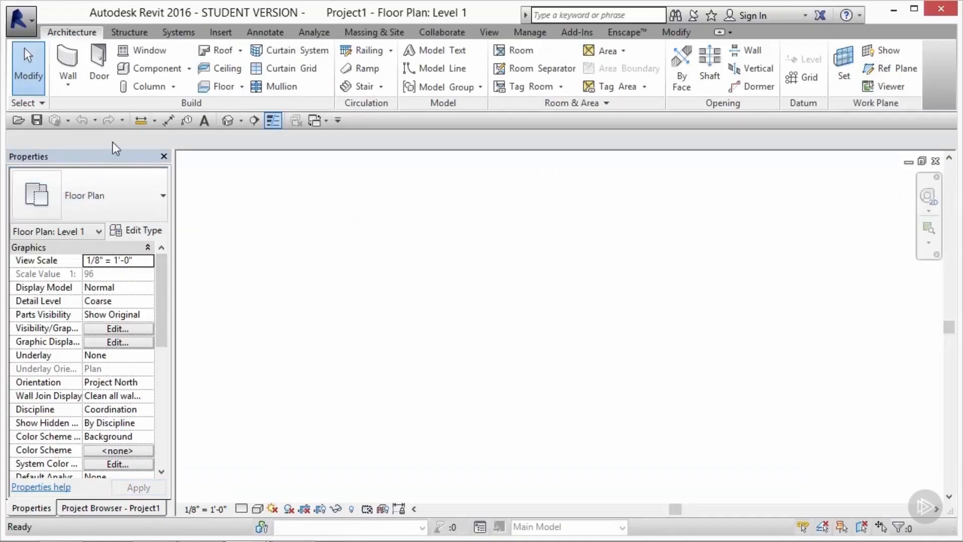
click(134, 31)
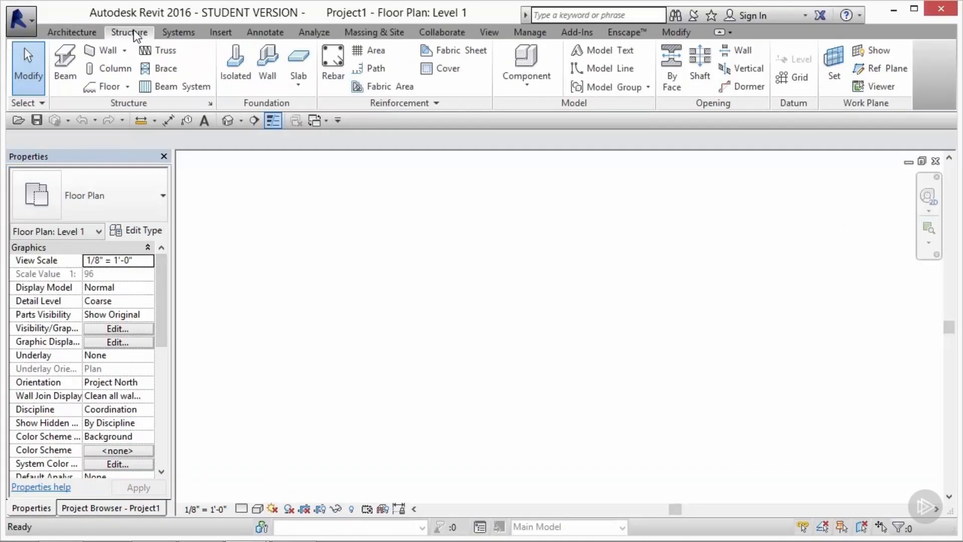
click(181, 34)
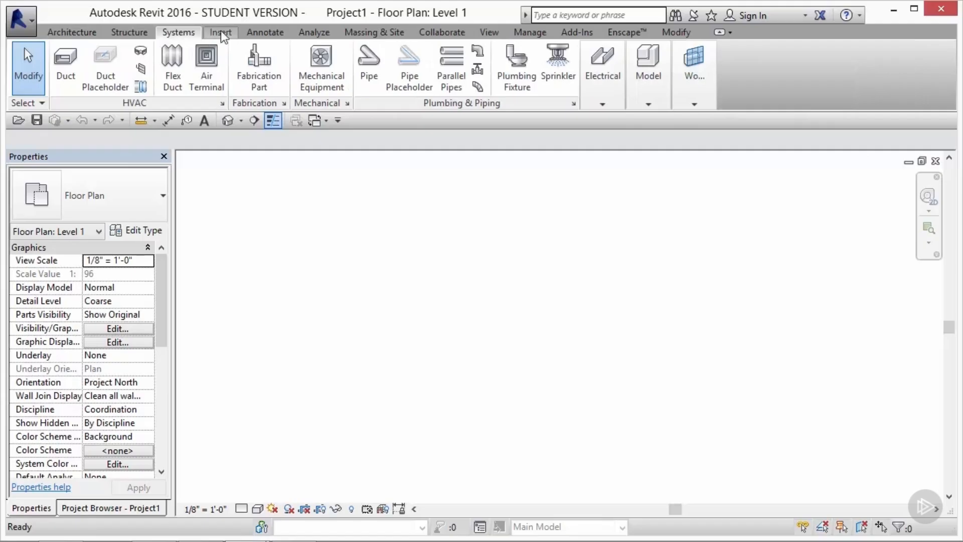
click(221, 32)
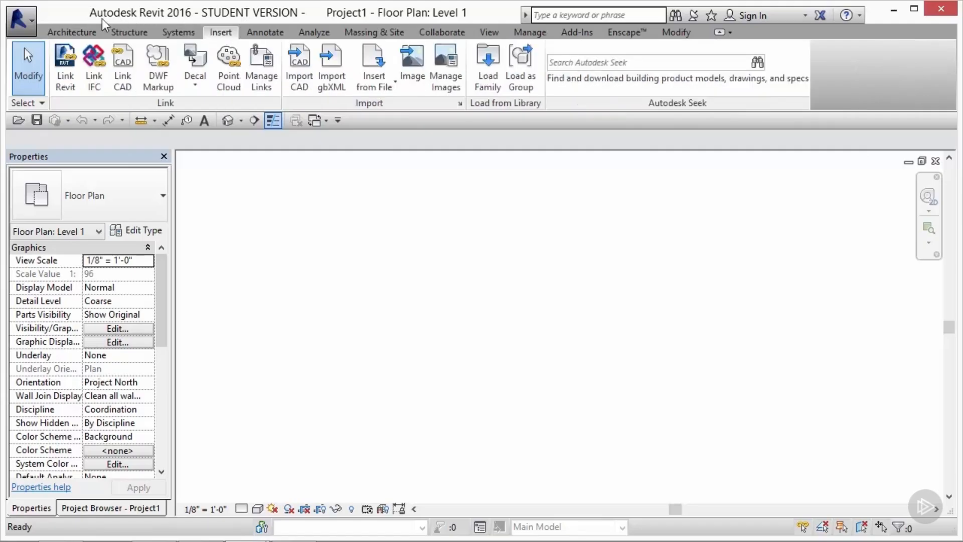
click(76, 31)
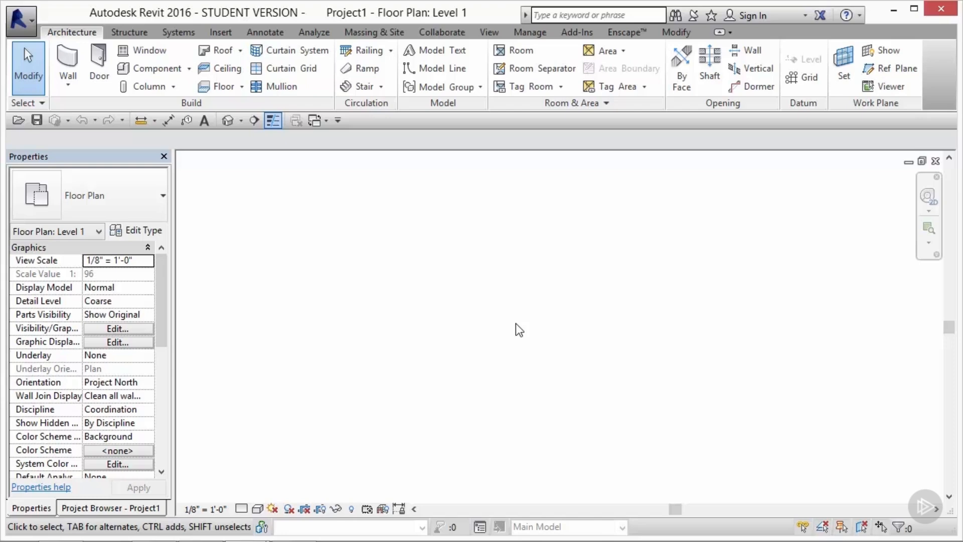
Step: Switch the side palette from Properties to the Project Browser
click(26, 153)
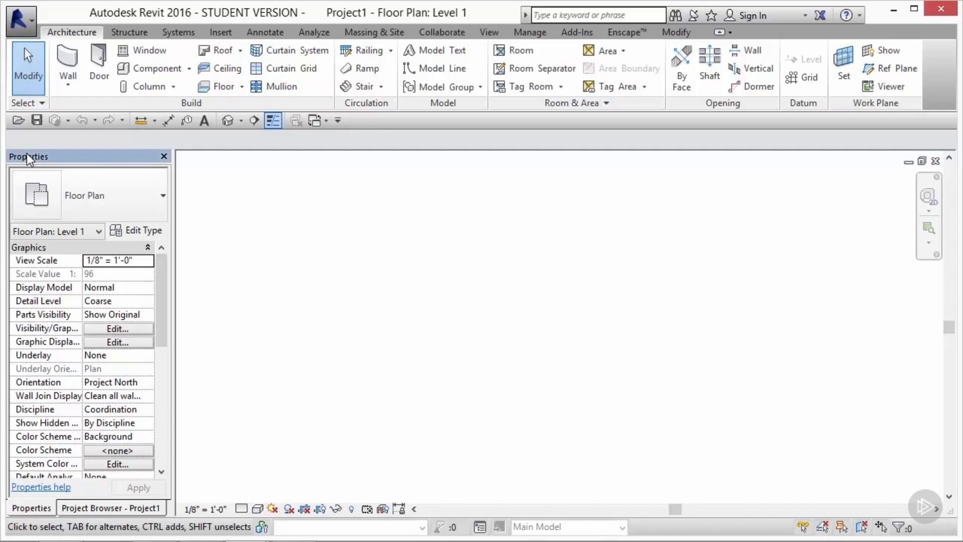
click(79, 508)
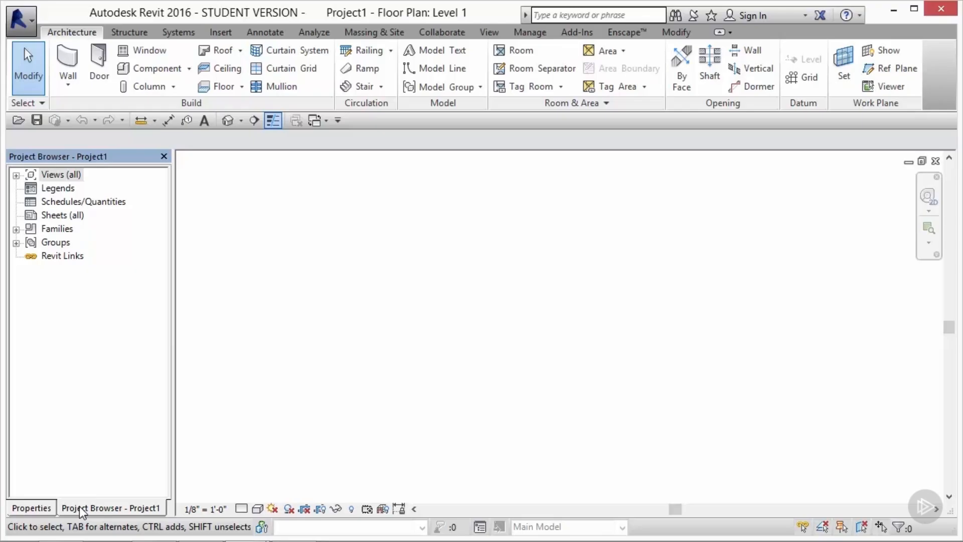
Step: Review the user interface component options for the Revit window
click(490, 32)
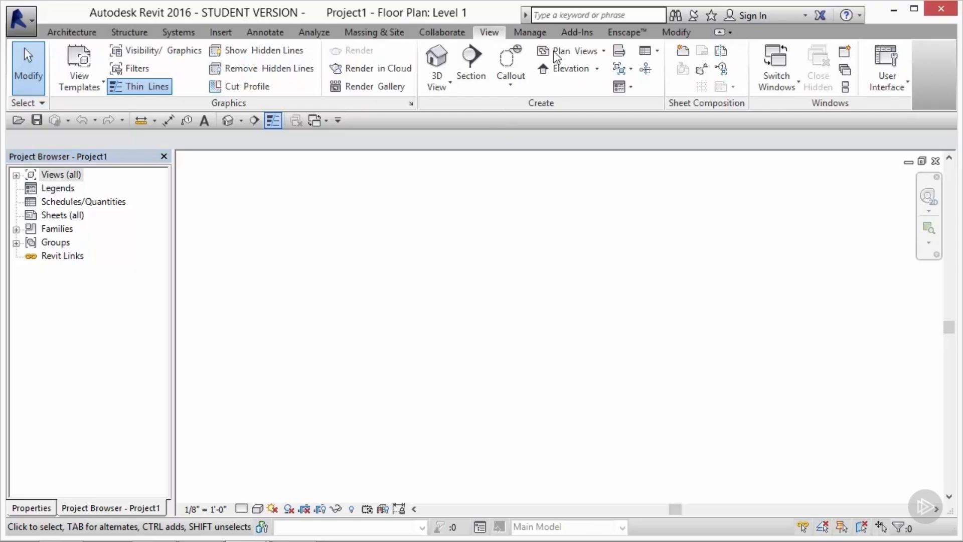
click(892, 83)
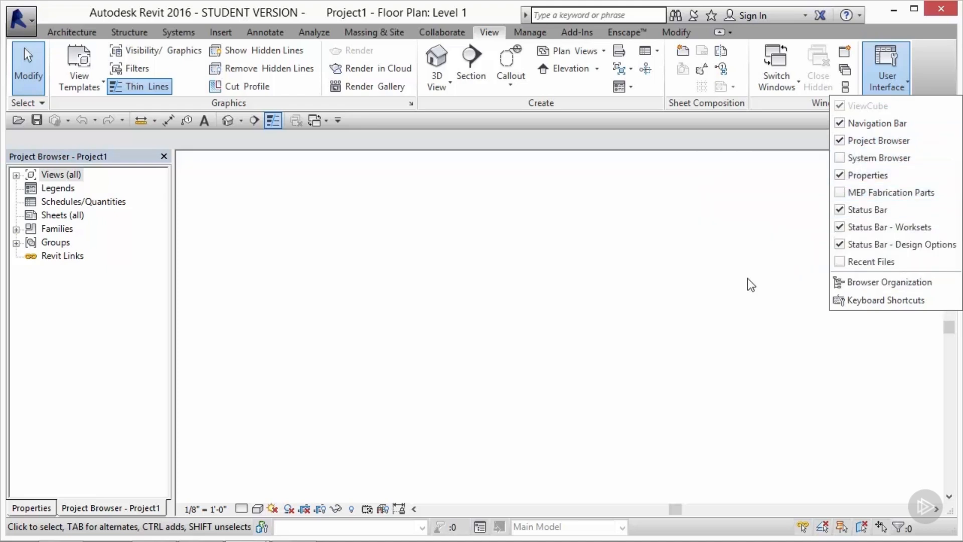
click(604, 298)
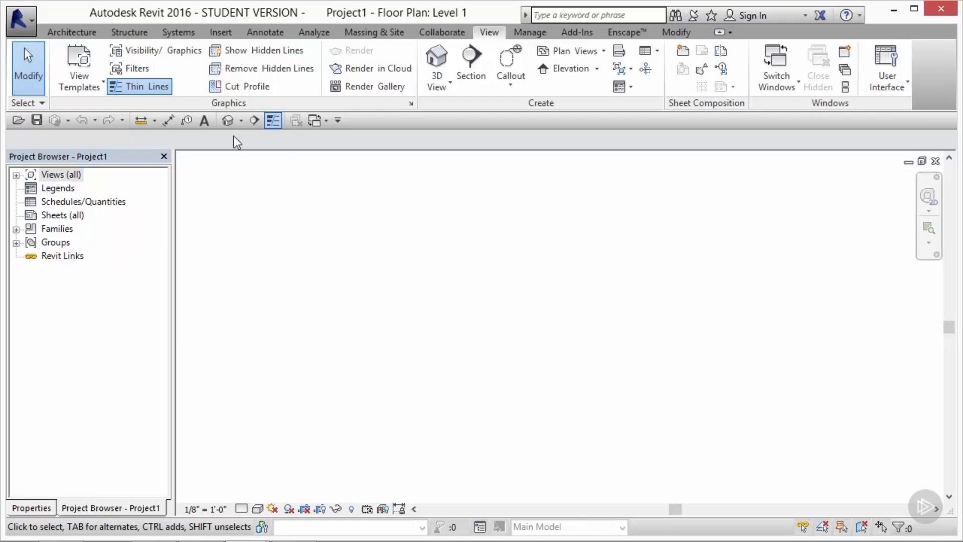
Step: Draw a closed rectangular loop of four walls, about 3'-10" on each side, in the Level 1 floor plan
click(72, 31)
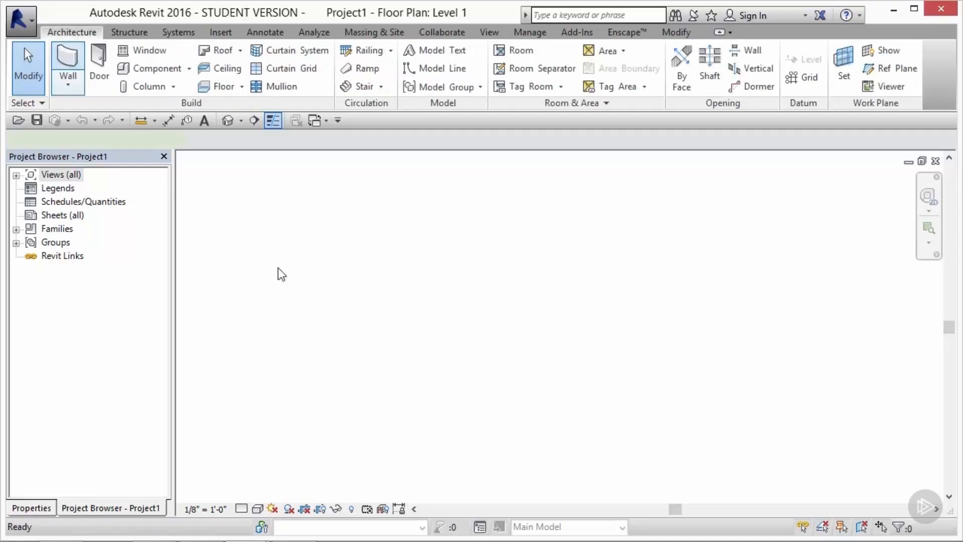
click(419, 346)
click(419, 265)
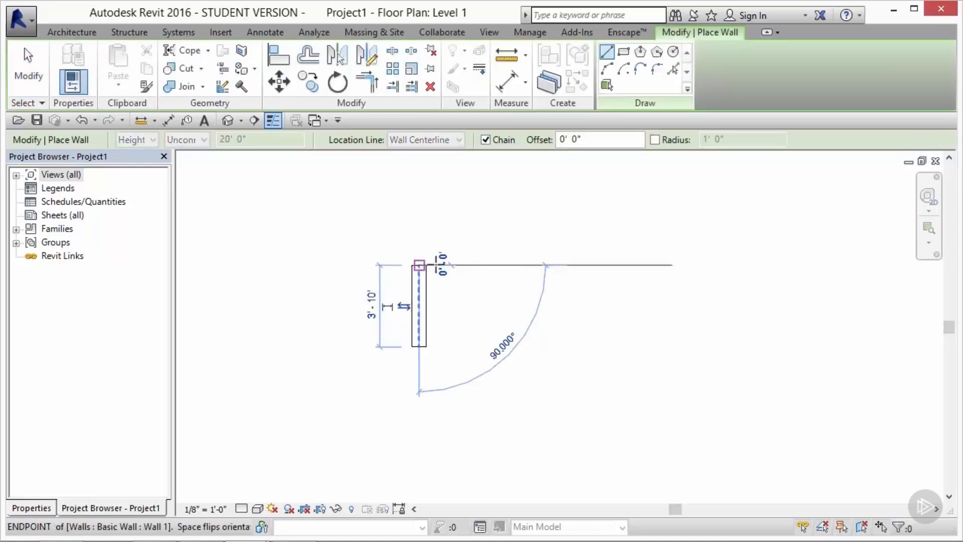
click(507, 264)
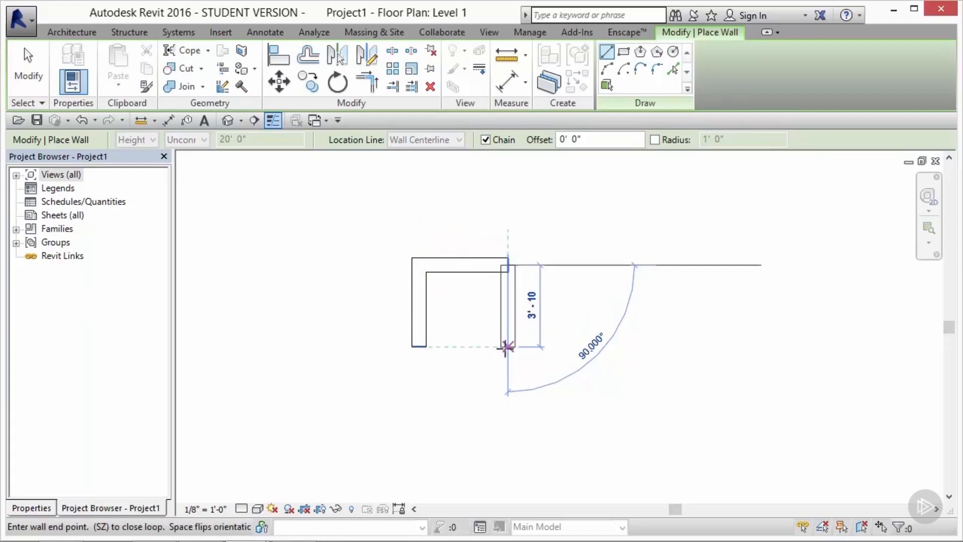
click(507, 346)
click(419, 347)
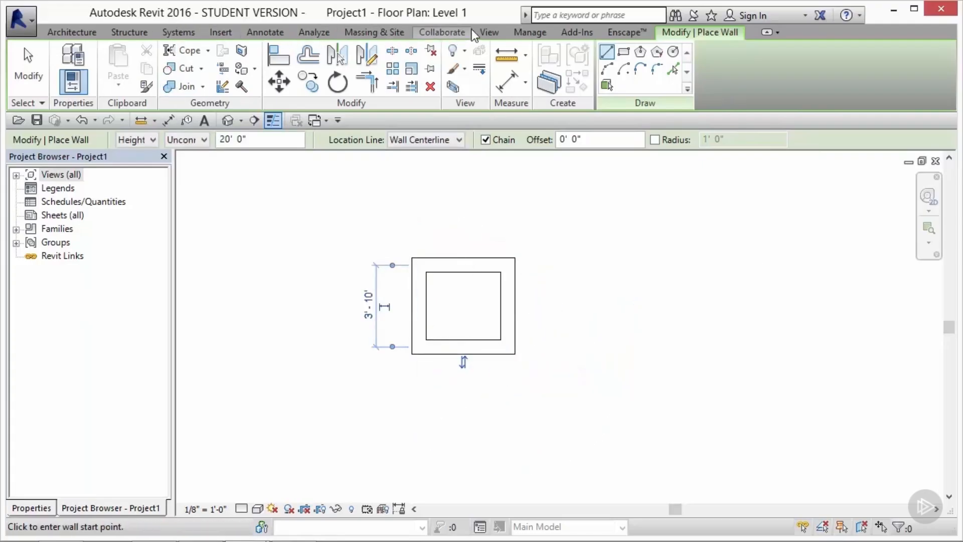
Step: Open the default 3D view of the project
click(489, 32)
click(441, 50)
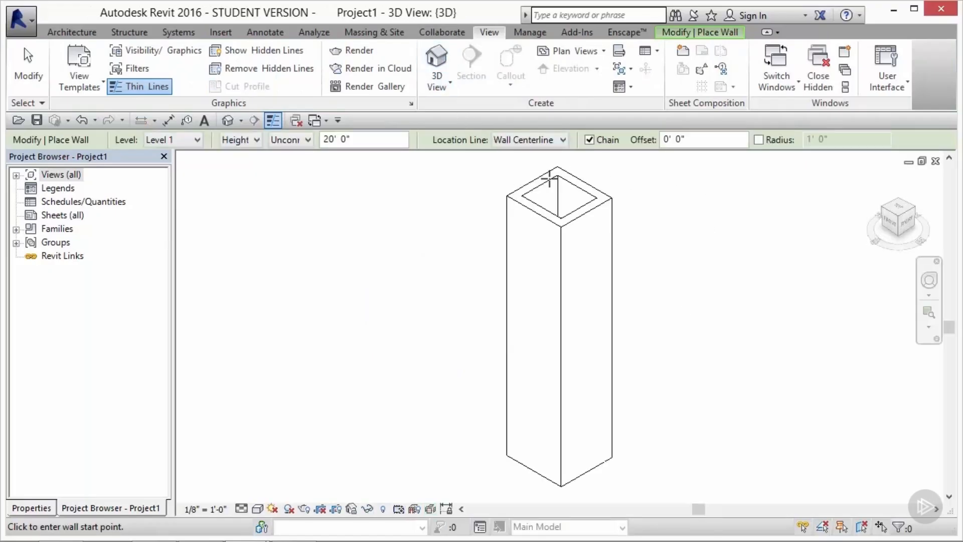
Step: Leave the wall command, window-select all four walls in the 3D view and delete them
key(Escape)
key(Escape)
drag(641, 181, 508, 461)
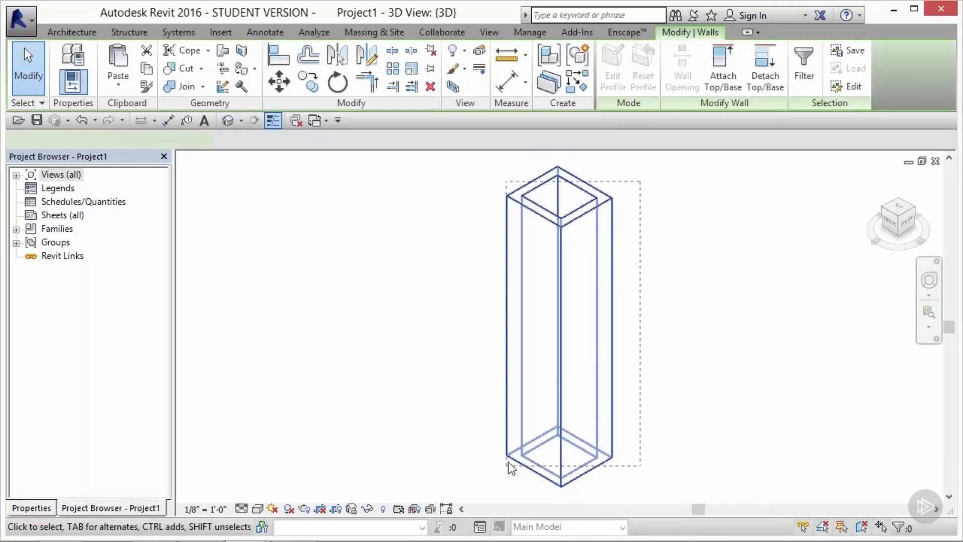
key(Delete)
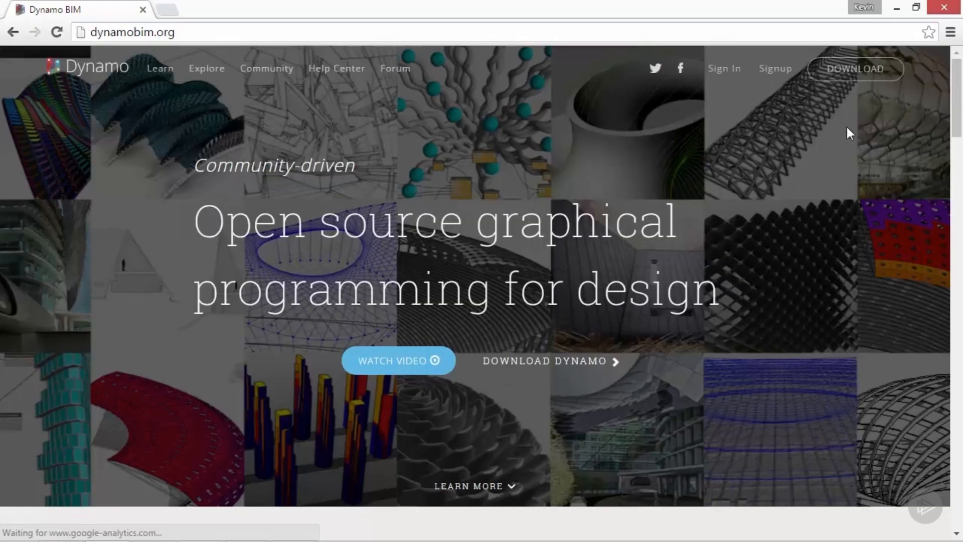
Step: Switch to the web browser and open the Dynamo download page on dynamobim.org
click(856, 72)
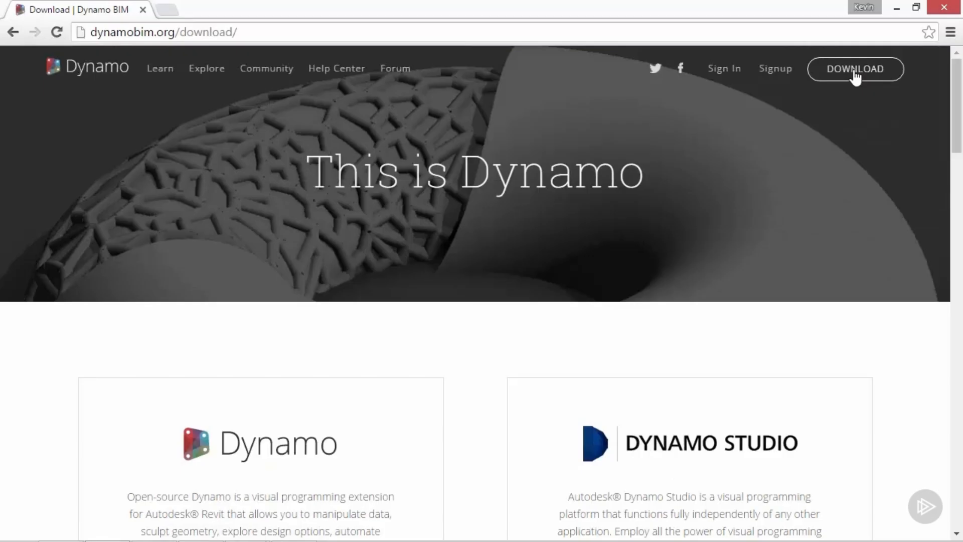
scroll(452, 318, down, 3)
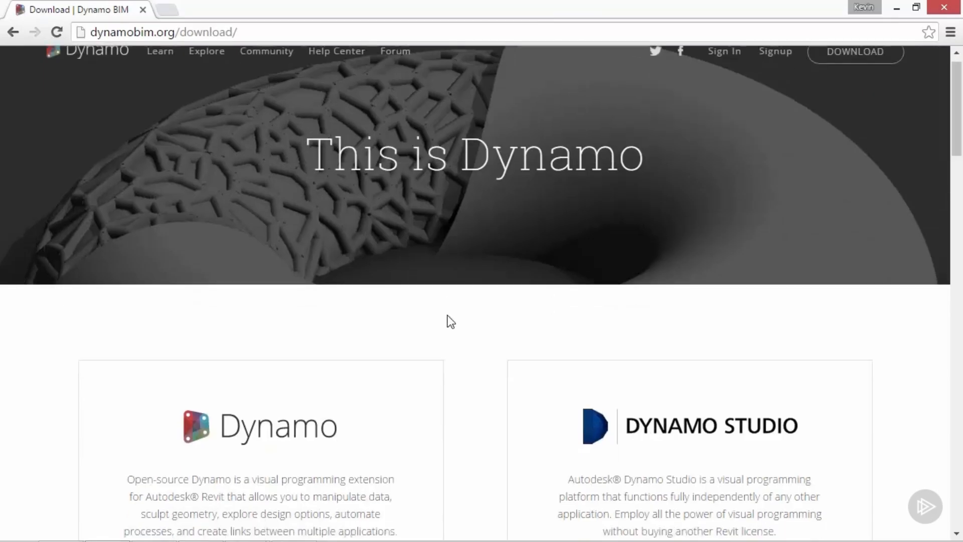
scroll(448, 321, down, 3)
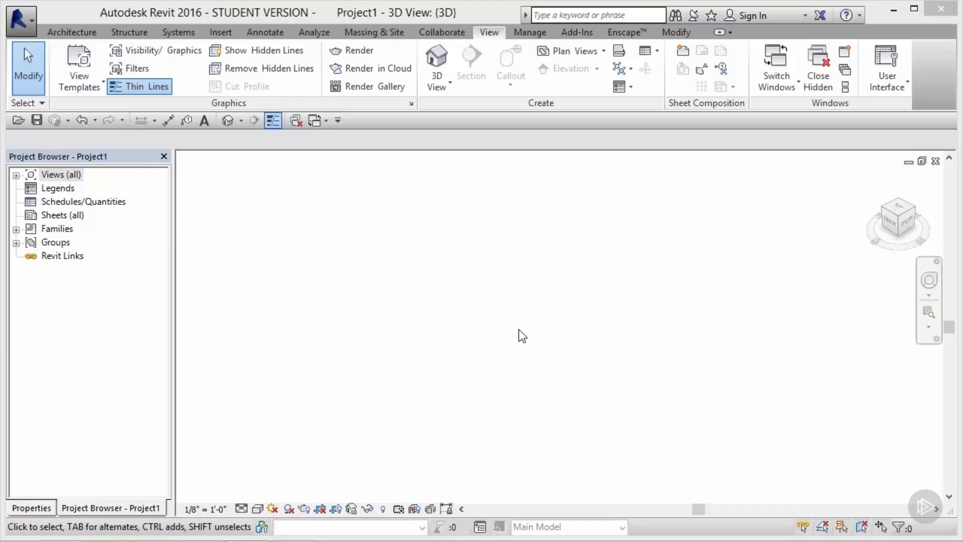
Step: Return to Revit, launch Dynamo 0.9 from the add-ins and widen its window
click(576, 33)
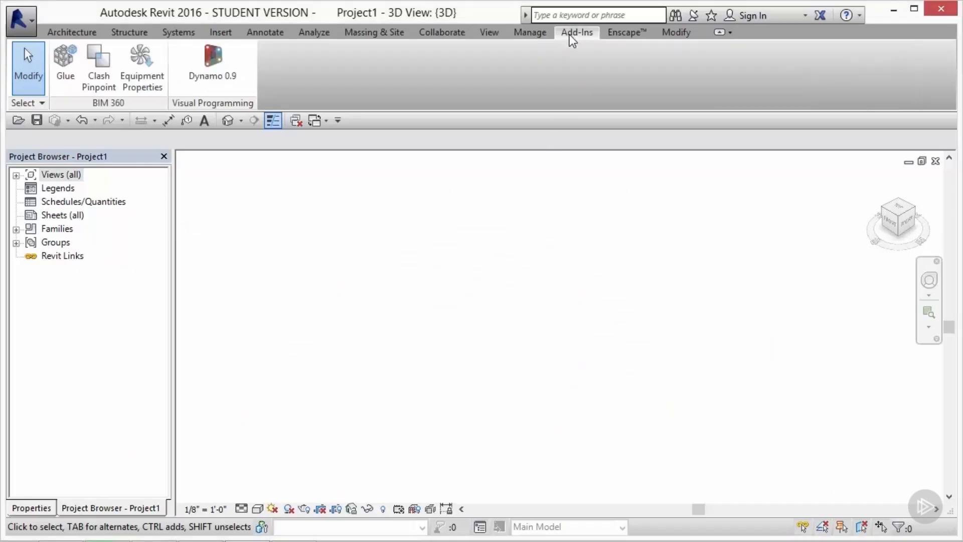
click(215, 64)
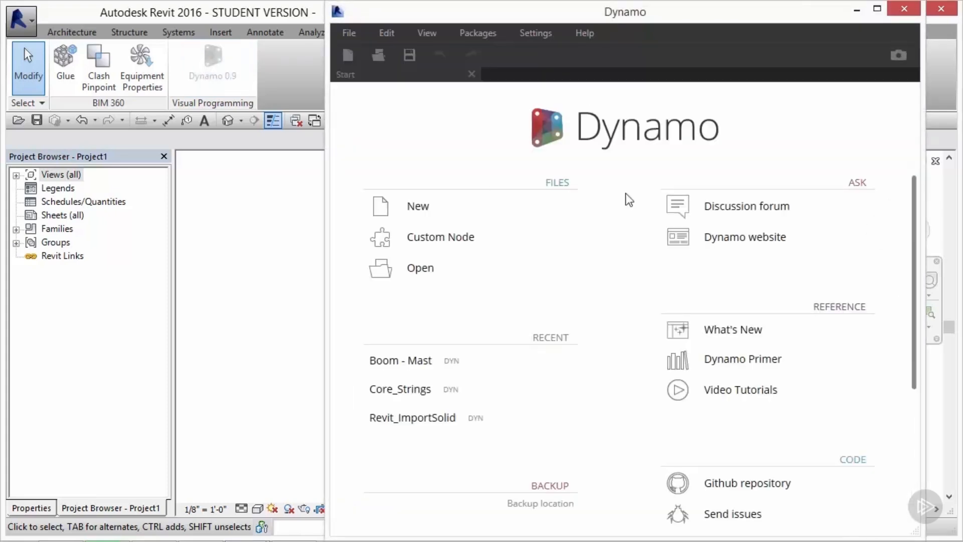
drag(925, 177, 958, 173)
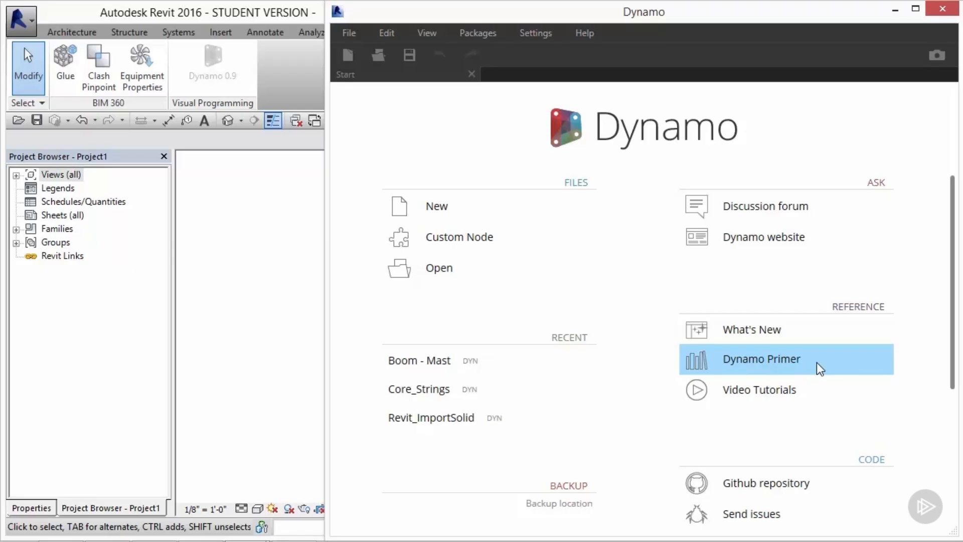
Step: Open the Dynamo discussion forum from the start page, browse the discussions, and minimize the browser
click(822, 210)
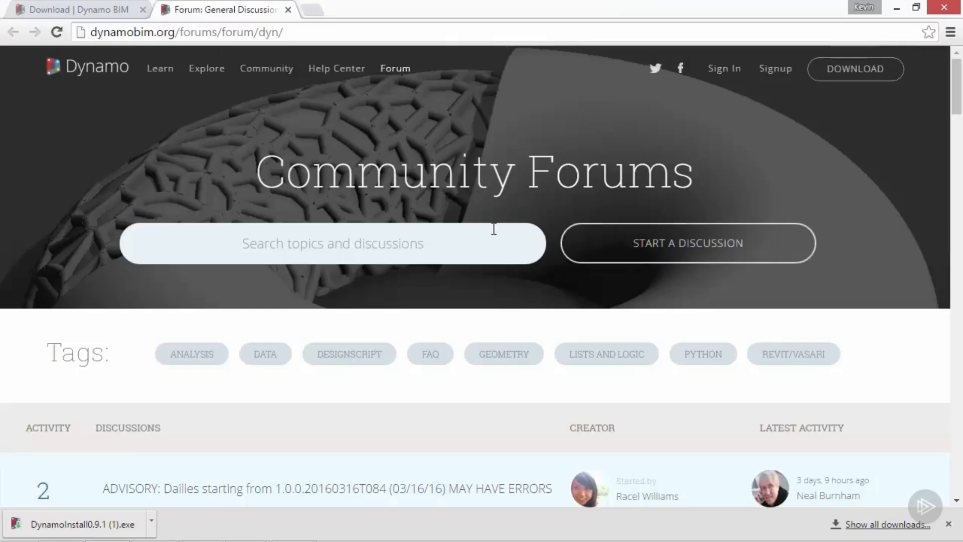
scroll(449, 251, down, 5)
scroll(525, 255, down, 5)
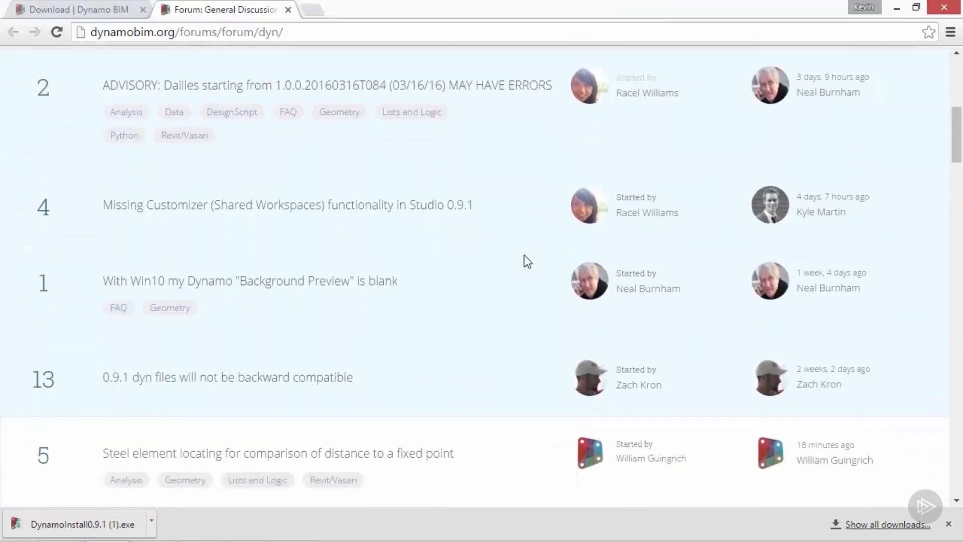
scroll(524, 255, down, 2)
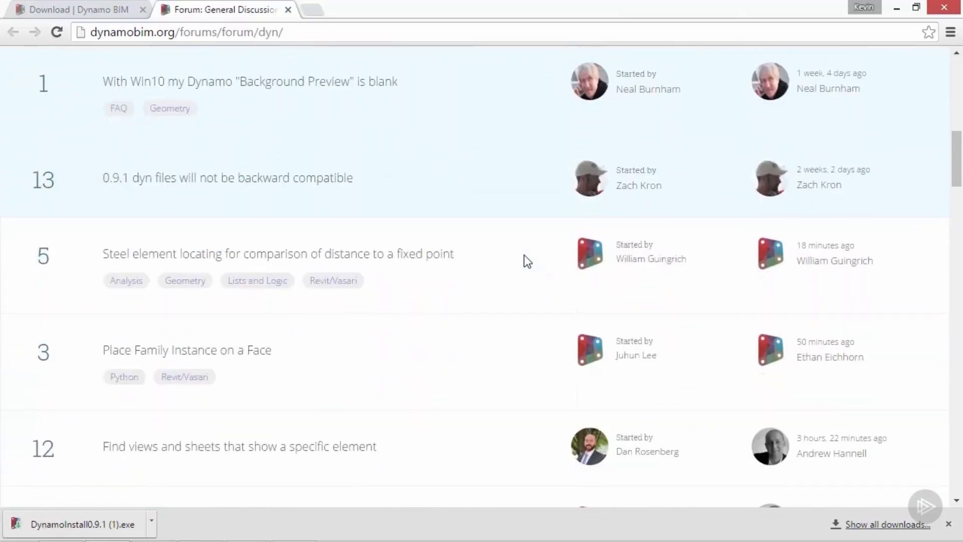
scroll(525, 255, down, 2)
scroll(525, 255, up, 5)
scroll(525, 254, down, 8)
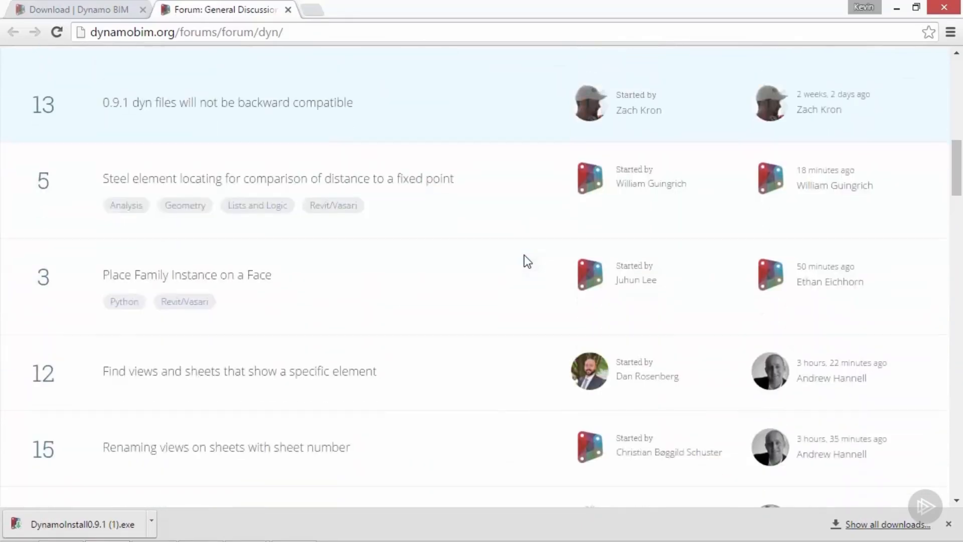
click(896, 8)
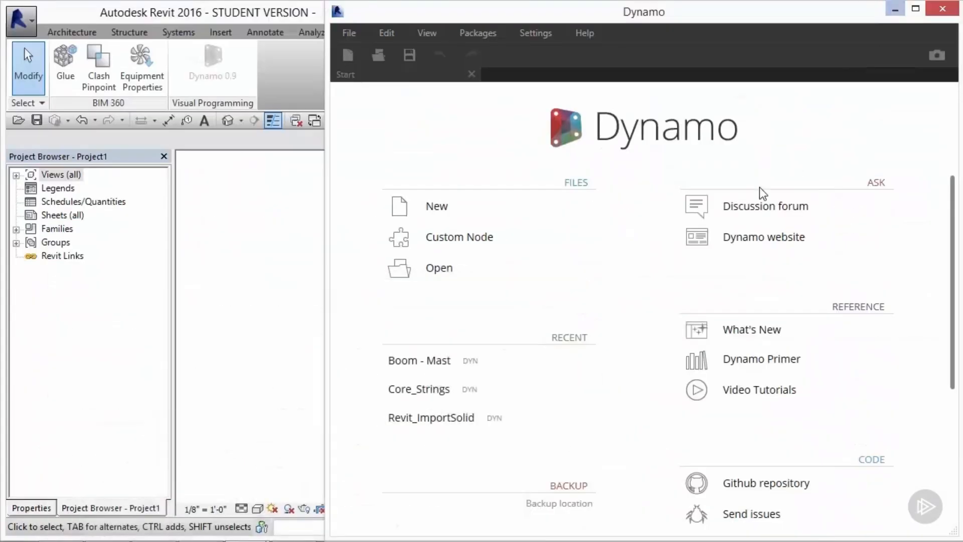
Step: Create a new Dynamo workspace from the start page
click(492, 204)
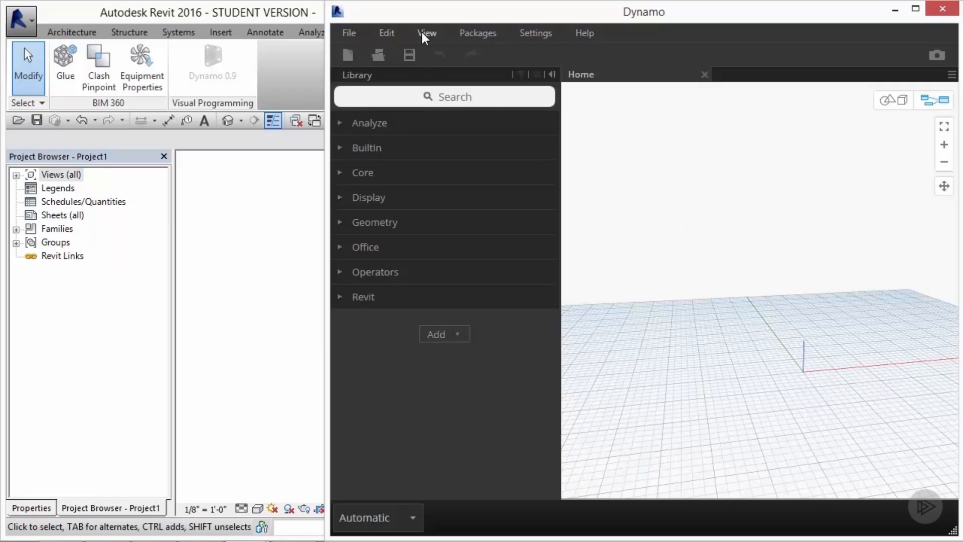
click(351, 34)
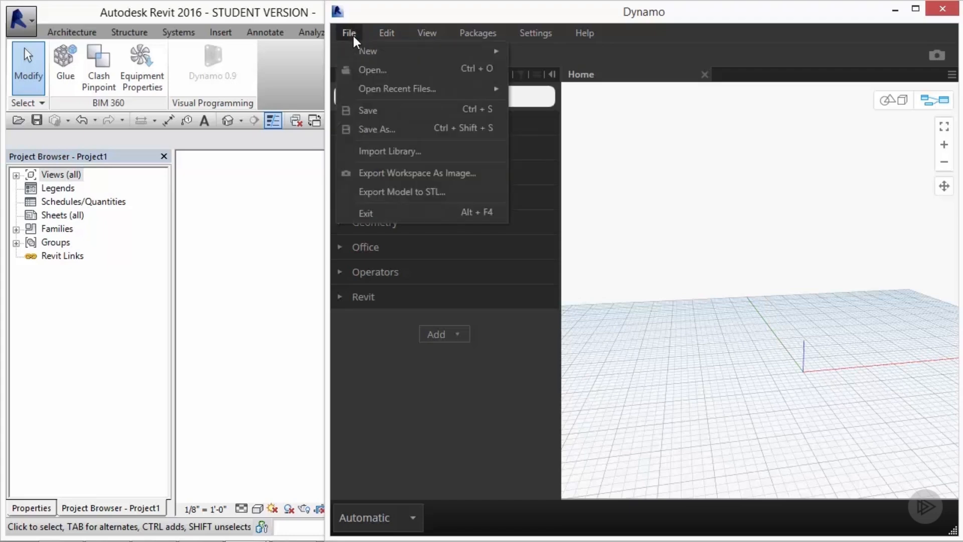
click(353, 36)
Step: Browse the sample files listed under Help, including the Geometry samples
click(582, 31)
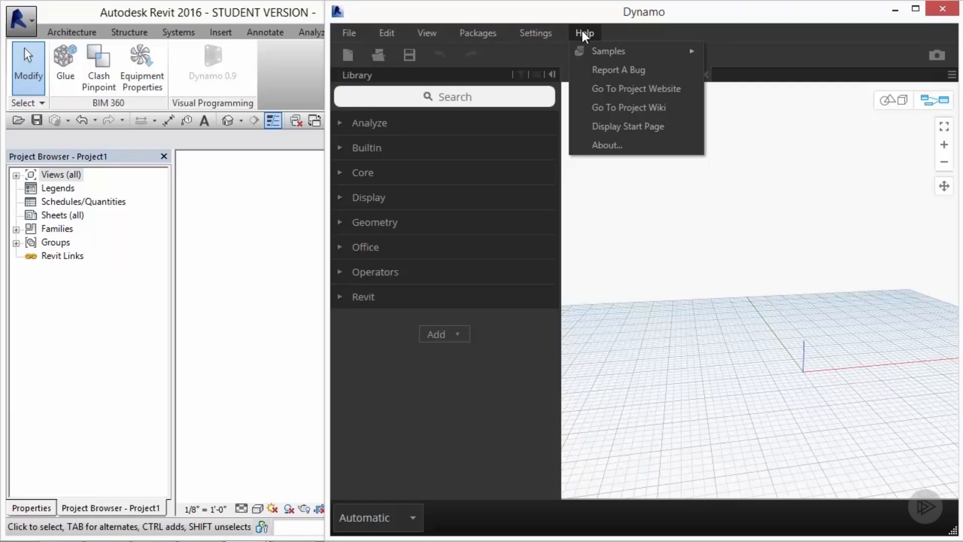
mouse_move(601, 49)
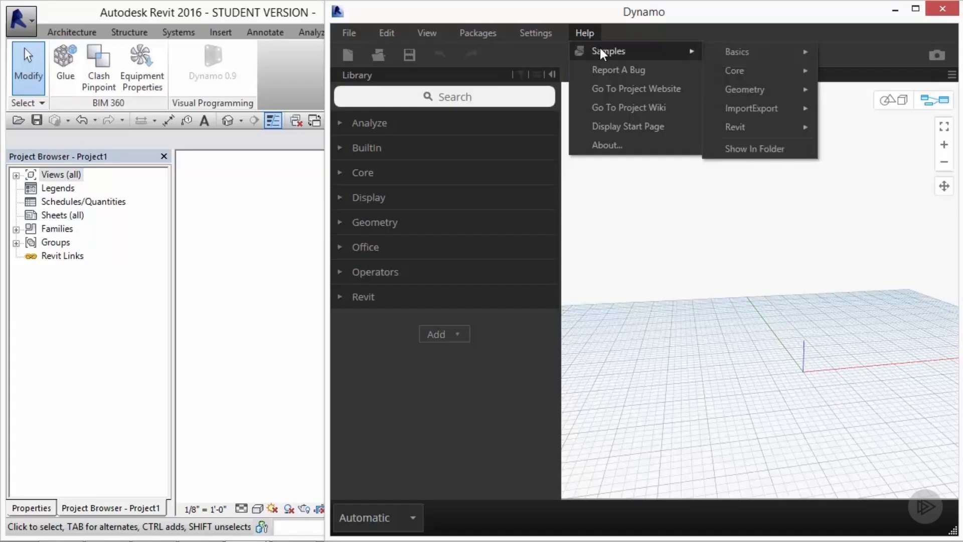
mouse_move(757, 50)
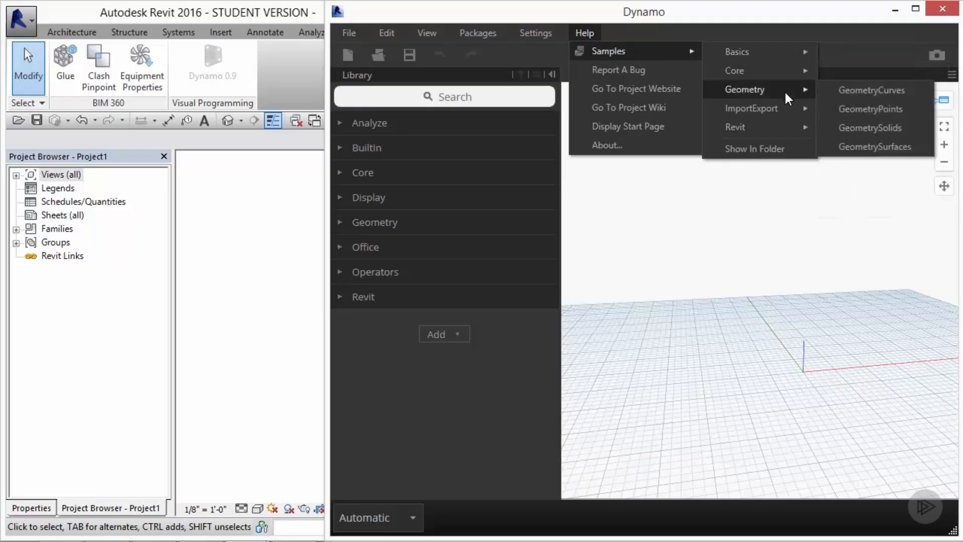
mouse_move(785, 110)
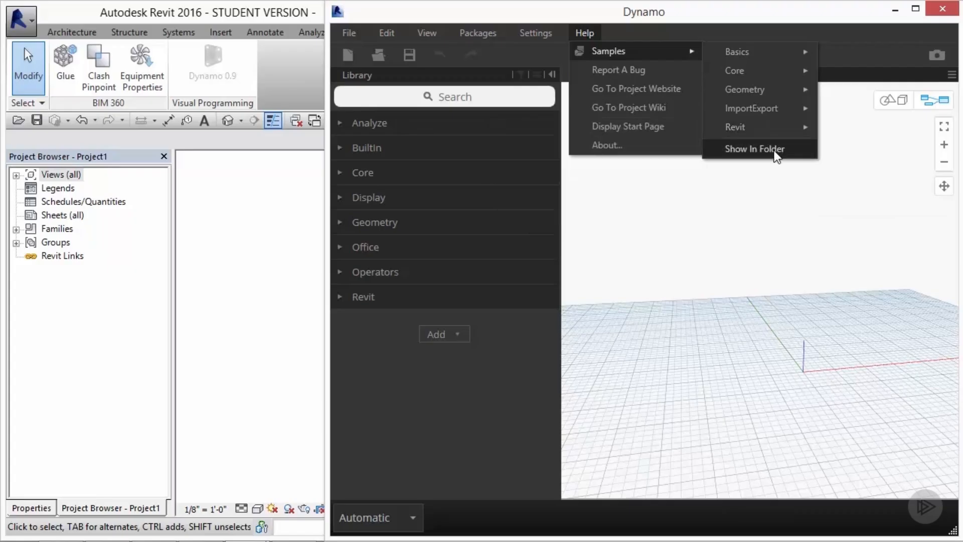
click(738, 215)
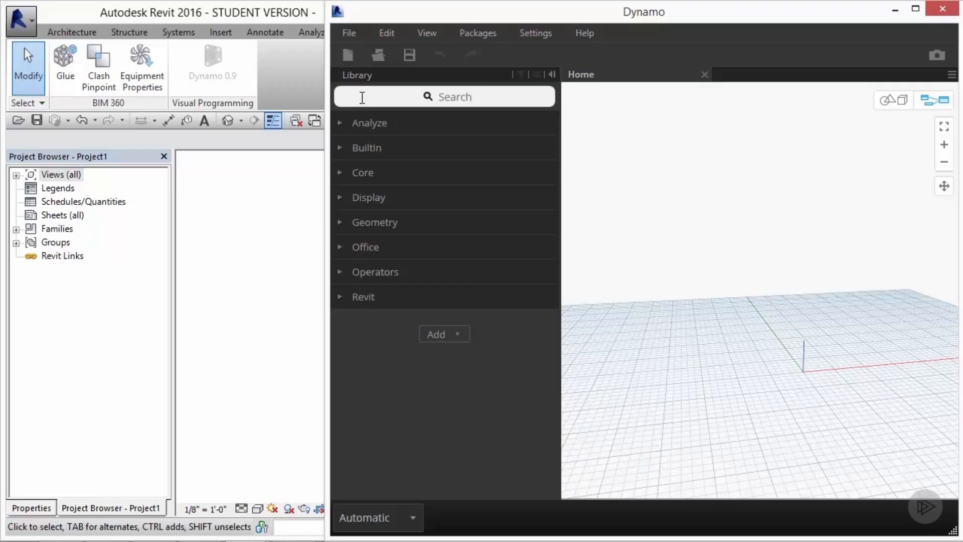
Step: Expand the BuiltIn category in the node library
click(340, 124)
click(340, 124)
click(339, 147)
click(338, 146)
click(338, 146)
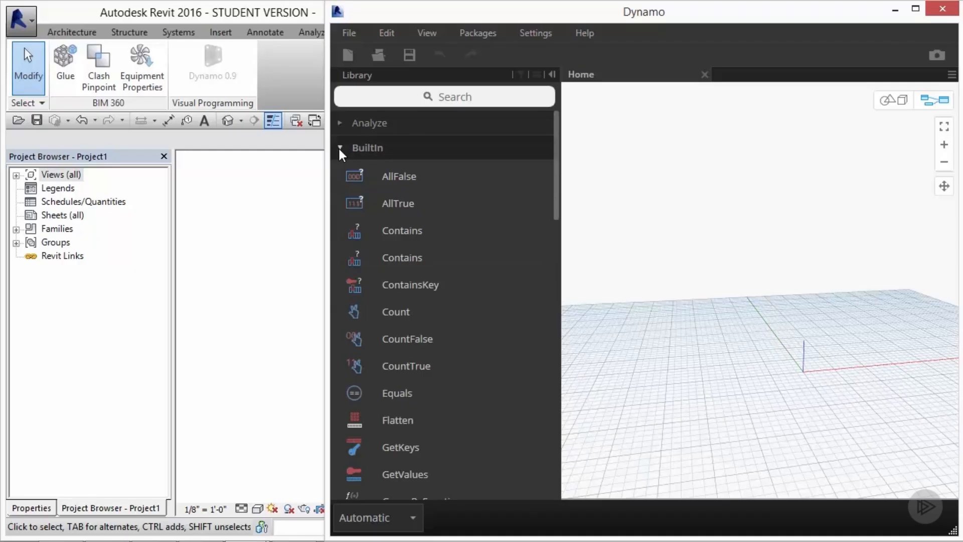
Step: Collapse BuiltIn and browse the Core category of the node library, including its List nodes
click(338, 146)
click(340, 172)
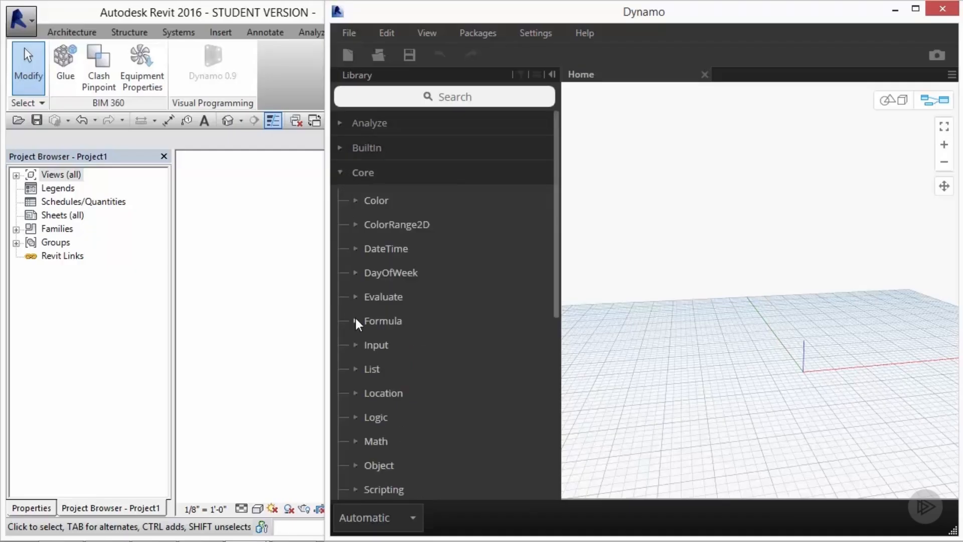
click(356, 371)
scroll(355, 363, down, 5)
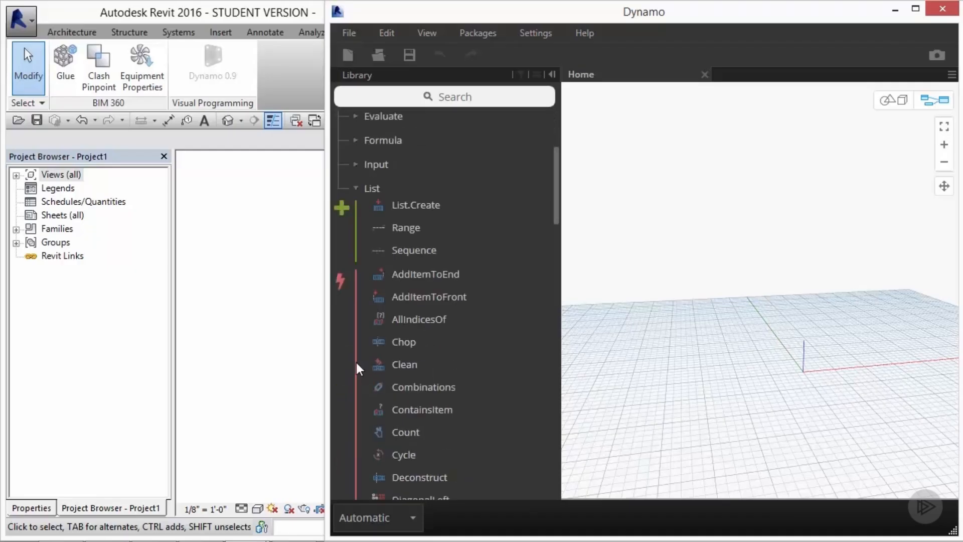
scroll(356, 362, up, 4)
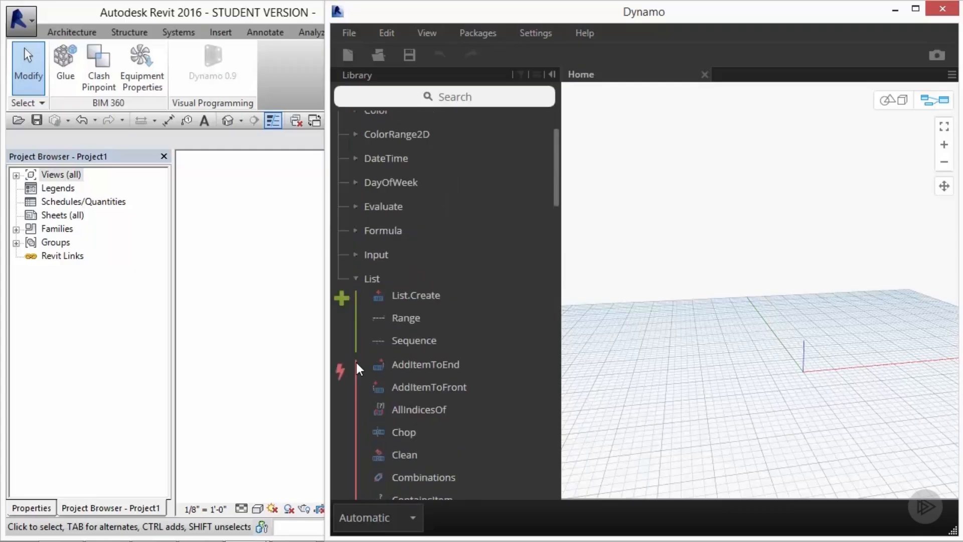
click(356, 276)
click(342, 171)
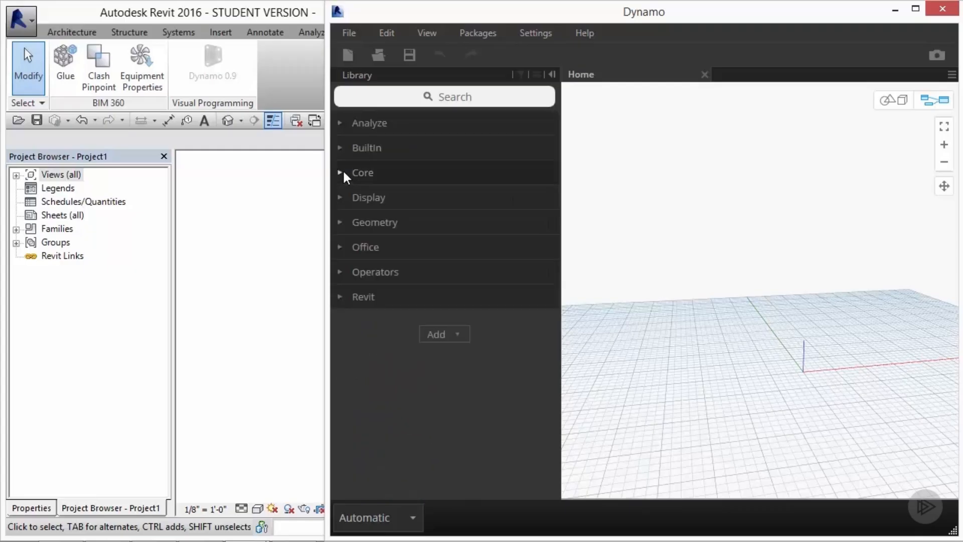
Step: Expand the Geometry category in the library and browse its node groups before collapsing it
click(339, 222)
scroll(422, 315, down, 3)
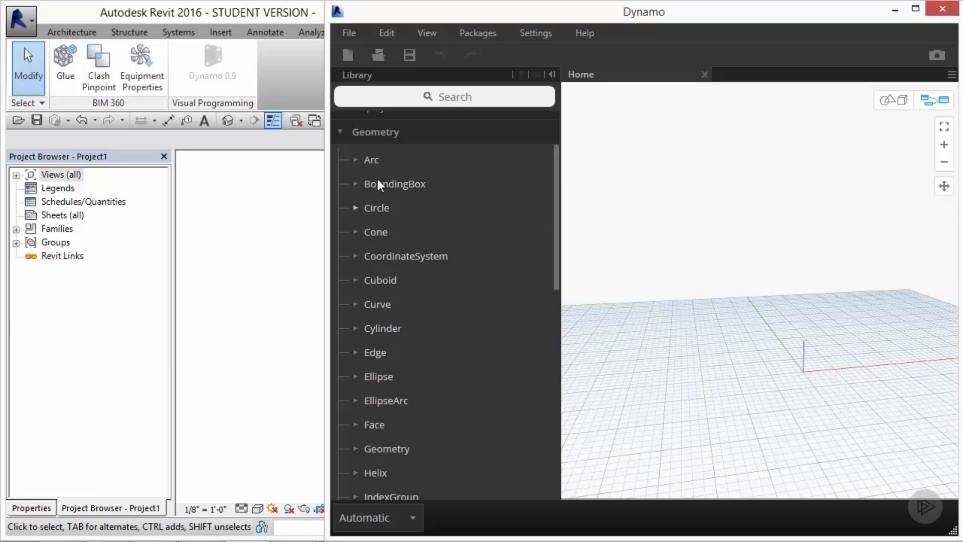
scroll(373, 233, down, 3)
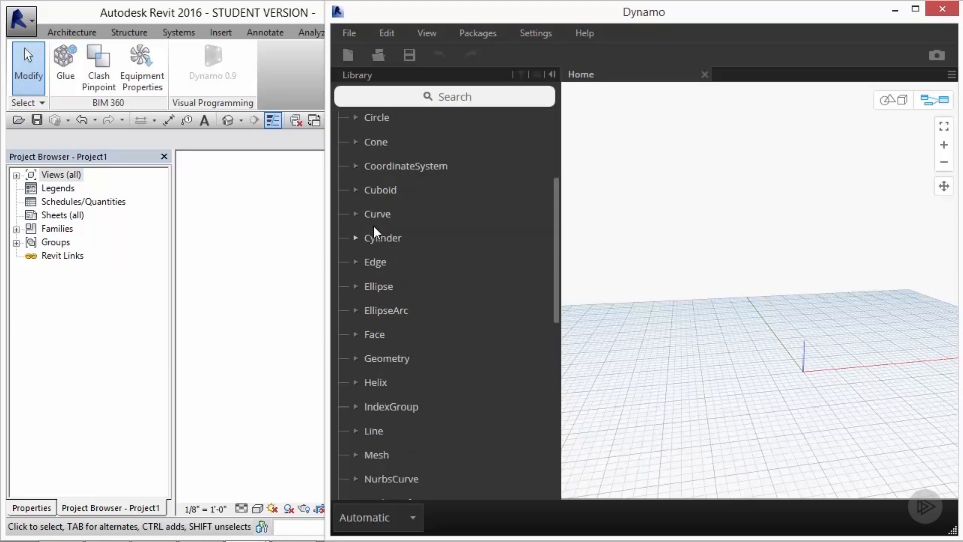
scroll(372, 224, up, 3)
click(342, 130)
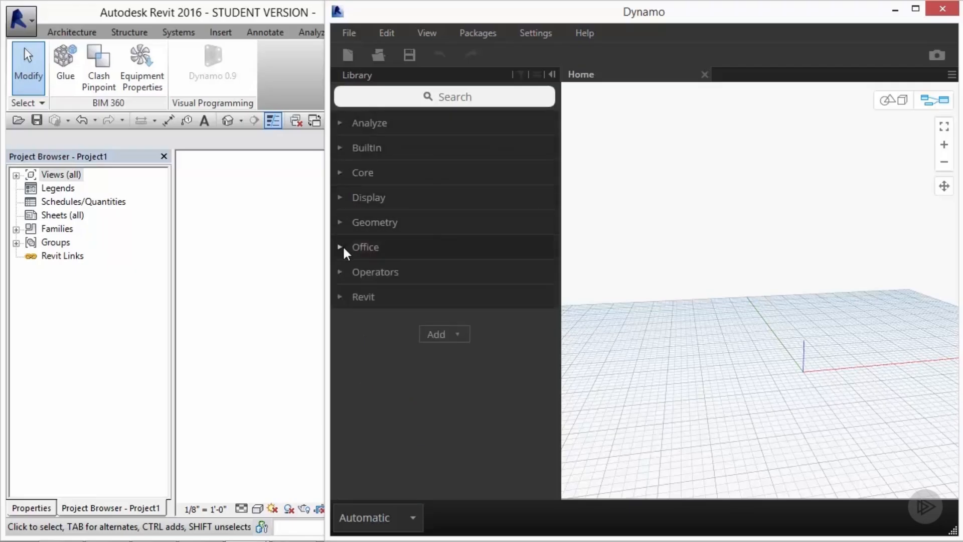
Step: Expand the Operators category and browse its operator nodes before collapsing it
click(340, 272)
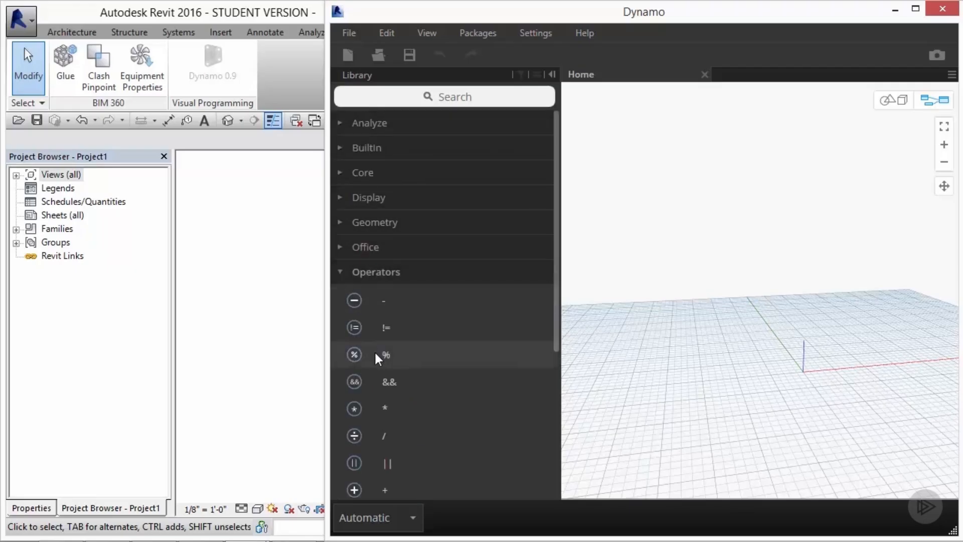
scroll(376, 351, down, 3)
scroll(402, 338, down, 1)
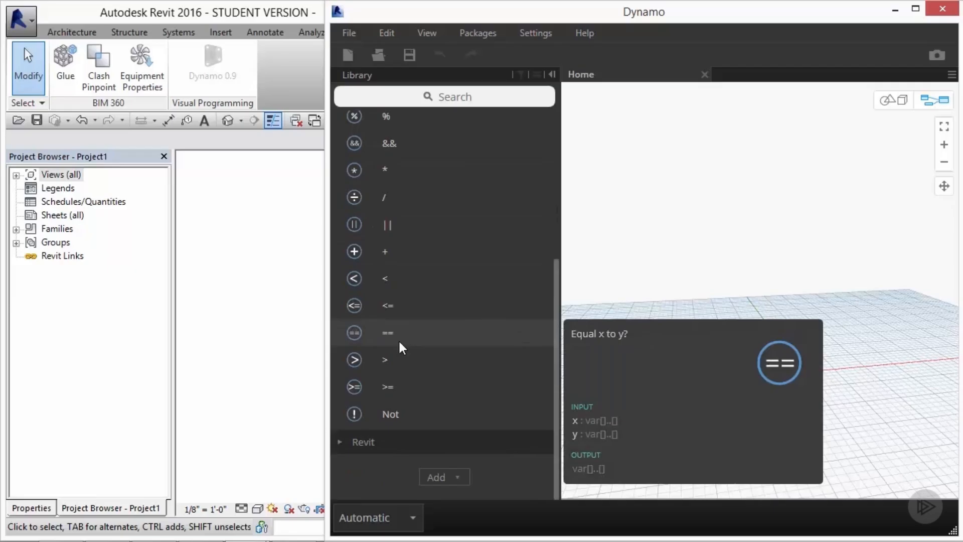
scroll(392, 408, up, 5)
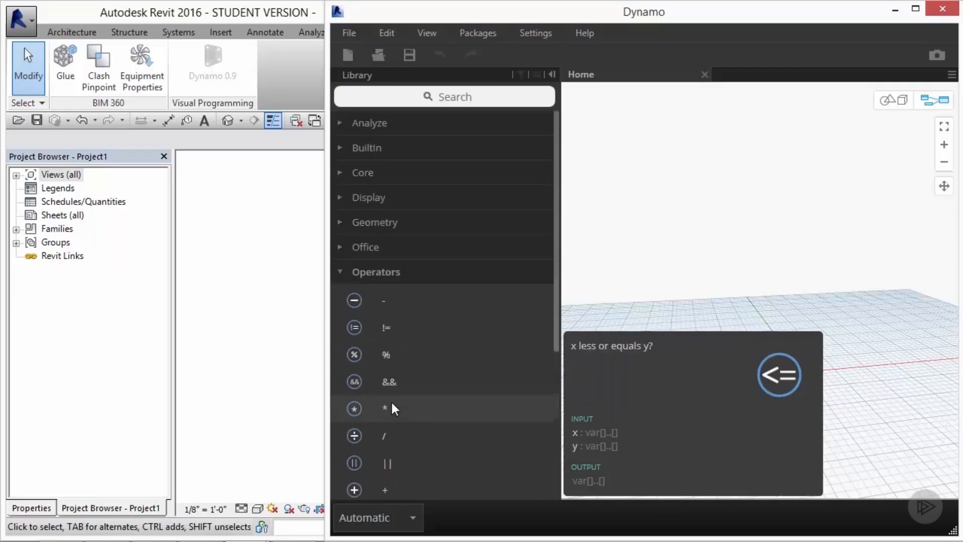
click(348, 271)
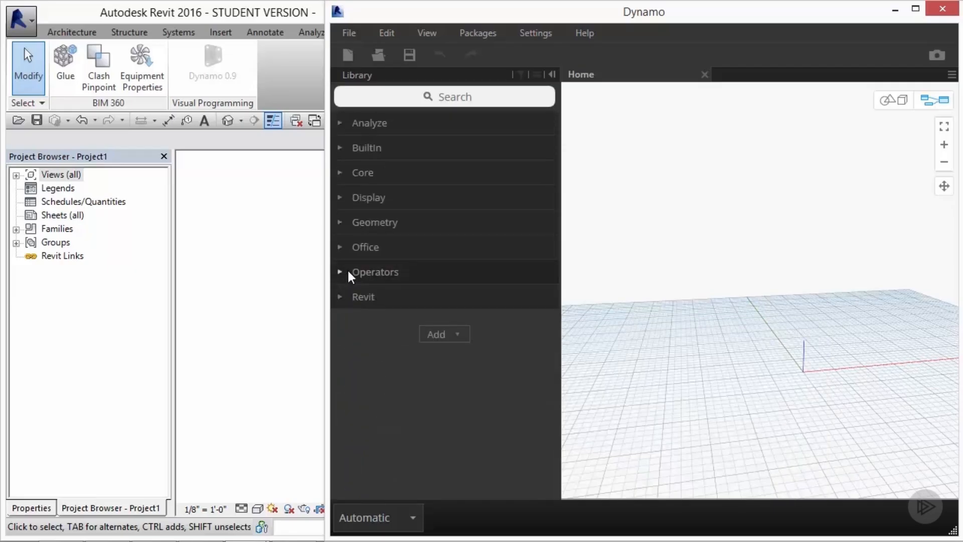
Step: Expand the Revit category and browse its Selection and View subcategories
click(339, 296)
scroll(338, 301, down, 2)
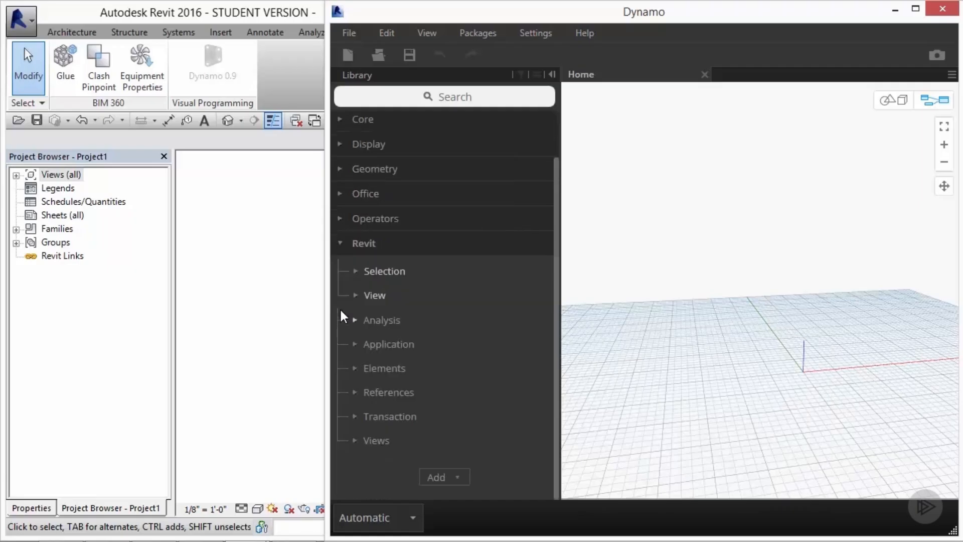
click(355, 272)
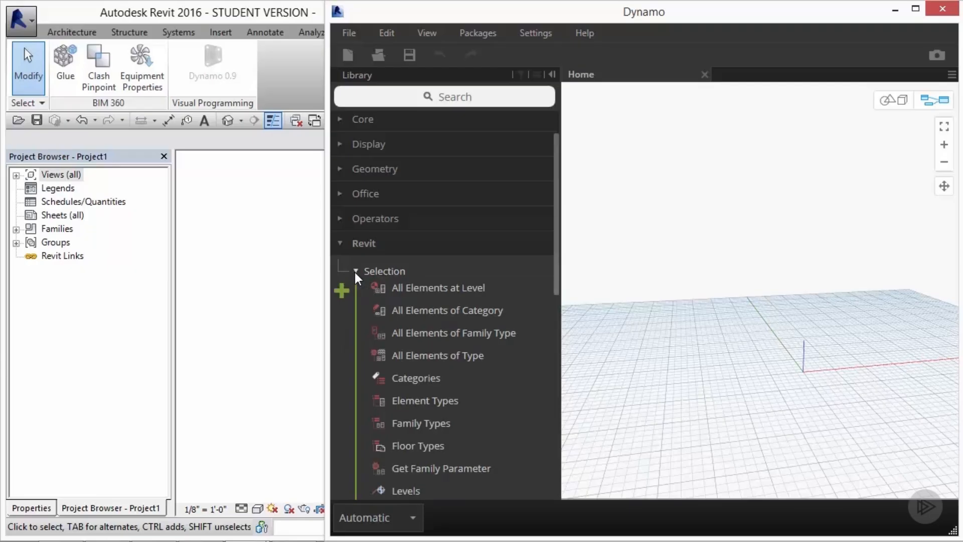
click(355, 272)
click(355, 295)
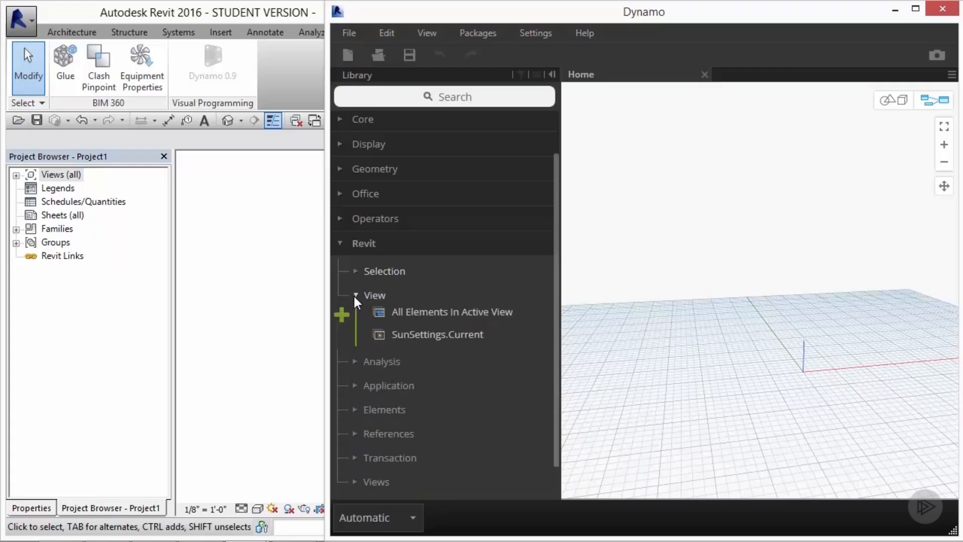
click(355, 296)
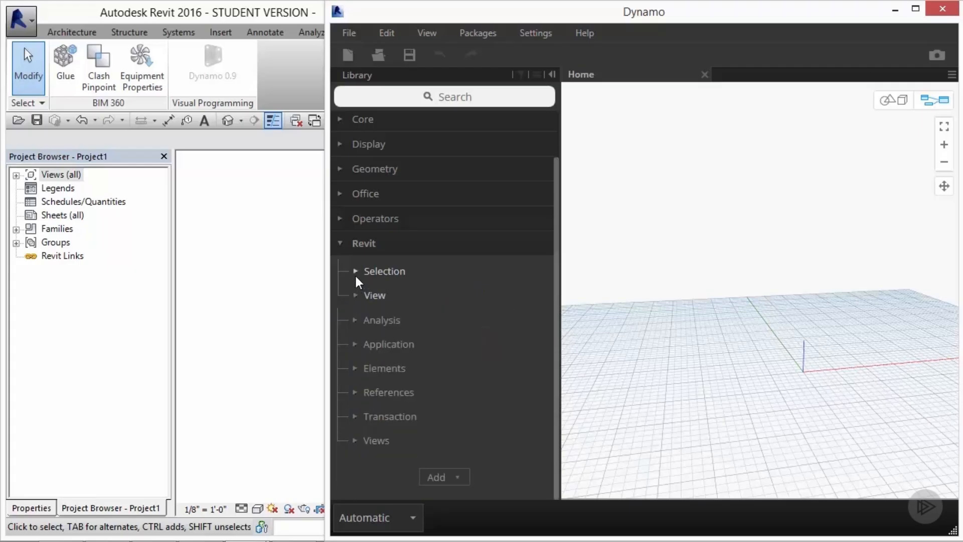
Step: Browse the Elements and Views subcategories of the Revit library category, then collapse Revit
click(355, 368)
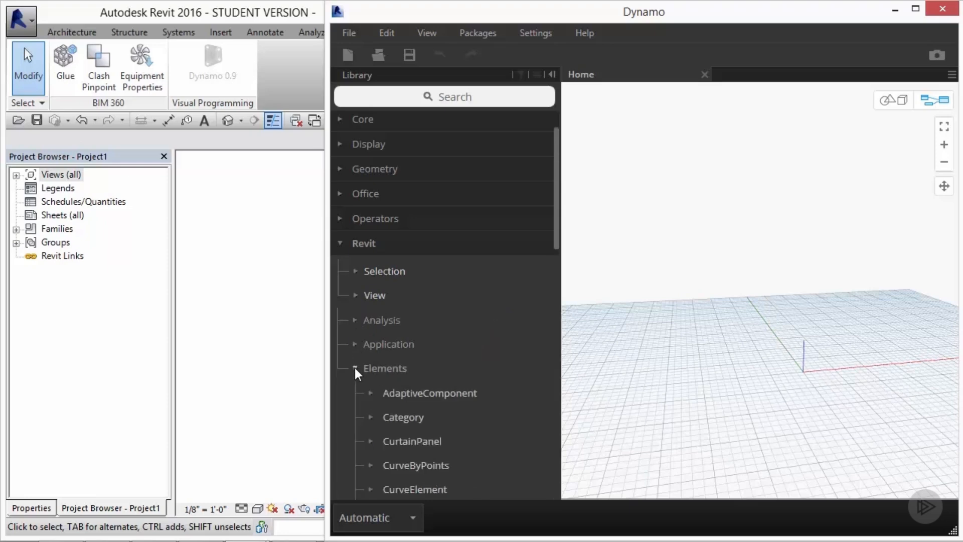
click(354, 368)
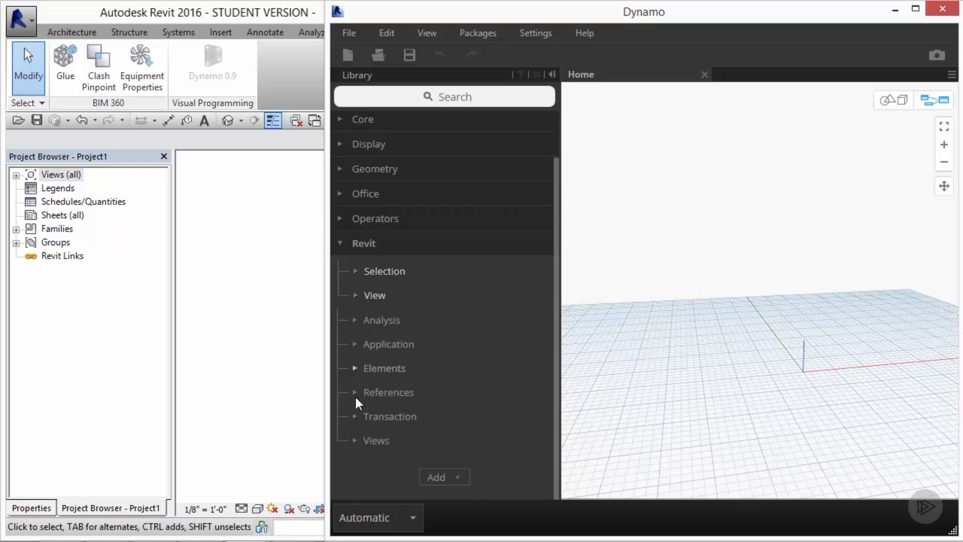
click(355, 440)
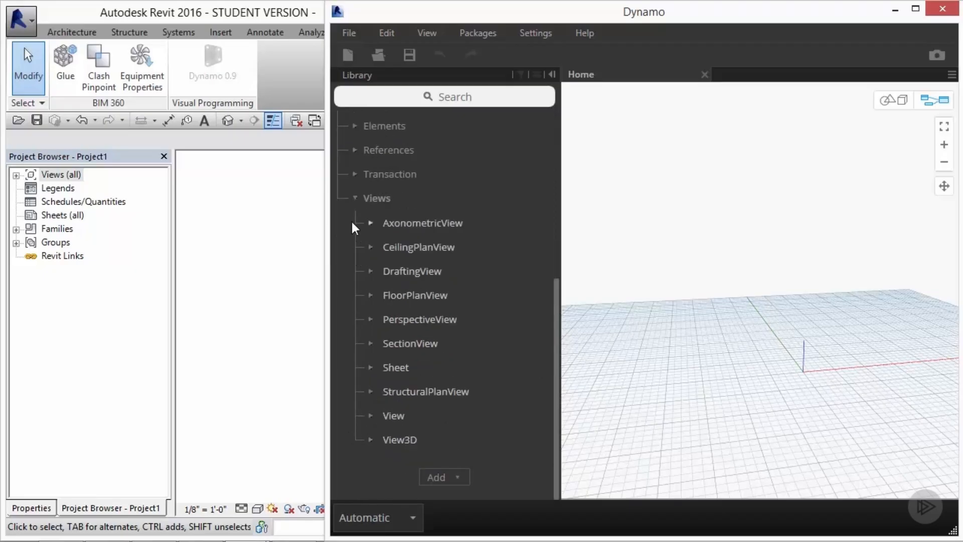
click(356, 198)
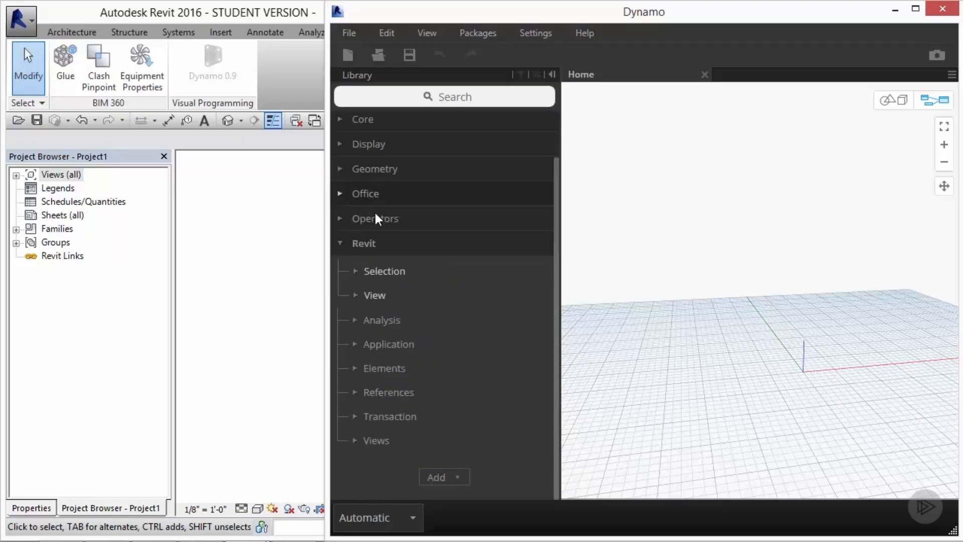
click(339, 243)
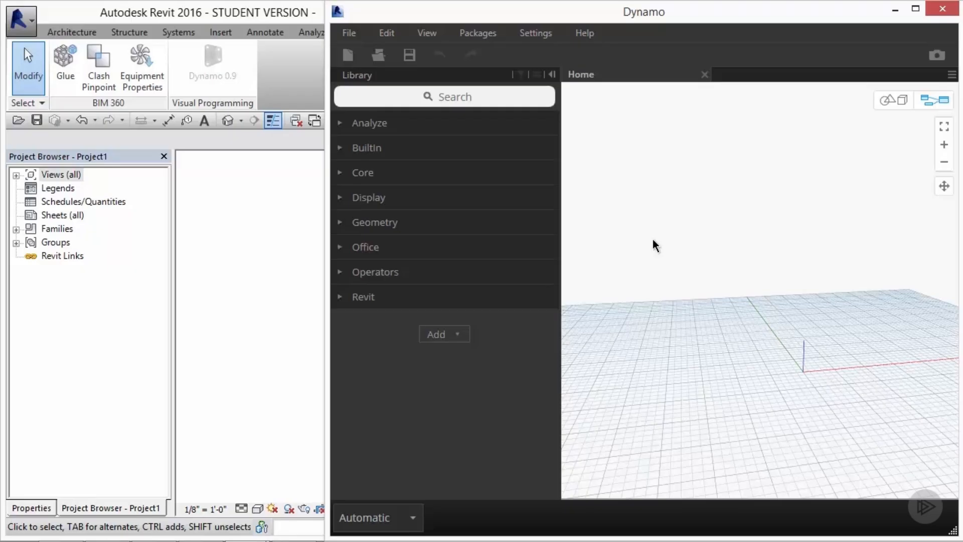
Step: Search the node library for point and place a Point.ByCoordinates node in the workspace
click(934, 105)
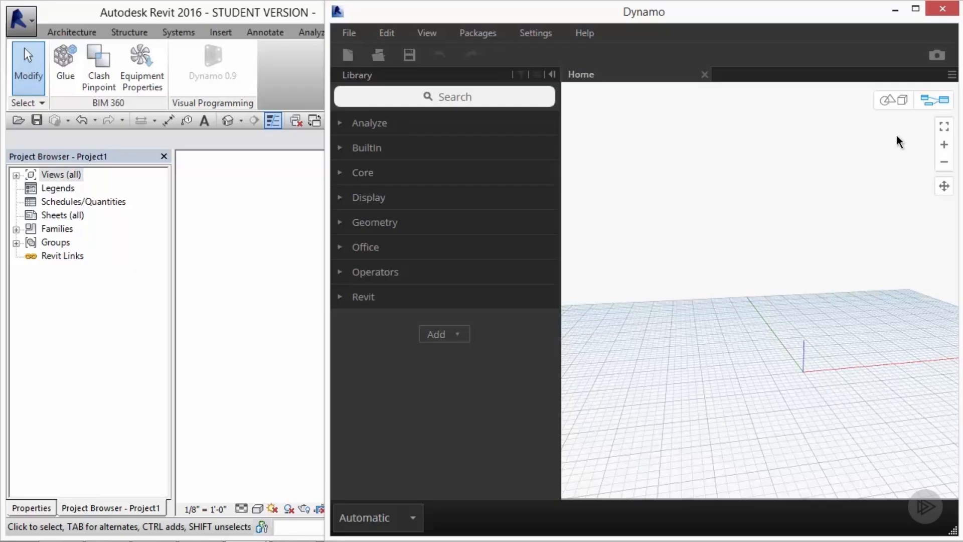
click(440, 95)
text(point)
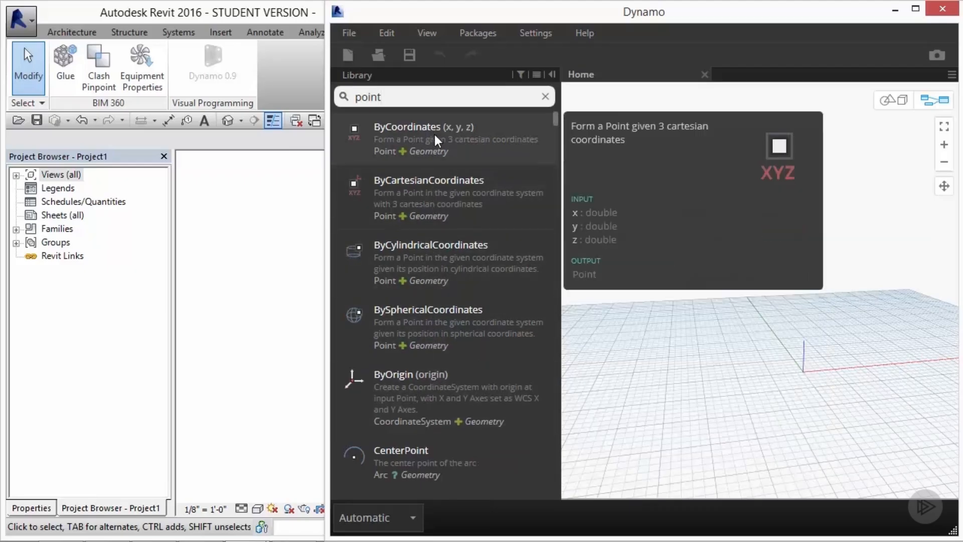
click(434, 134)
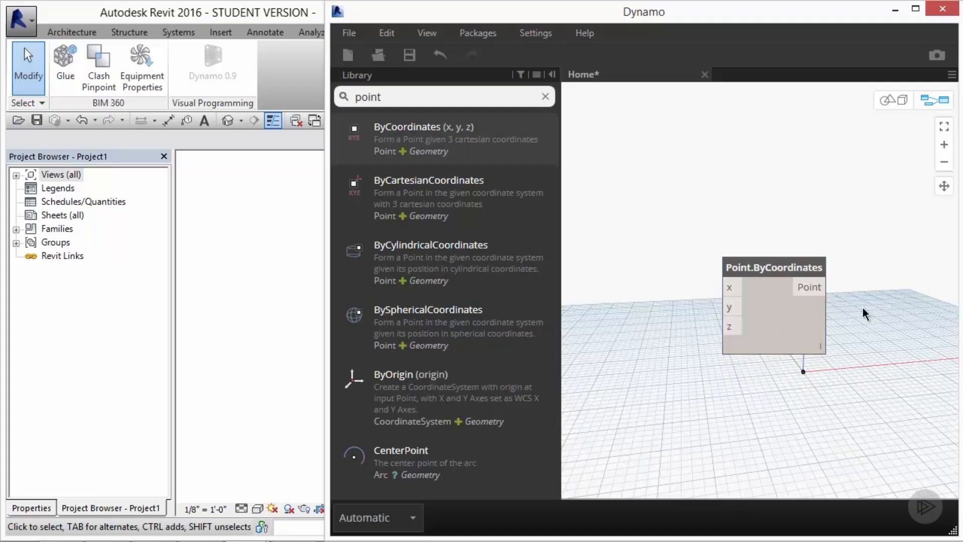
Step: Reposition the Point.ByCoordinates node lower on the canvas, left of the origin point
drag(782, 302, 782, 239)
click(848, 249)
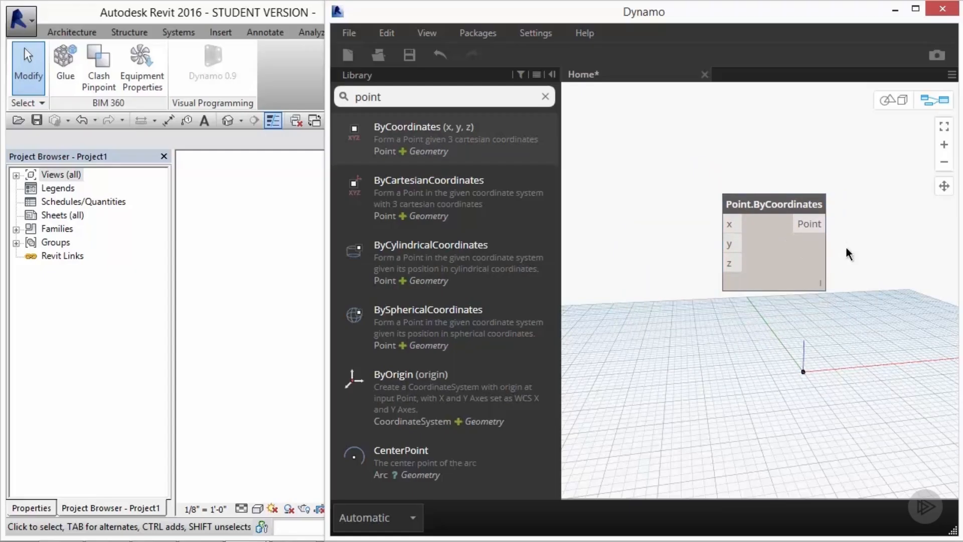
click(805, 370)
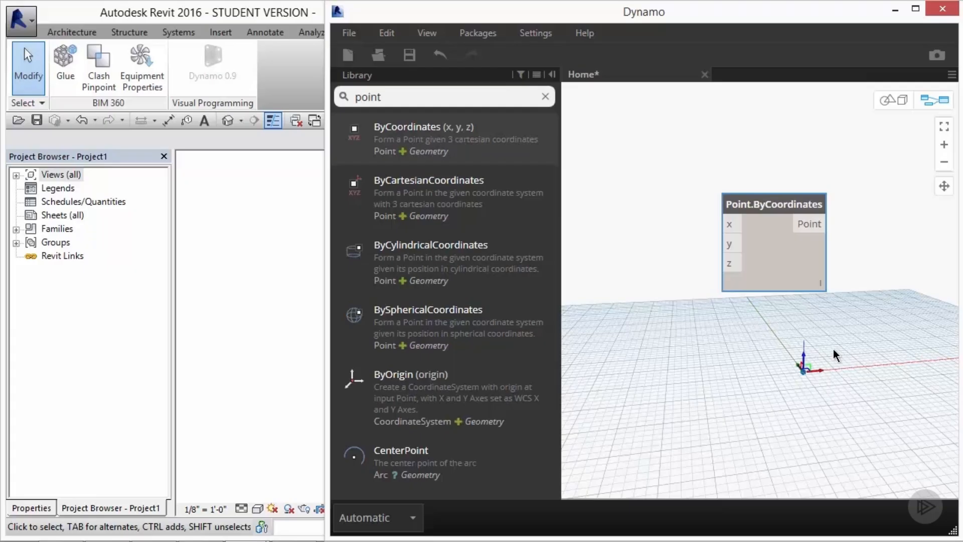
drag(775, 271, 702, 374)
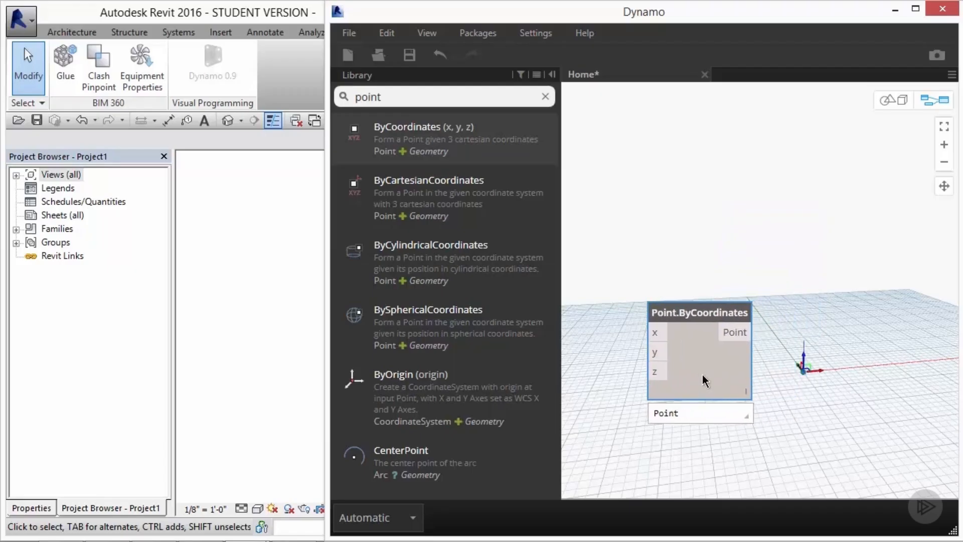
Step: Switch to 3D geometry navigation to zoom and pan the background preview, then return to graph navigation
click(900, 106)
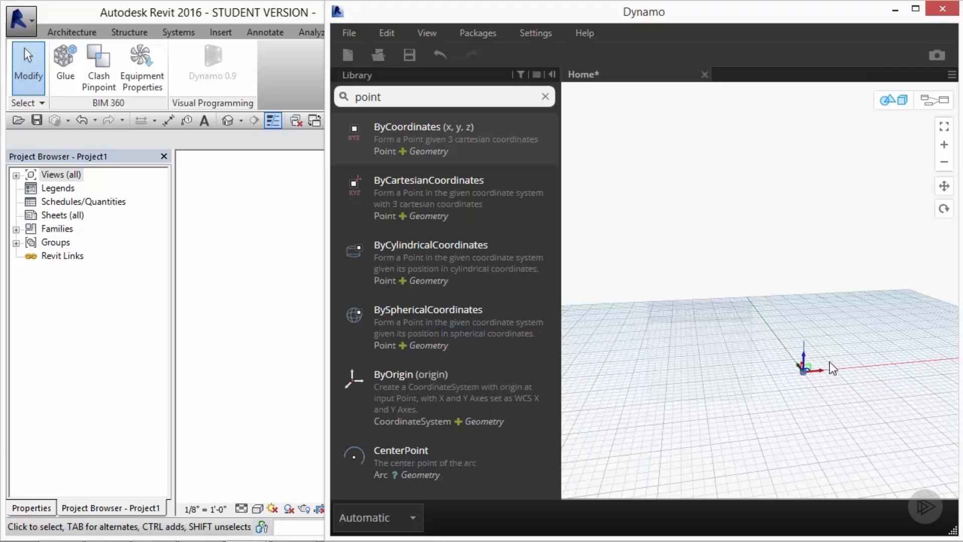
scroll(849, 380, up, 3)
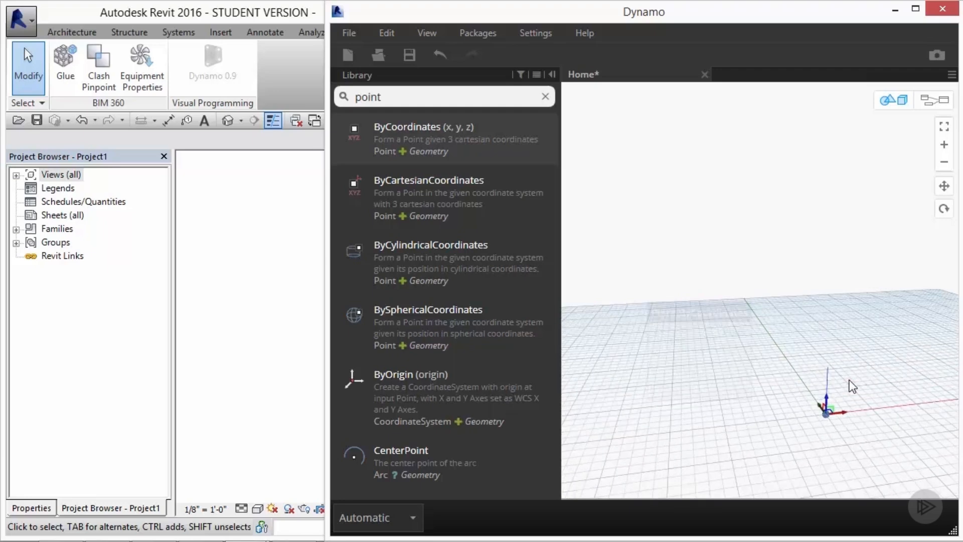
scroll(850, 381, up, 1)
scroll(849, 380, down, 3)
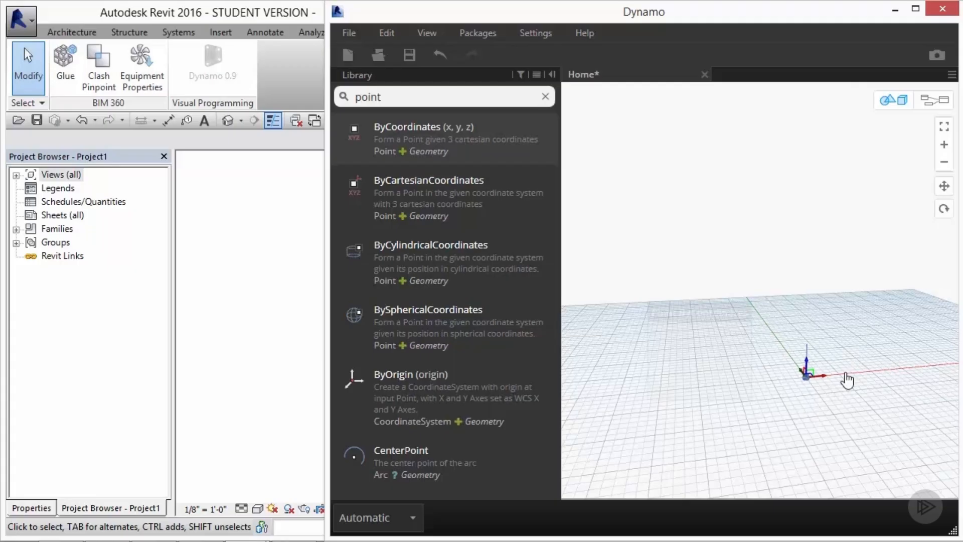
mouse_move(845, 372)
right_down()
mouse_move(842, 326)
mouse_move(769, 325)
mouse_move(756, 361)
mouse_move(827, 382)
mouse_move(868, 370)
mouse_move(866, 383)
mouse_move(840, 371)
mouse_move(868, 366)
mouse_move(852, 361)
right_up()
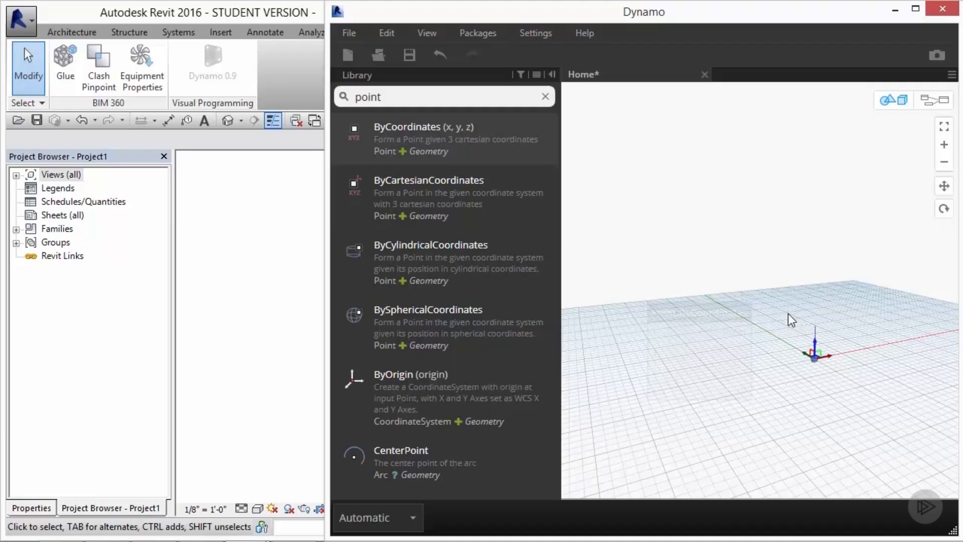
key(ctrl+b)
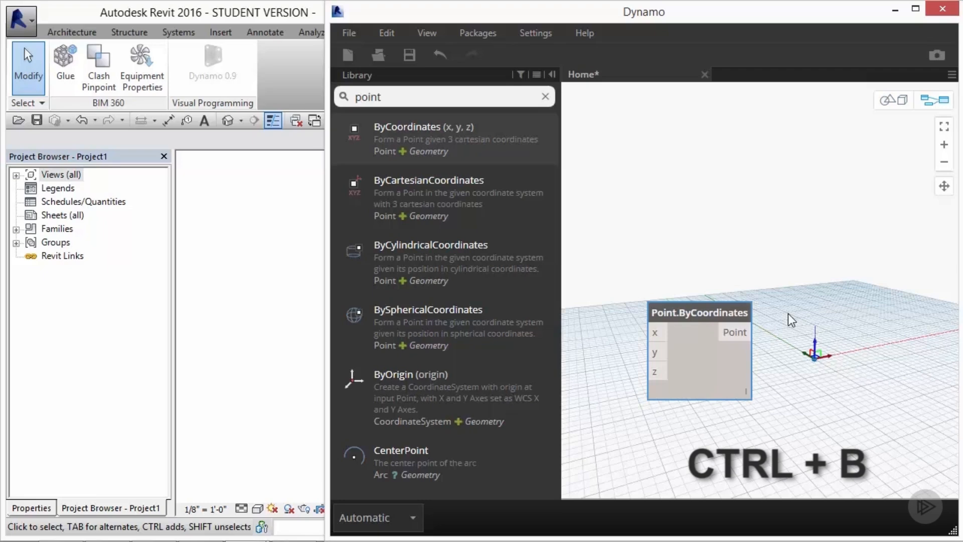
click(787, 311)
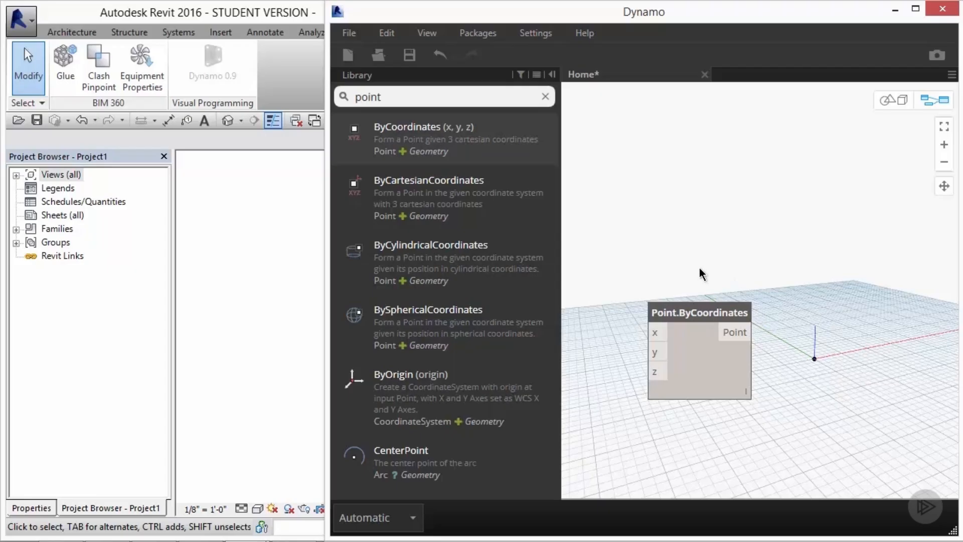
Step: Search the library for number and add a Number node to the workspace
mouse_move(694, 314)
click(545, 96)
text(number)
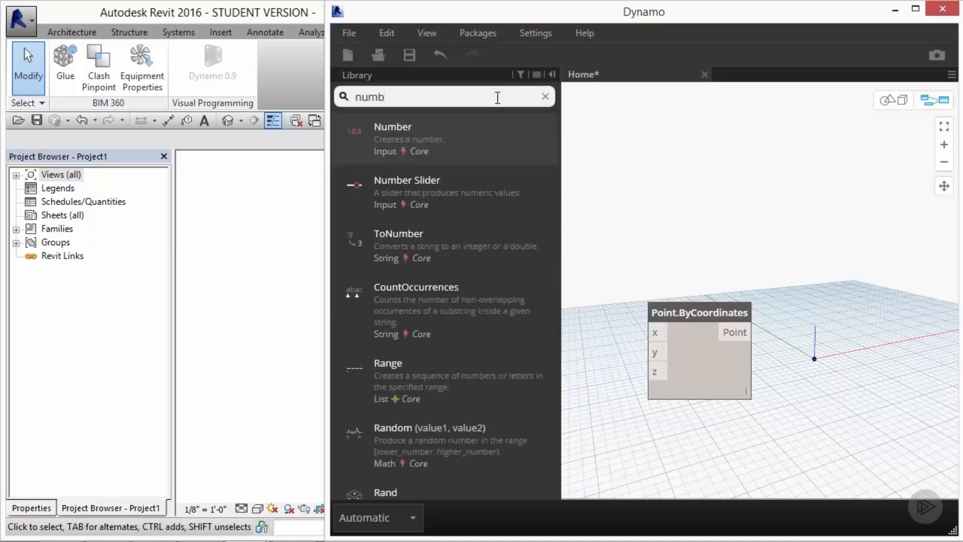
mouse_move(466, 137)
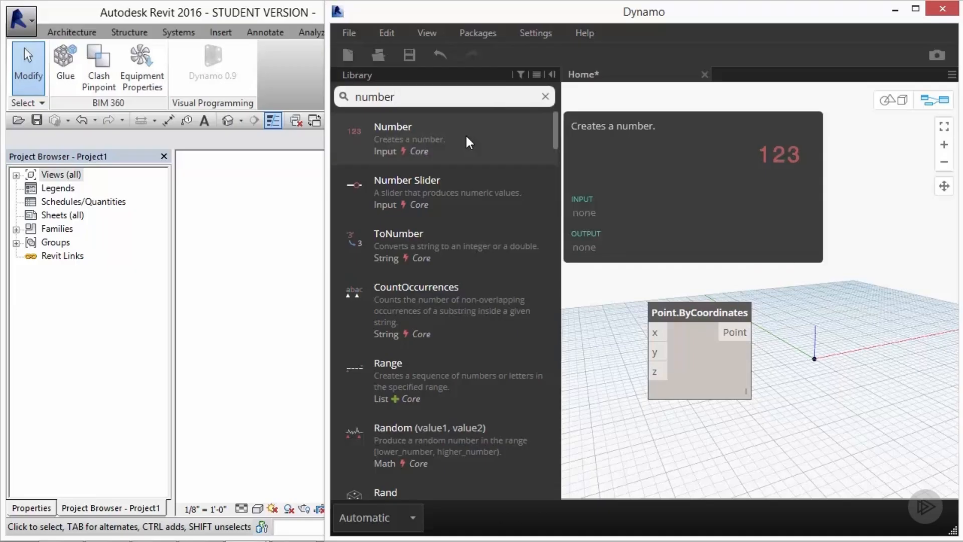
click(466, 137)
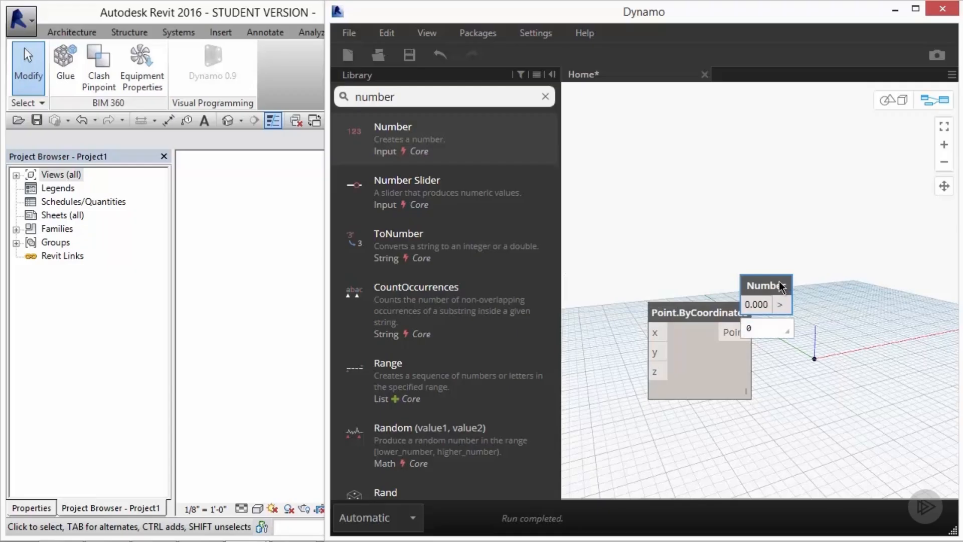
Step: Arrange the Number node to the left of the Point.ByCoordinates node, both near the top of the canvas
drag(747, 318, 926, 291)
drag(761, 287, 649, 268)
click(720, 279)
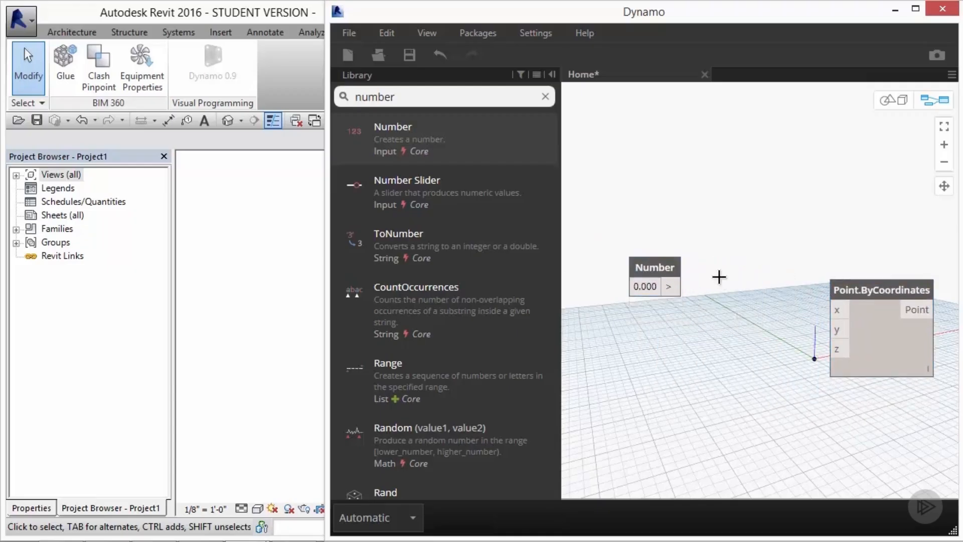
drag(851, 283, 801, 195)
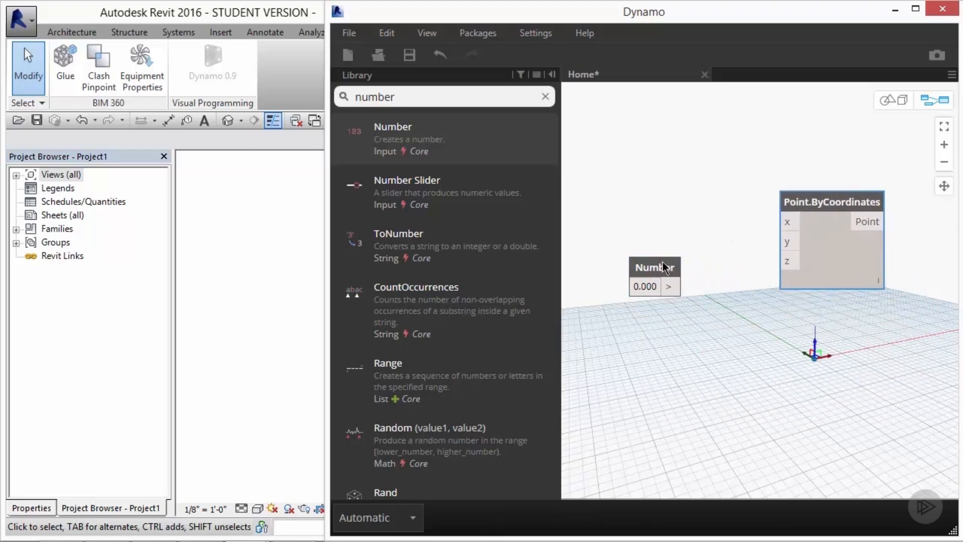
drag(660, 263, 661, 197)
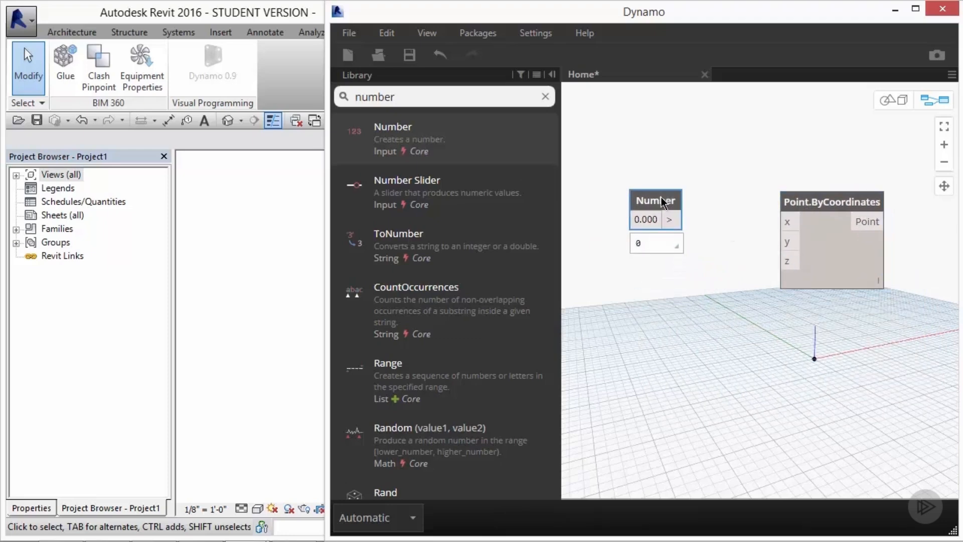
click(713, 219)
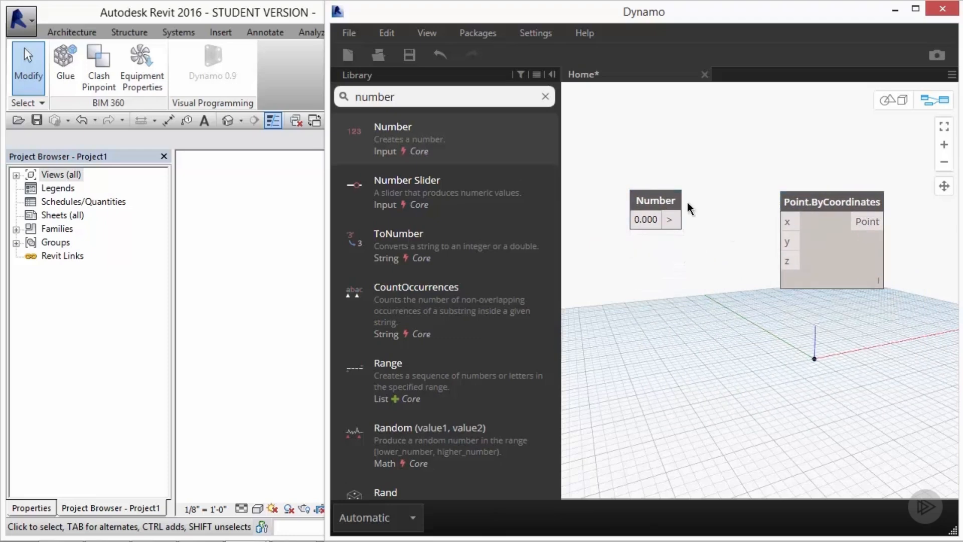
Step: Set the Number node's value to 10
double_click(657, 220)
text(10)
key(Return)
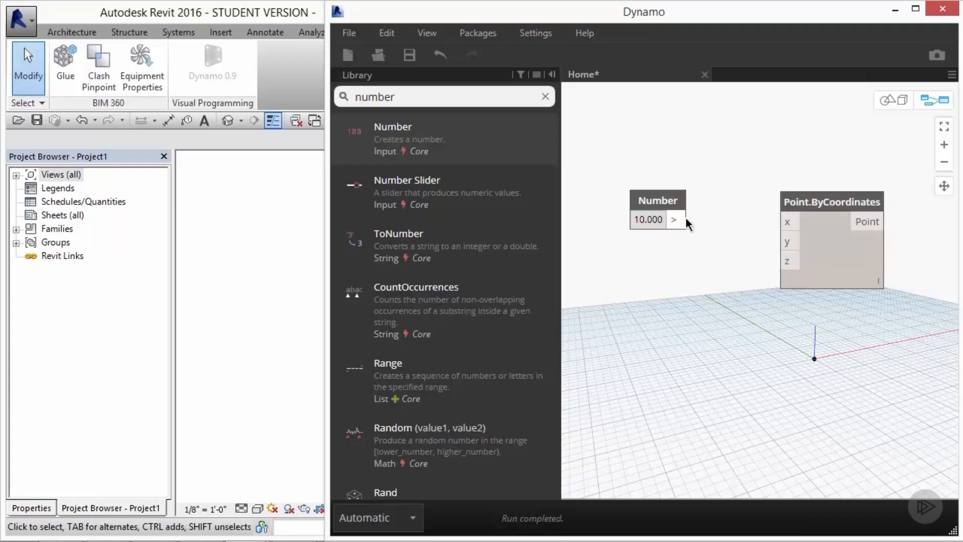
Step: Connect the Number node's output to the x input of Point.ByCoordinates
mouse_move(685, 218)
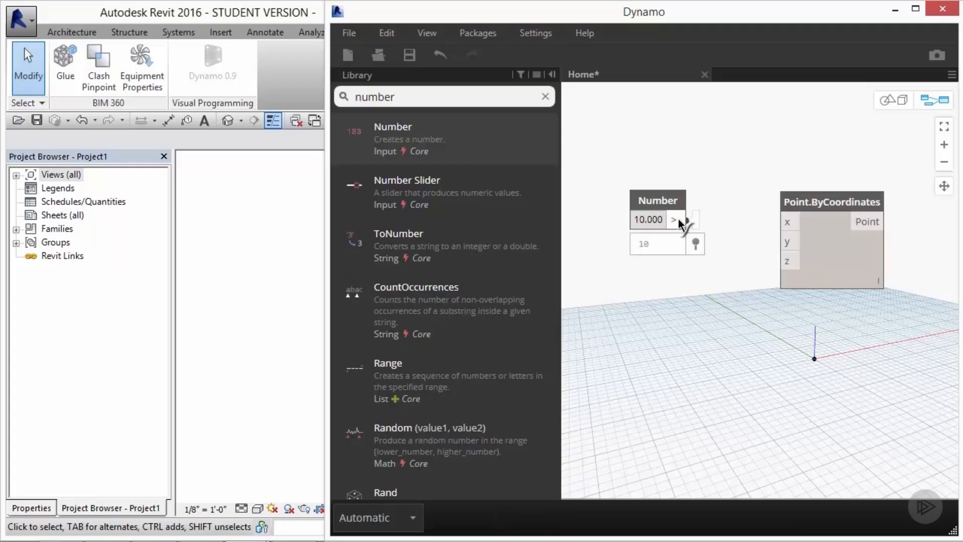
click(677, 220)
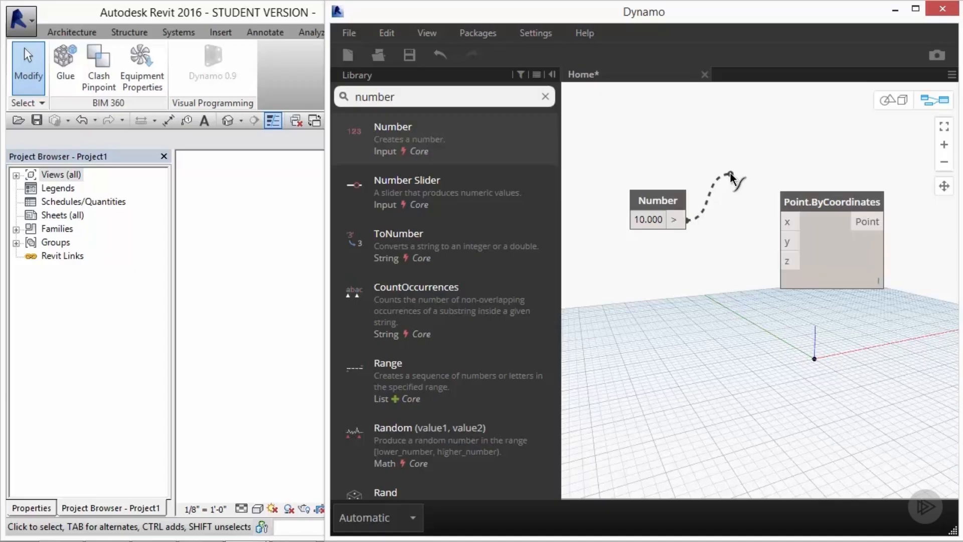
click(789, 221)
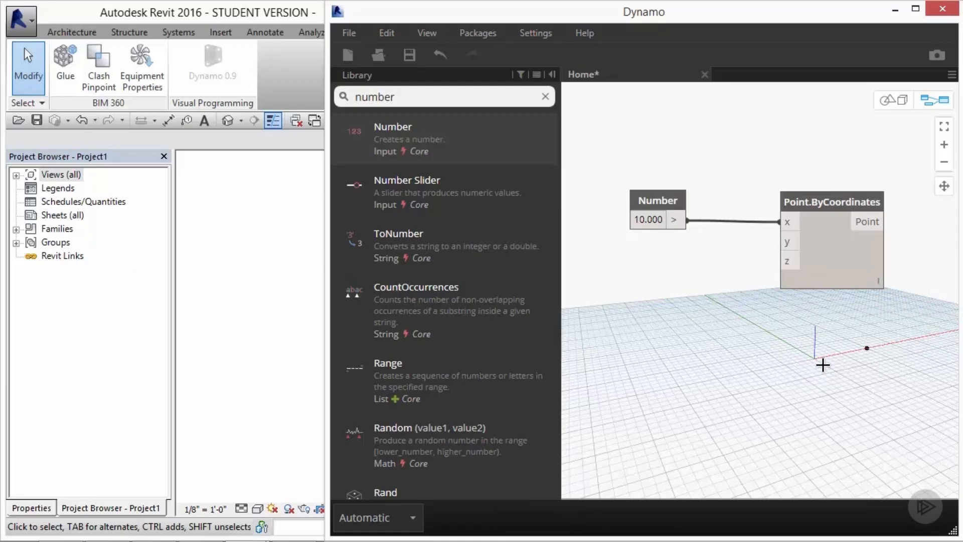
Step: Set the Number node's value to 0, then back to 10
click(655, 221)
text(0)
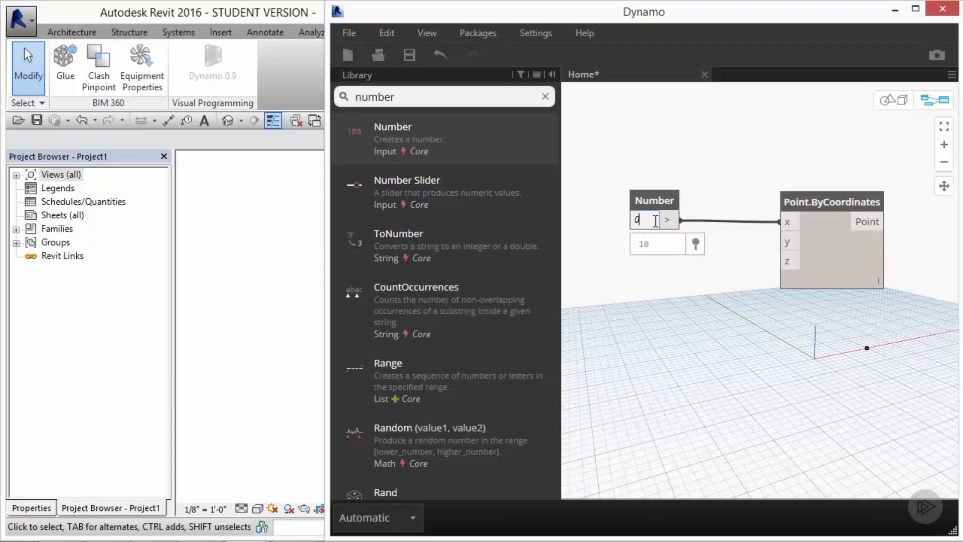
key(Return)
click(655, 221)
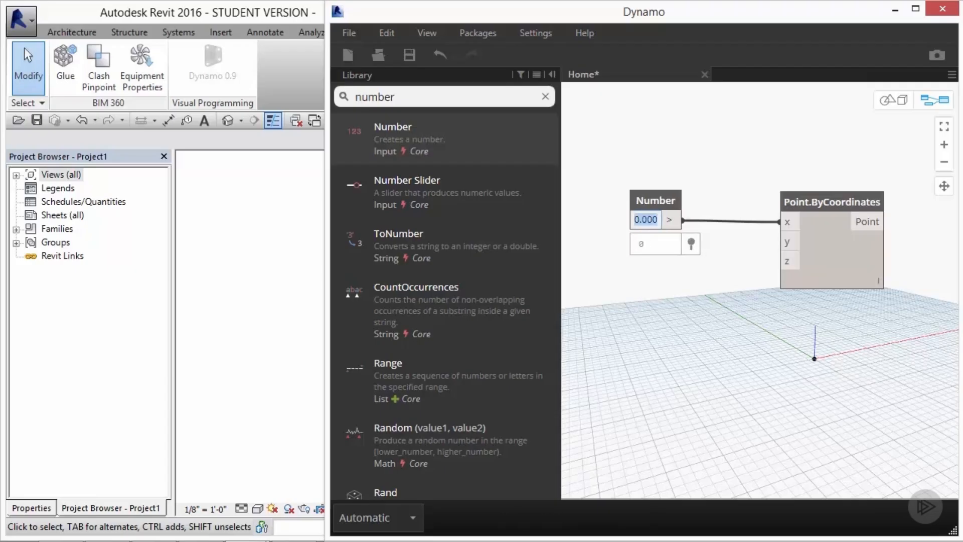
text(10)
key(Return)
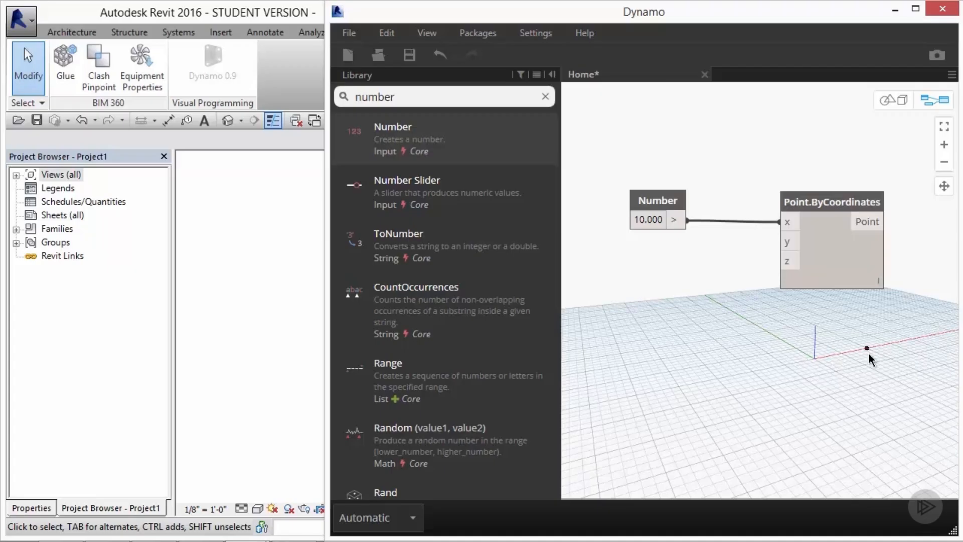
Step: Add a Number Slider node below Point.ByCoordinates and move its slider to 1.3
mouse_move(416, 193)
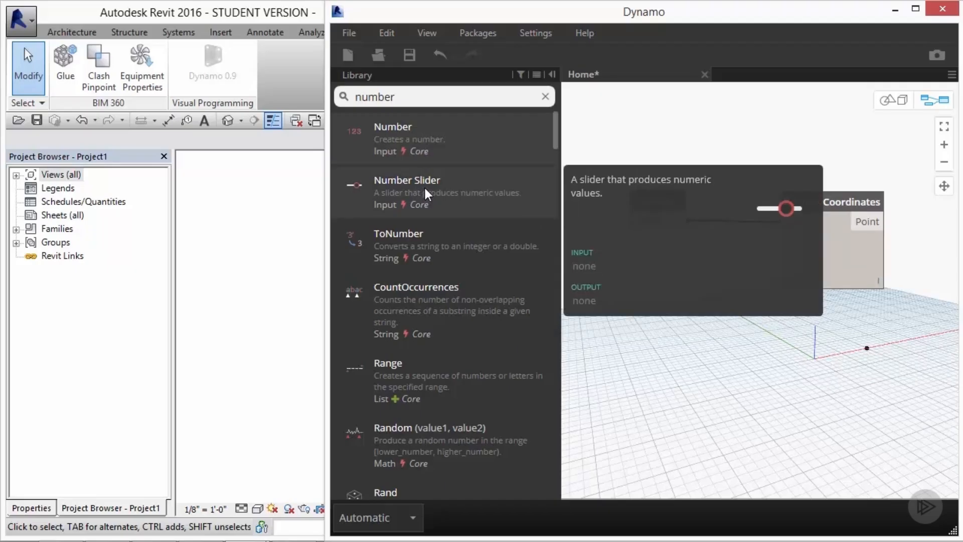
click(423, 189)
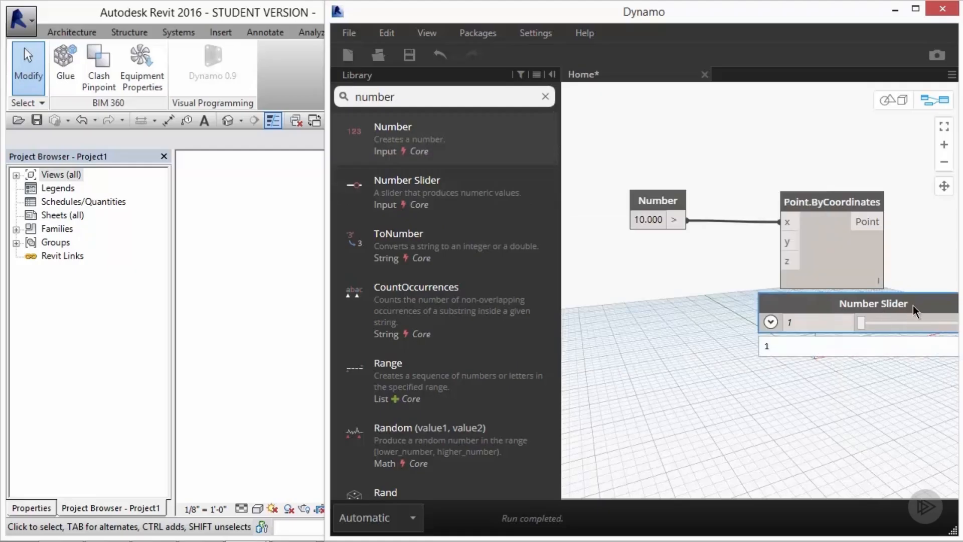
drag(913, 305, 746, 327)
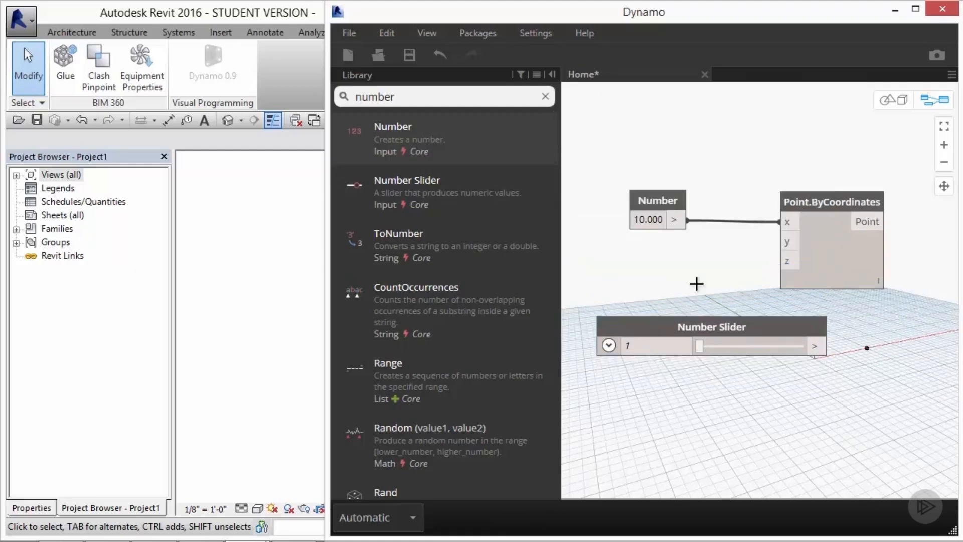
mouse_move(702, 353)
mouse_down()
mouse_move(793, 354)
mouse_move(701, 347)
mouse_up()
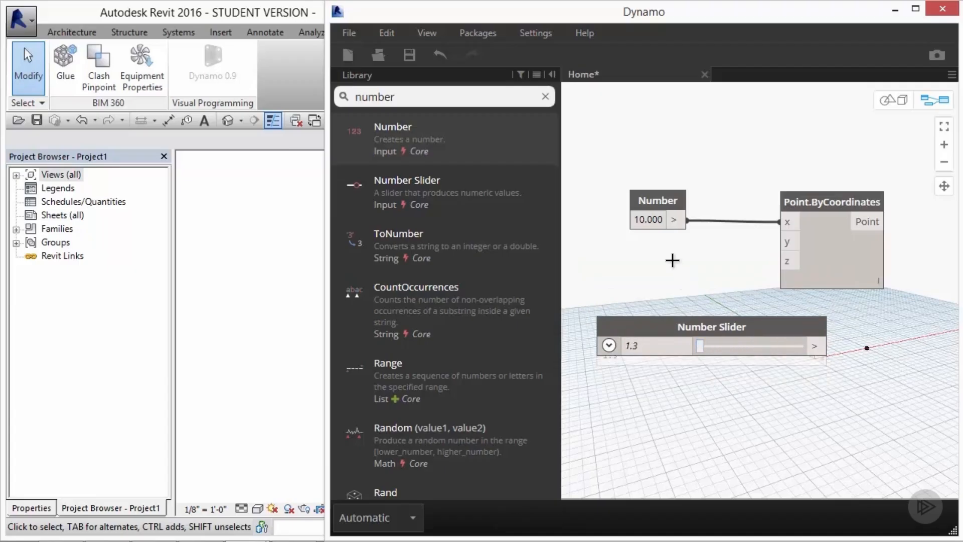
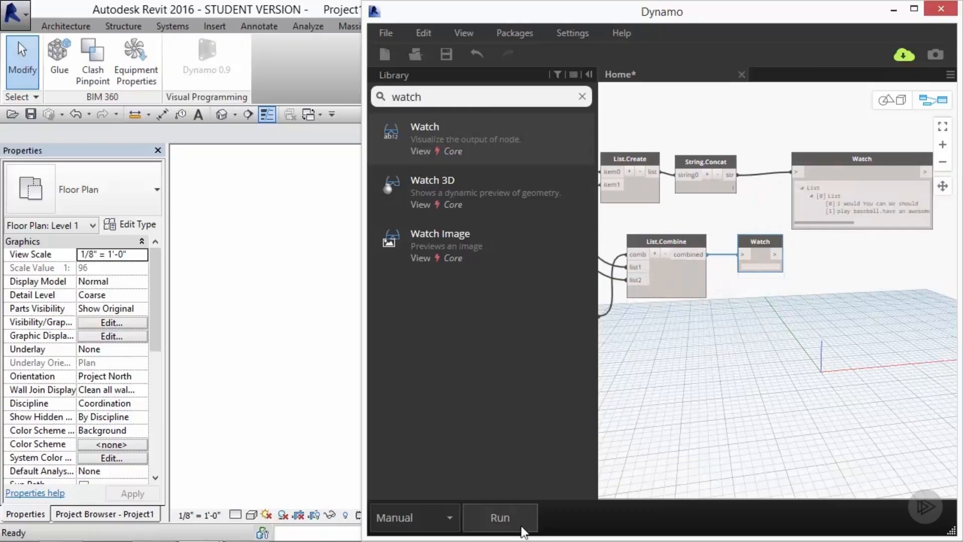
Step: Run the graph and zoom in to inspect the Watch node's nested list output
click(517, 524)
scroll(905, 331, up, 3)
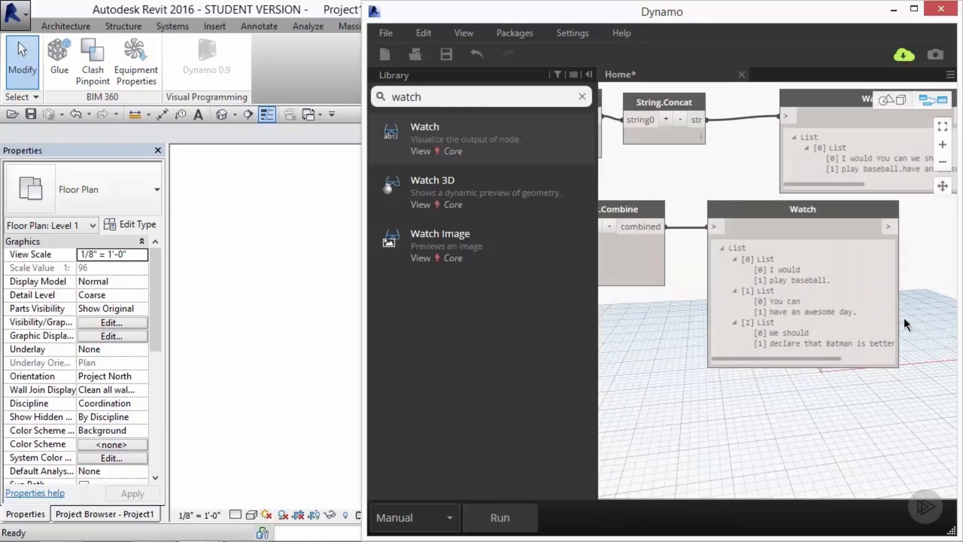
Step: Adjust the two Number Sliders driving the sine wave curve, setting them to 2.6 and 0.9
mouse_move(717, 258)
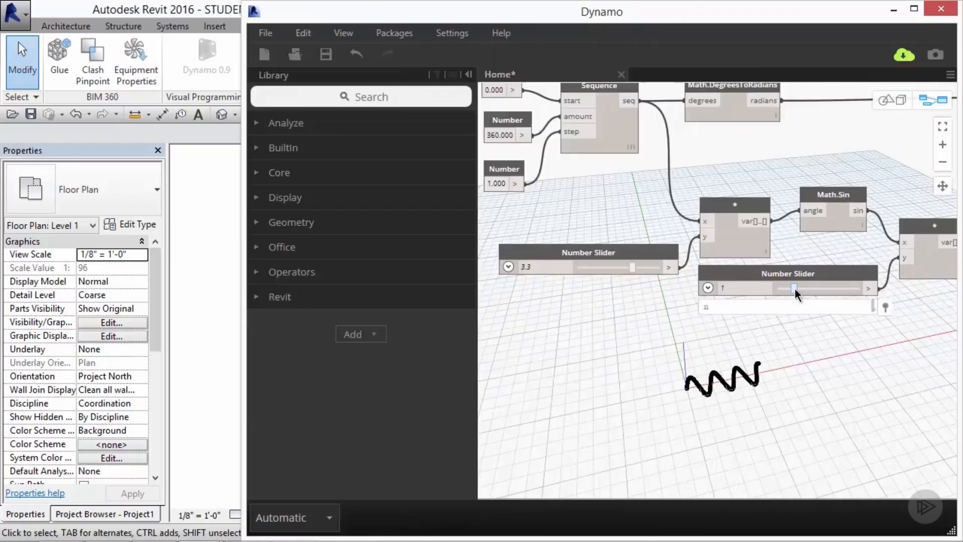
drag(794, 288, 817, 288)
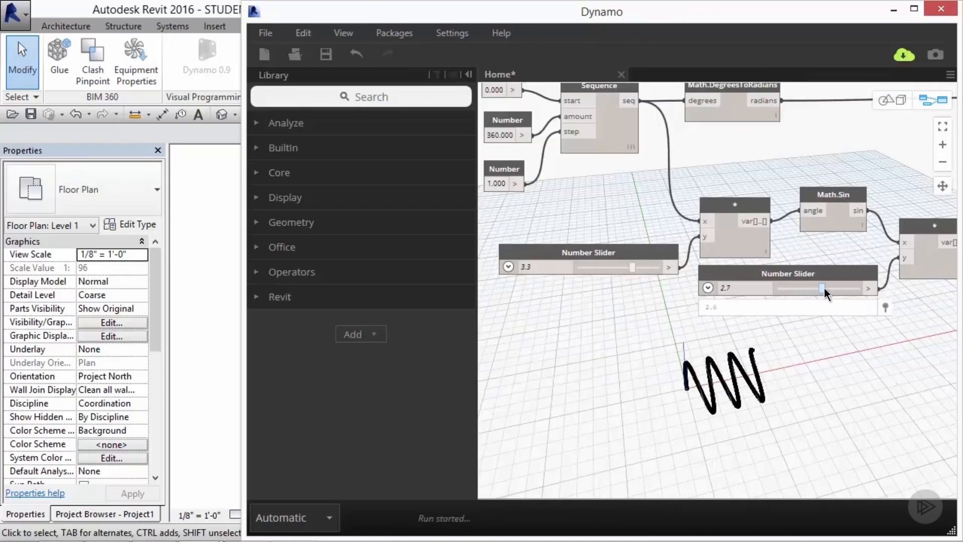
drag(636, 269, 618, 282)
drag(816, 290, 791, 295)
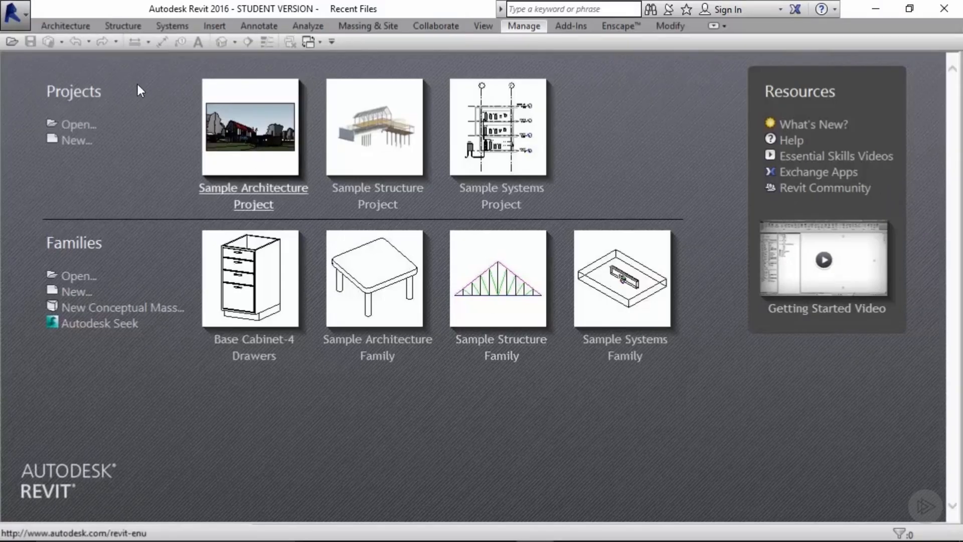
Step: Create a new Revit project based on the Arch-Template.rte template file
click(16, 13)
mouse_move(95, 76)
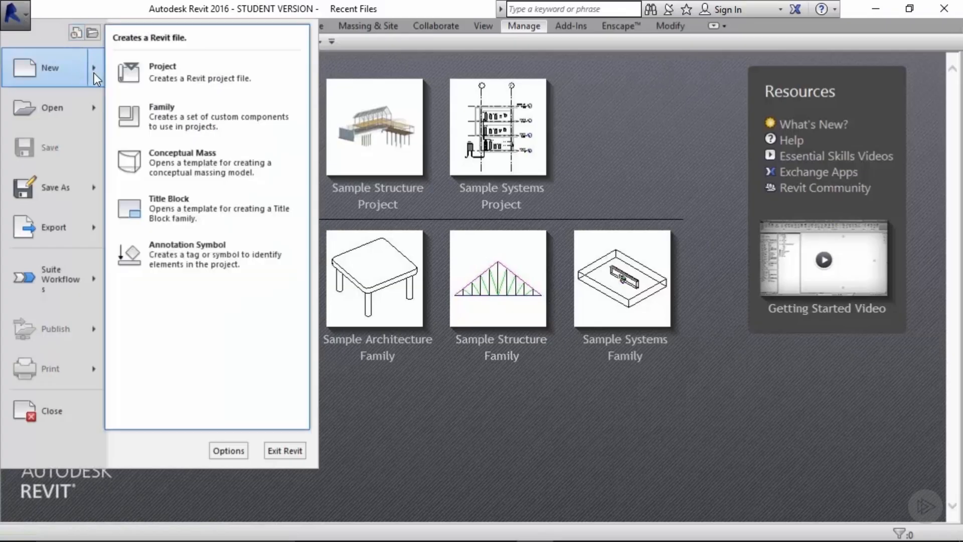
click(180, 73)
click(534, 247)
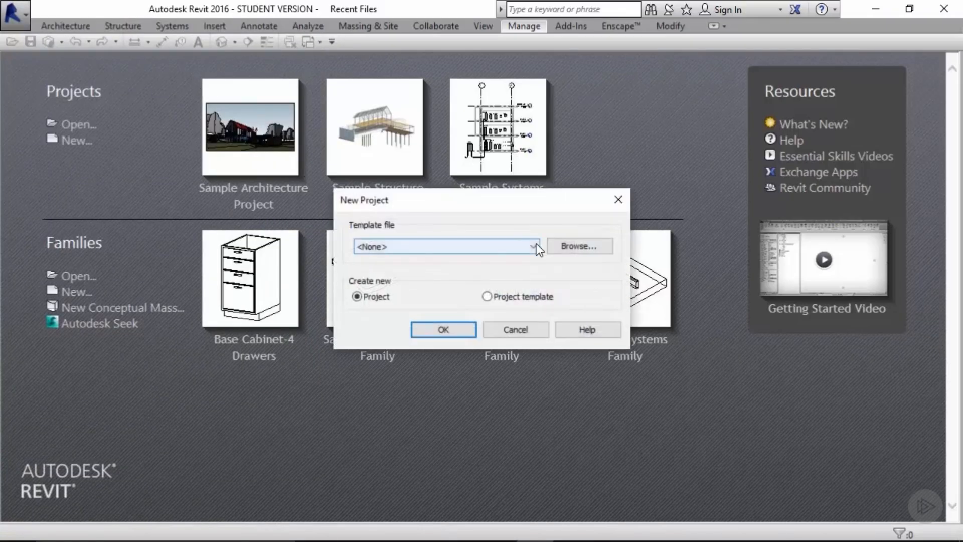
click(537, 246)
click(552, 247)
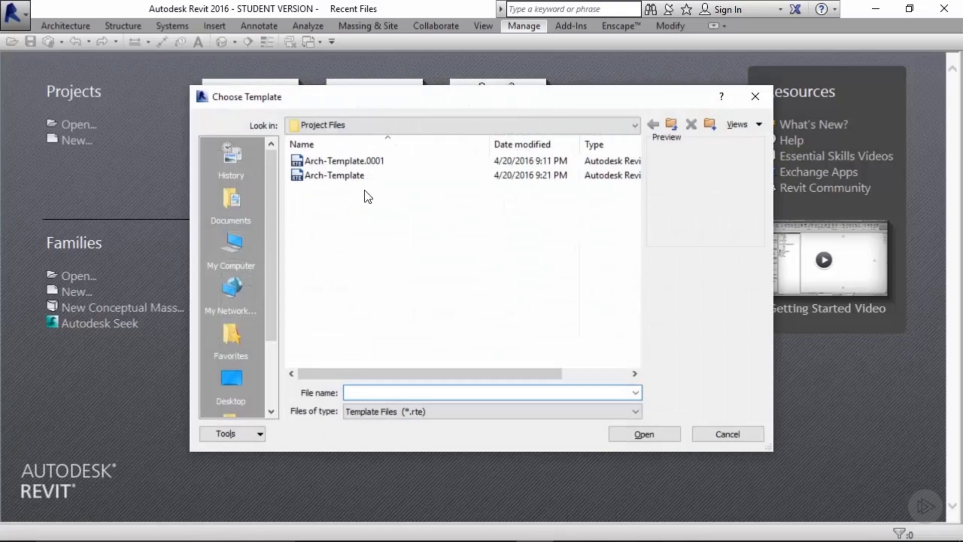
click(341, 176)
click(647, 436)
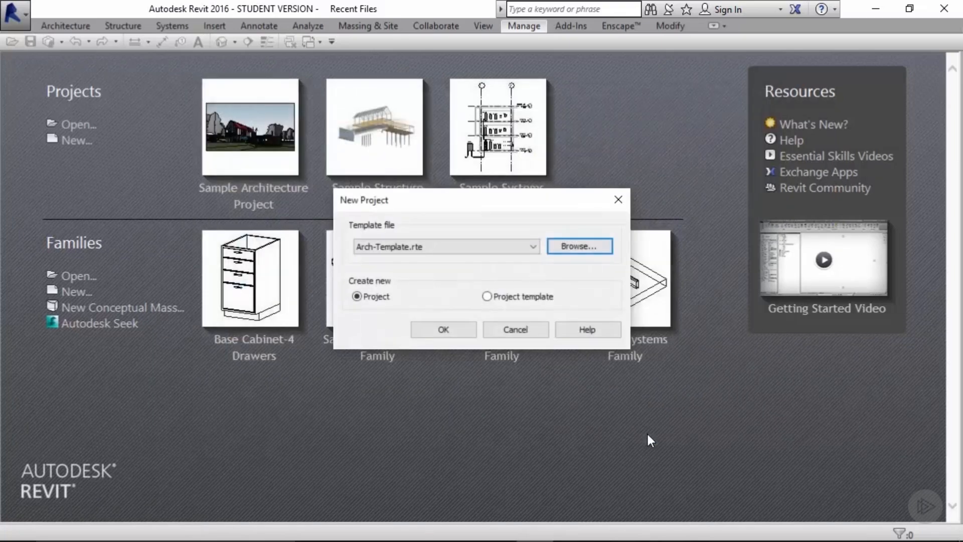
click(440, 329)
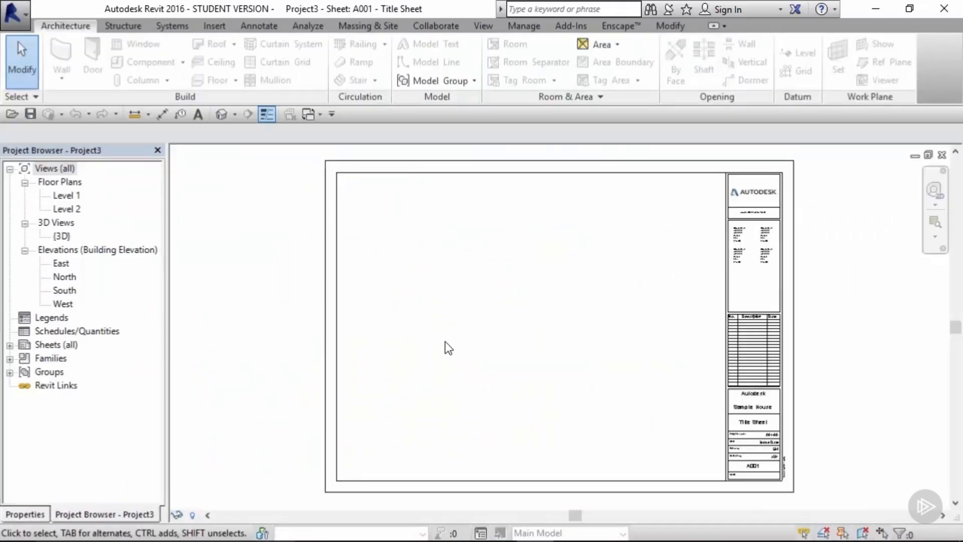
Step: Open the Level 1 floor plan and sketch an arc model line from two endpoints and a midpoint
double_click(67, 195)
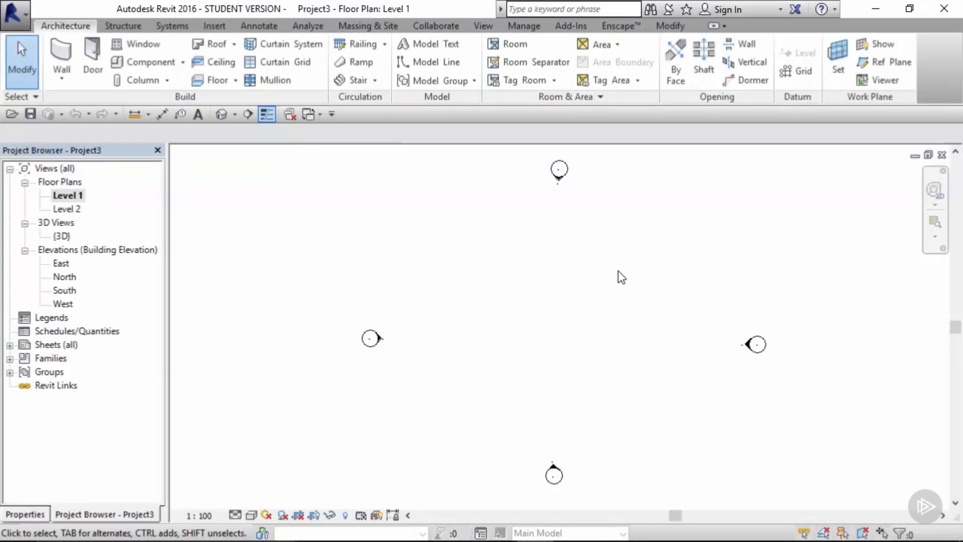
click(442, 62)
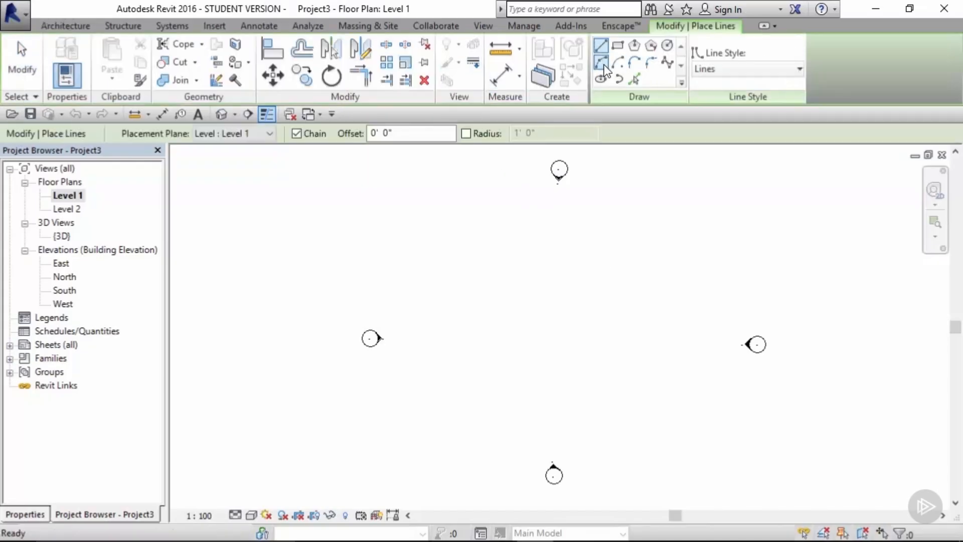
click(497, 324)
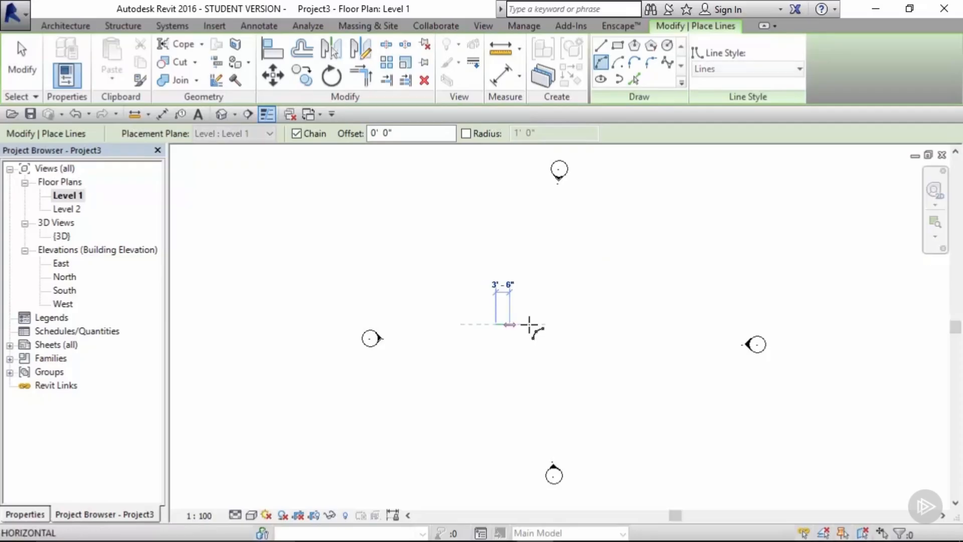
click(625, 324)
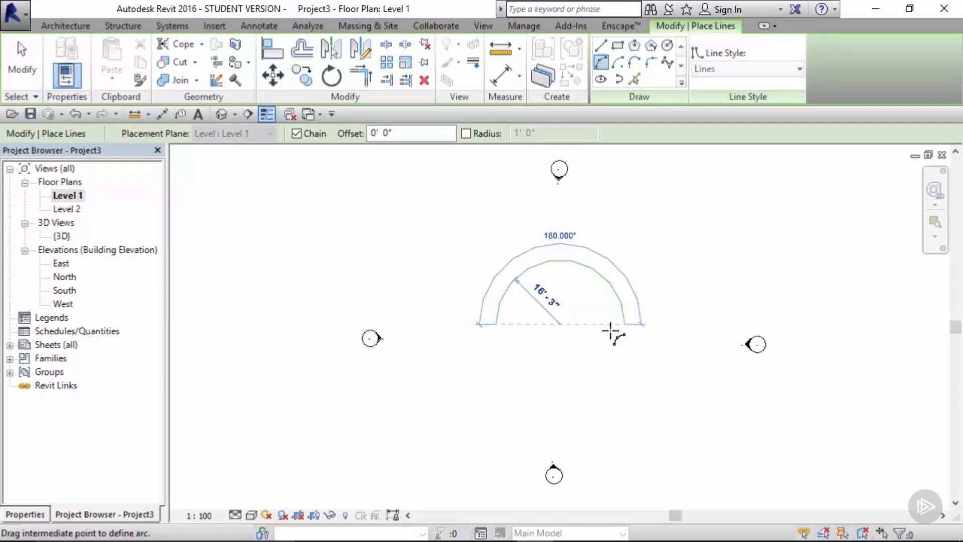
click(578, 346)
scroll(579, 344, up, 3)
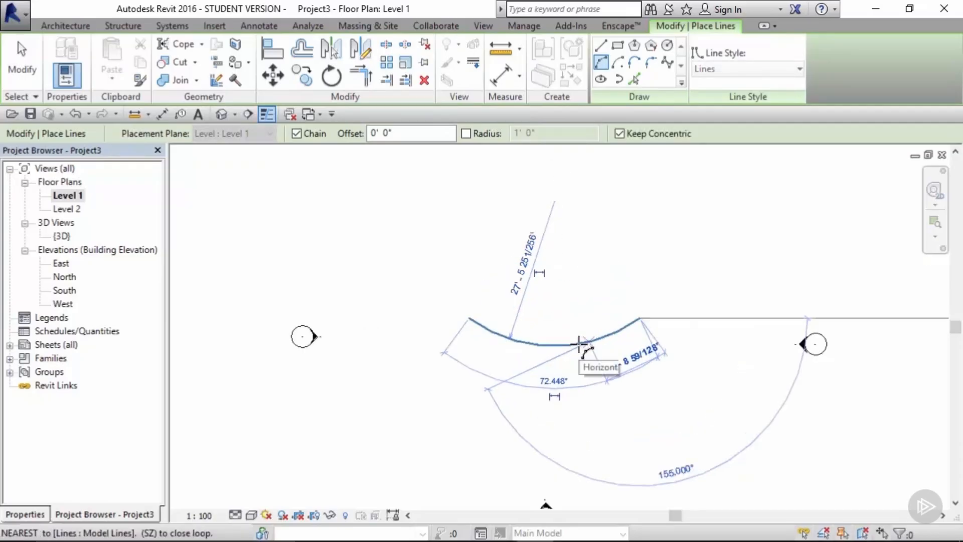
key(Escape)
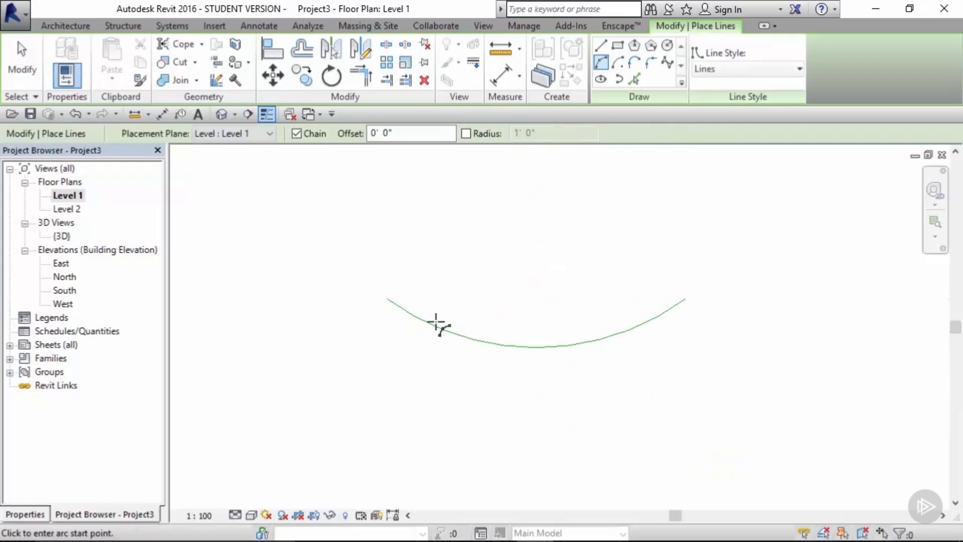
Step: Sketch a second, larger arc model line about 35 ft wide just below the first one
click(377, 312)
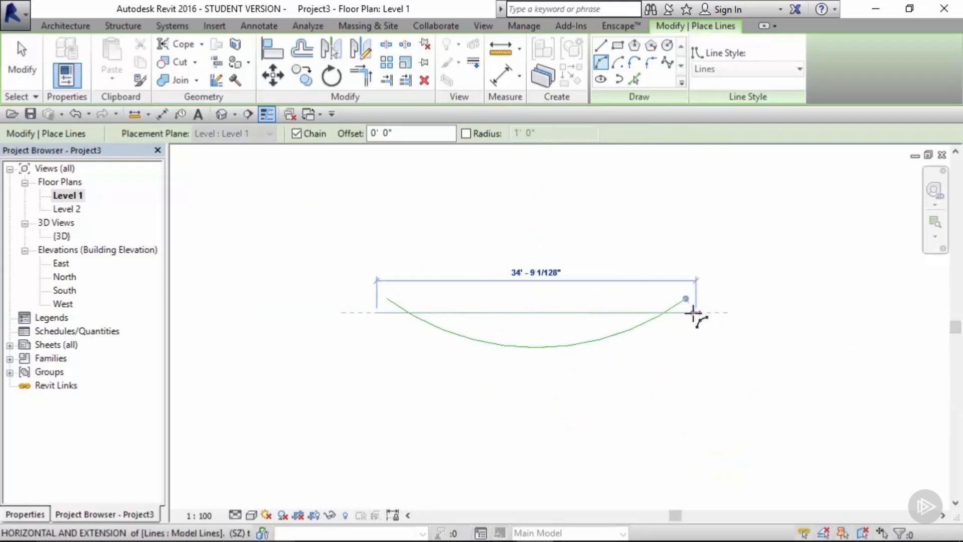
click(693, 313)
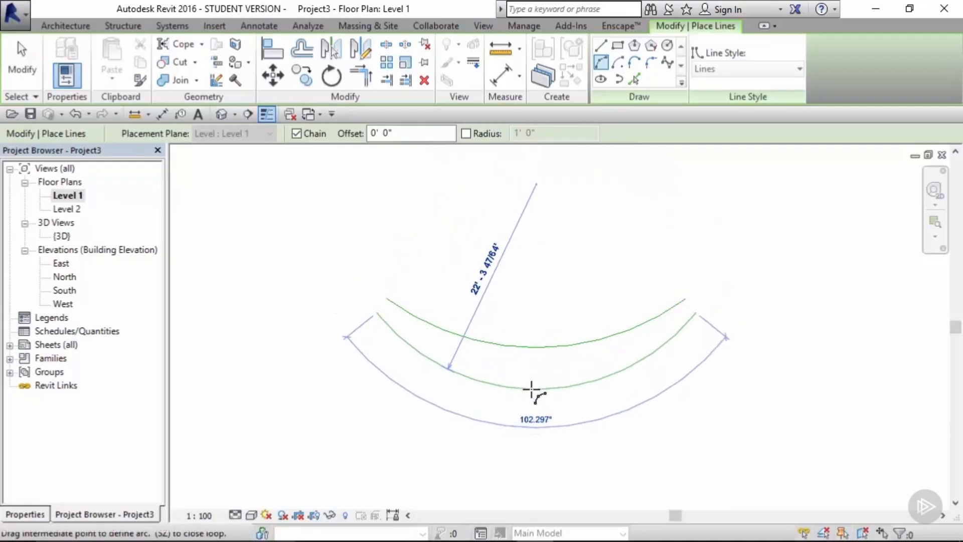
click(531, 391)
click(28, 53)
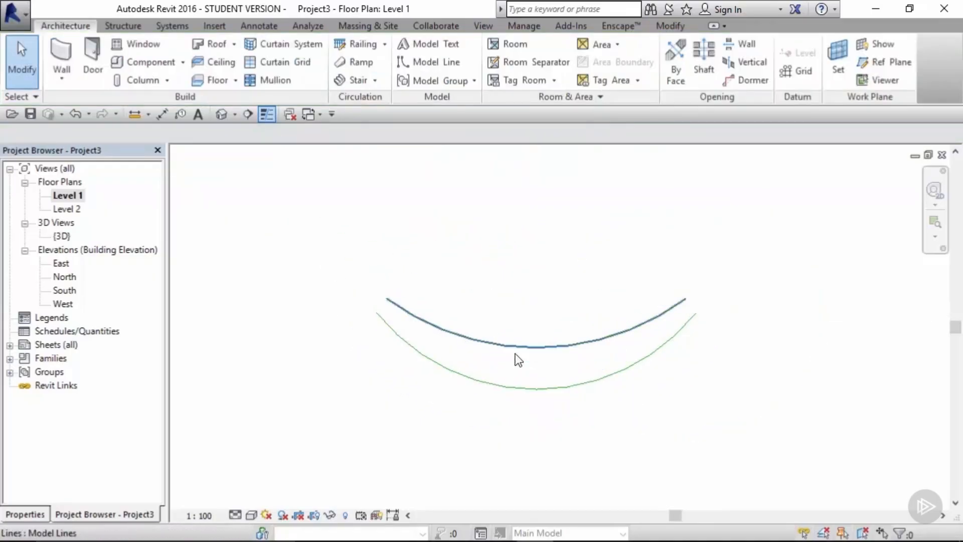
Step: Select the lower arc and change its work plane to another level
click(535, 388)
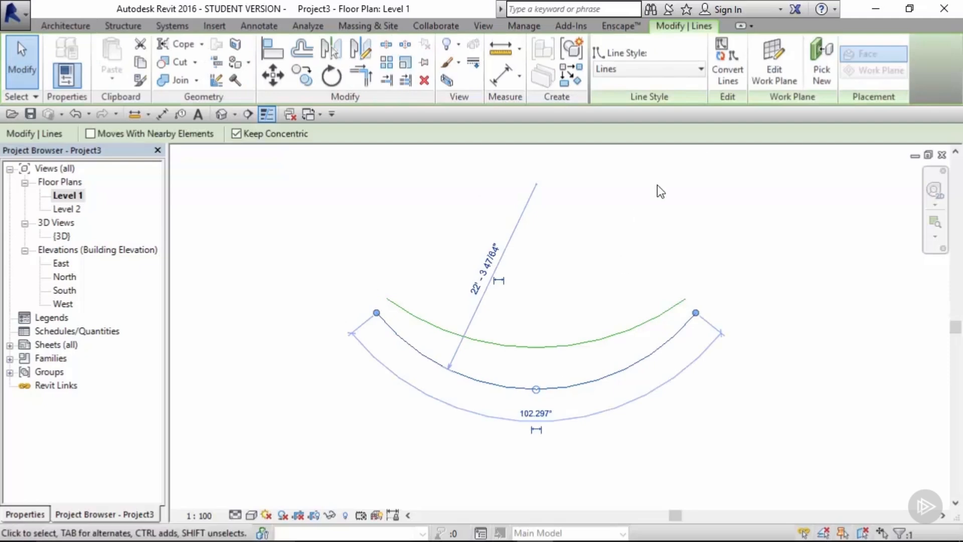
click(791, 75)
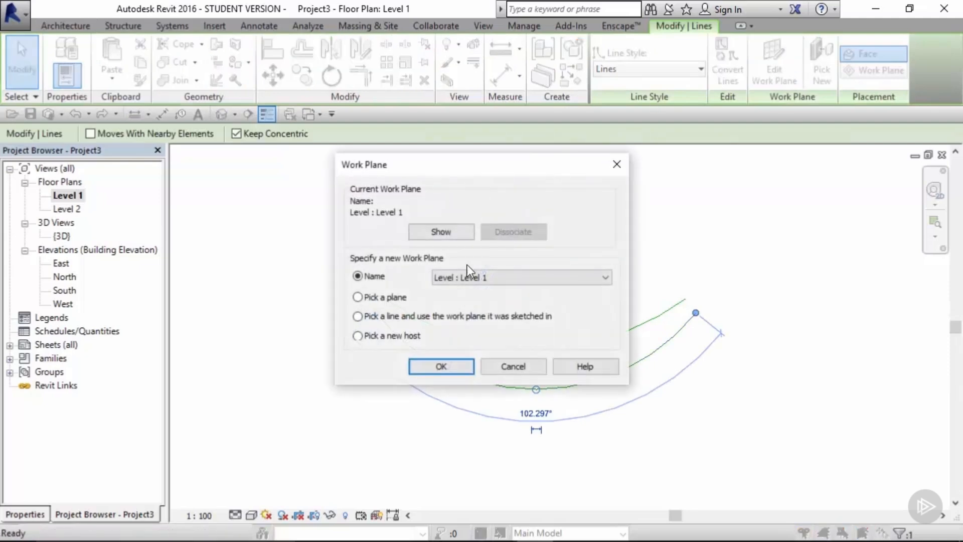
click(467, 276)
click(467, 294)
click(450, 365)
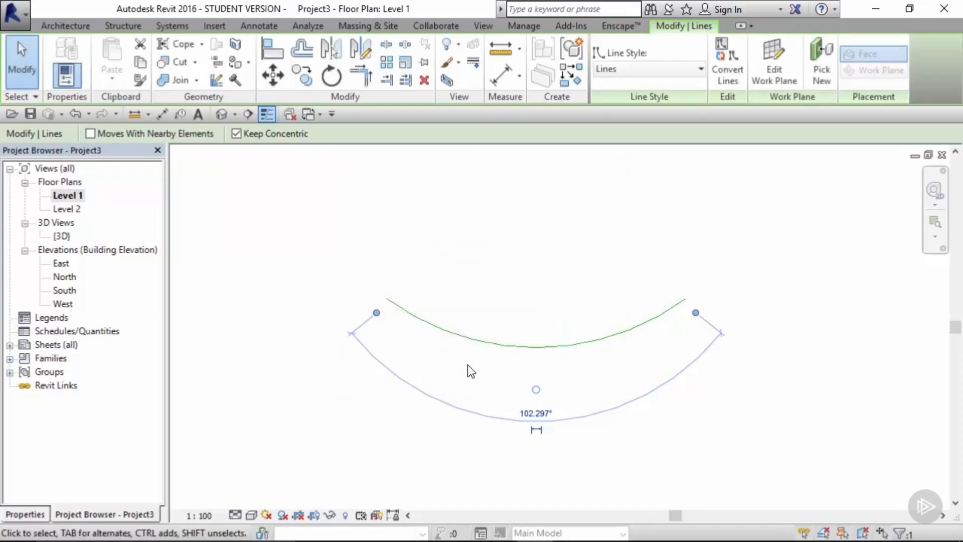
Step: Open the default 3D view and orbit to examine both arcs
click(505, 299)
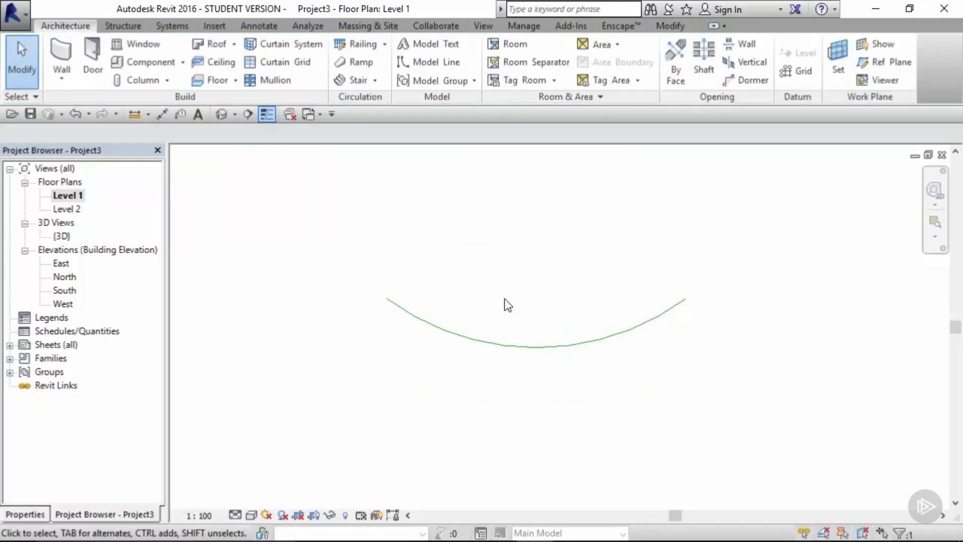
click(221, 114)
shift+middle_drag(595, 411, 485, 303)
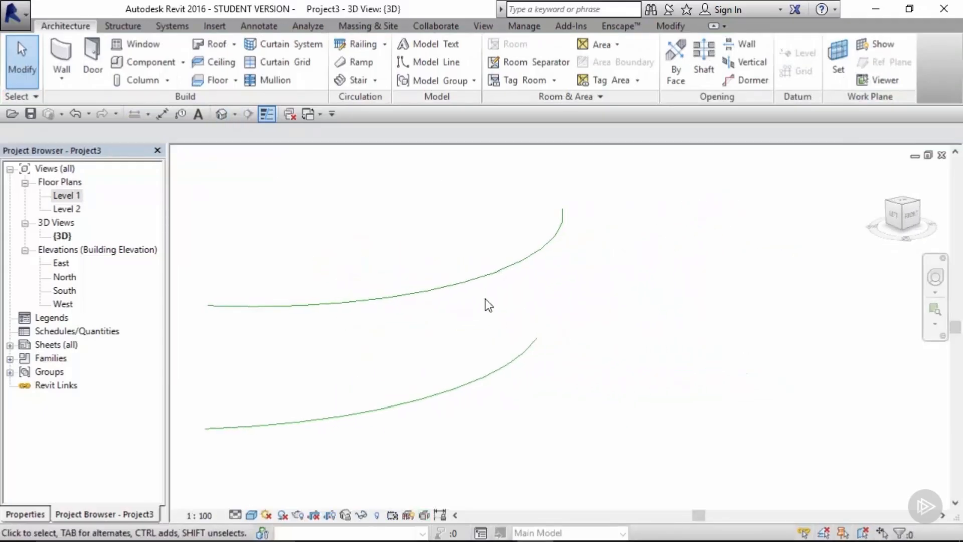
Step: Launch Dynamo from the add-ins and start a new graph
click(569, 27)
click(207, 55)
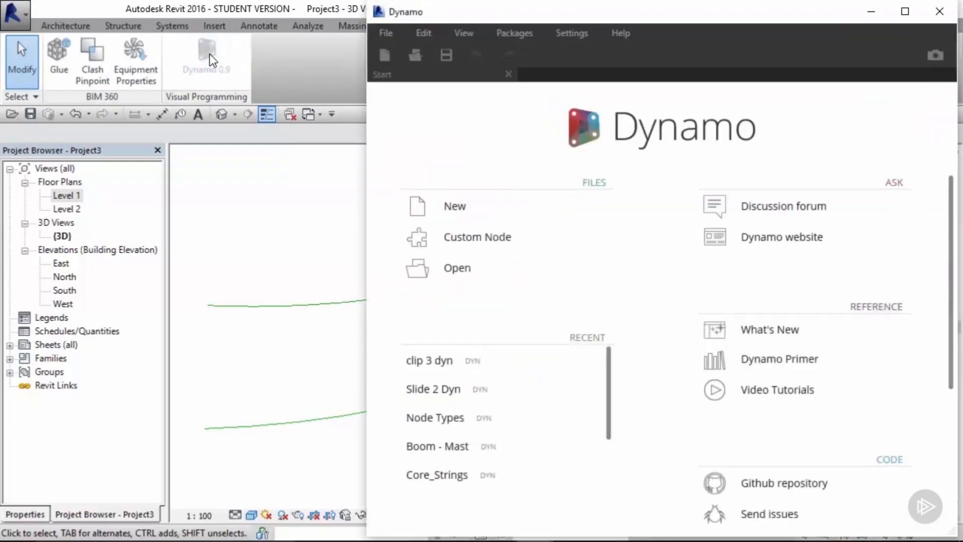
click(456, 203)
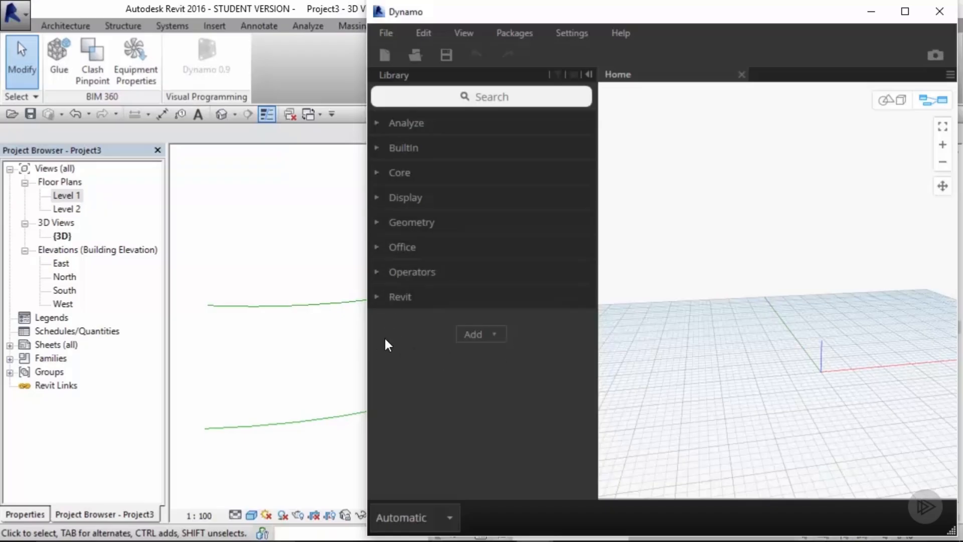
Step: Search the library for select model and add a Select Model Element node
click(505, 95)
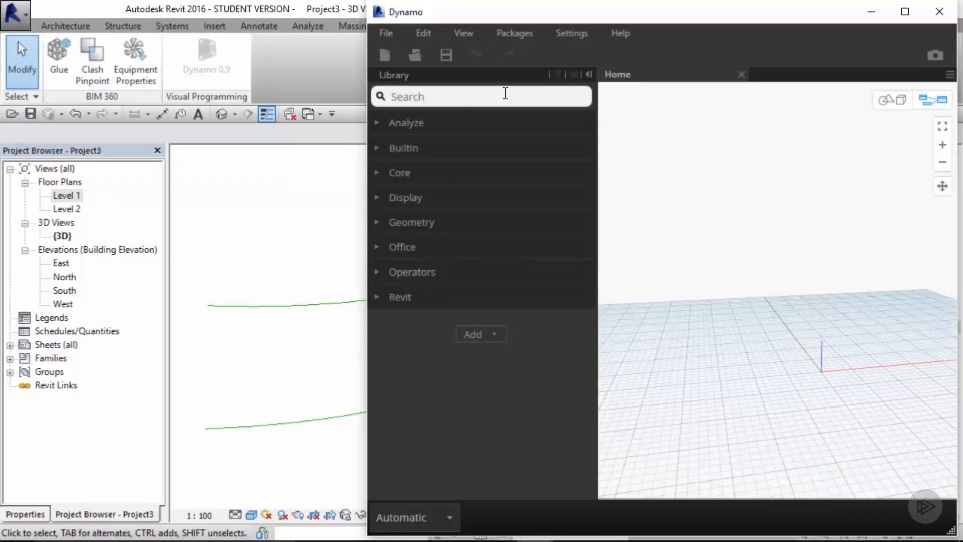
text(sl)
key(BackSpace)
text(e)
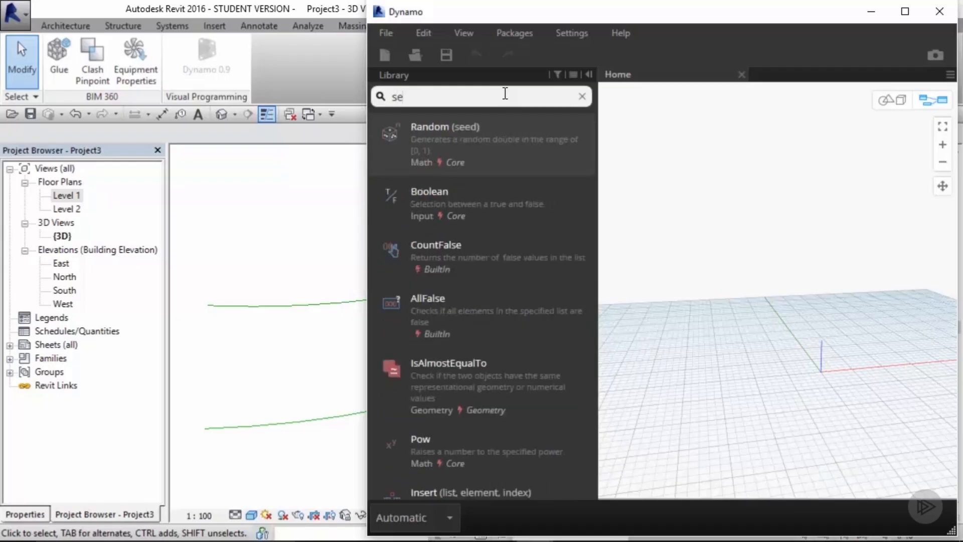
text(lect mode)
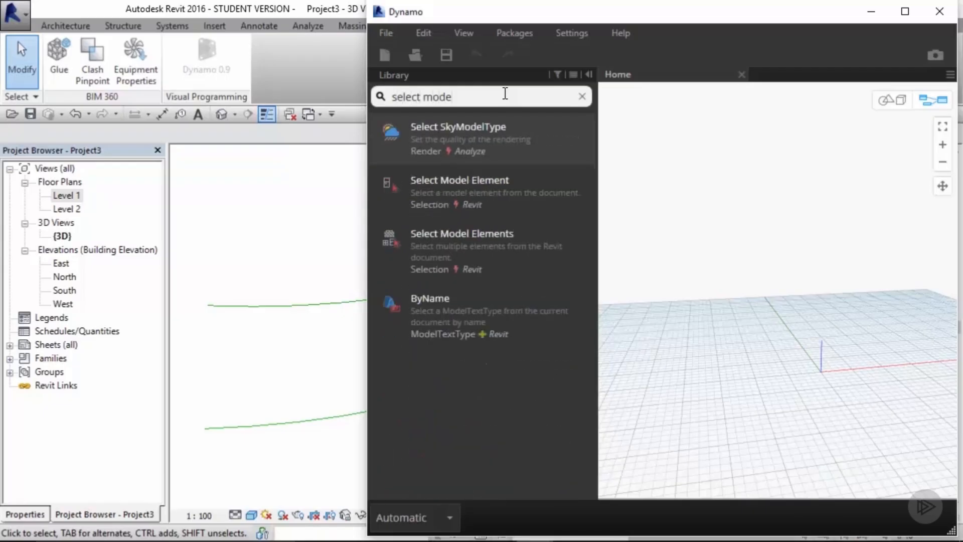
click(483, 188)
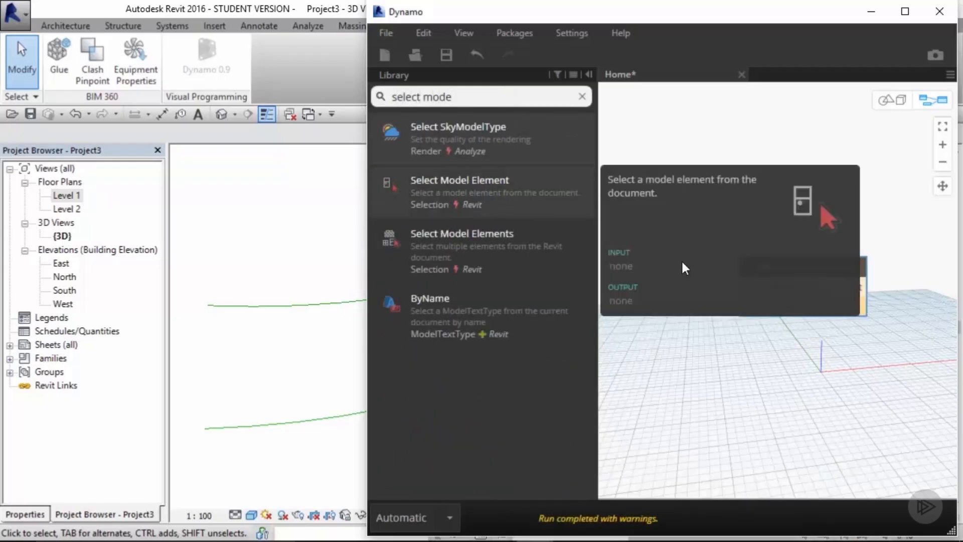
Step: Position the Select Model Element node and pick the upper arc in the Revit view as its element
drag(782, 260, 724, 212)
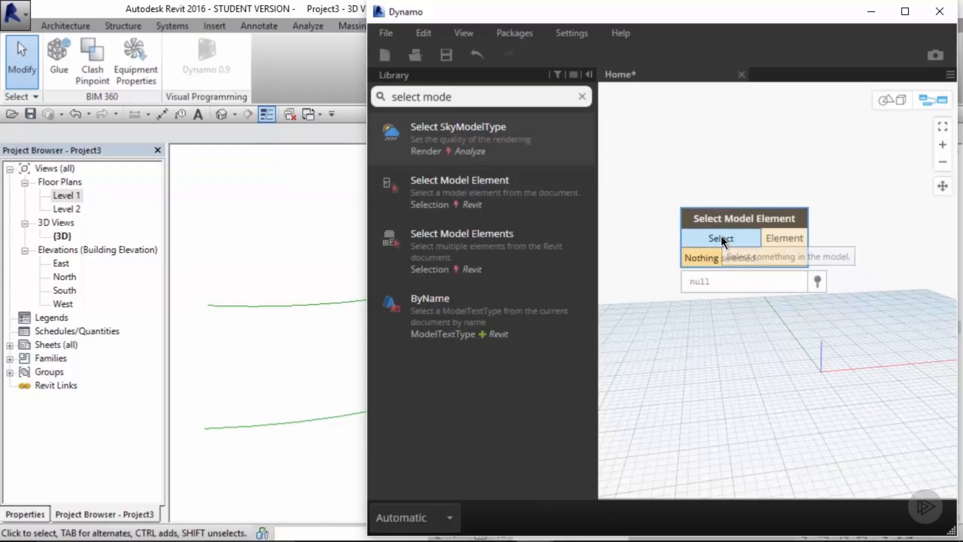
click(720, 236)
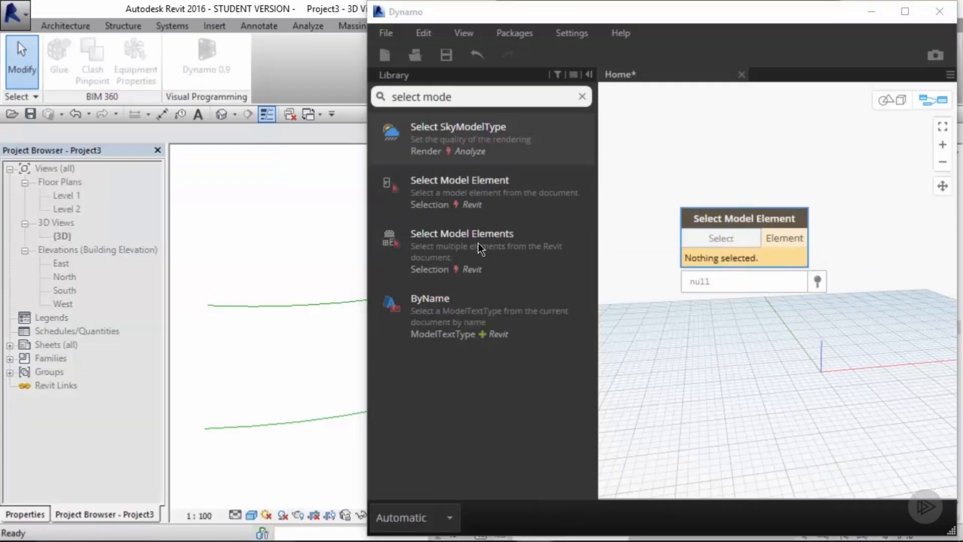
click(275, 305)
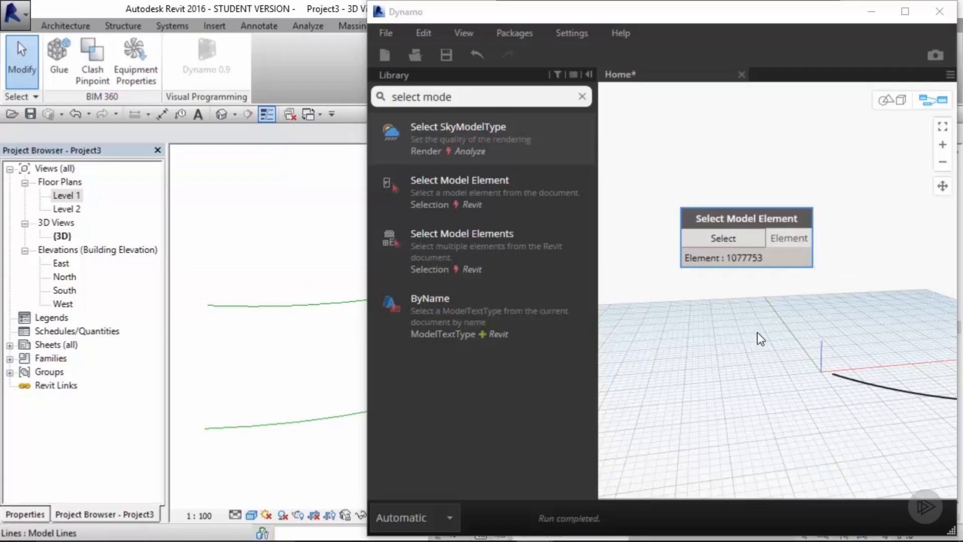
Step: Inspect the selected arc in the 3D background preview and move the node higher on the canvas
key(ctrl+b)
mouse_move(790, 333)
right_down()
mouse_move(806, 349)
mouse_move(871, 345)
right_up()
middle_drag(910, 340, 724, 346)
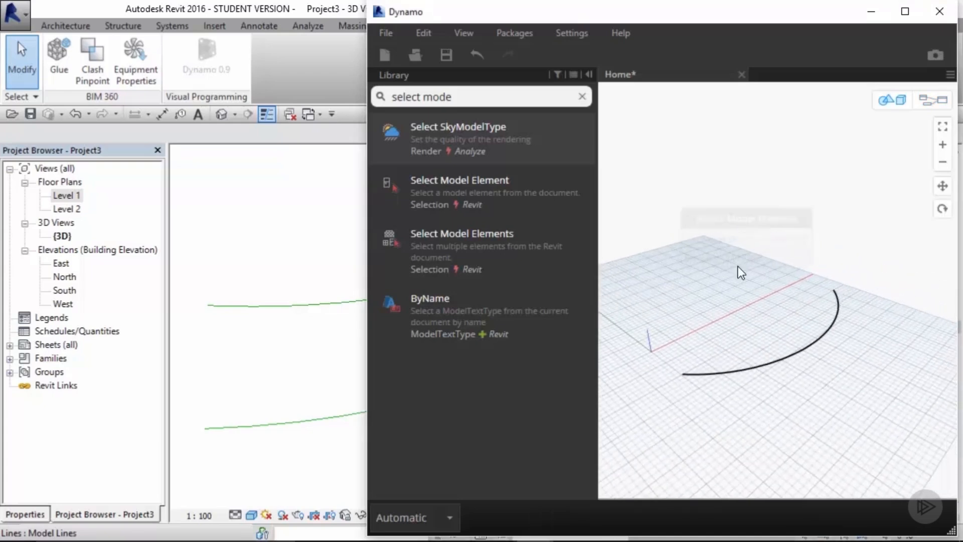
key(ctrl+b)
drag(732, 220, 712, 129)
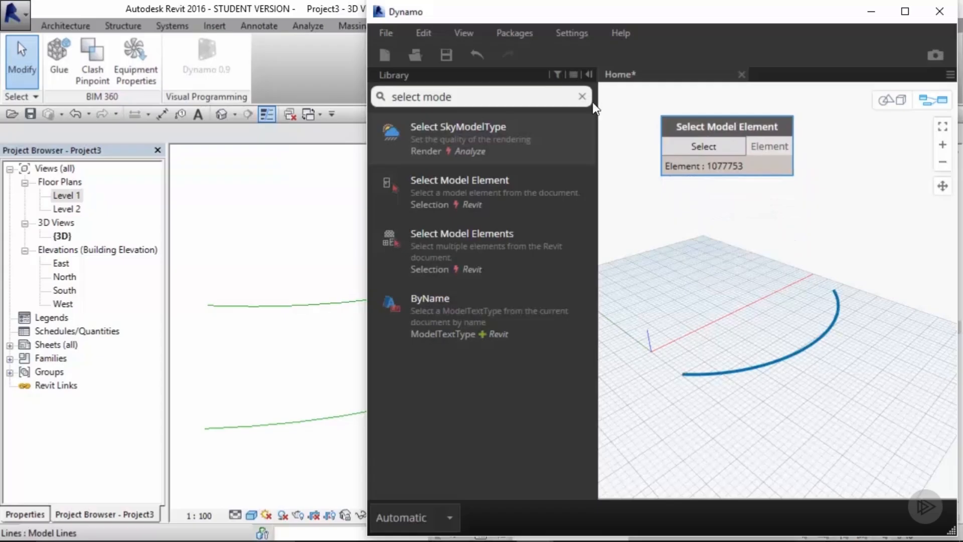
Step: Search the library for curve.point and add a Curve.PointAtParameter node beside the Select Model Element node
click(582, 96)
text(curve)
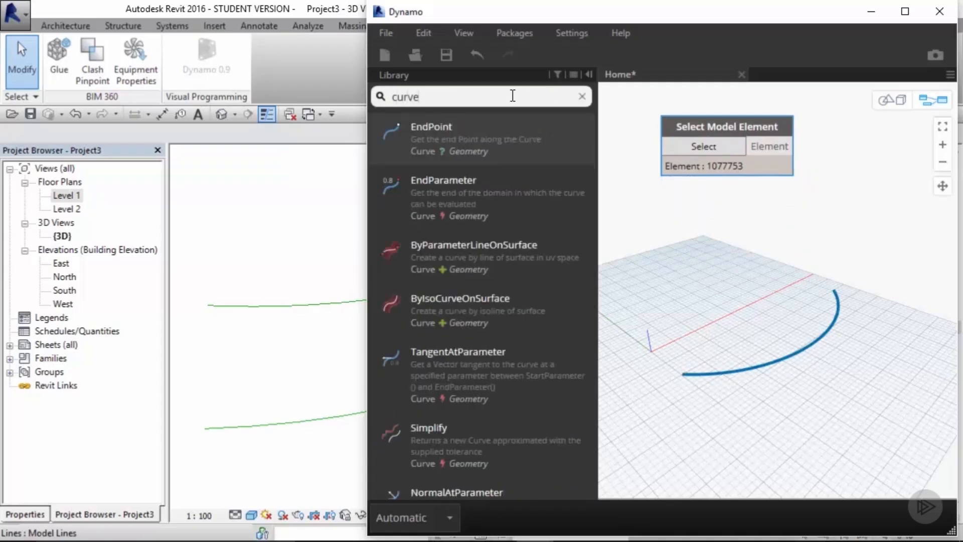
text(.point)
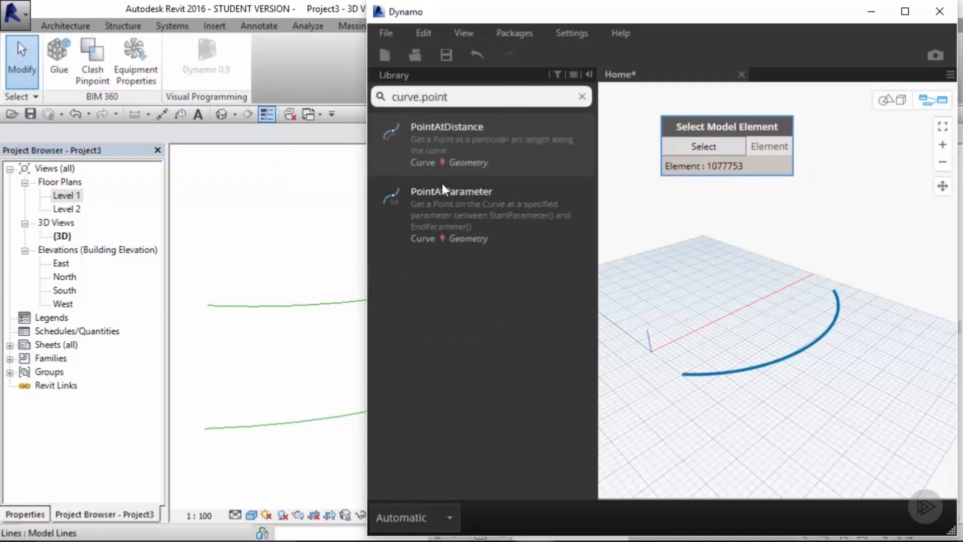
click(437, 224)
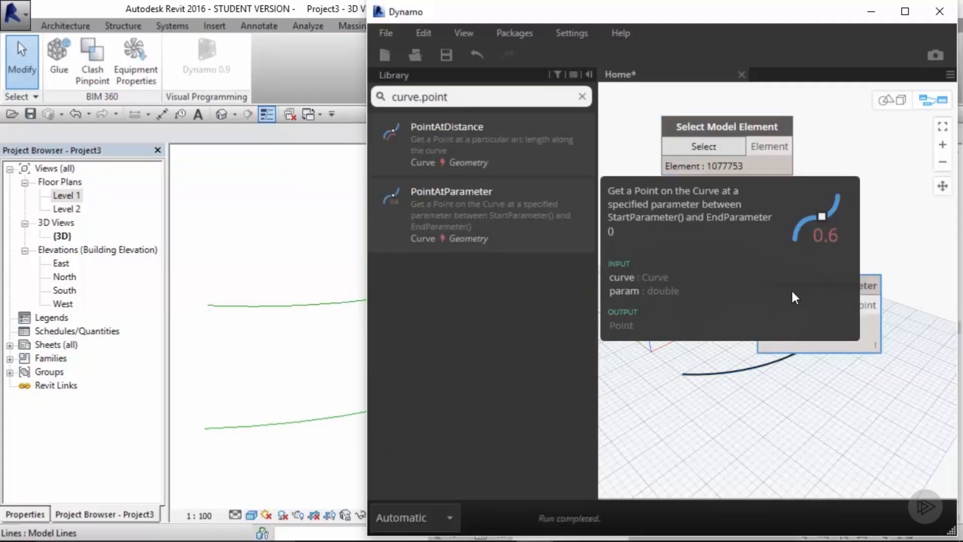
middle_drag(873, 245, 829, 258)
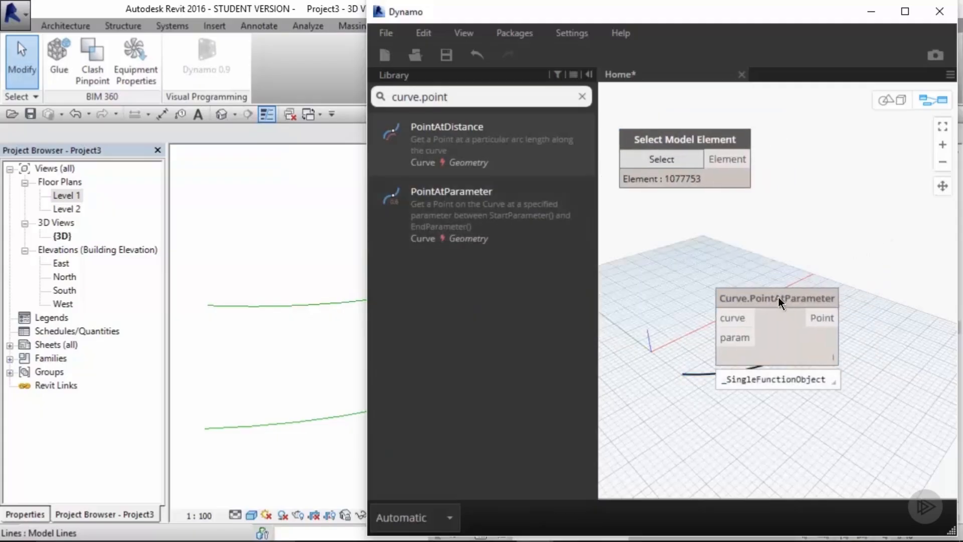
drag(778, 297, 875, 246)
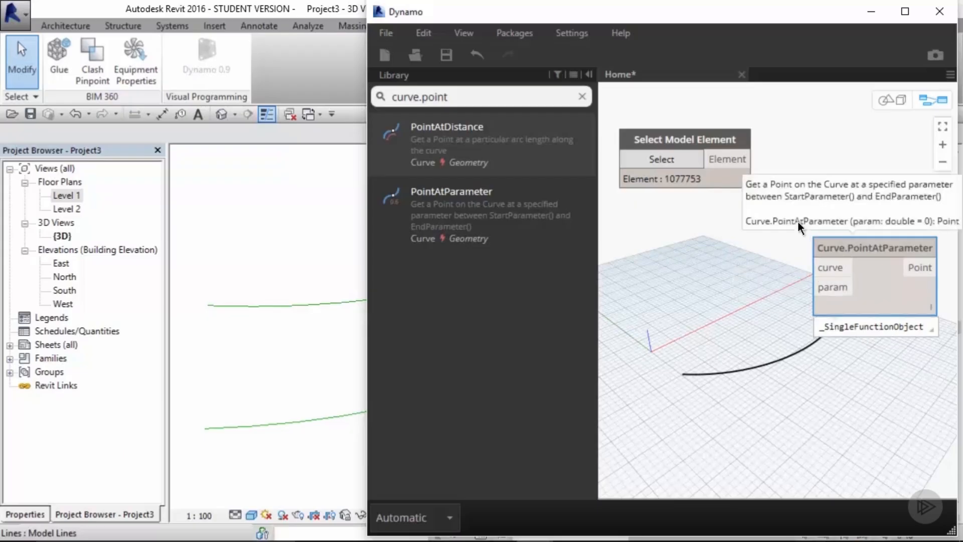
click(793, 221)
scroll(792, 219, down, 1)
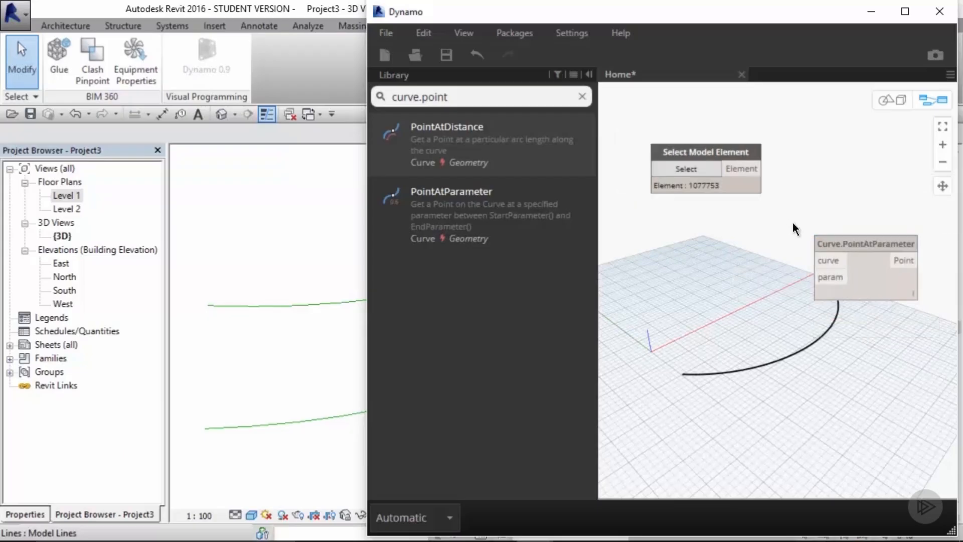
middle_drag(792, 222, 780, 229)
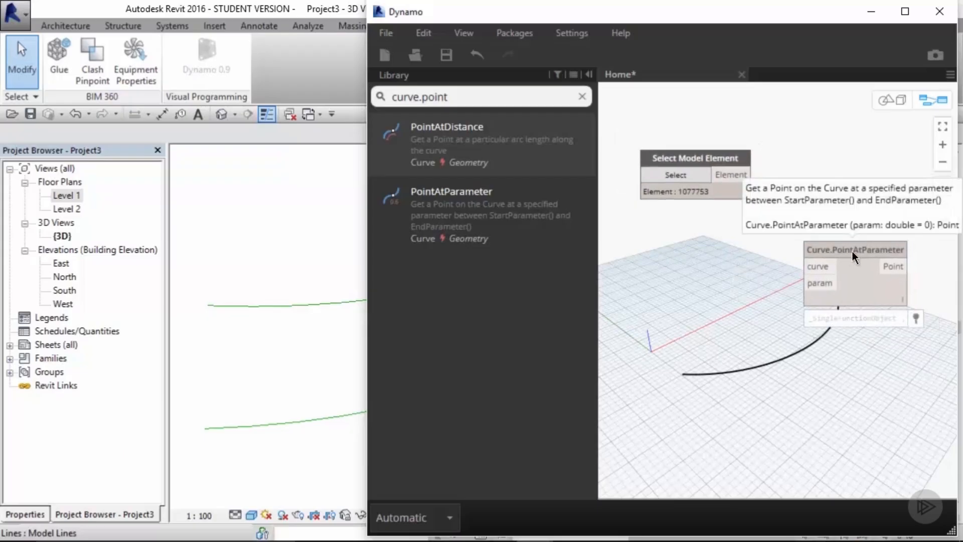
drag(852, 251, 893, 227)
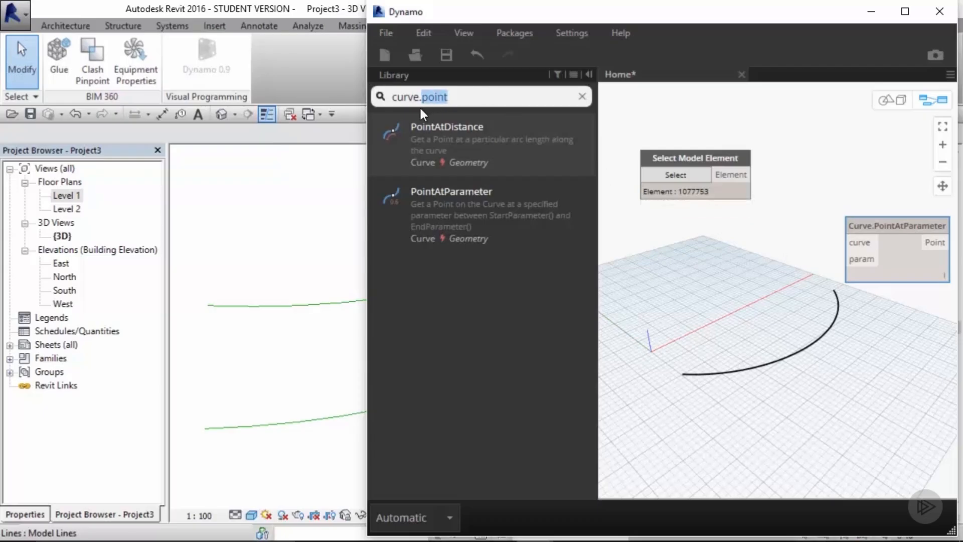
Step: Search for curveelement.curve and add a CurveElement.Curve node between the two existing nodes
text(element)
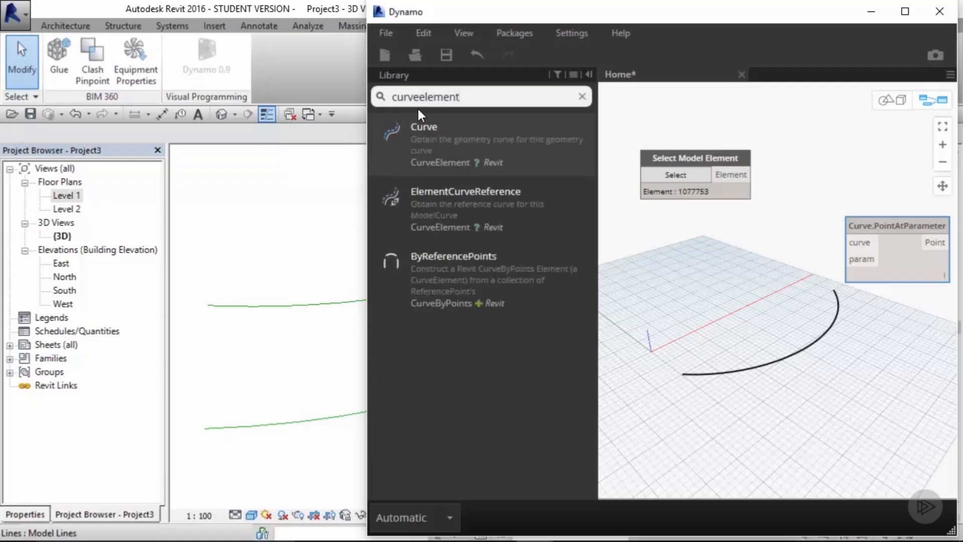
text(.curve)
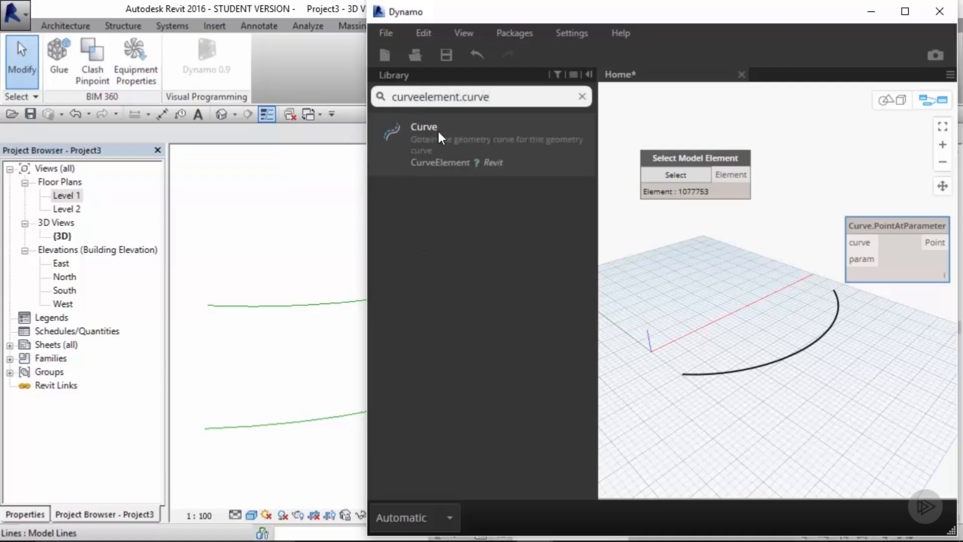
mouse_move(440, 139)
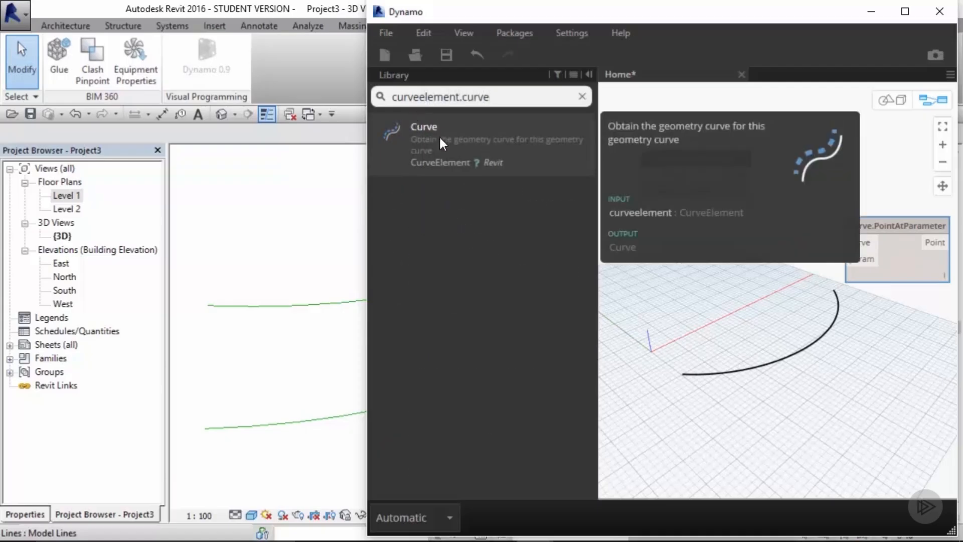
click(440, 138)
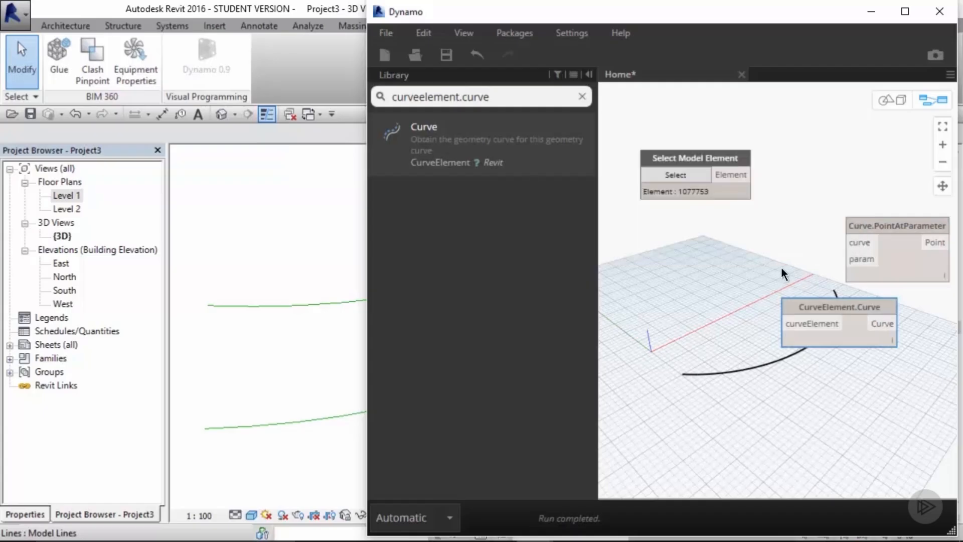
middle_drag(772, 277, 725, 334)
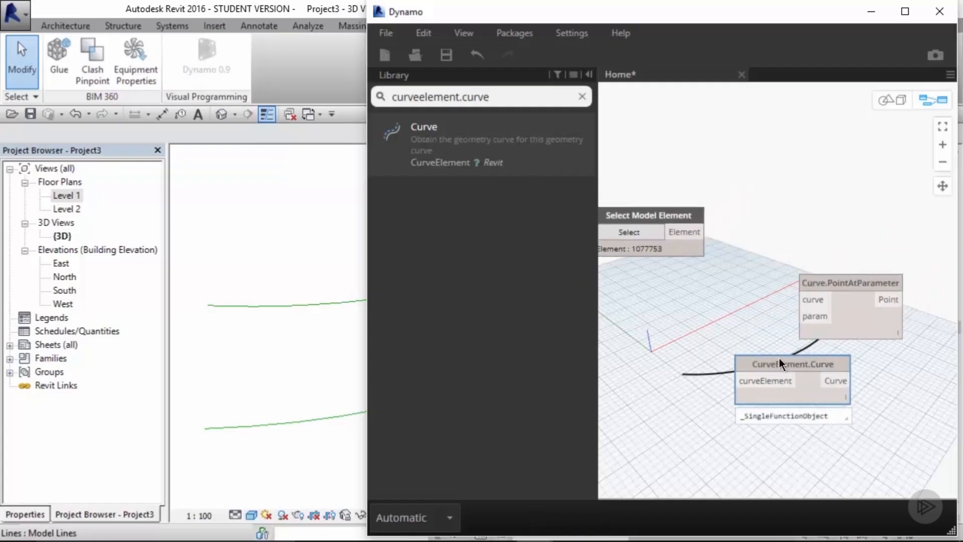
drag(780, 363, 794, 214)
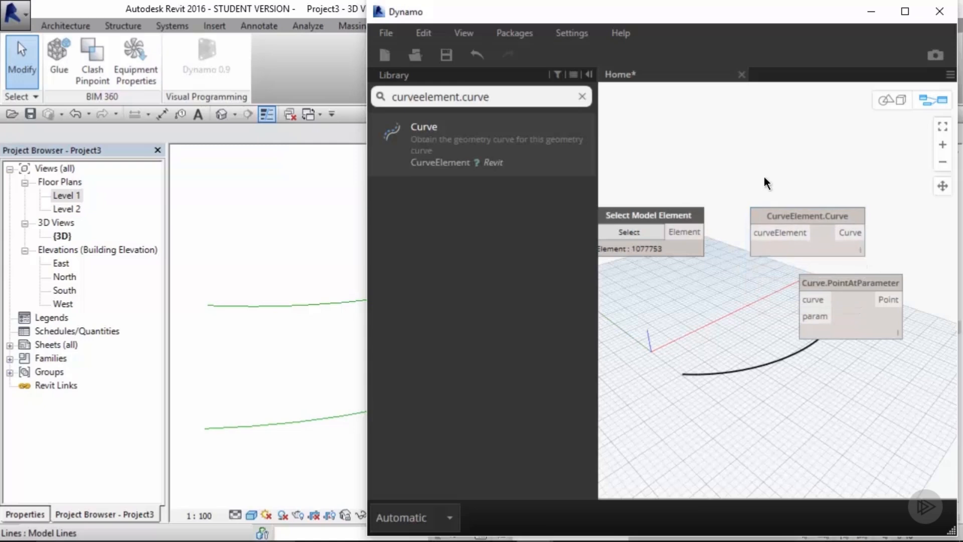
Step: Wire the selected element through CurveElement.Curve into the curve input of Curve.PointAtParameter
drag(706, 232, 778, 233)
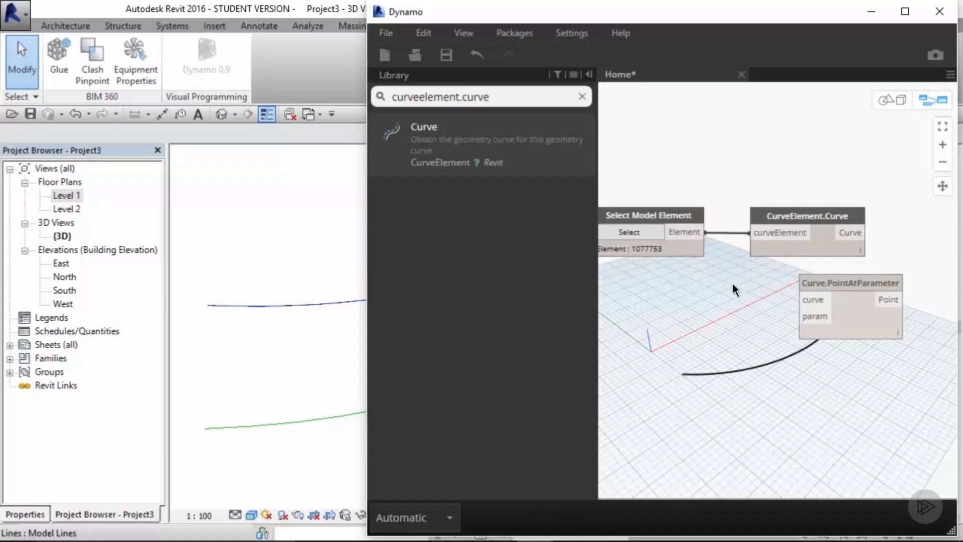
middle_drag(732, 284, 653, 290)
drag(741, 287, 847, 222)
click(790, 305)
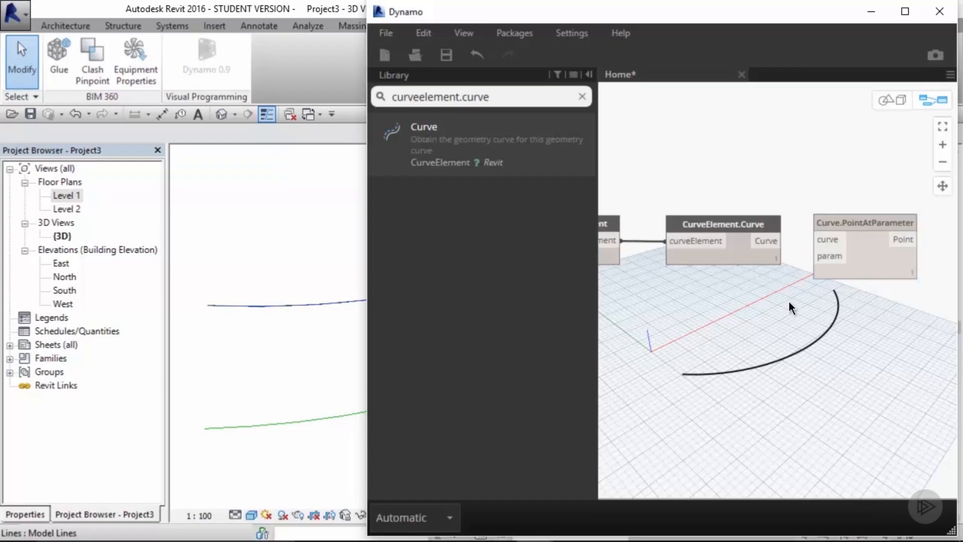
drag(766, 239, 829, 241)
click(872, 224)
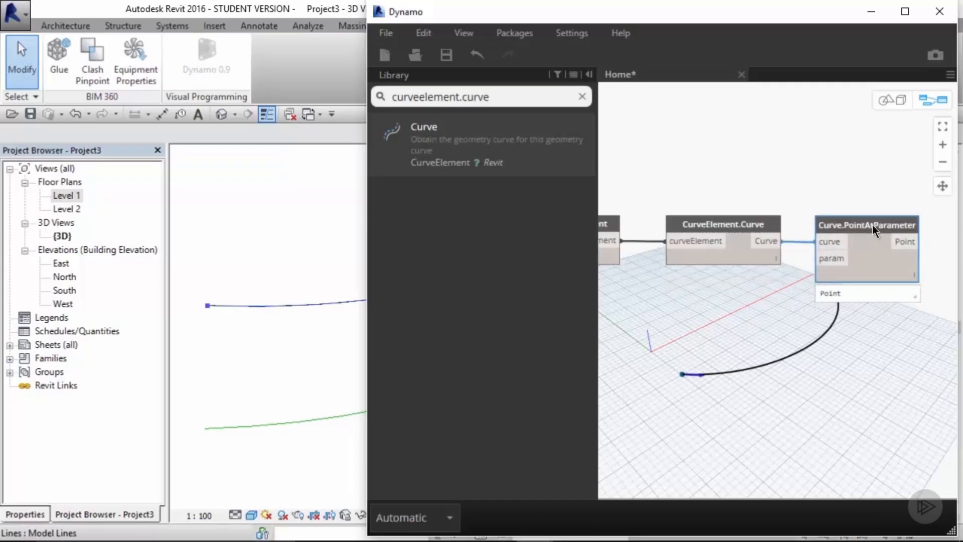
click(853, 203)
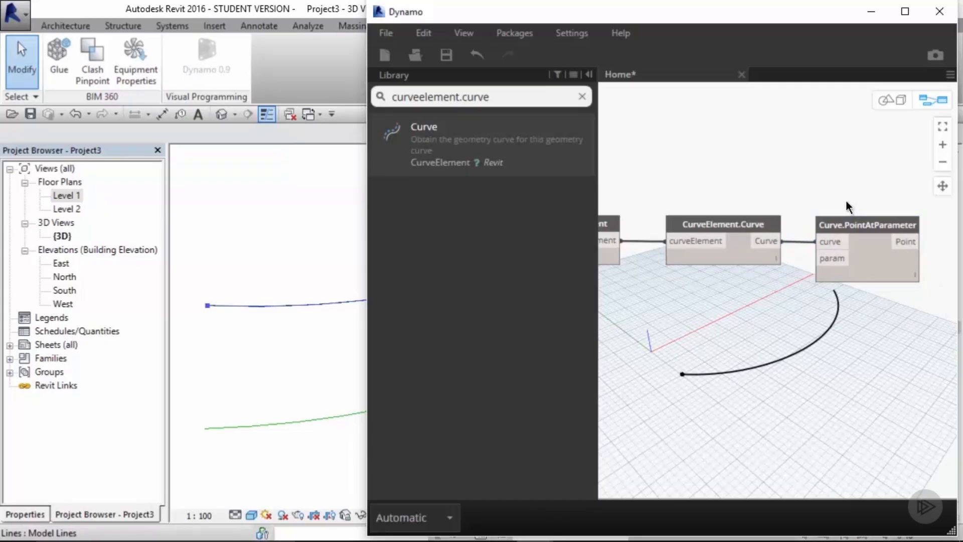
Step: Zoom the Revit plan view onto the arcs and set the graph's run mode to Automatic
click(321, 257)
scroll(321, 256, down, 7)
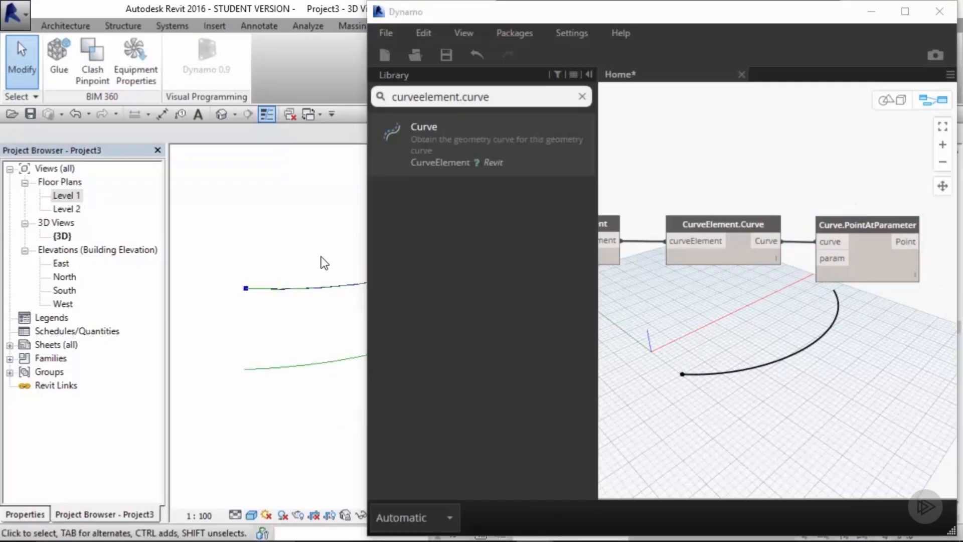
shift+middle_drag(348, 264, 269, 276)
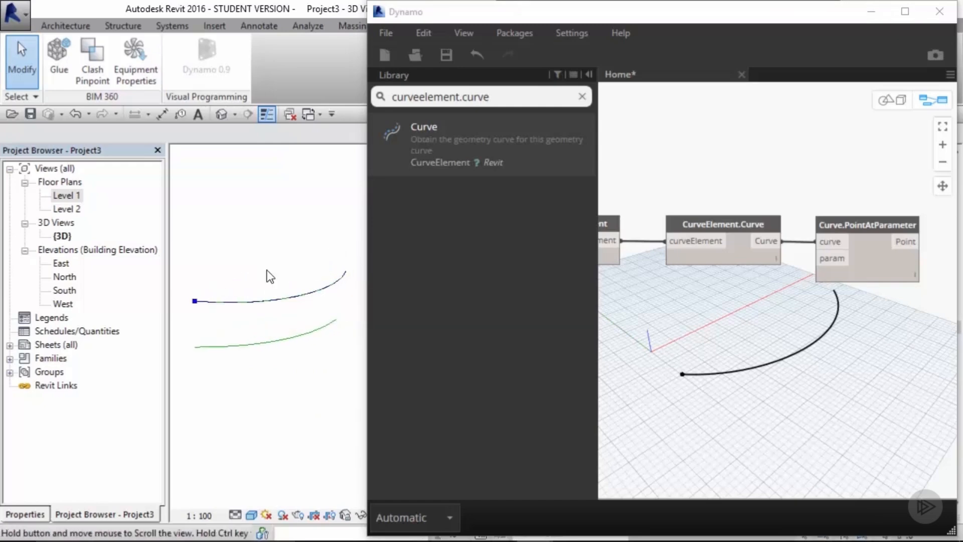
click(692, 303)
click(429, 516)
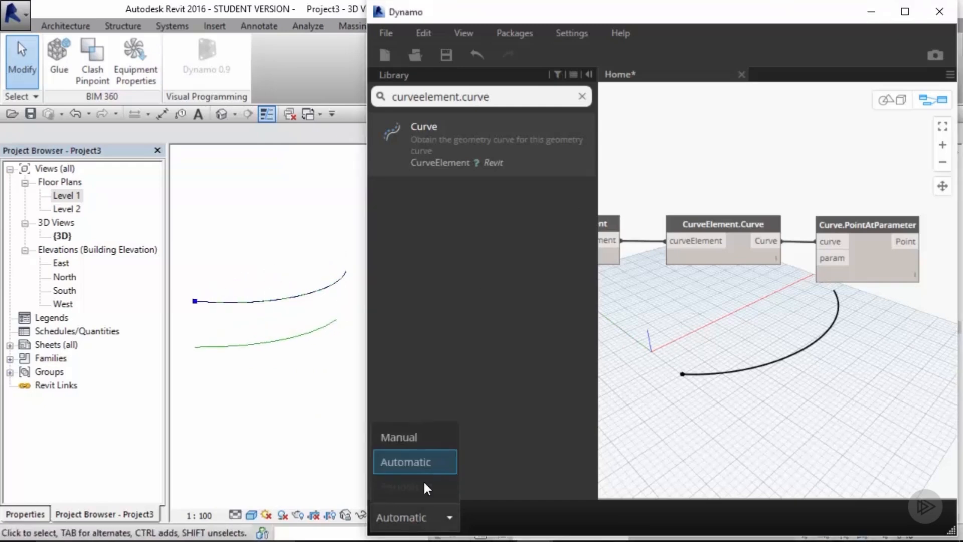
click(422, 462)
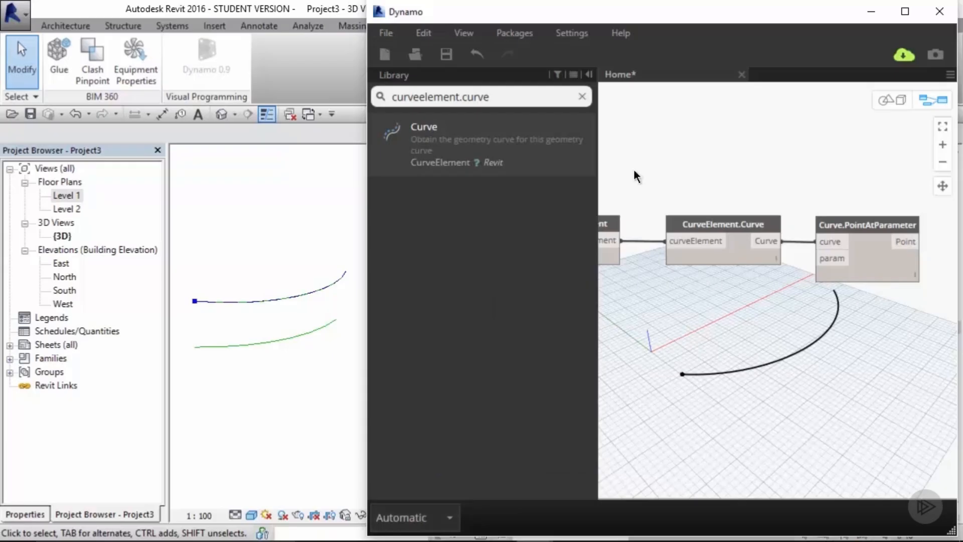
Step: Add a Number Slider and set its range from 0 to 1 with a step of 0.1
click(581, 97)
text(num)
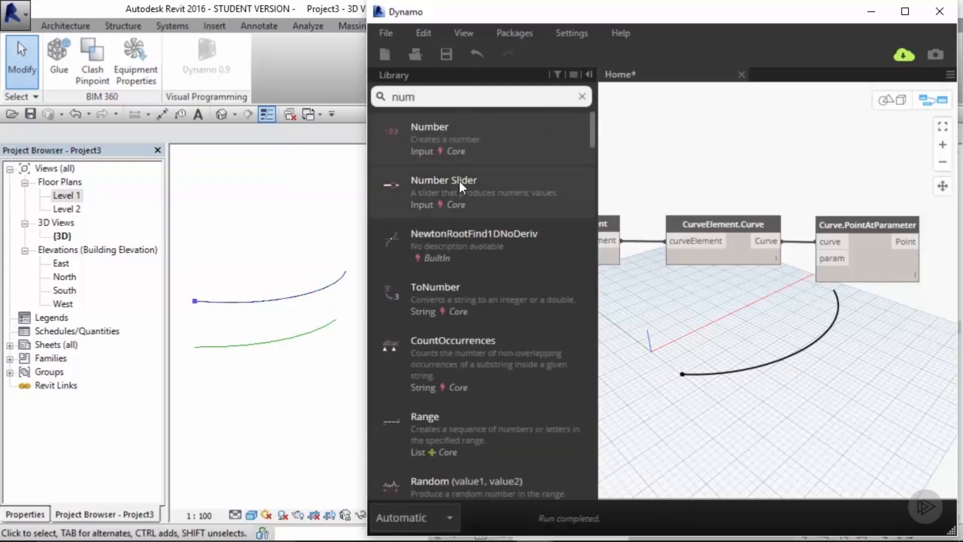
drag(460, 181, 719, 309)
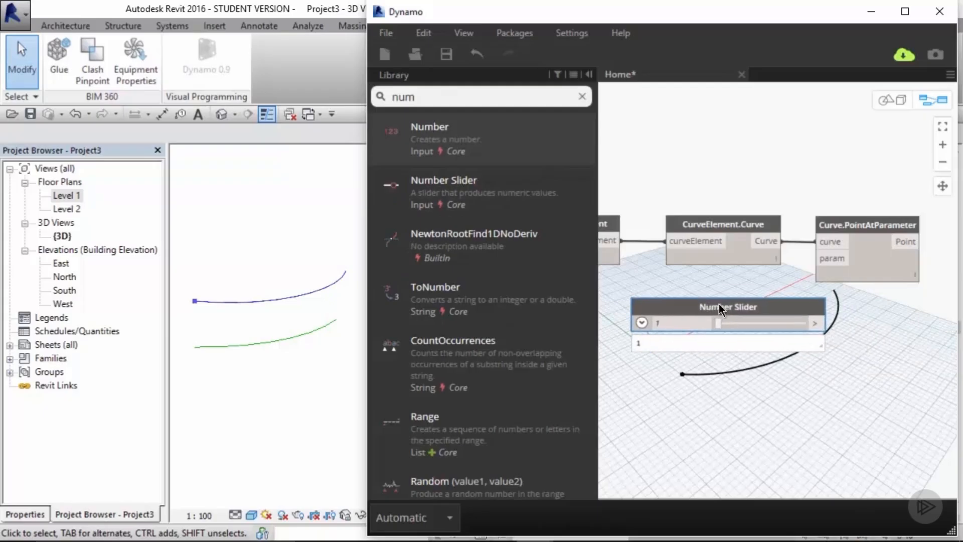
click(642, 322)
drag(687, 362, 664, 363)
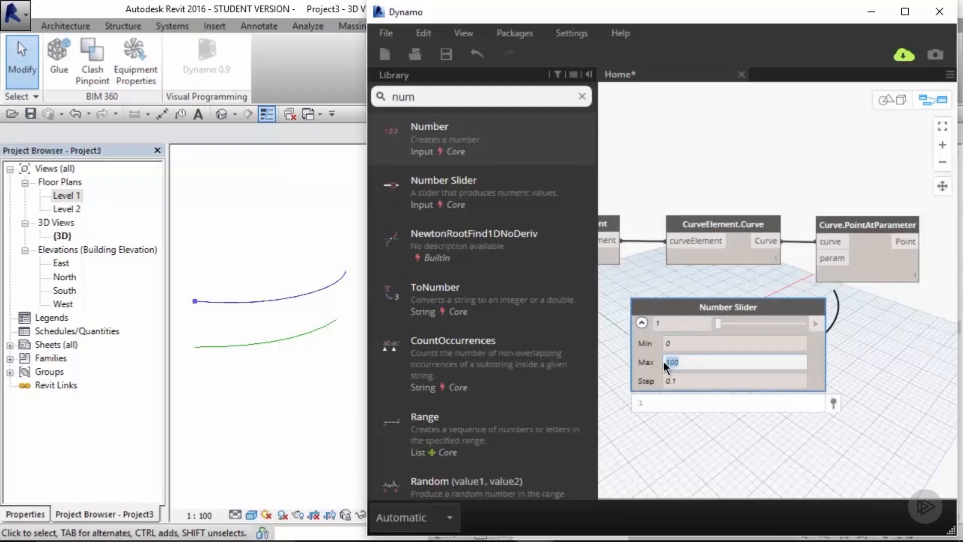
click(695, 379)
click(844, 368)
click(779, 303)
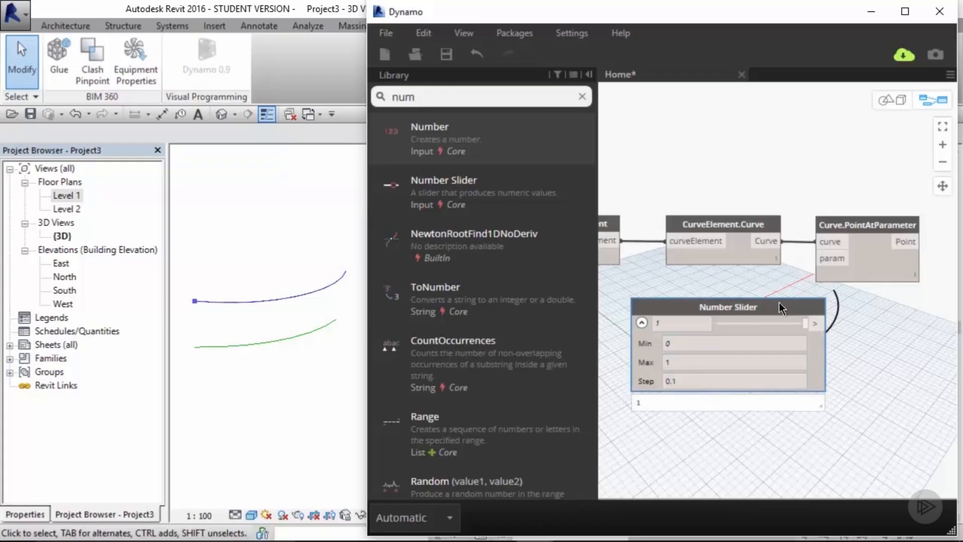
Step: Connect the slider to the param input of Curve.PointAtParameter and set the slider to 0.6
drag(778, 302, 762, 292)
drag(809, 313, 815, 258)
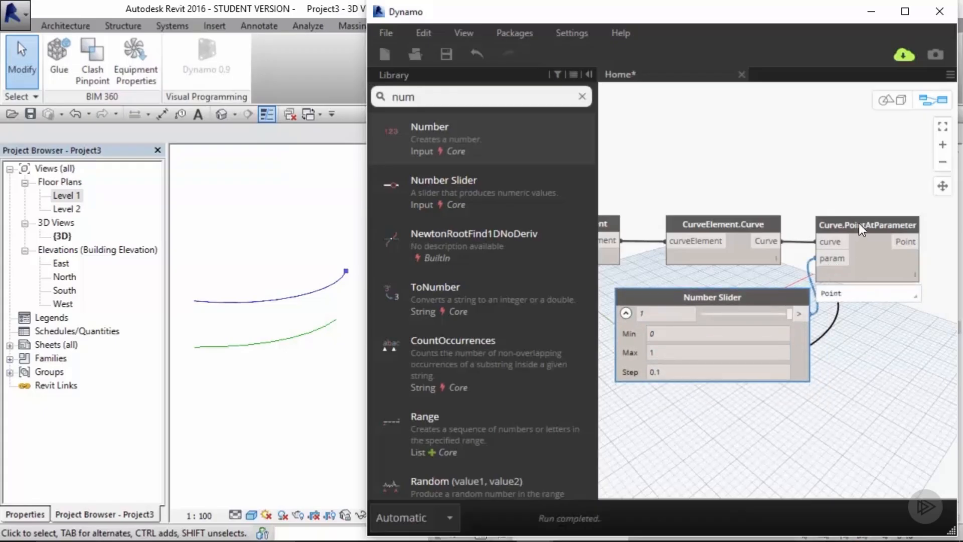
drag(859, 223, 883, 220)
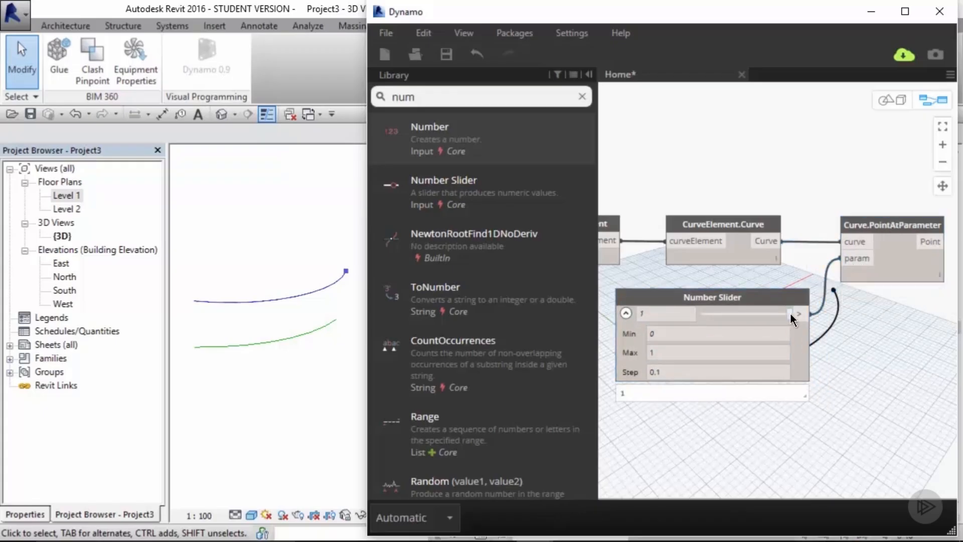
drag(790, 313, 759, 315)
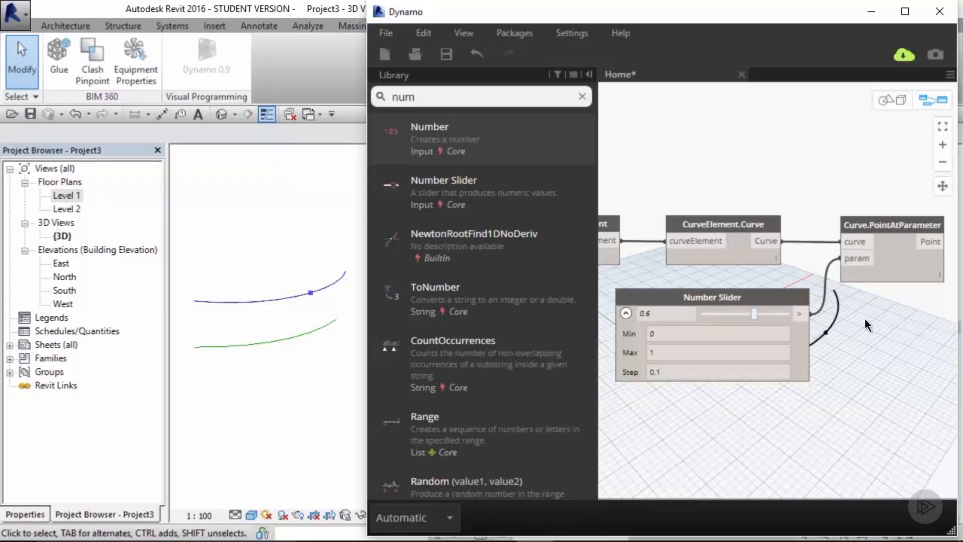
Step: Search for range and add a Range node above the existing graph
scroll(865, 318, down, 3)
scroll(725, 400, down, 2)
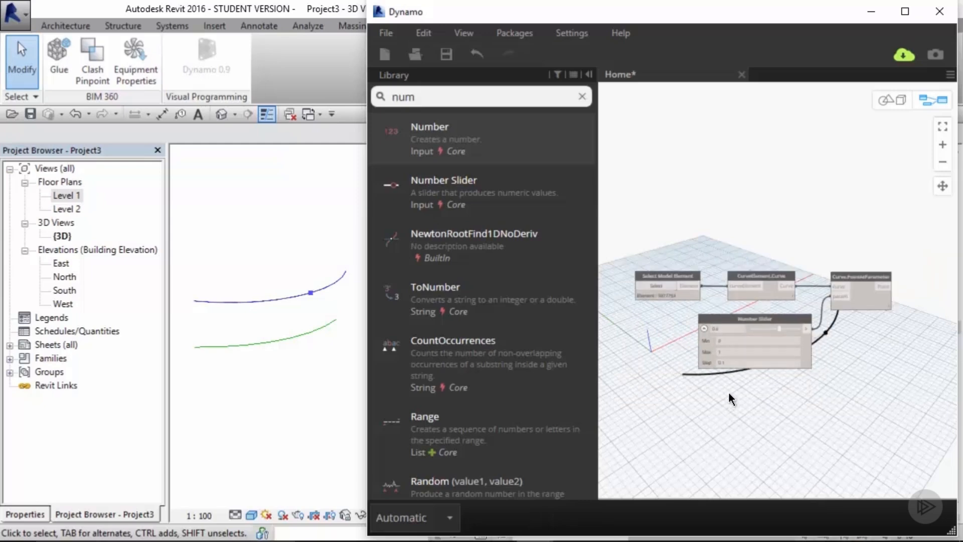
middle_drag(728, 392, 776, 316)
click(581, 97)
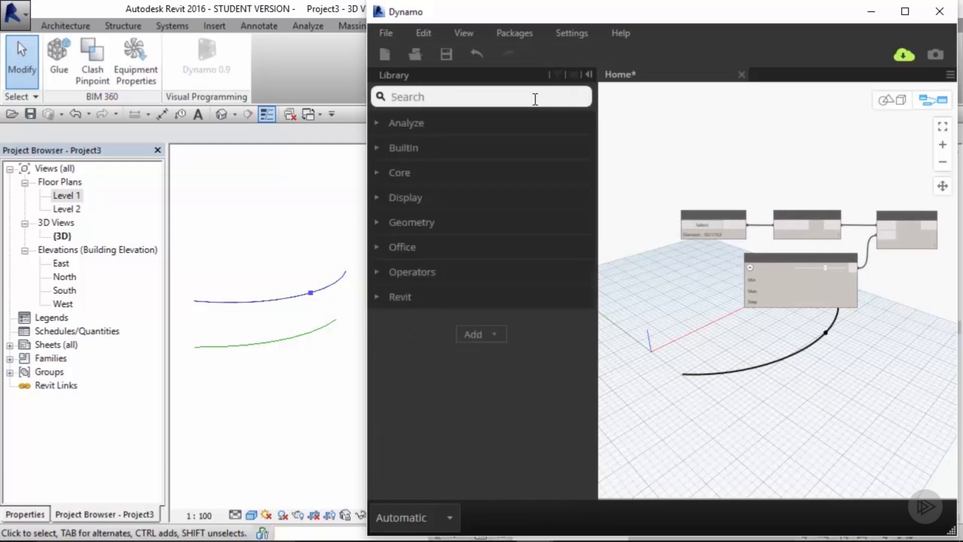
text(range)
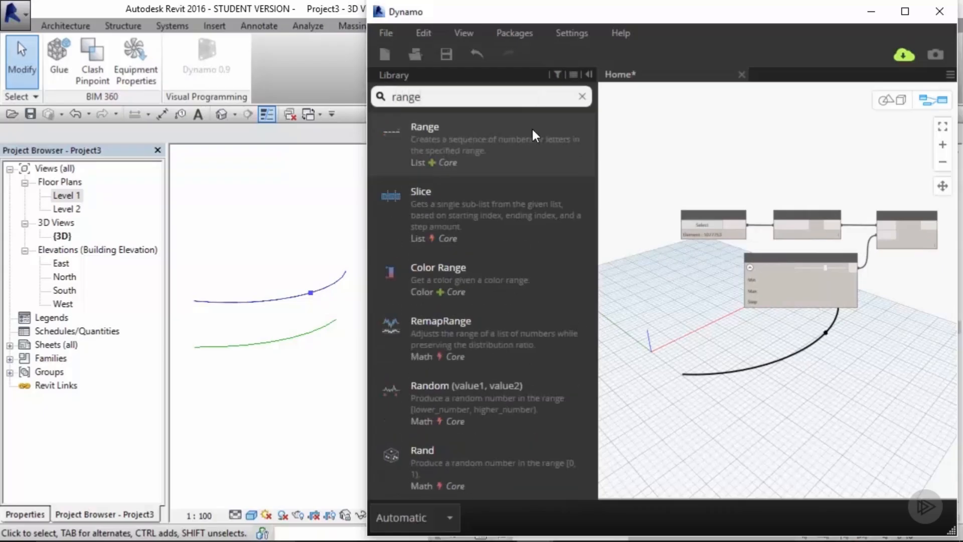
click(521, 155)
drag(776, 273, 739, 140)
scroll(740, 142, up, 3)
middle_drag(818, 198, 755, 236)
mouse_move(663, 198)
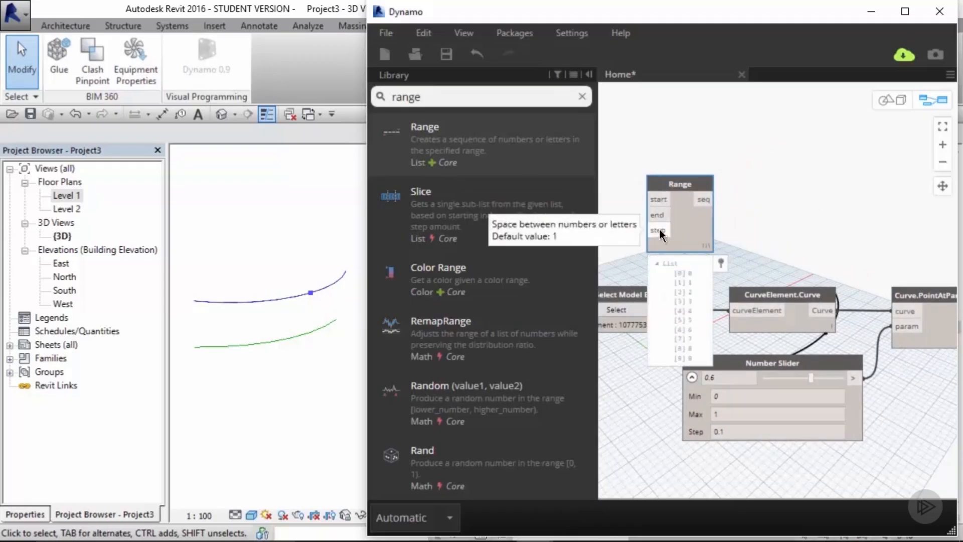
middle_drag(661, 128, 727, 124)
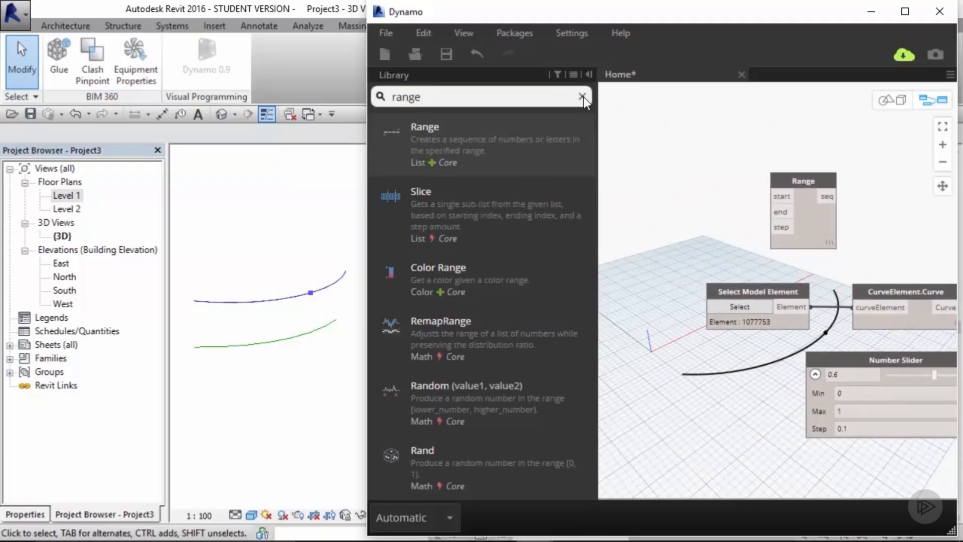
Step: Search for num and add a Number node next to the Range node
click(582, 97)
click(441, 97)
text(num)
click(480, 137)
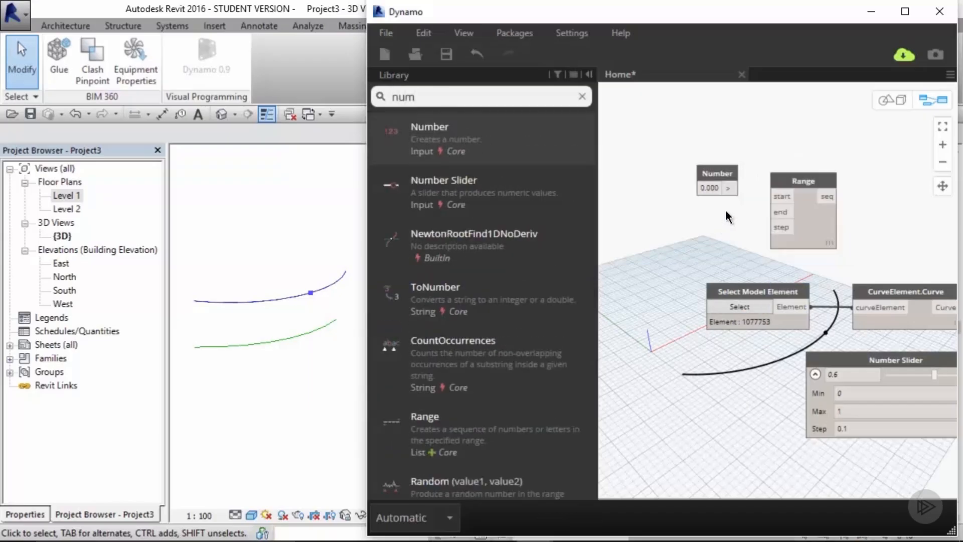
Step: Duplicate the Number node twice and arrange the three Number nodes in a column beside the Range node
click(719, 174)
key(ctrl+c)
key(ctrl+v)
key(ctrl+v)
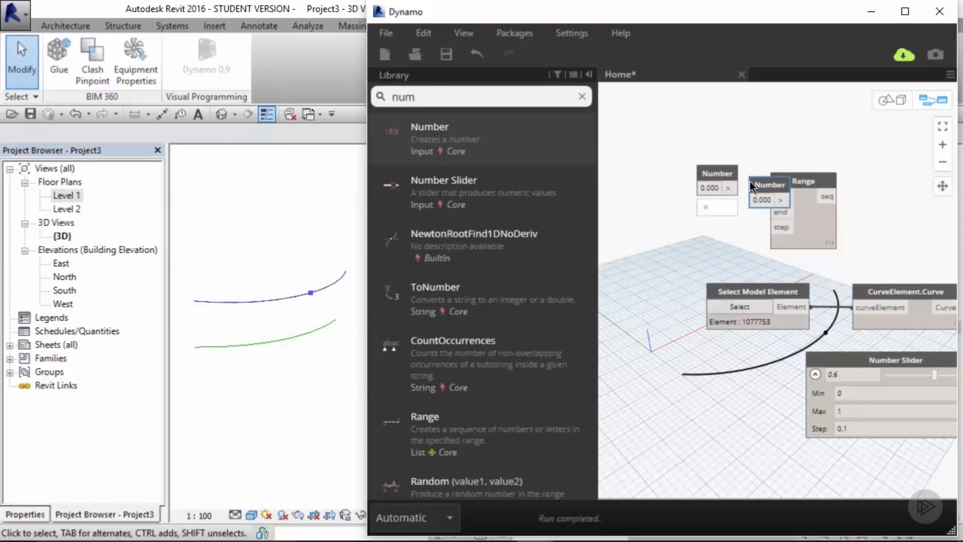
drag(782, 198, 718, 238)
drag(771, 186, 717, 151)
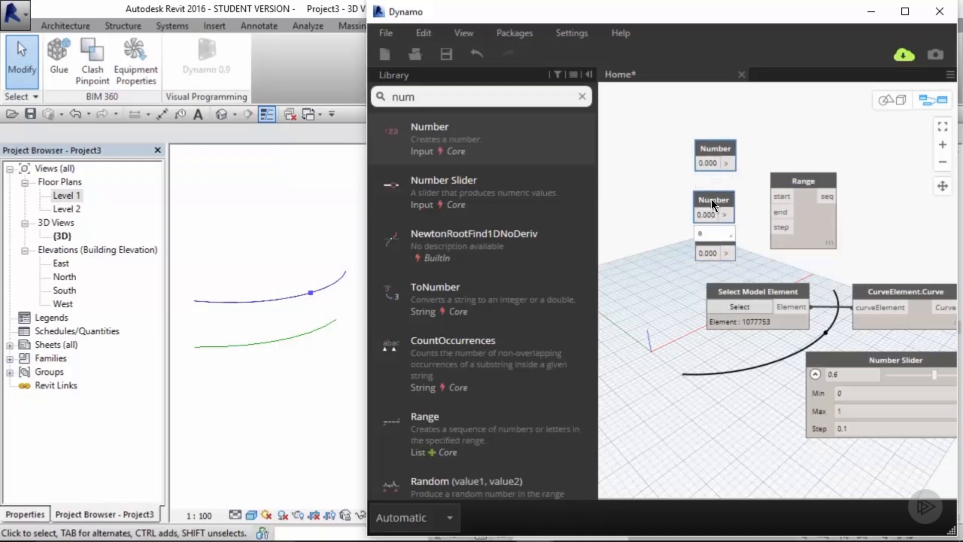
shift+drag(711, 200, 711, 182)
click(750, 164)
middle_drag(802, 149, 754, 152)
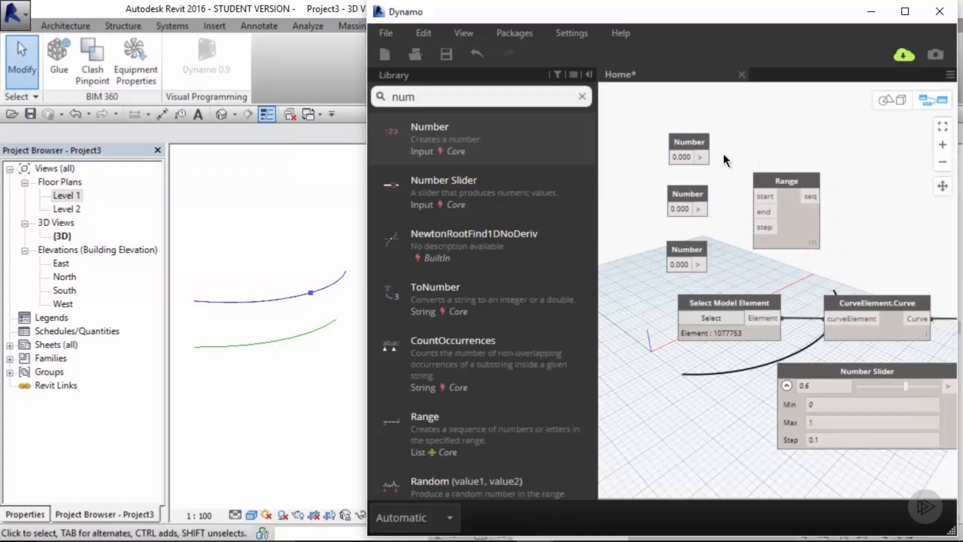
Step: Connect the three Number nodes to the Range node's start, end and step inputs
click(681, 156)
click(700, 157)
click(757, 196)
click(699, 210)
click(758, 212)
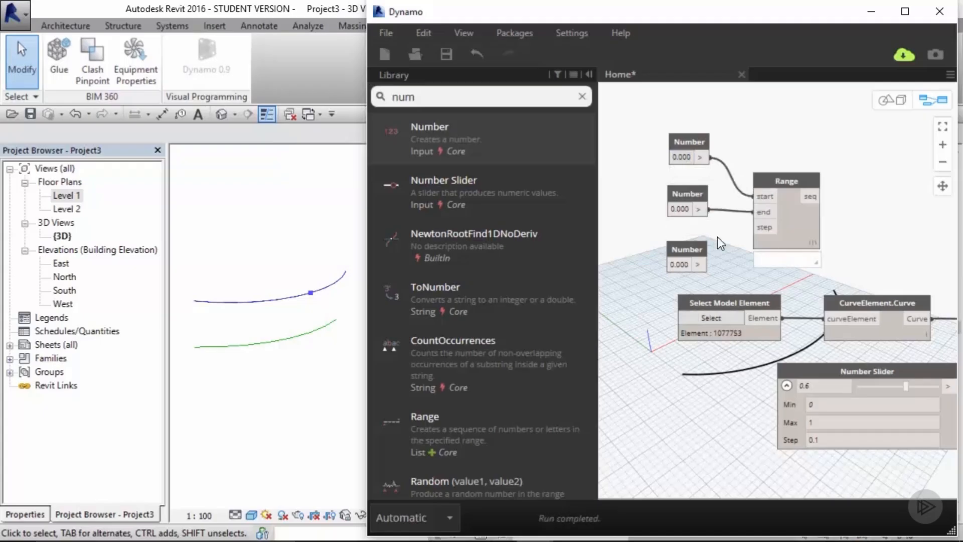
click(698, 264)
click(759, 227)
click(758, 135)
Step: Set the end Number node to 1 and the step Number node to 0.1
click(681, 208)
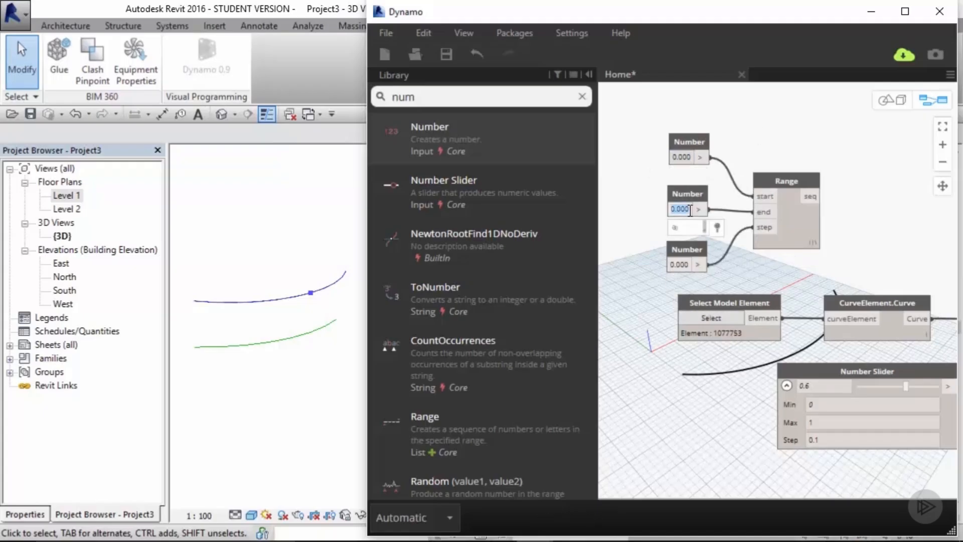
text(1)
click(681, 264)
text(0.1)
click(839, 153)
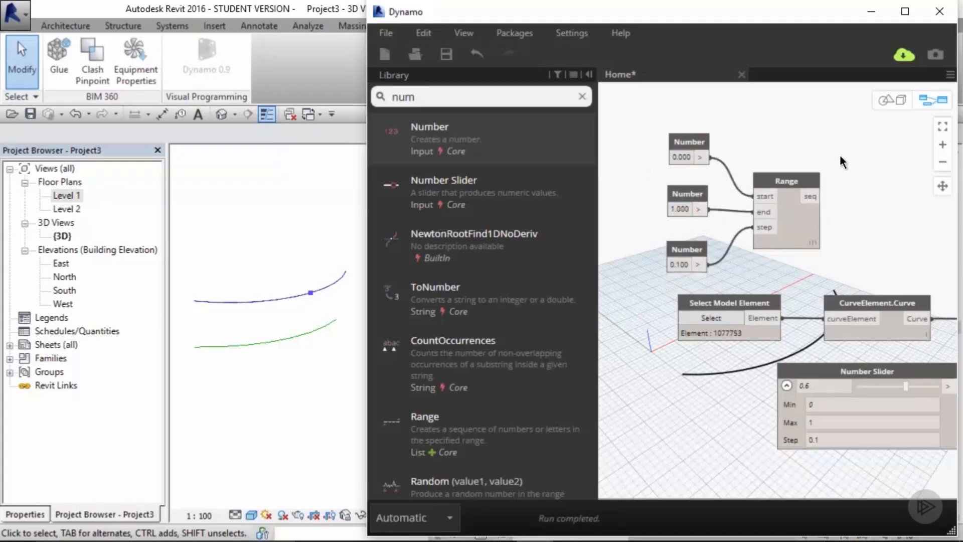
Step: Connect the Range node's seq output to the param input of Curve.PointAtParameter
middle_drag(838, 152, 745, 152)
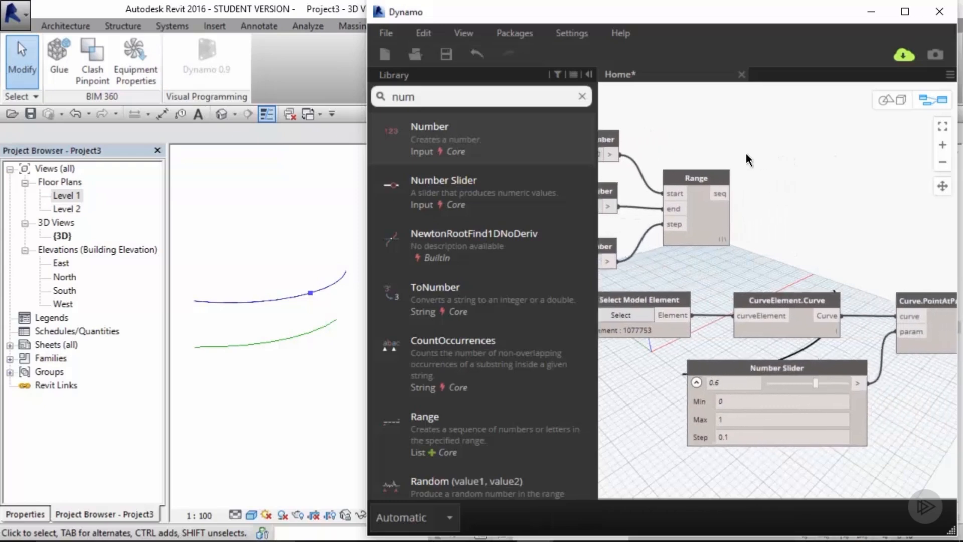
click(722, 196)
click(891, 334)
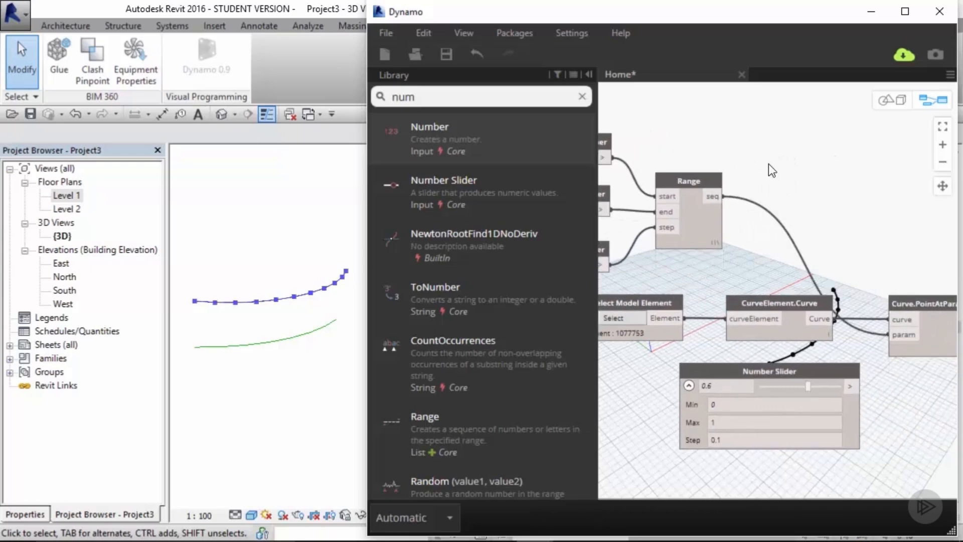
Step: Delete the Number Slider node from the graph
drag(742, 127, 638, 232)
middle_drag(697, 230, 796, 236)
drag(796, 236, 800, 236)
click(816, 261)
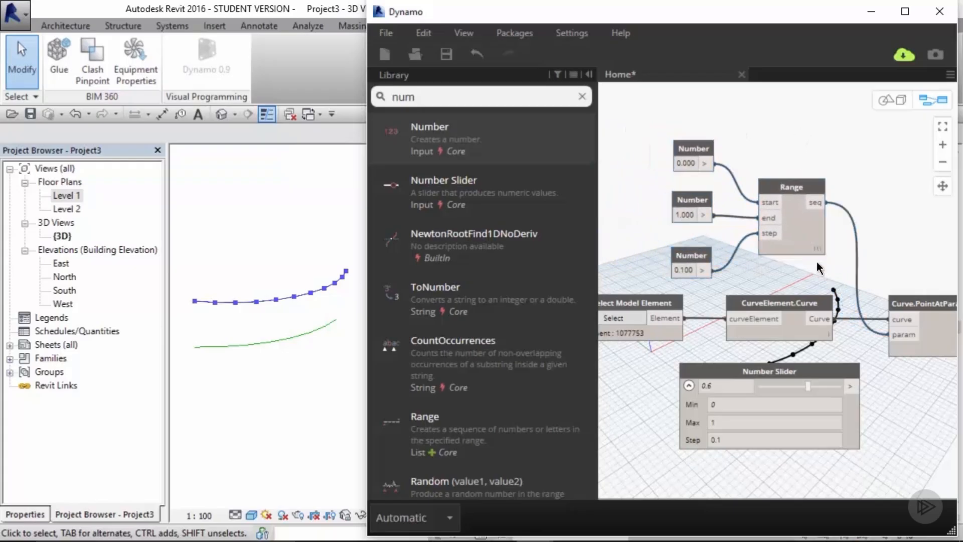
click(824, 372)
key(Delete)
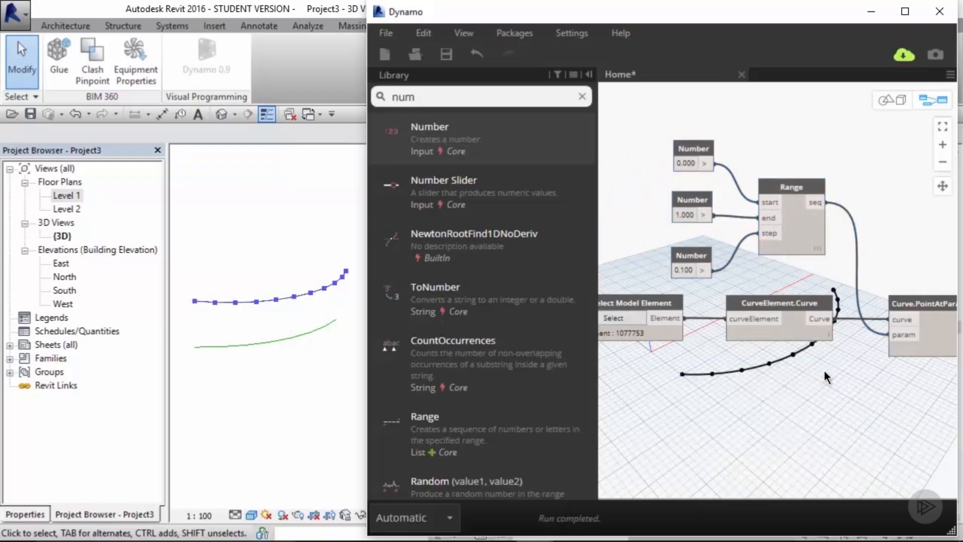
middle_drag(826, 378, 826, 291)
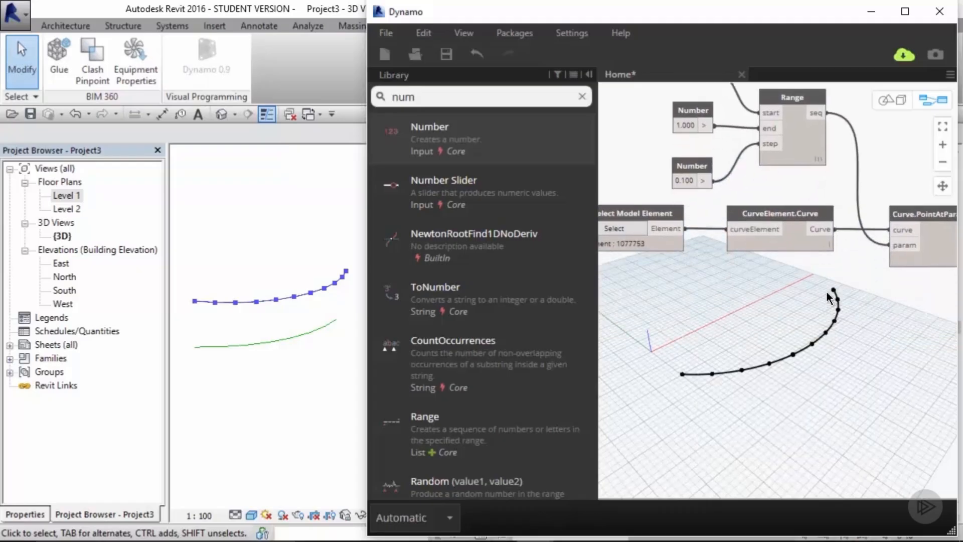
Step: Select all nodes of the graph and group them together
scroll(826, 291, down, 2)
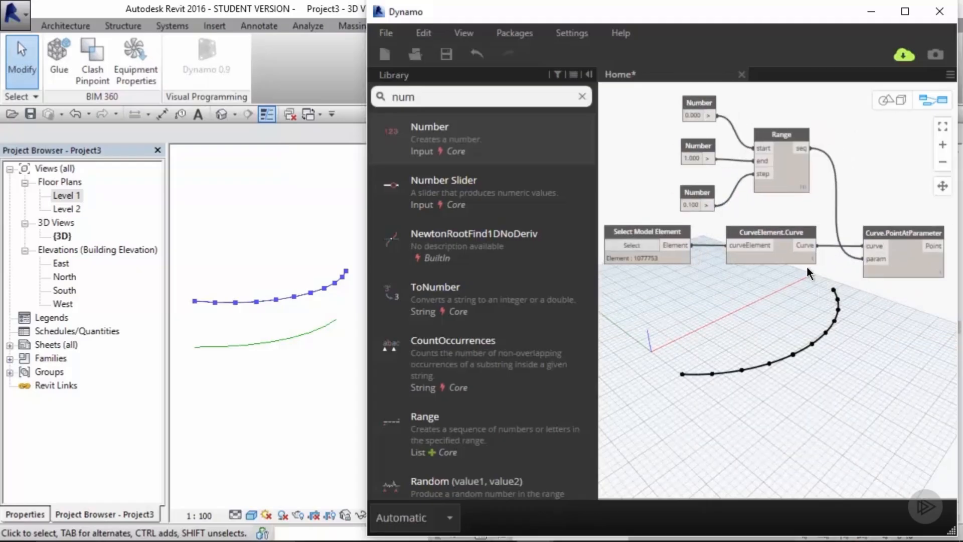
click(582, 96)
click(780, 327)
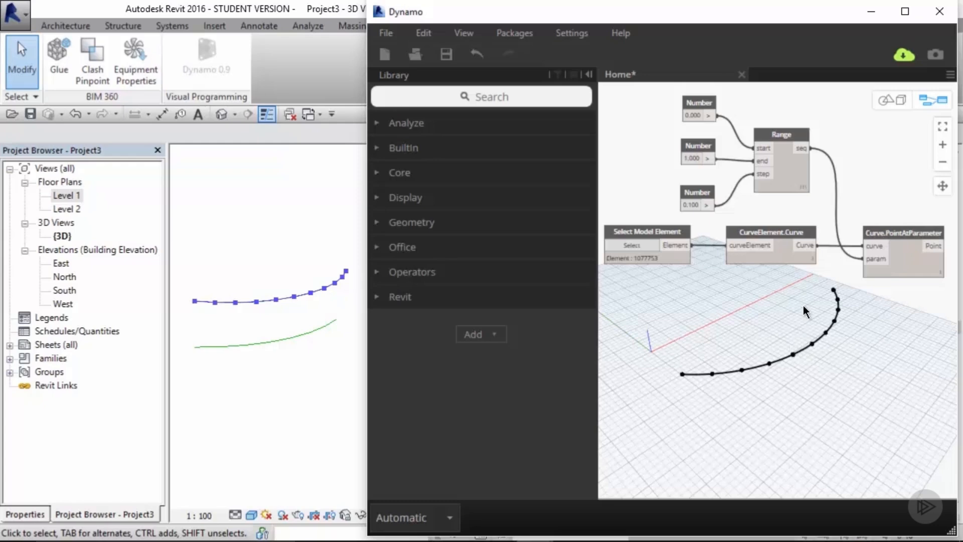
scroll(799, 321, down, 2)
drag(877, 183, 654, 366)
key(ctrl+g)
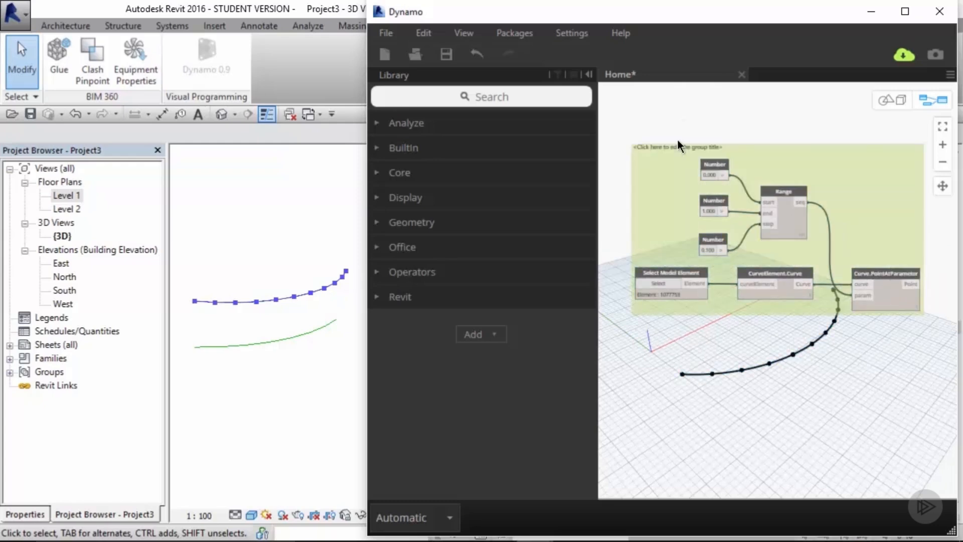
Step: Title the group Subdivide Points
scroll(662, 143, up, 1)
double_click(653, 149)
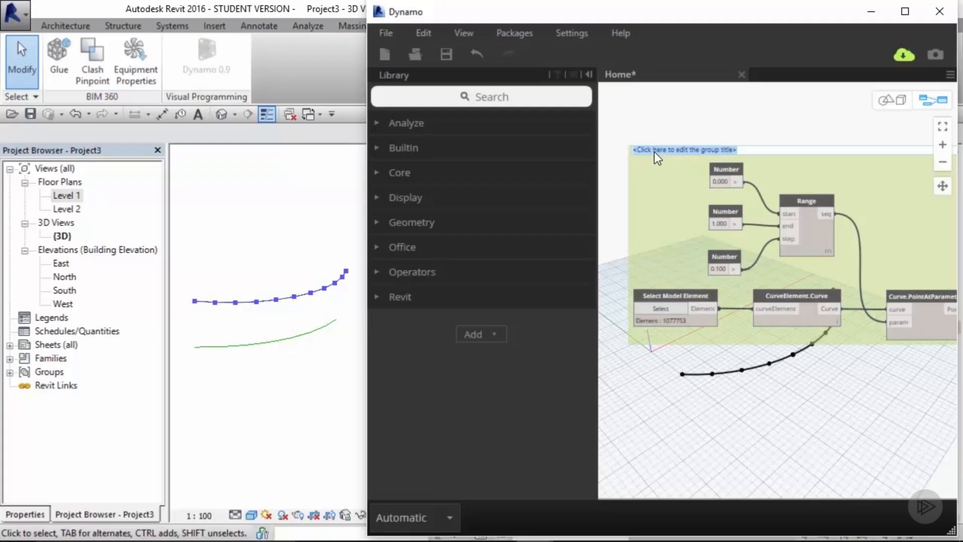
text(S)
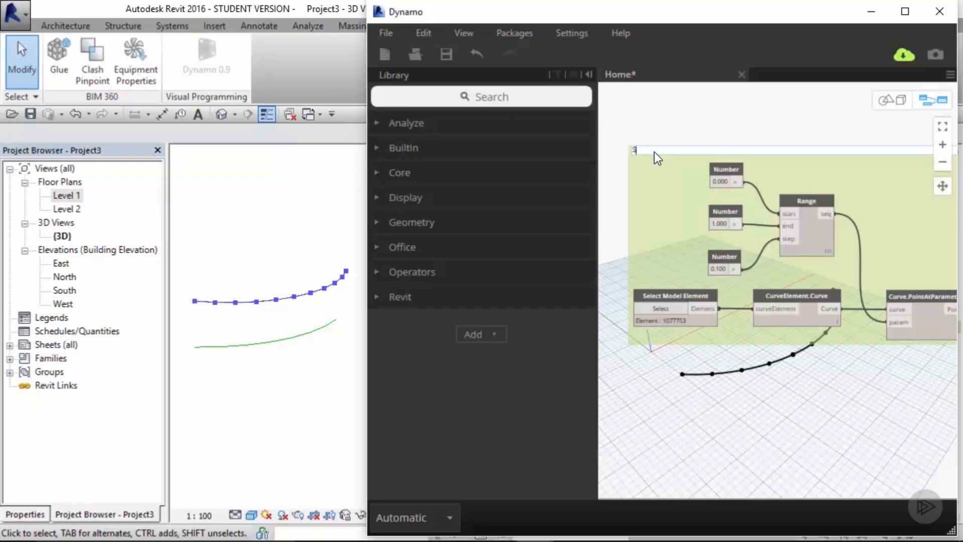
text(ubdivide Points)
click(674, 152)
Step: Set the group's title font size to 48
right_click(674, 151)
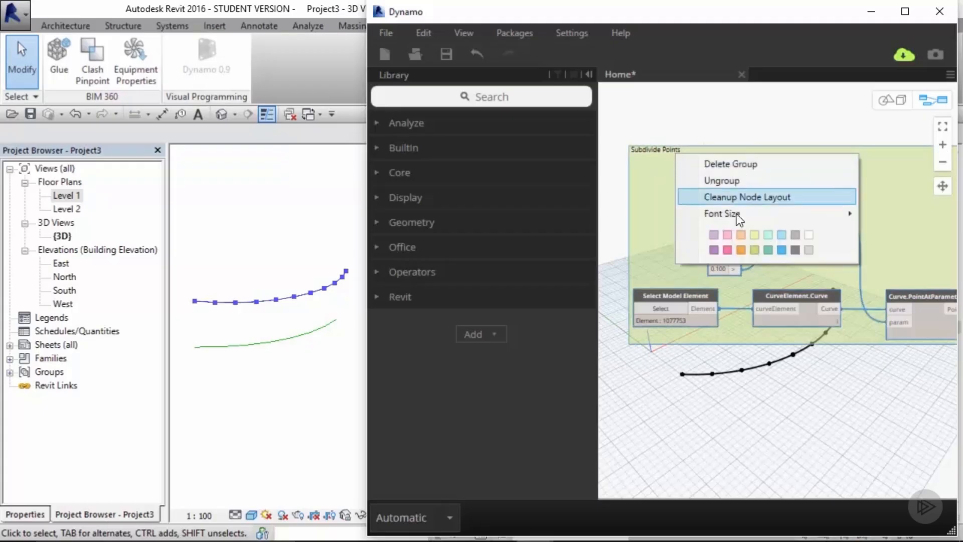
mouse_move(752, 216)
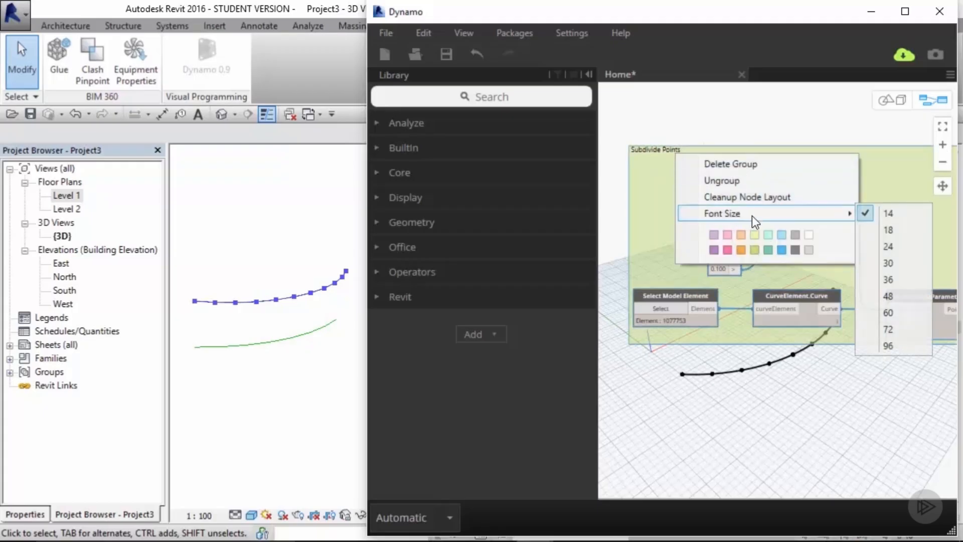
click(902, 298)
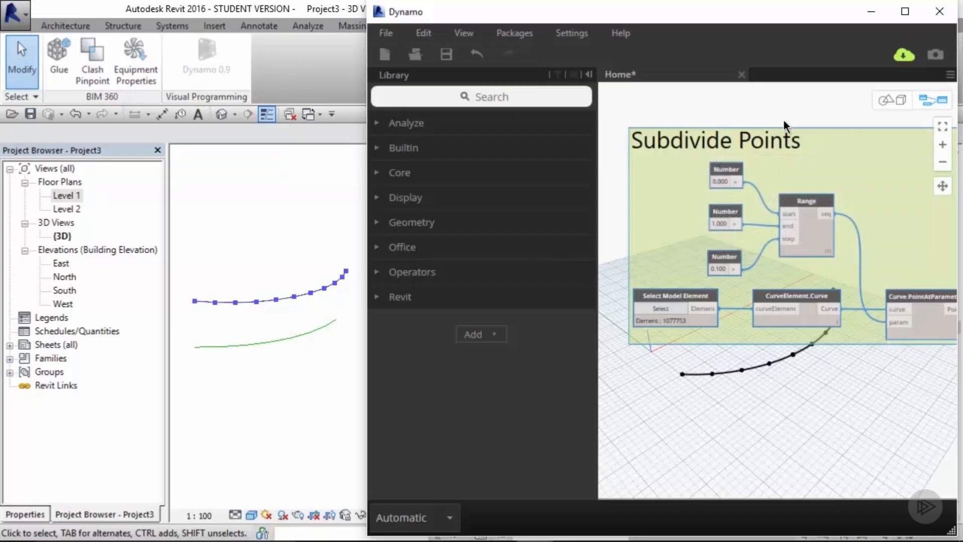
Step: Copy the Subdivide Points group and place the pasted copy below the original
scroll(797, 153, down, 3)
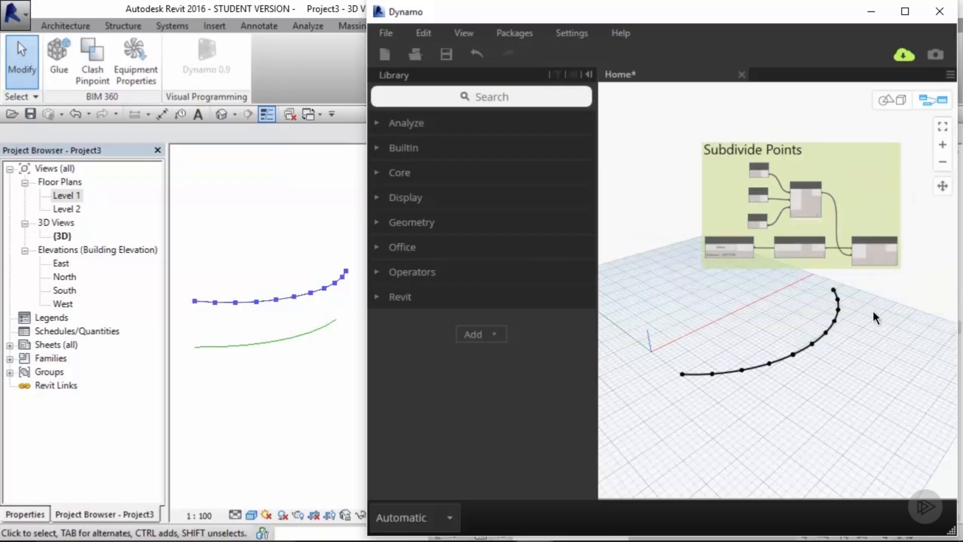
middle_drag(880, 309, 798, 271)
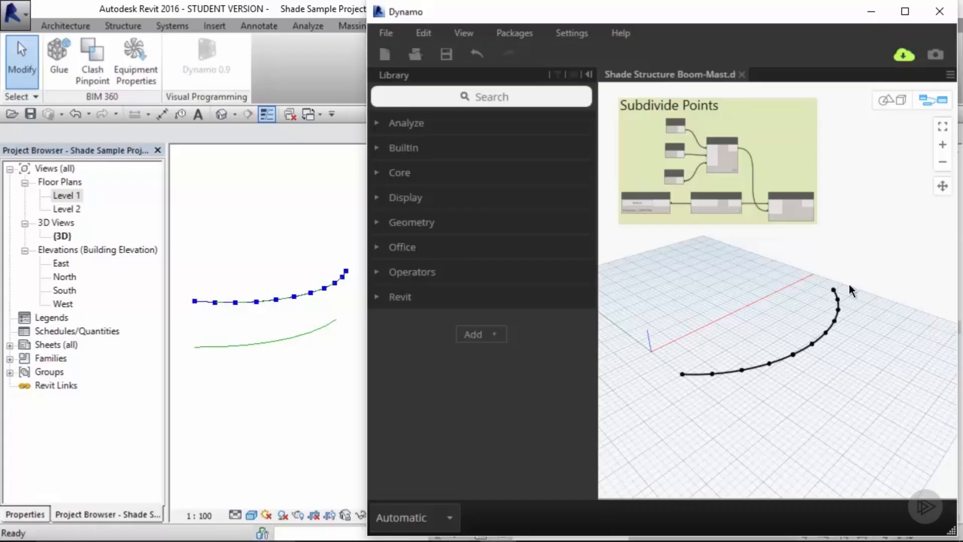
drag(825, 240, 614, 94)
key(ctrl+c)
key(ctrl+v)
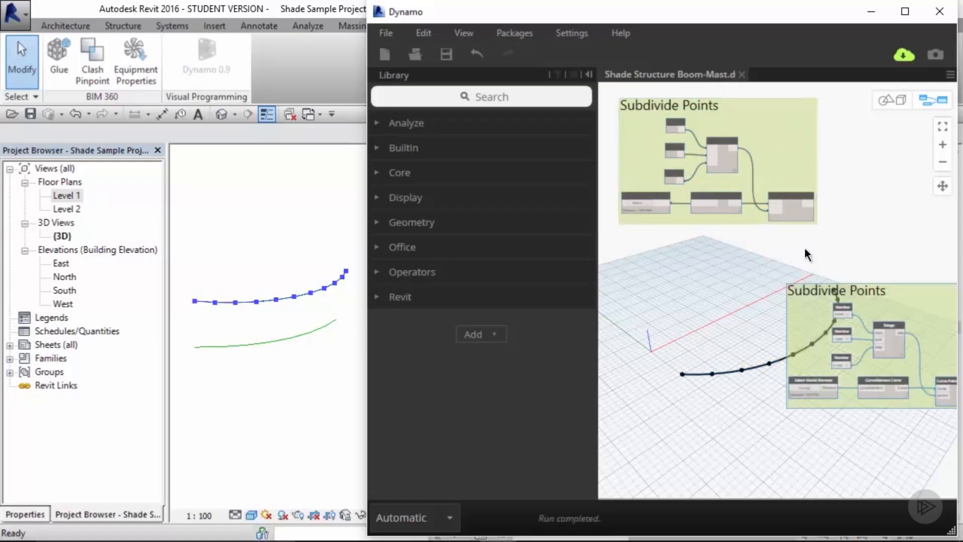
drag(848, 284, 735, 261)
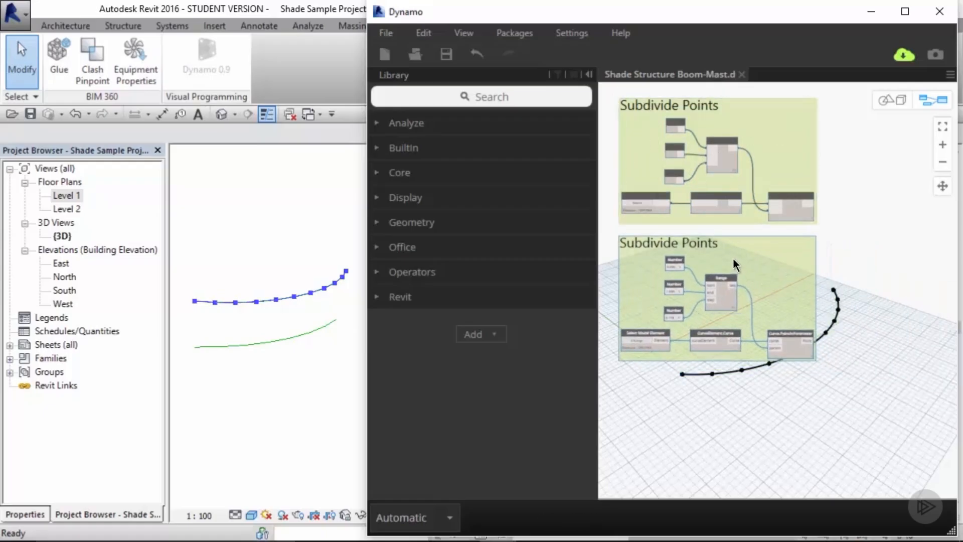
Step: Change the copied group's Select Model Element to the lower arc in the Revit view
scroll(621, 332, up, 5)
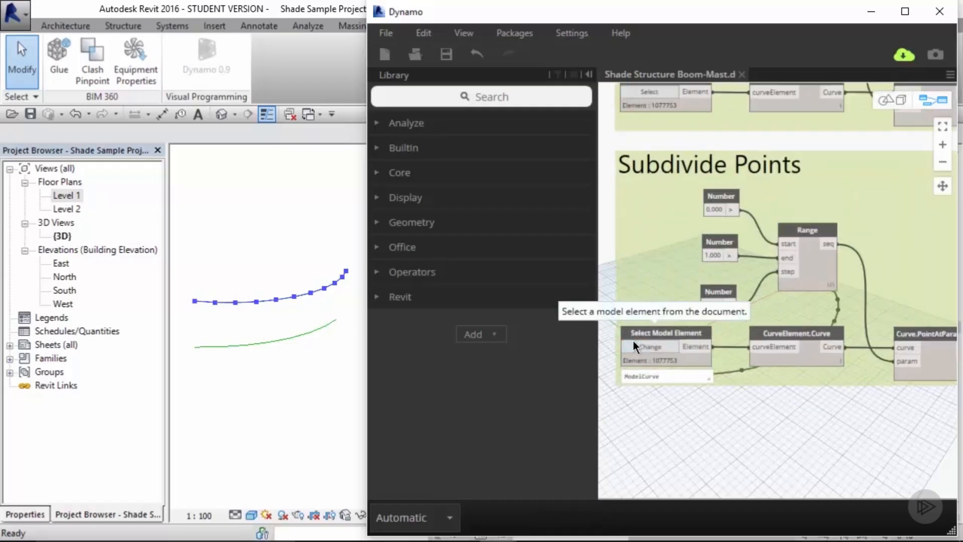
click(648, 345)
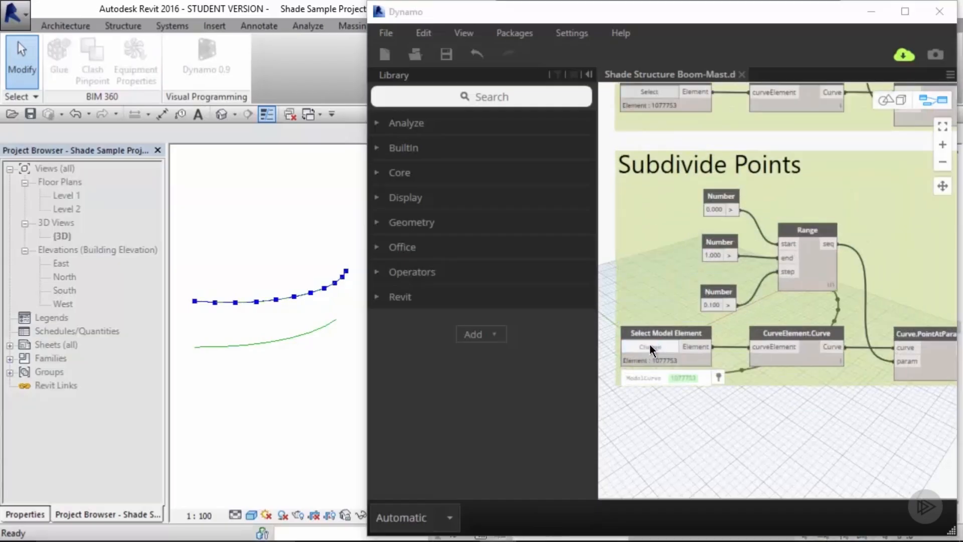
click(285, 339)
click(683, 404)
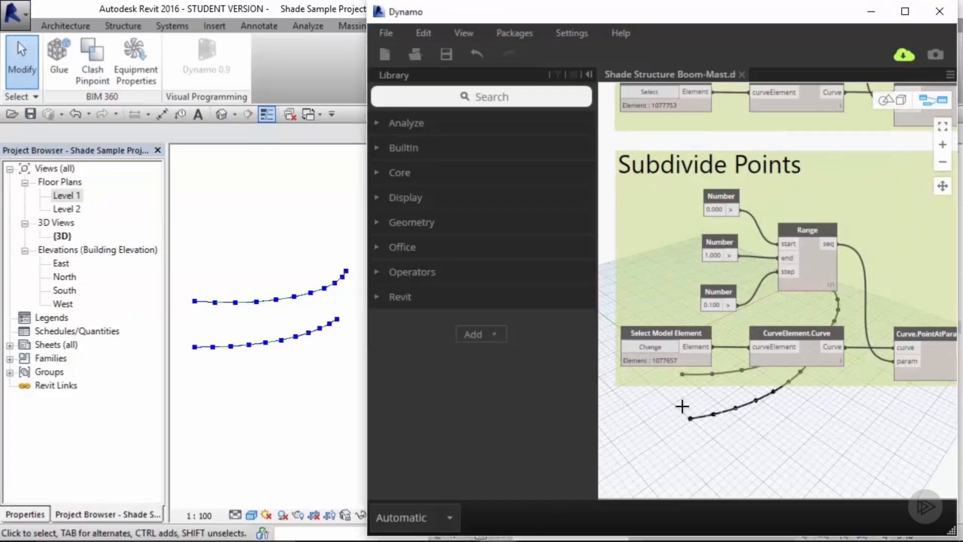
Step: Rename the upper group's title to Subdivide Points - 2nd Floor
scroll(711, 397, down, 3)
scroll(732, 399, down, 3)
scroll(789, 405, up, 2)
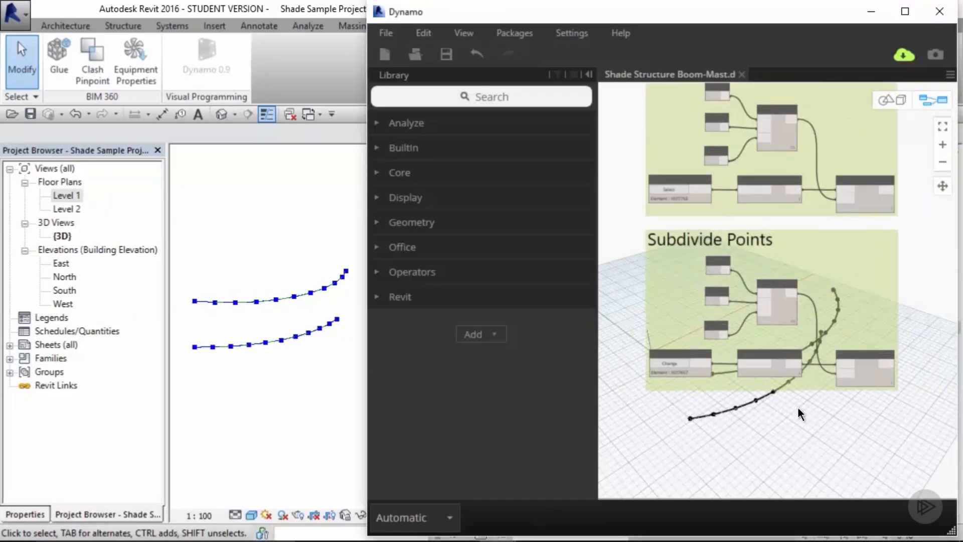
middle_drag(796, 405, 793, 348)
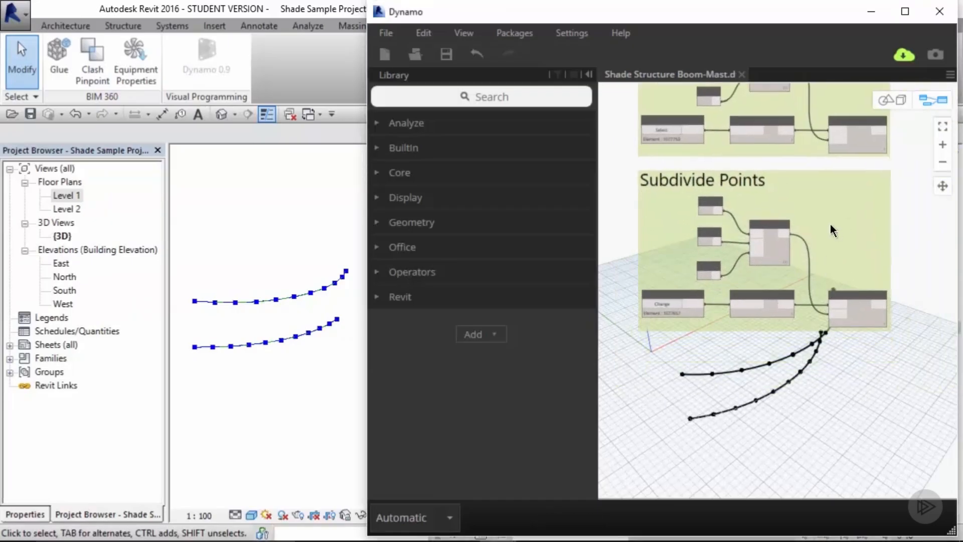
middle_drag(829, 224, 827, 330)
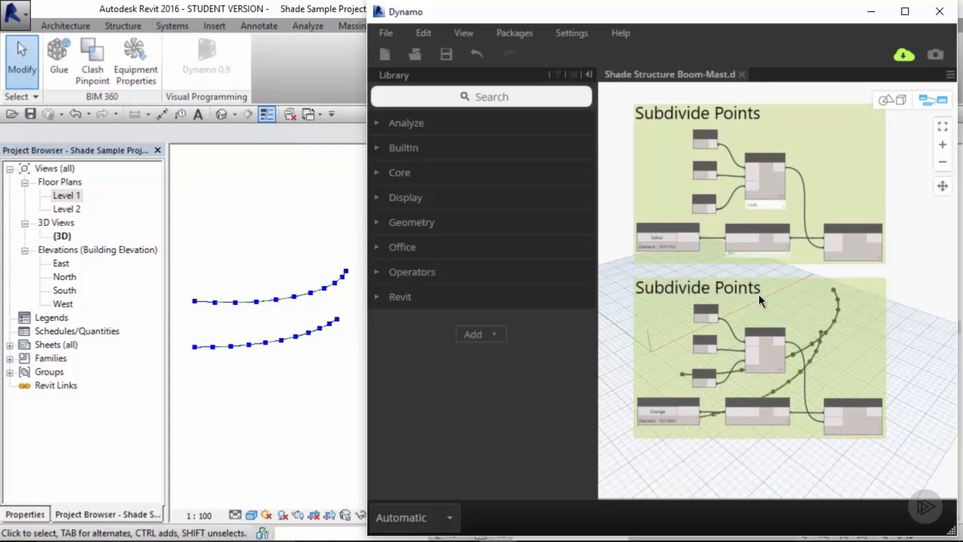
double_click(749, 117)
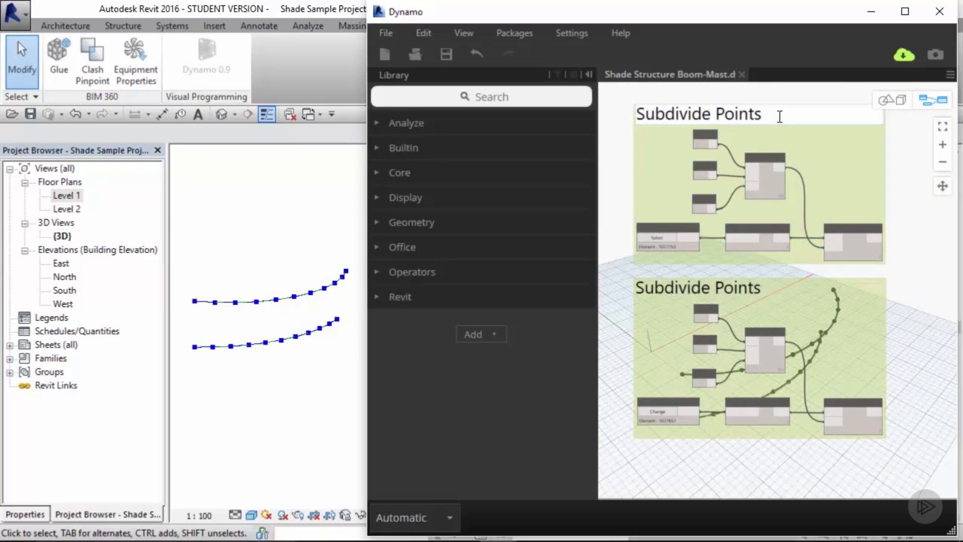
text(- 2nd Flo)
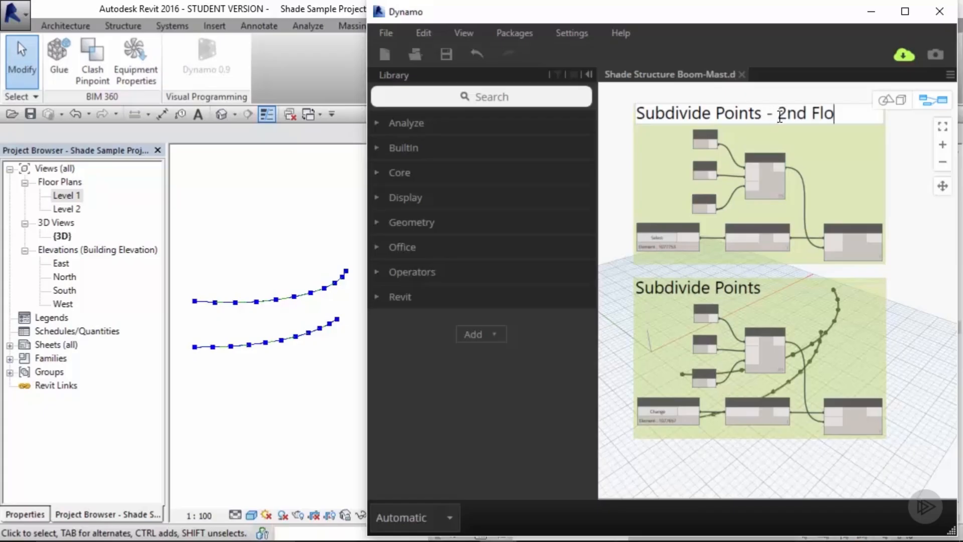
text(or)
key(Return)
key(BackSpace)
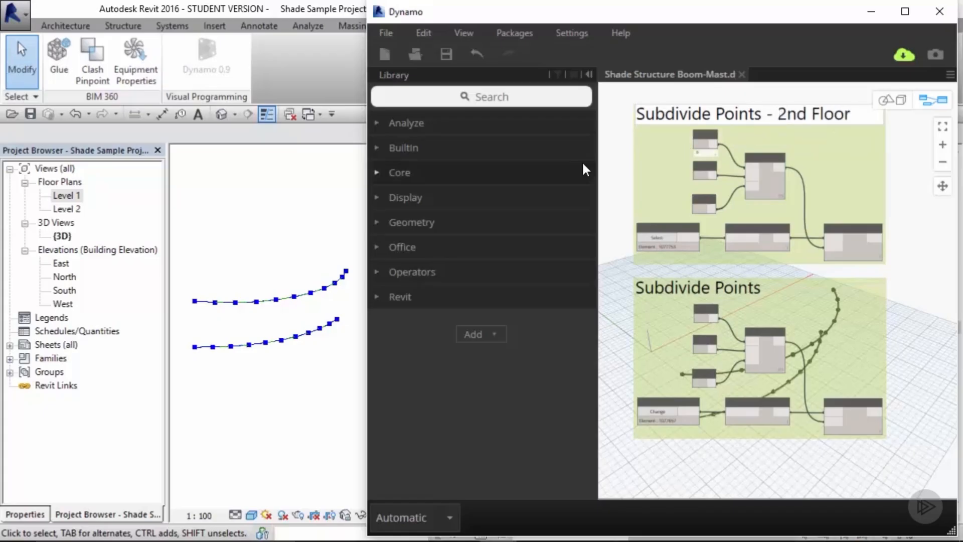
click(617, 159)
Step: Rename the lower group's title to Subdivide Points - 1st Floor
double_click(709, 290)
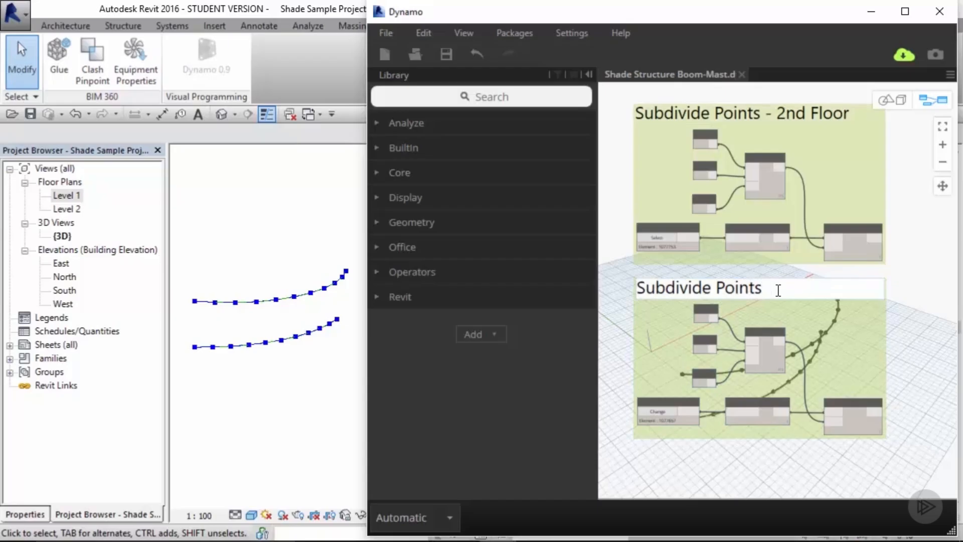
text(- 1st Floor)
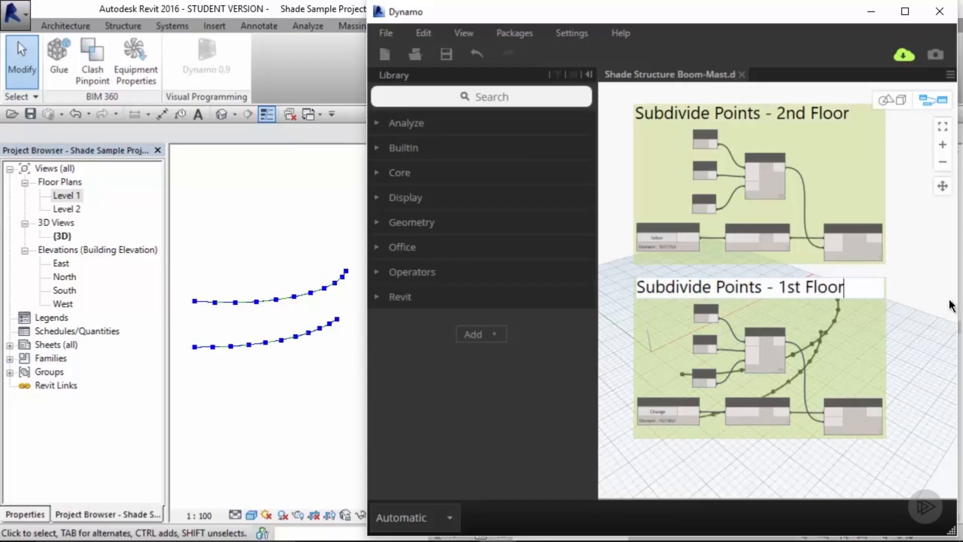
click(924, 301)
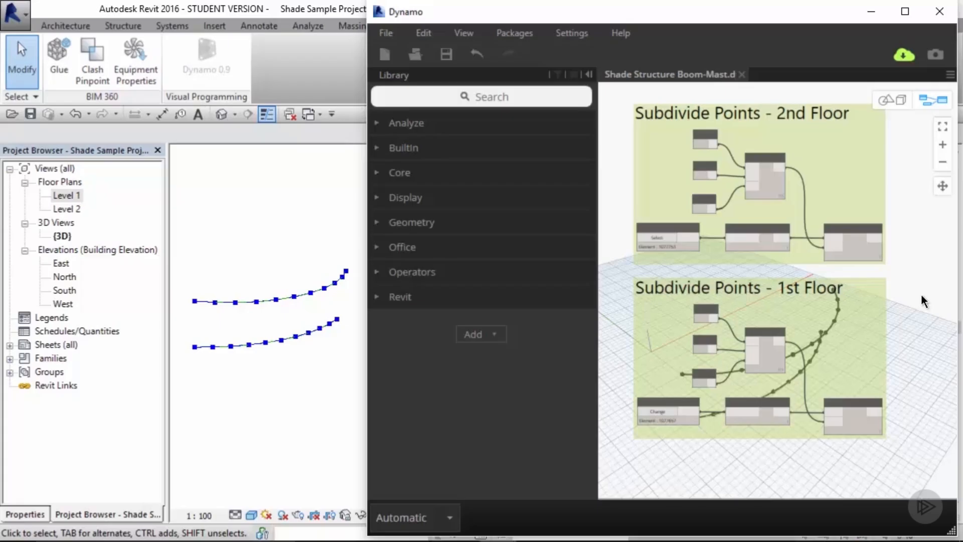
Step: Add a Line.ByStartPointEndPoint node to the canvas beside the floor groups
middle_drag(920, 296, 764, 289)
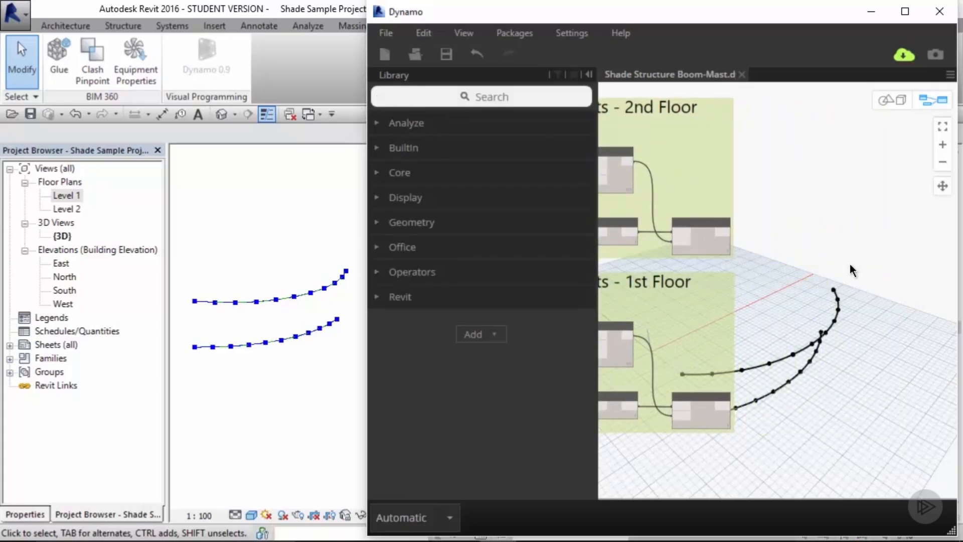
click(380, 222)
scroll(395, 318, down, 5)
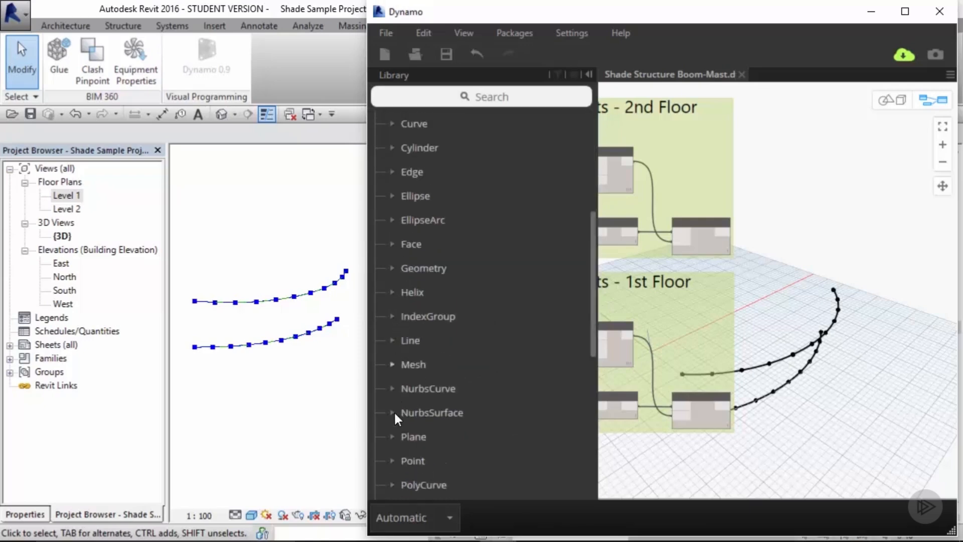
click(392, 341)
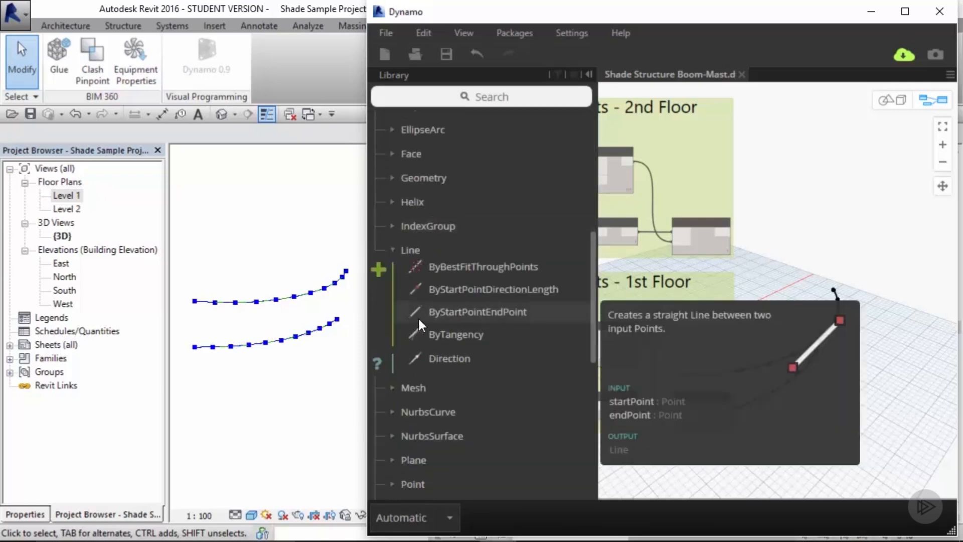
click(504, 311)
drag(810, 346, 823, 291)
scroll(823, 291, up, 2)
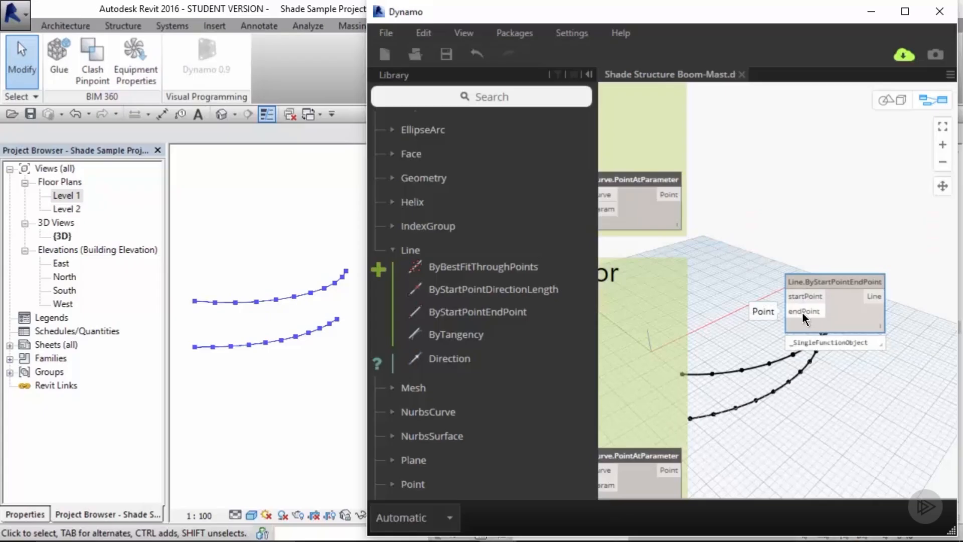
Step: Connect the 1st Floor points to the line's startPoint and the 2nd Floor points to its endPoint
click(746, 291)
middle_drag(739, 294, 778, 261)
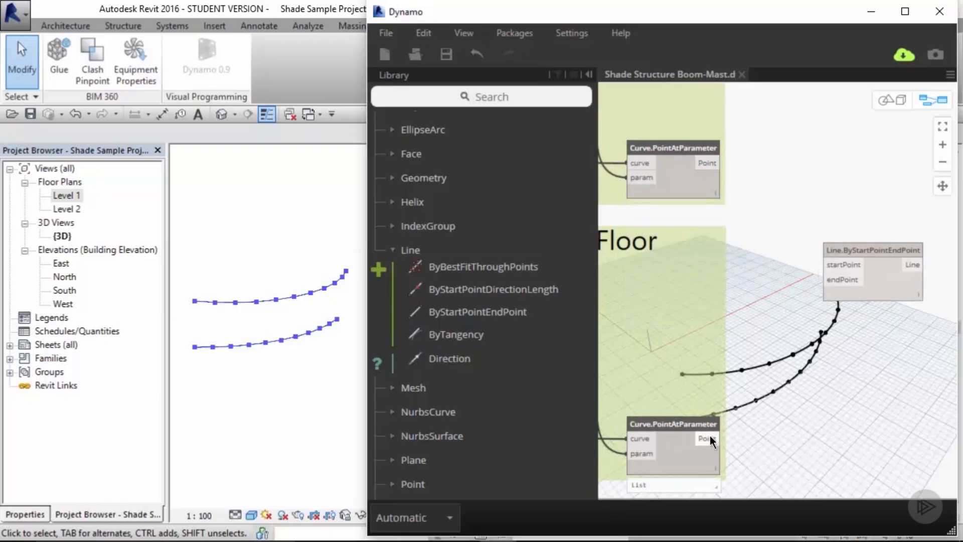
drag(713, 439, 832, 265)
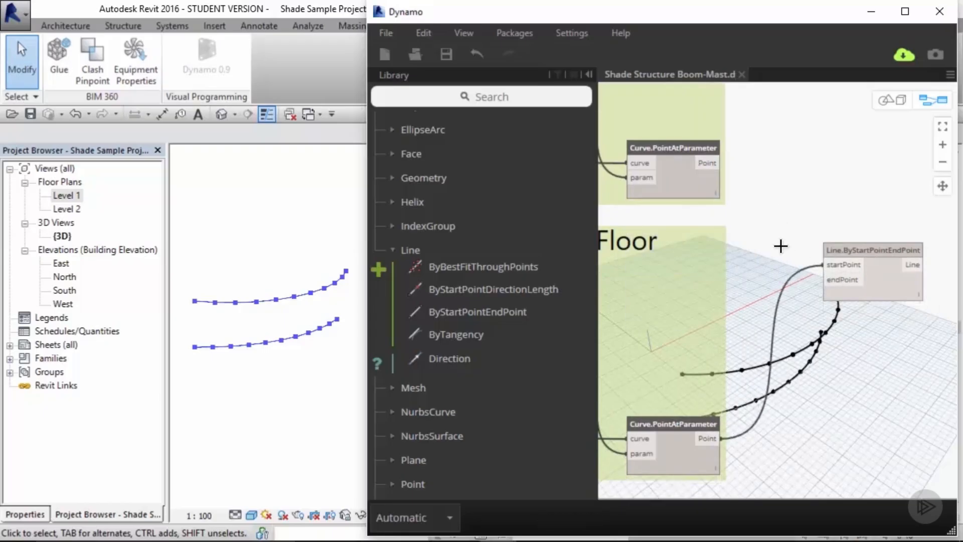
drag(718, 164, 831, 279)
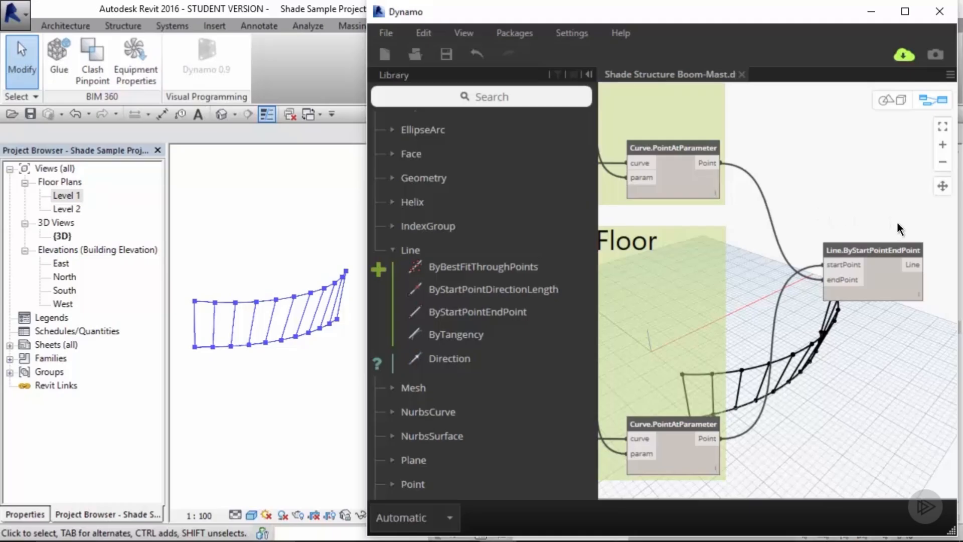
Step: Add a Curve.PointAtParameter node and connect the Line output to its curve input
middle_drag(896, 227, 728, 217)
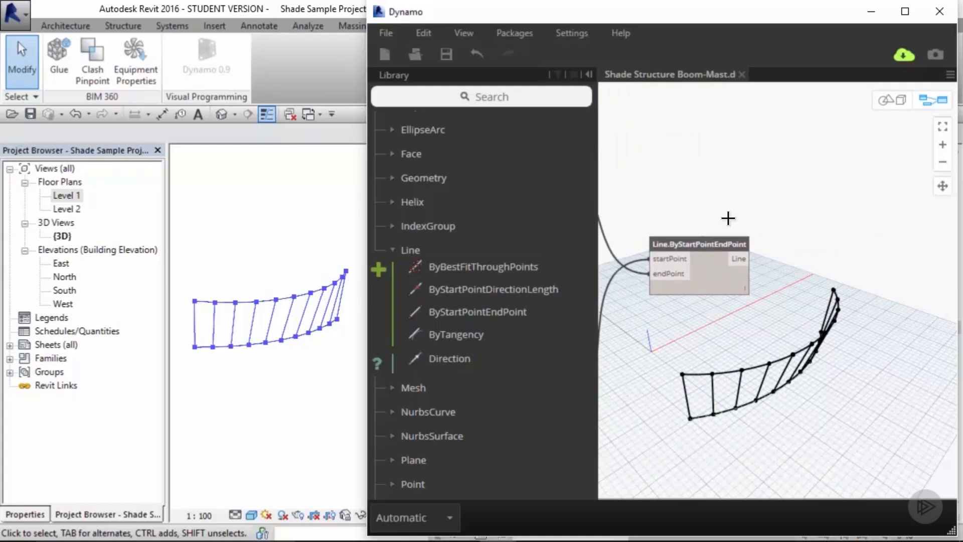
click(508, 101)
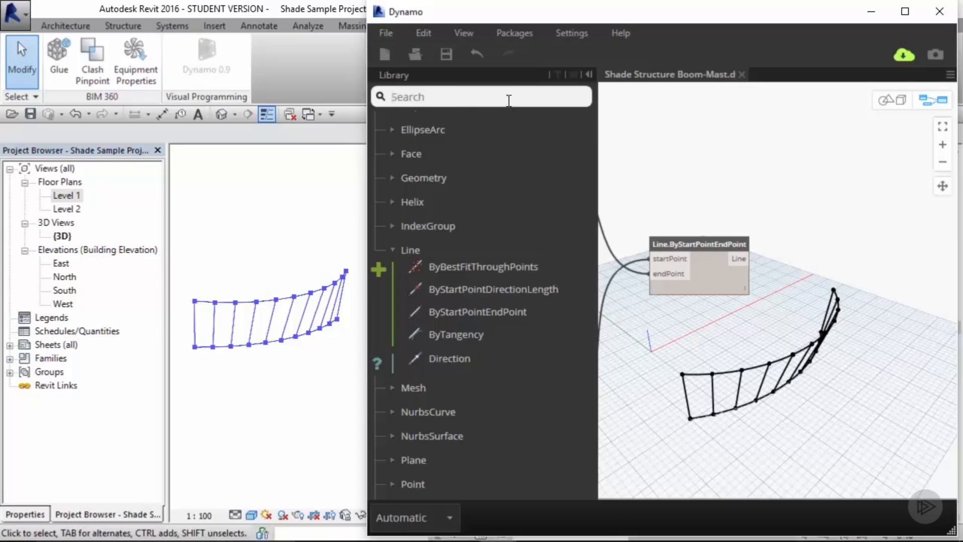
text(curve.)
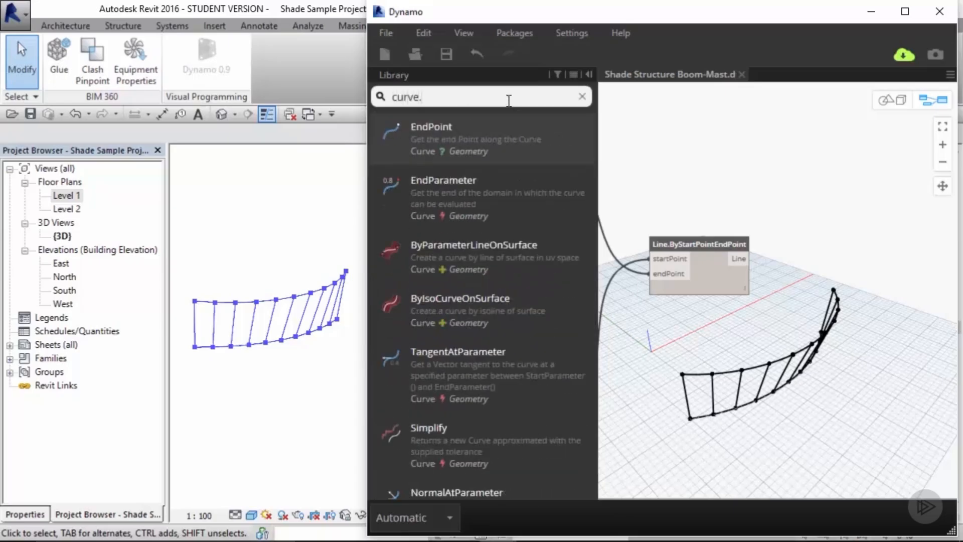
text(point)
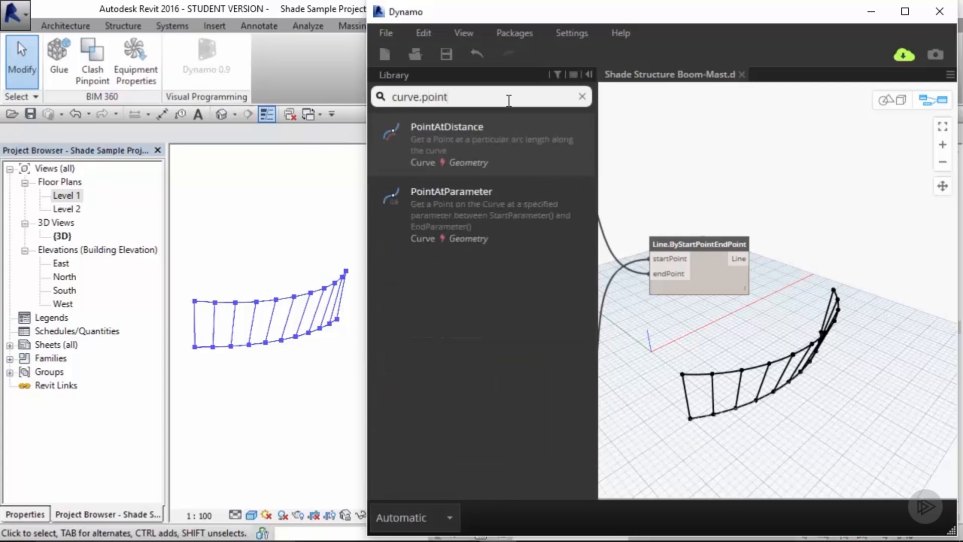
click(490, 206)
drag(869, 332, 853, 249)
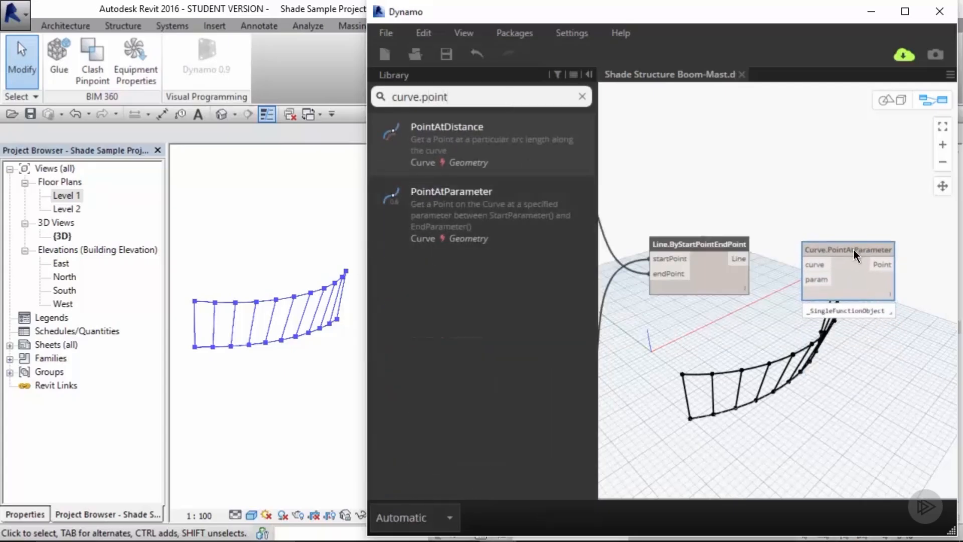
click(784, 256)
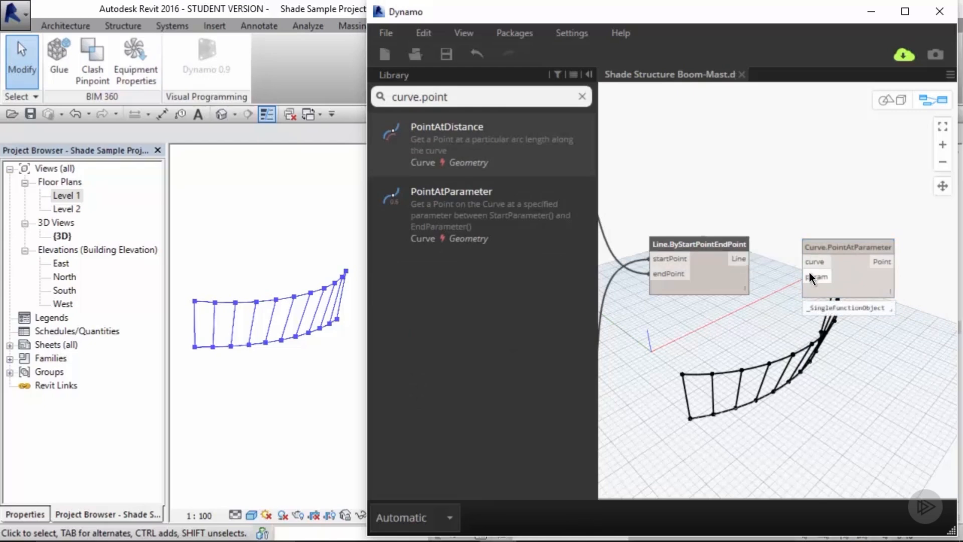
mouse_move(811, 279)
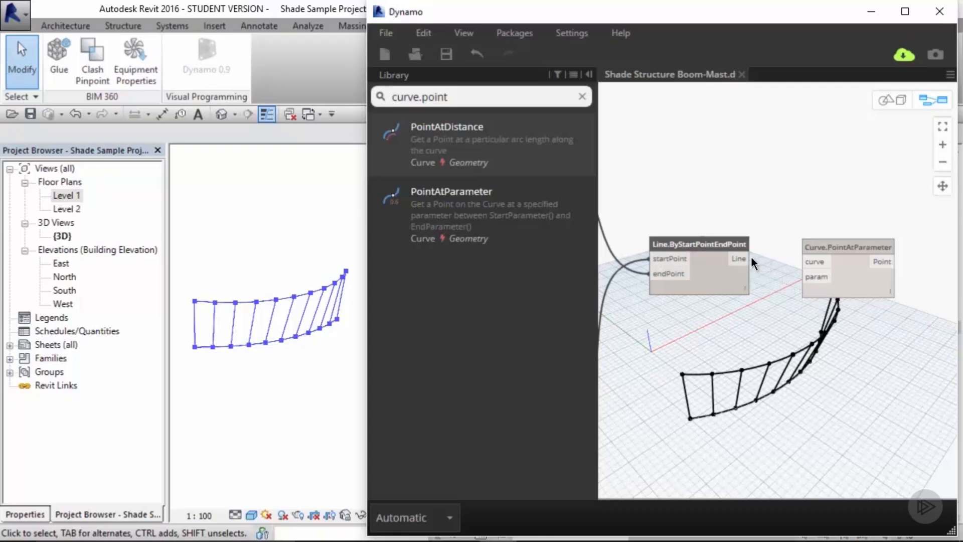
drag(747, 258, 845, 245)
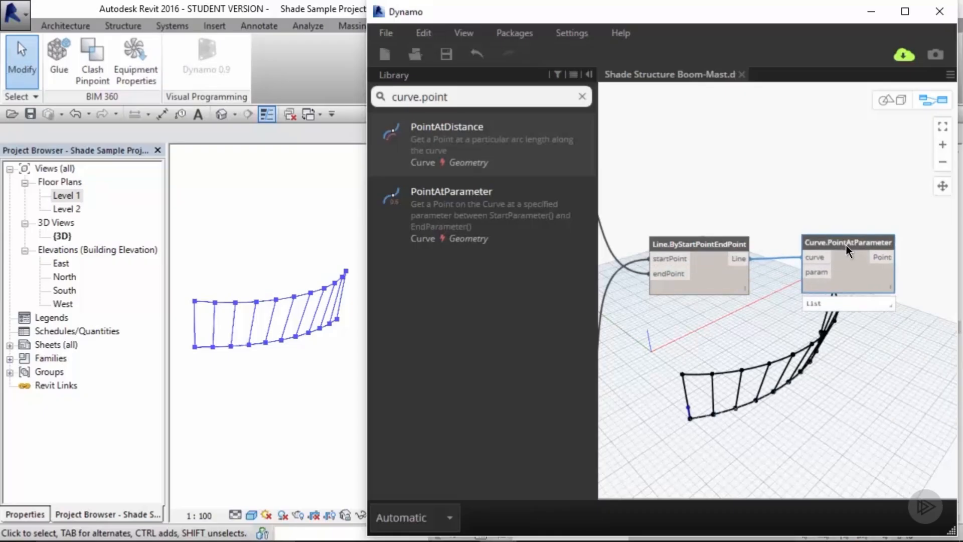
Step: Add a Number node set to 0.5 and connect it to the PointAtParameter param input
click(582, 97)
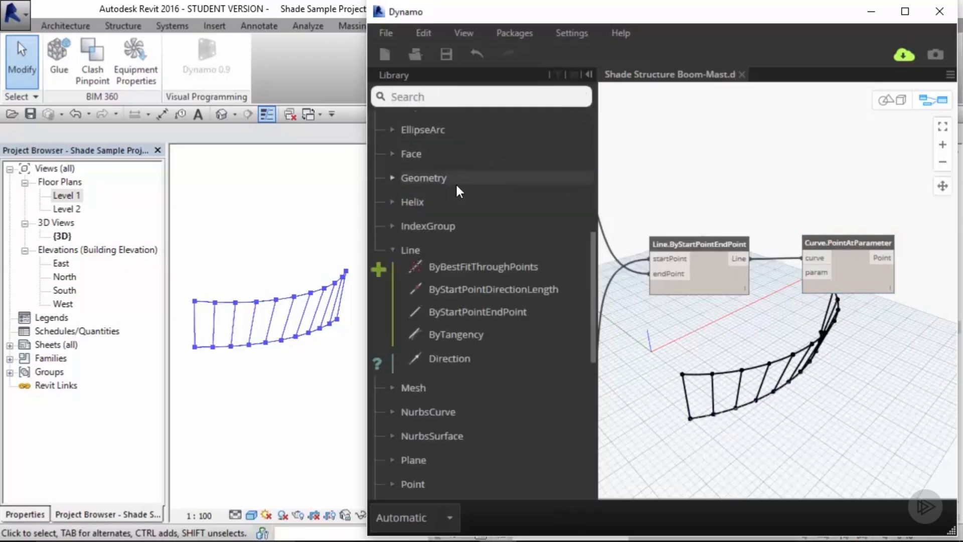
click(445, 96)
text(num)
click(450, 134)
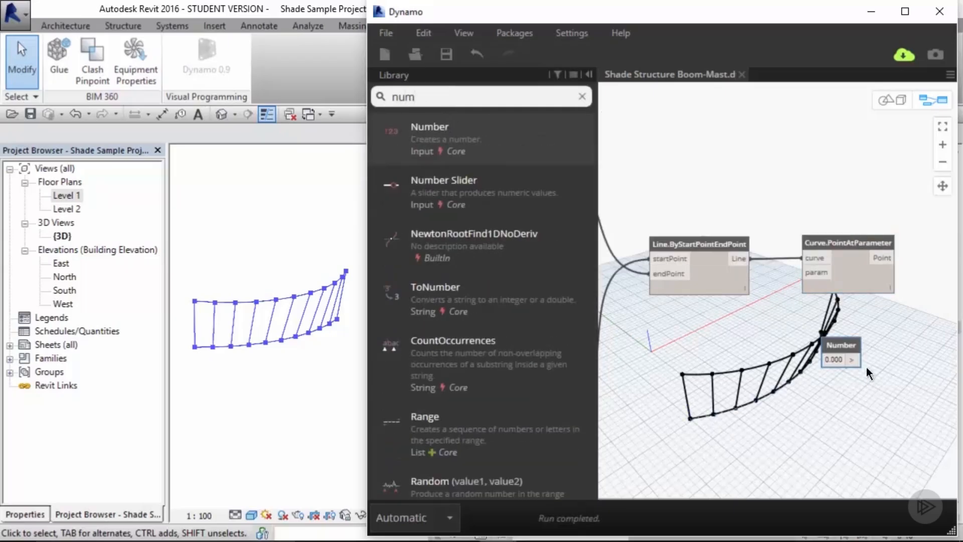
drag(848, 345, 802, 273)
double_click(751, 322)
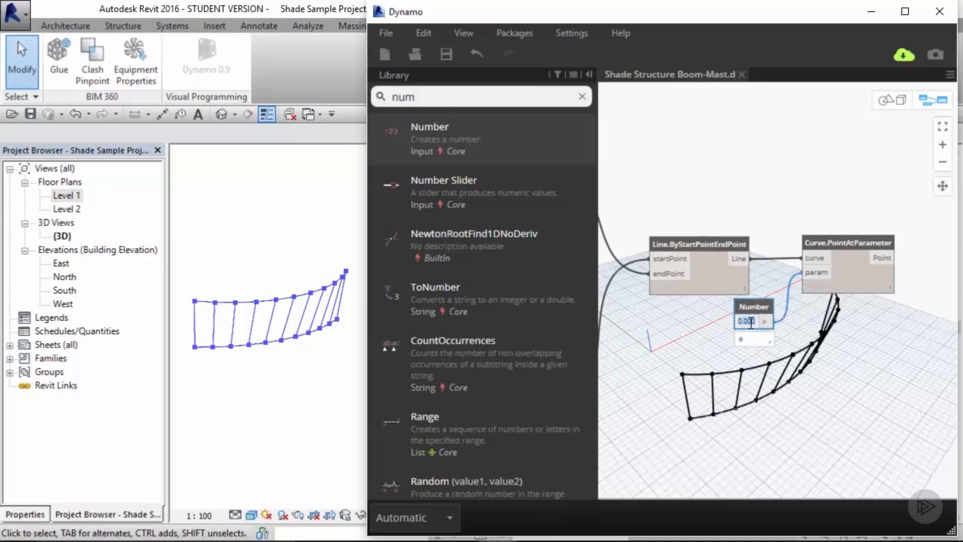
text(.5)
key(Return)
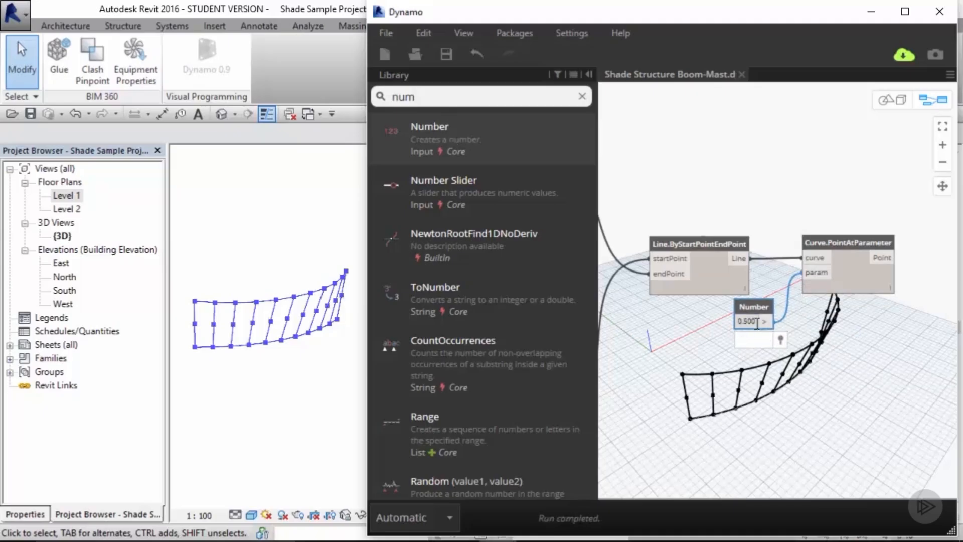
Step: Change the Number value to 0.25 and back to 0.5
double_click(750, 321)
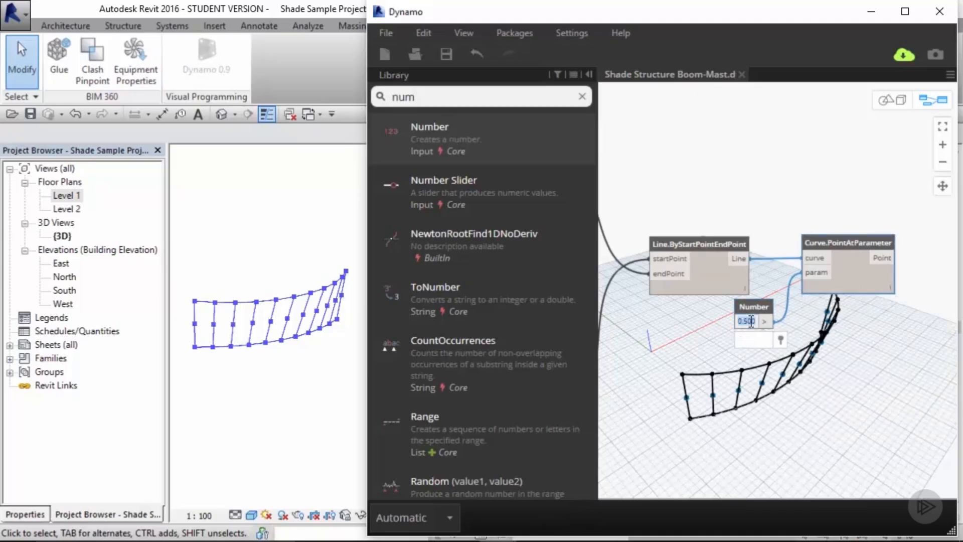
text(.25)
key(Return)
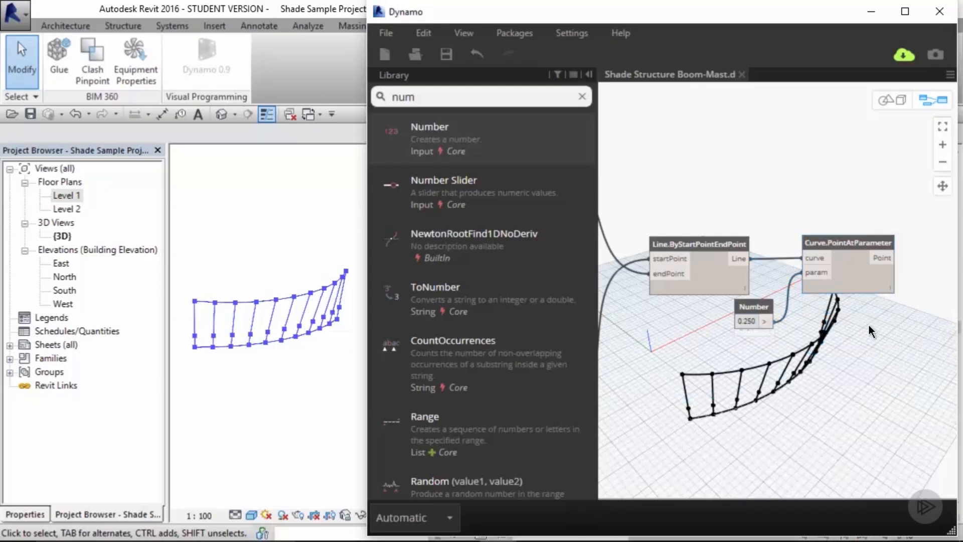
double_click(752, 323)
text(.5)
key(Return)
Step: Set the Number value to 0.75
double_click(751, 321)
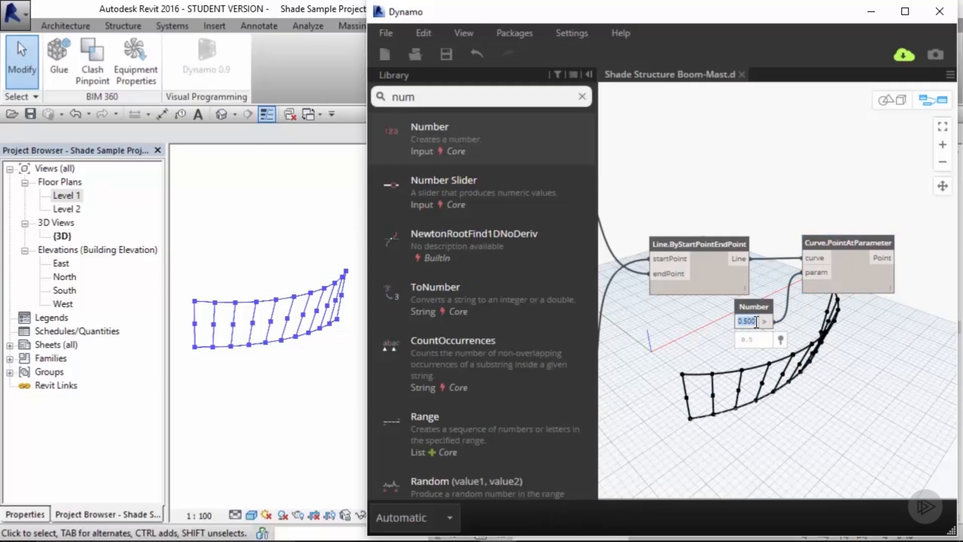
text(.75)
key(Return)
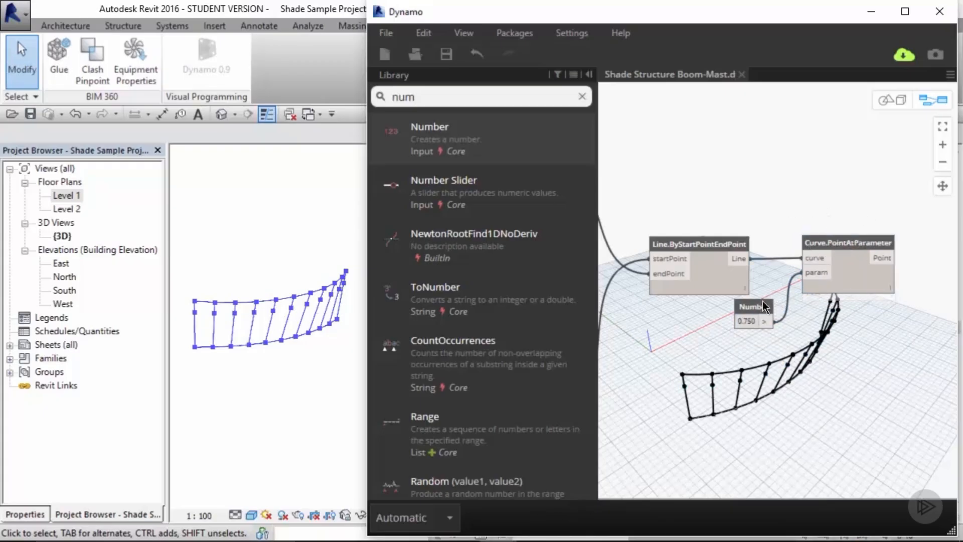
Step: Move the Number and Curve.PointAtParameter nodes up above the Line node
drag(760, 303, 768, 204)
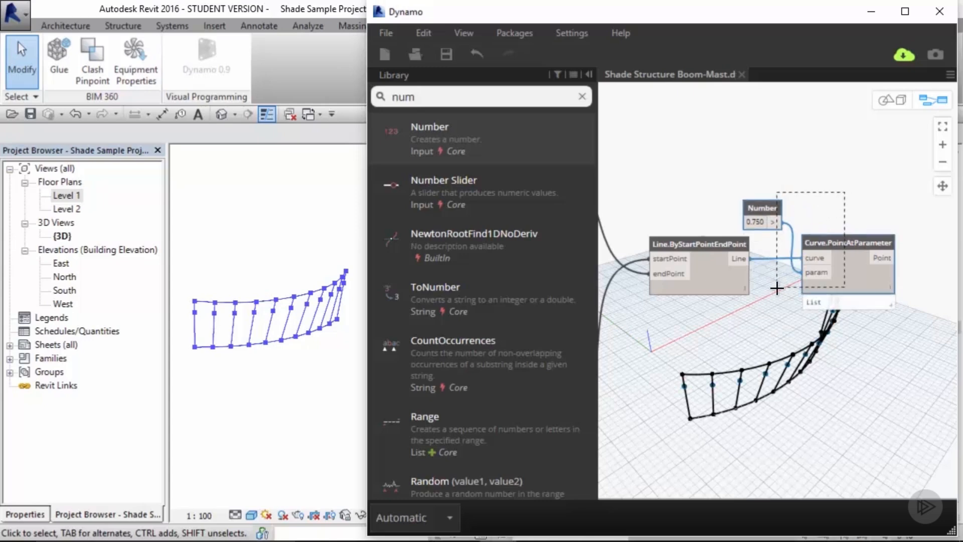
shift+click(830, 237)
drag(829, 237, 830, 163)
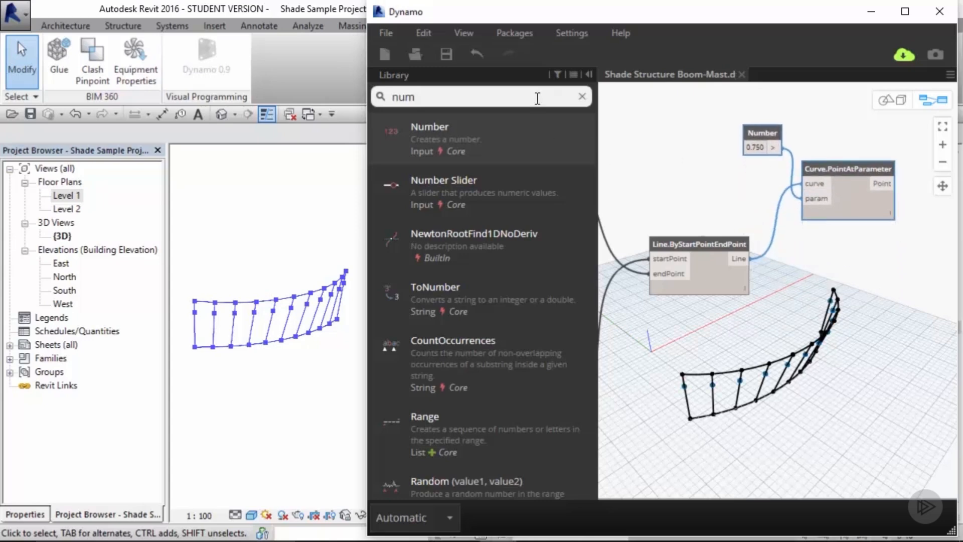
Step: Add a Curve.PointAtDistance node and connect the Line output to its curve input
click(583, 97)
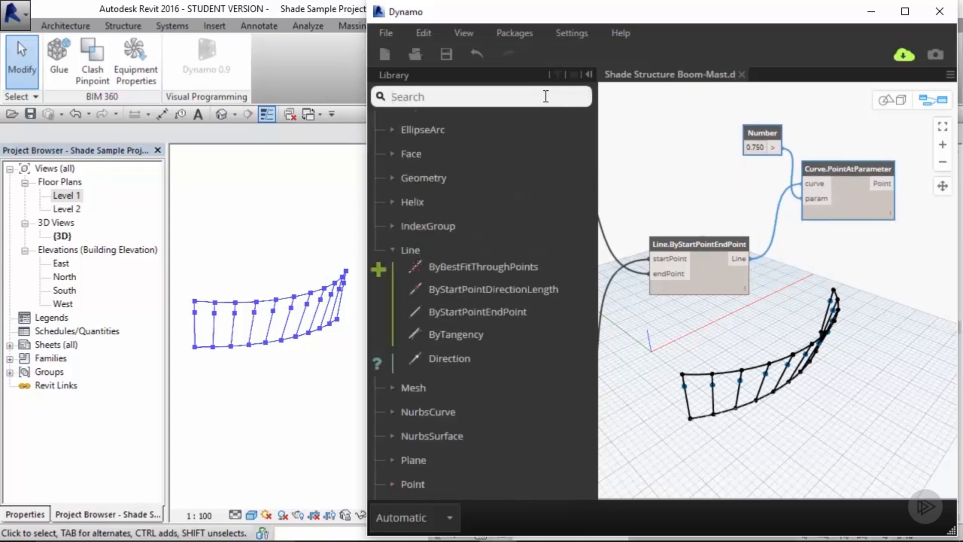
text(curve.ppoi)
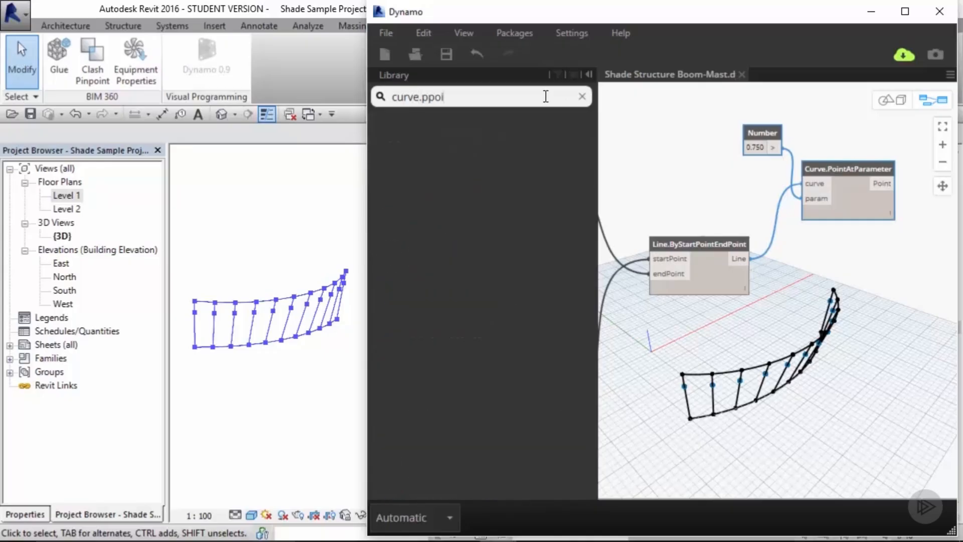
key(BackSpace)
key(BackSpace)
key(BackSpace)
text(oint)
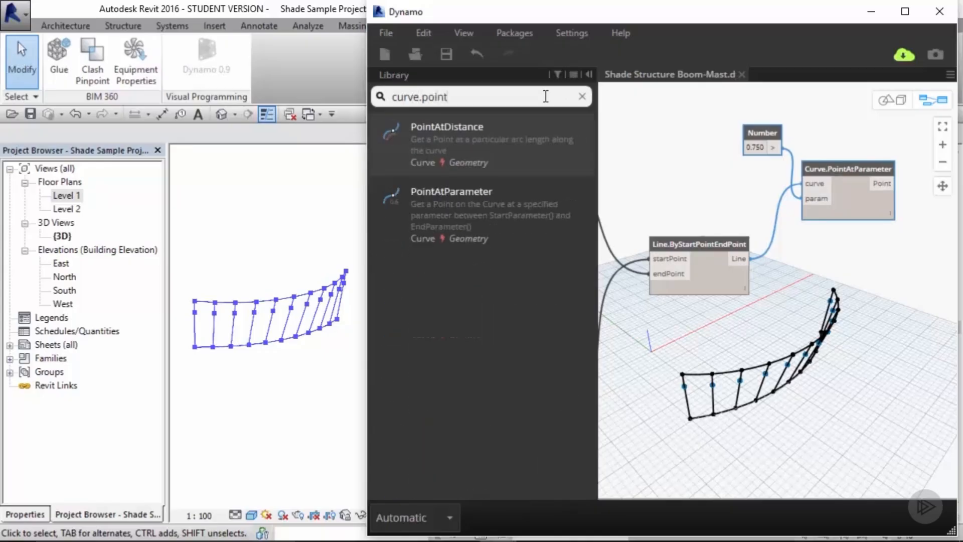
click(453, 146)
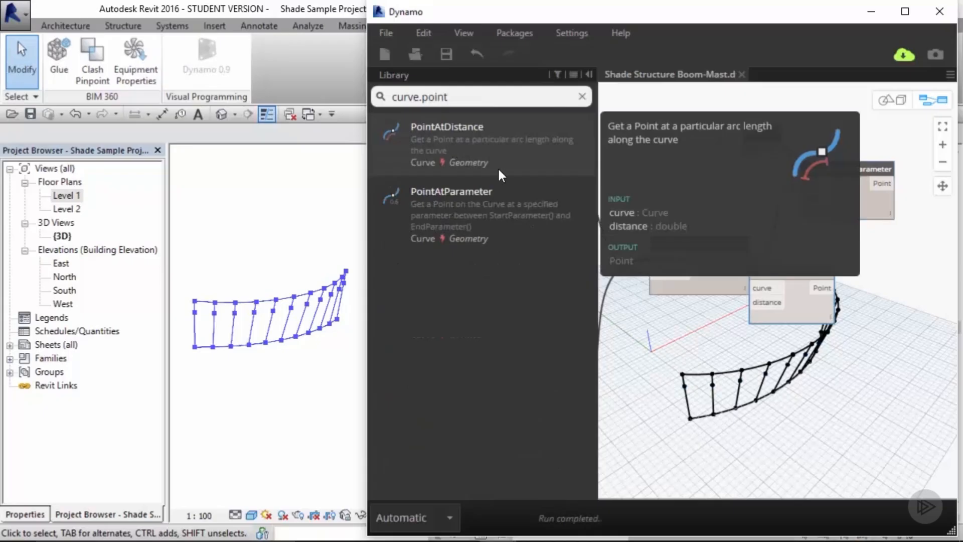
drag(793, 274, 846, 313)
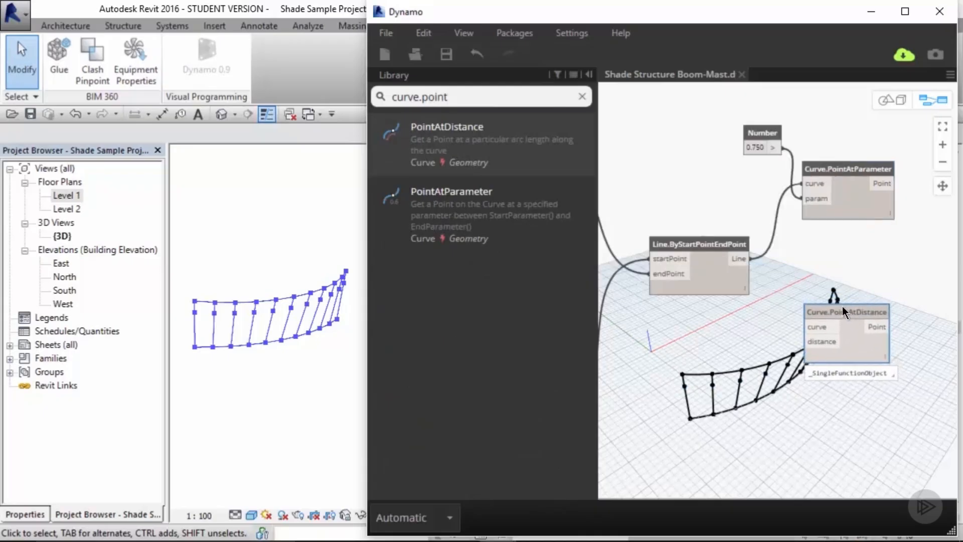
drag(745, 257, 806, 327)
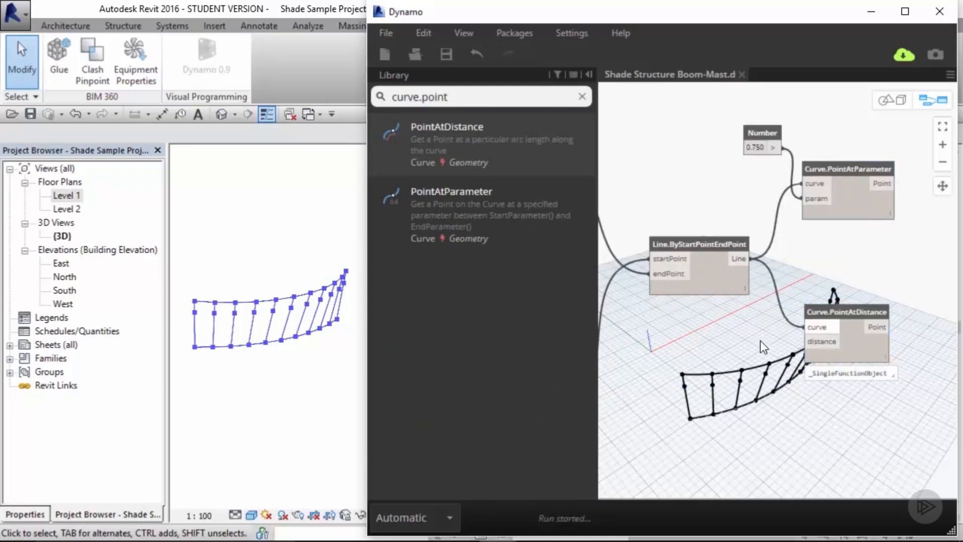
Step: Add a Number Slider node below the Line node and set its maximum to 12
click(582, 97)
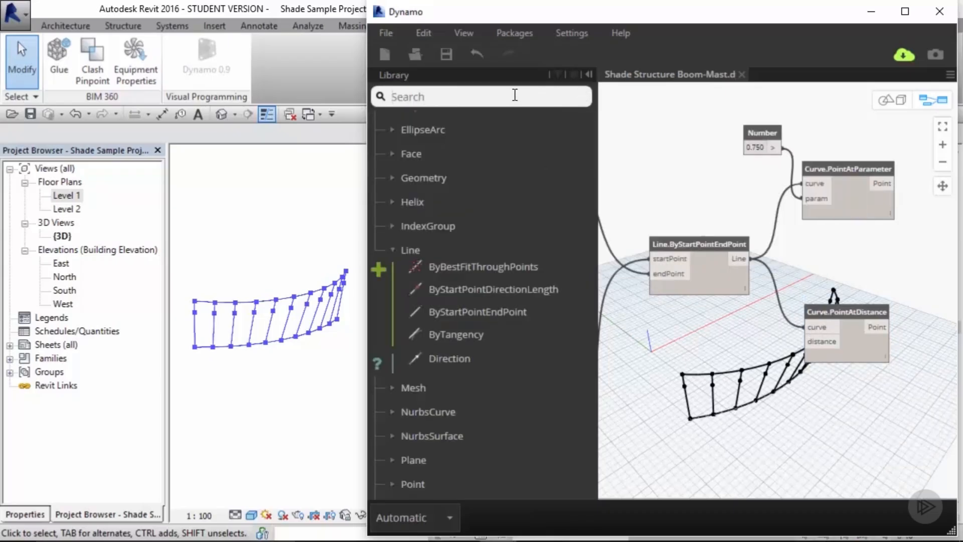
text(slider)
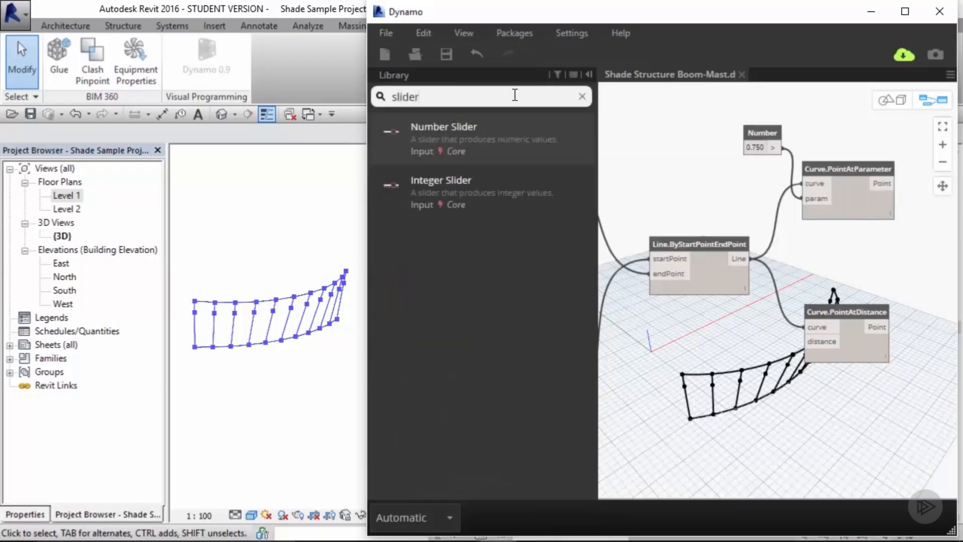
click(509, 155)
drag(894, 291, 744, 420)
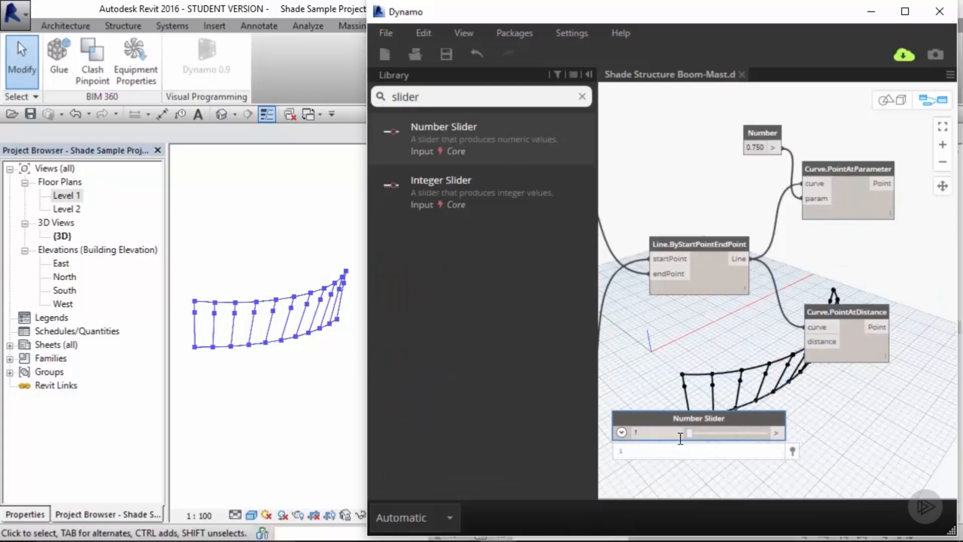
click(622, 433)
click(668, 467)
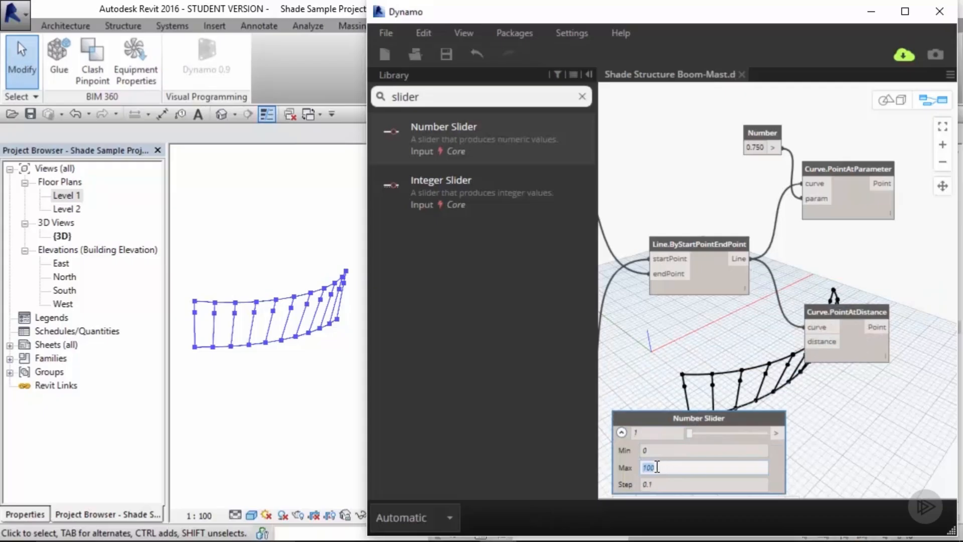
text(12)
click(824, 456)
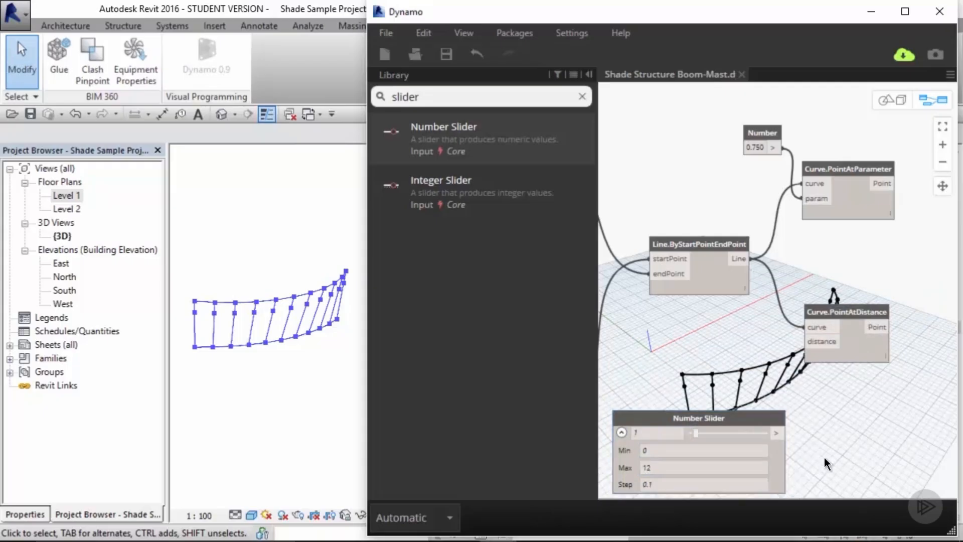
Step: Connect the Number Slider to the distance input of Curve.PointAtDistance and set the slider to 5.5
drag(776, 432, 805, 341)
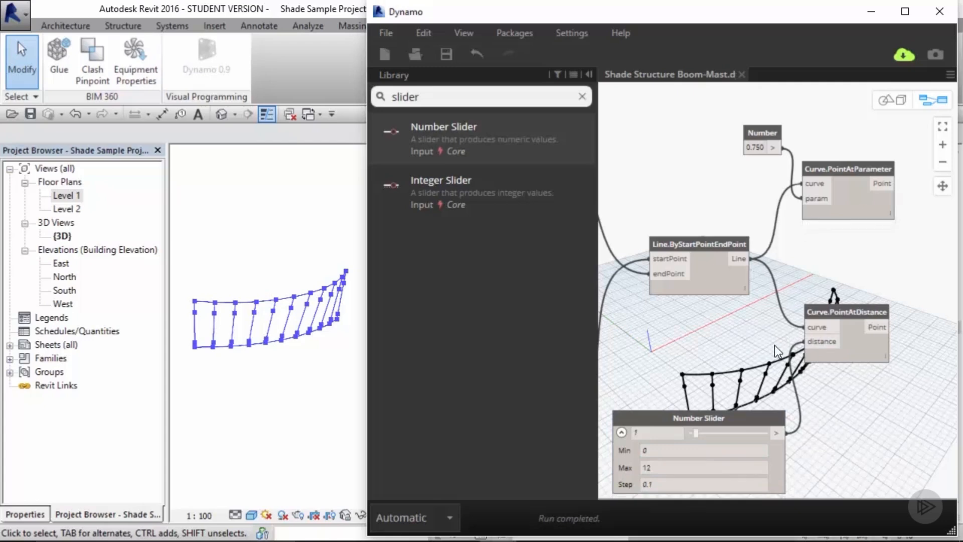
drag(697, 435, 725, 436)
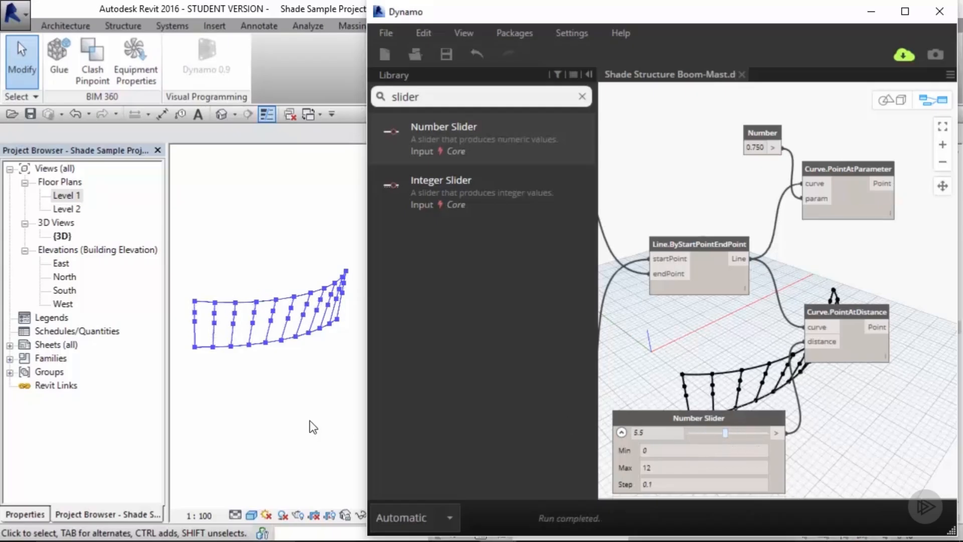
Step: Move one of the arc's model lines in Revit to a new position
click(299, 301)
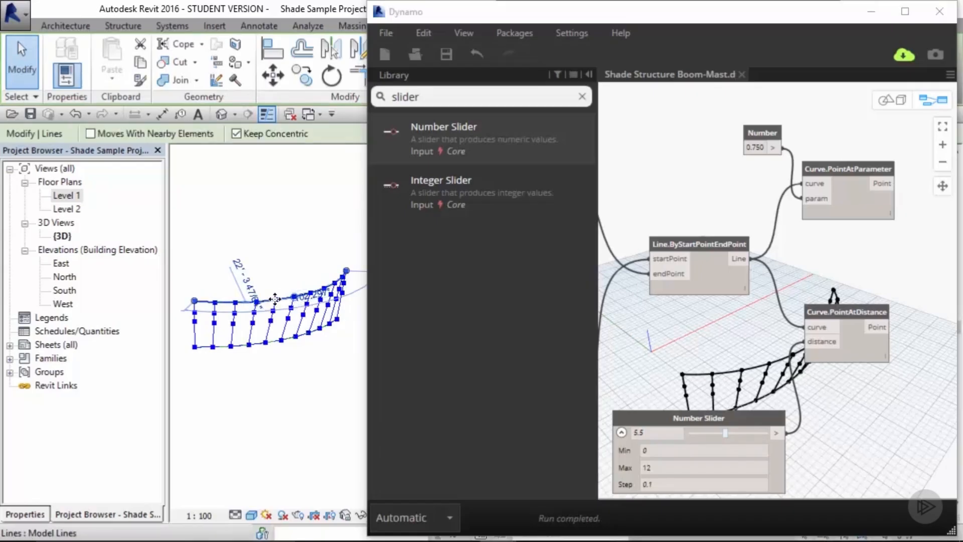
drag(281, 308, 287, 317)
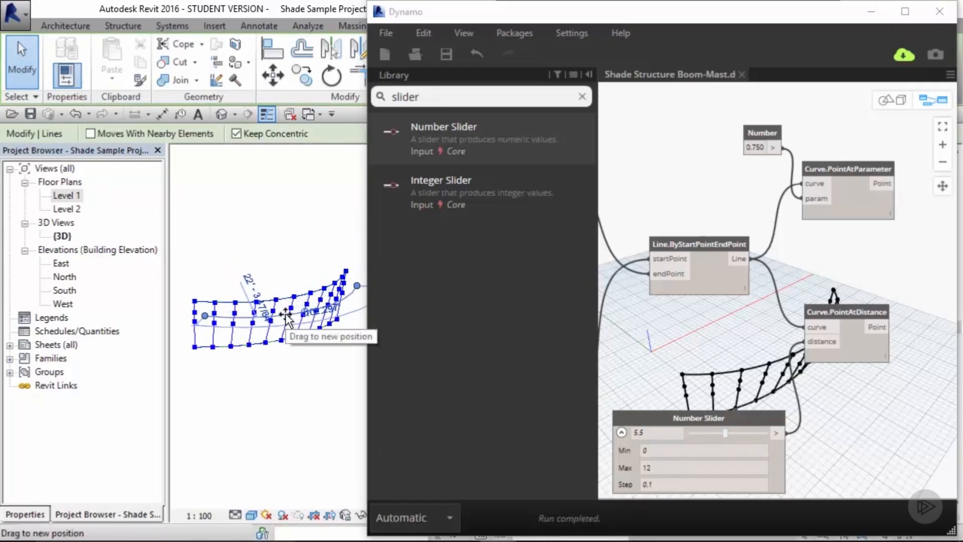
click(718, 370)
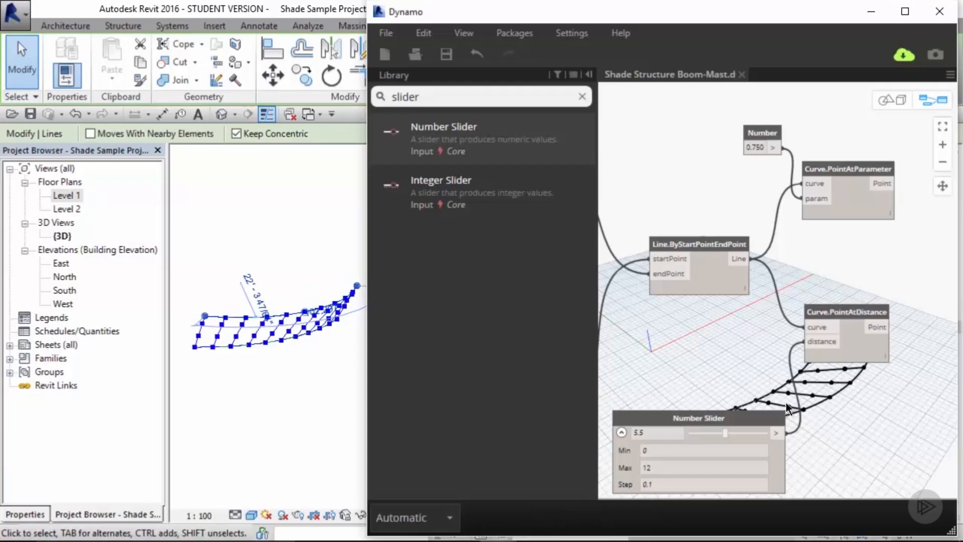
Step: Set the Number Slider to 8.3
middle_drag(816, 390, 818, 237)
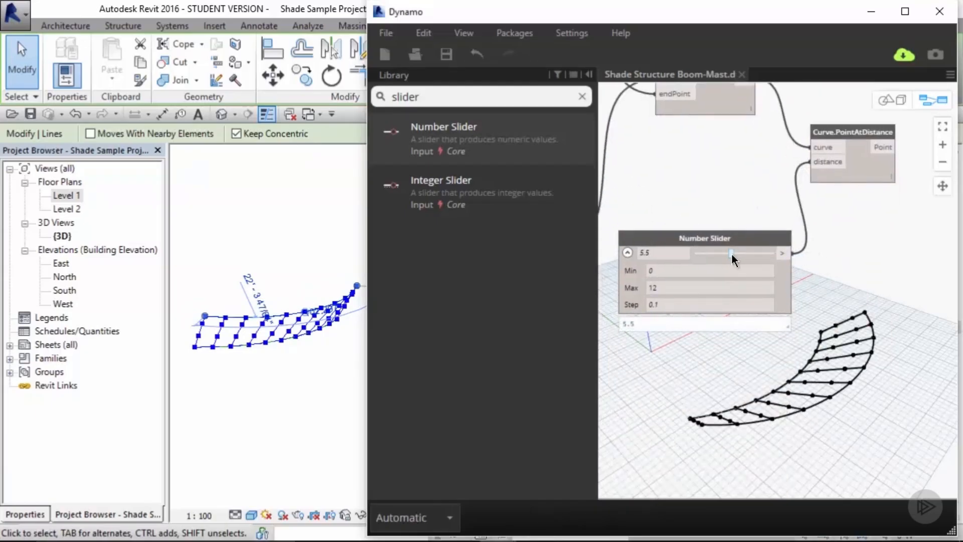
mouse_move(732, 254)
mouse_down()
mouse_move(715, 257)
mouse_move(795, 255)
mouse_move(701, 261)
mouse_move(763, 258)
mouse_move(749, 257)
mouse_up()
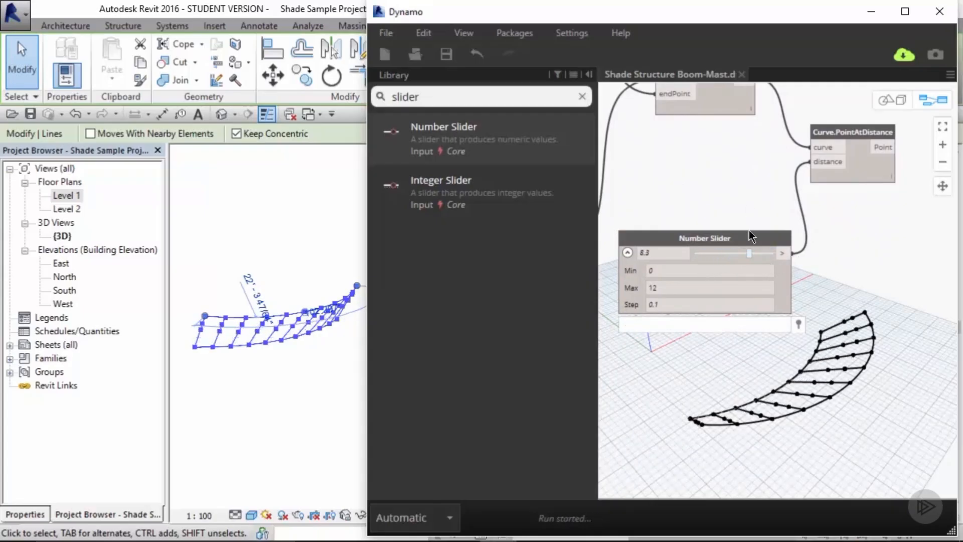
Step: Delete the Number Slider and Curve.PointAtDistance nodes
middle_drag(759, 184, 764, 318)
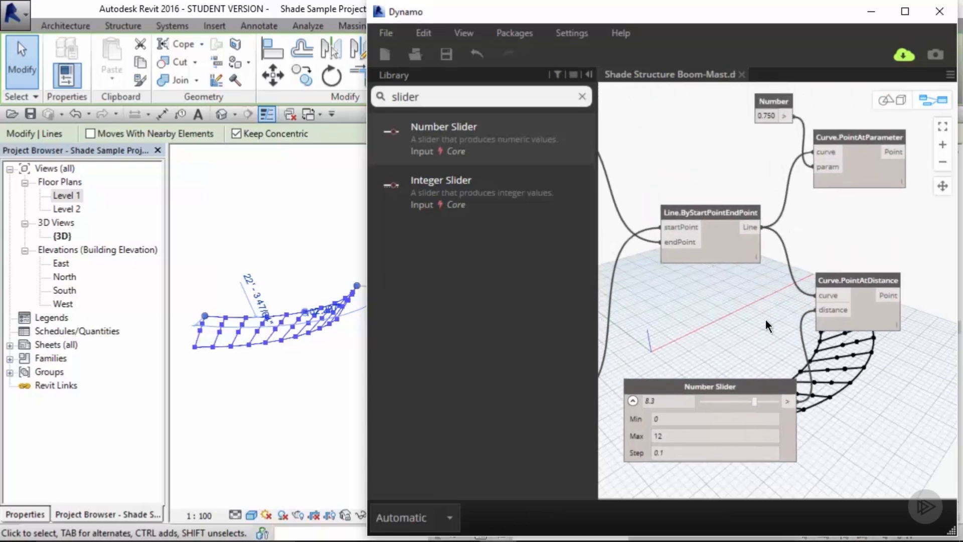
click(770, 390)
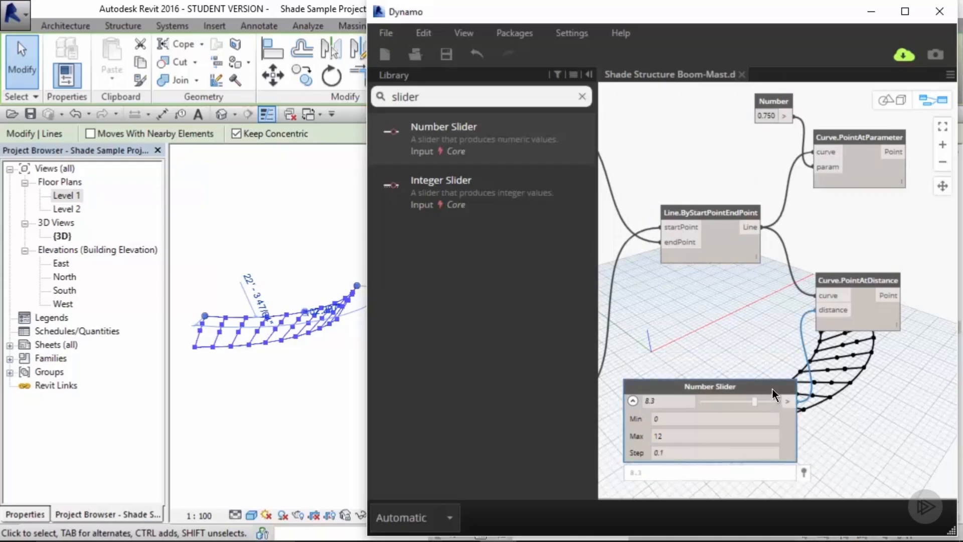
click(291, 274)
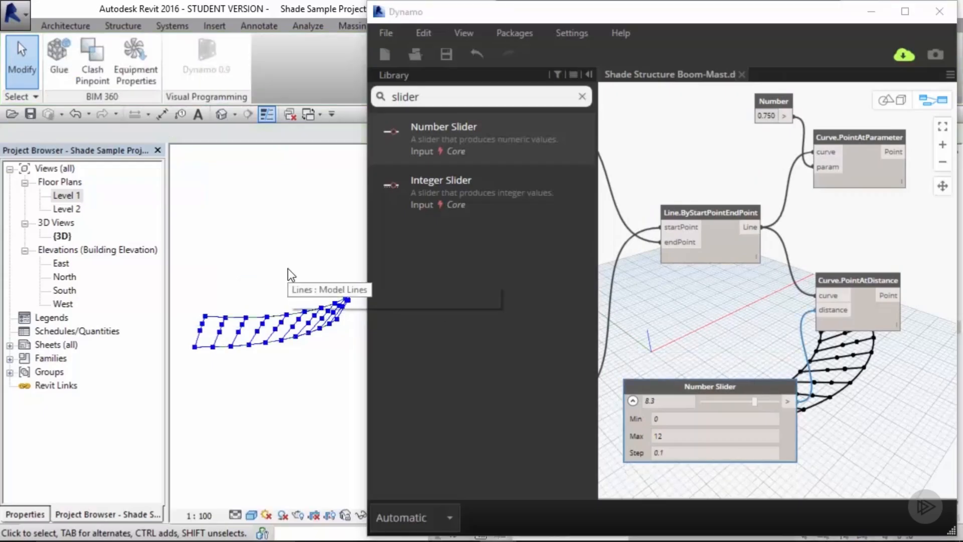
click(743, 323)
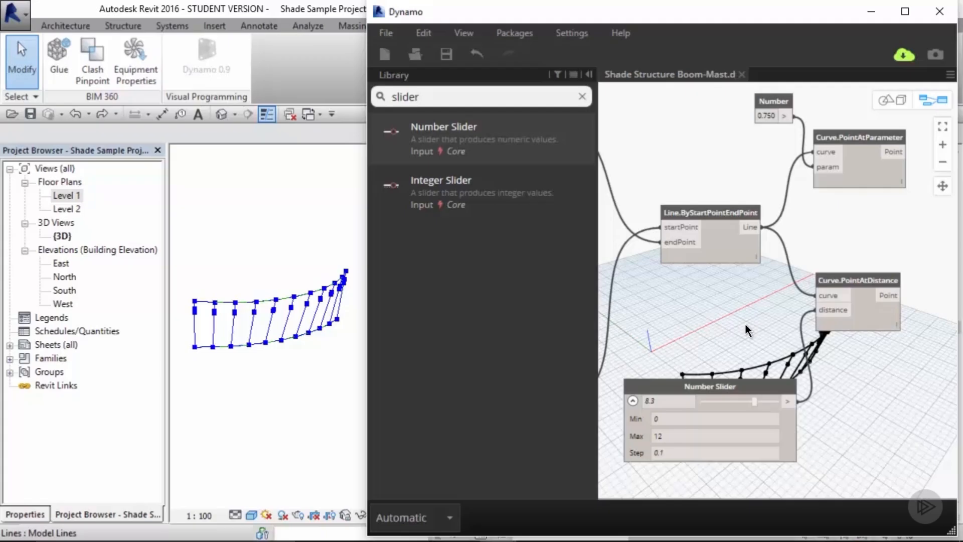
click(742, 384)
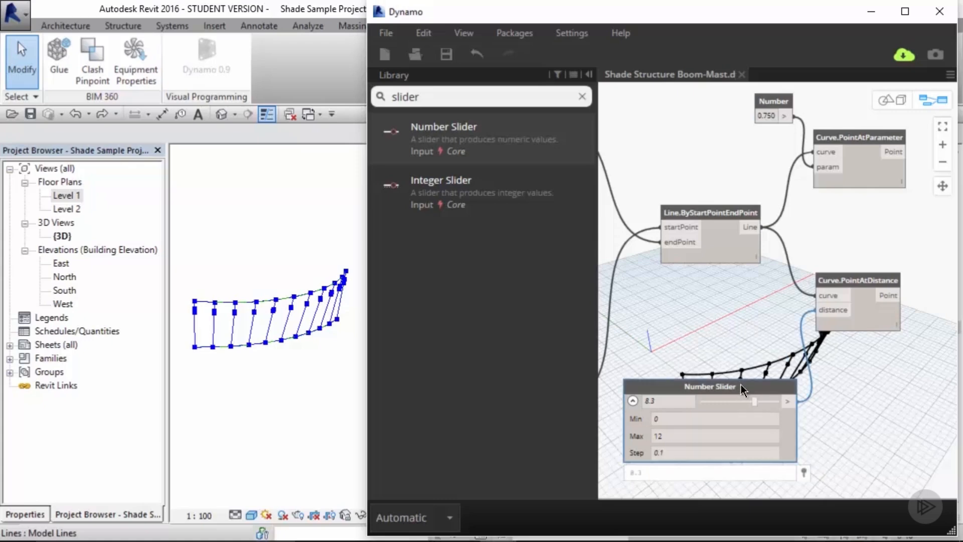
key(Delete)
click(842, 294)
key(Delete)
Step: Move the Number and Curve.PointAtParameter nodes down beside the Line.ByStartPointEndPoint node
middle_drag(866, 190, 815, 270)
drag(820, 145, 718, 244)
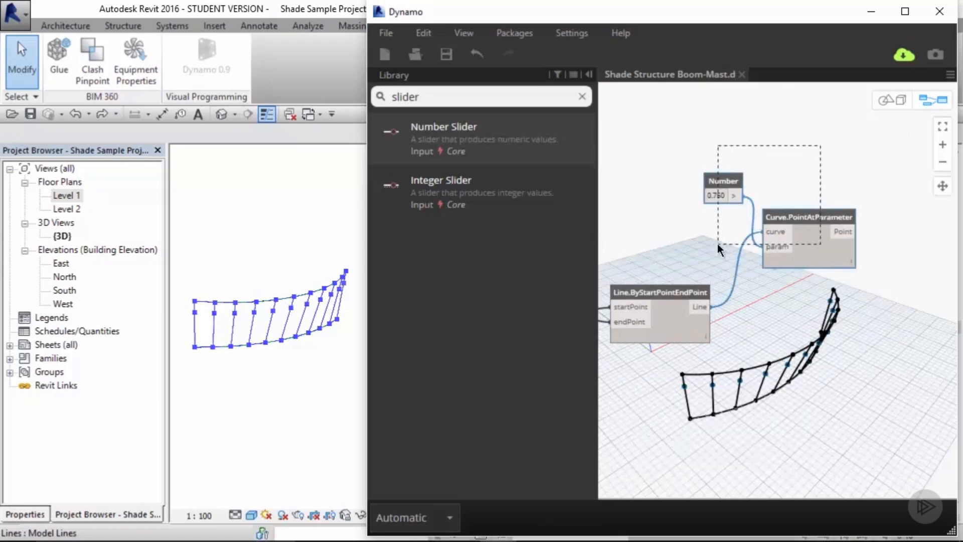
drag(805, 221, 830, 292)
Step: Set the Number value to 0.5
click(742, 268)
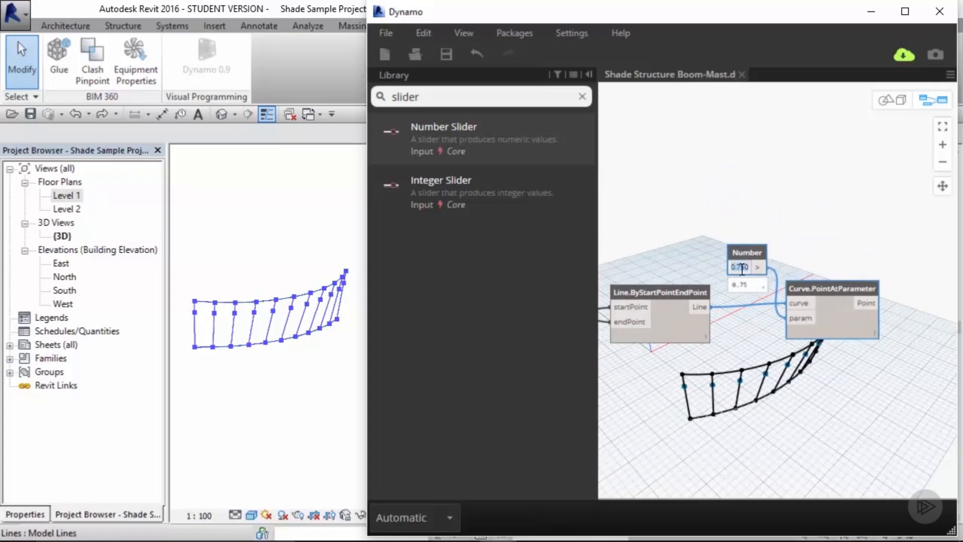
text(0.5)
key(Return)
click(802, 248)
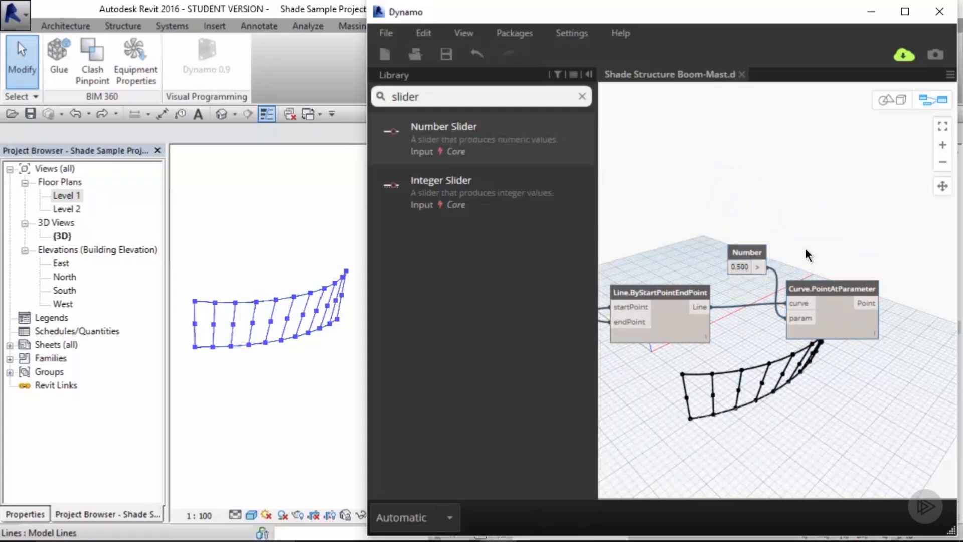
Step: Group the Line.ByStartPointEndPoint, Number and Curve.PointAtParameter nodes and title the group Midpoint
scroll(903, 215, down, 2)
drag(928, 205, 683, 327)
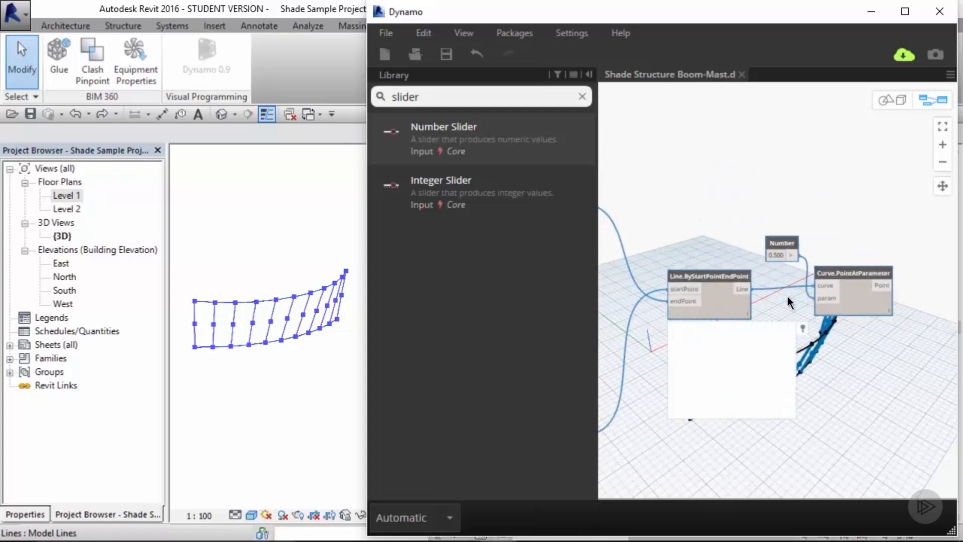
key(ctrl+g)
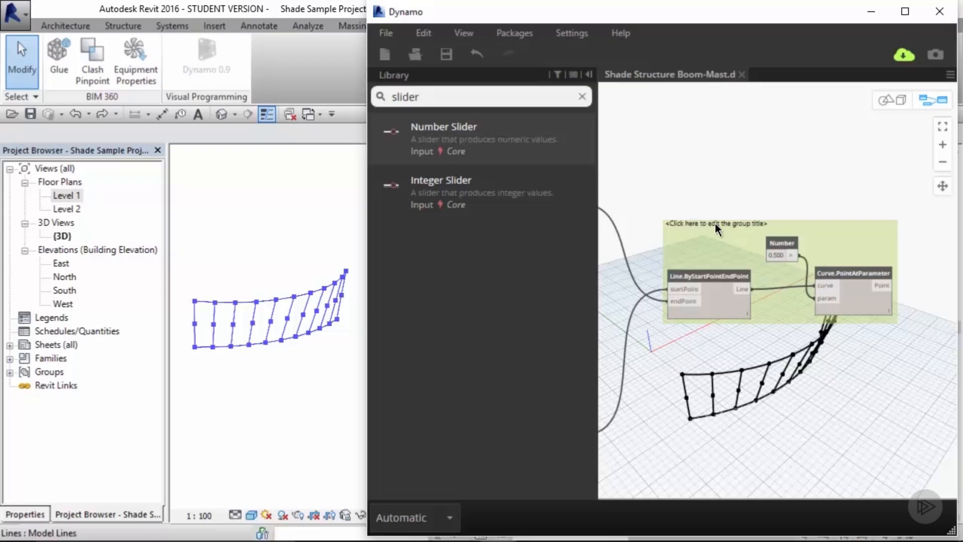
double_click(715, 223)
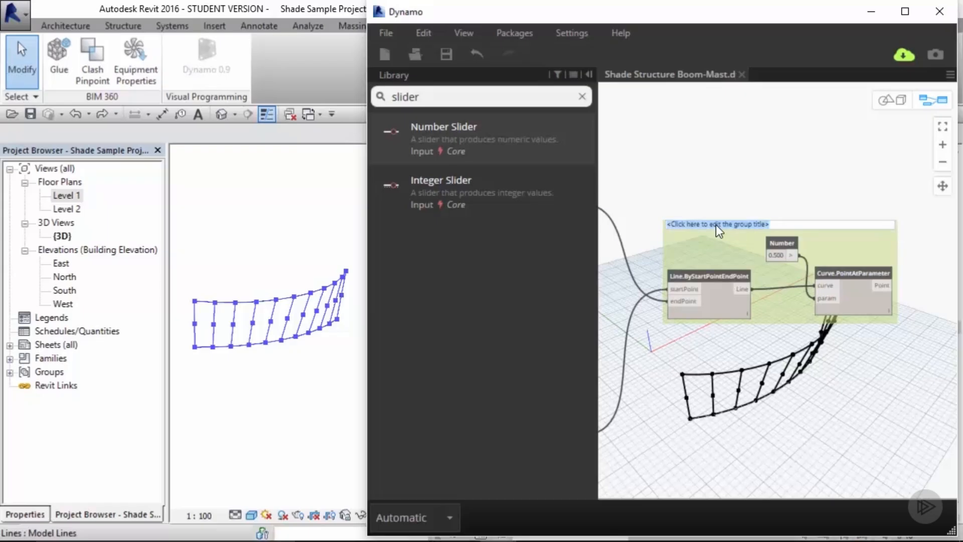
text(Midpoint)
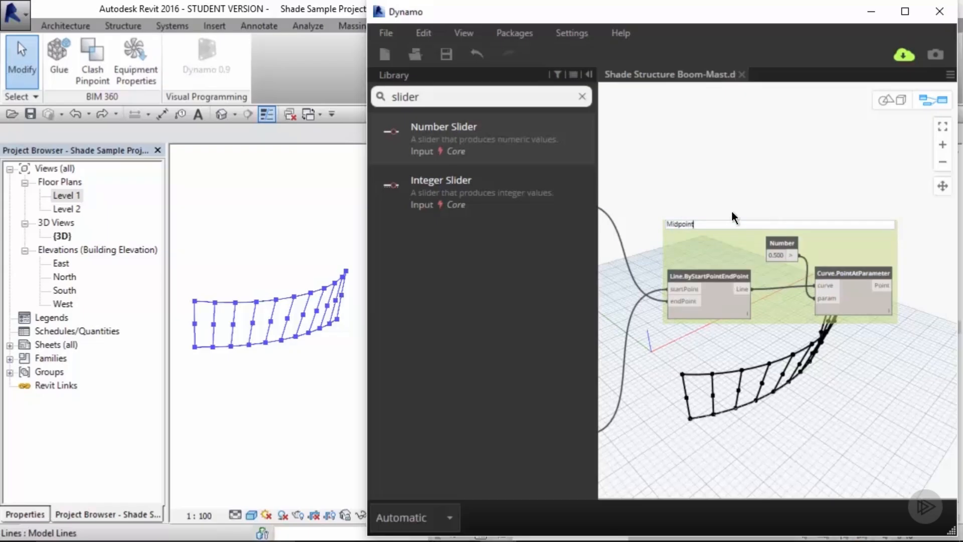
click(731, 209)
Step: Enlarge the font size of the Midpoint group's title
right_click(710, 225)
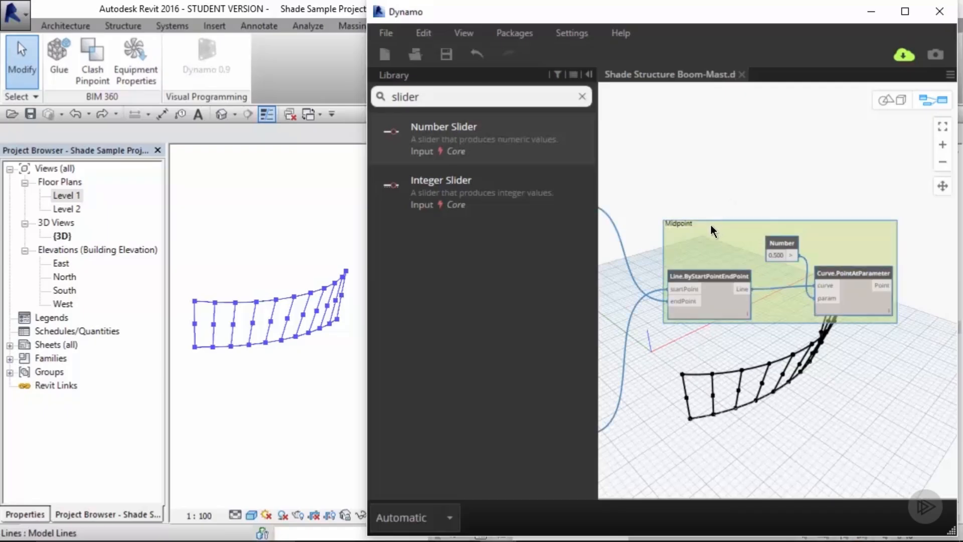
mouse_move(775, 288)
click(667, 370)
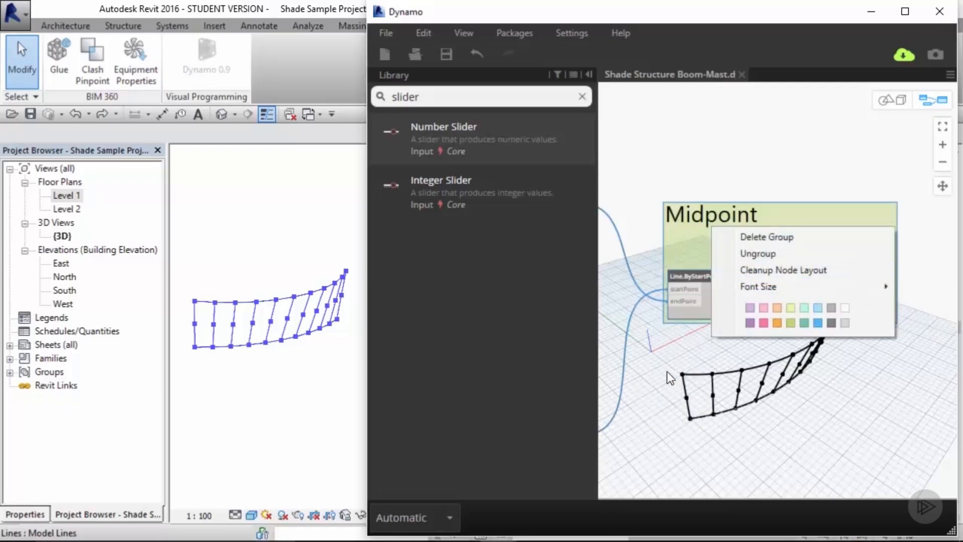
scroll(733, 172, down, 5)
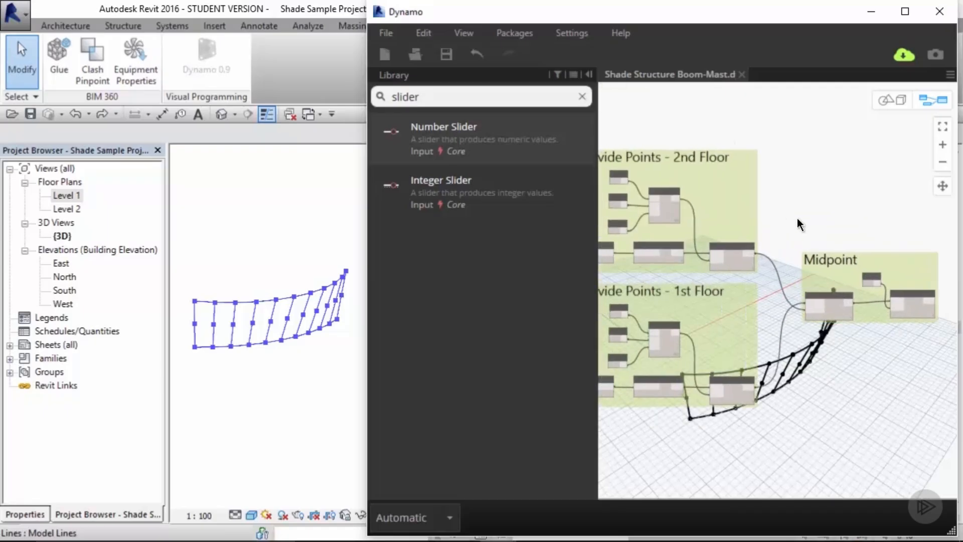
middle_drag(798, 222, 813, 224)
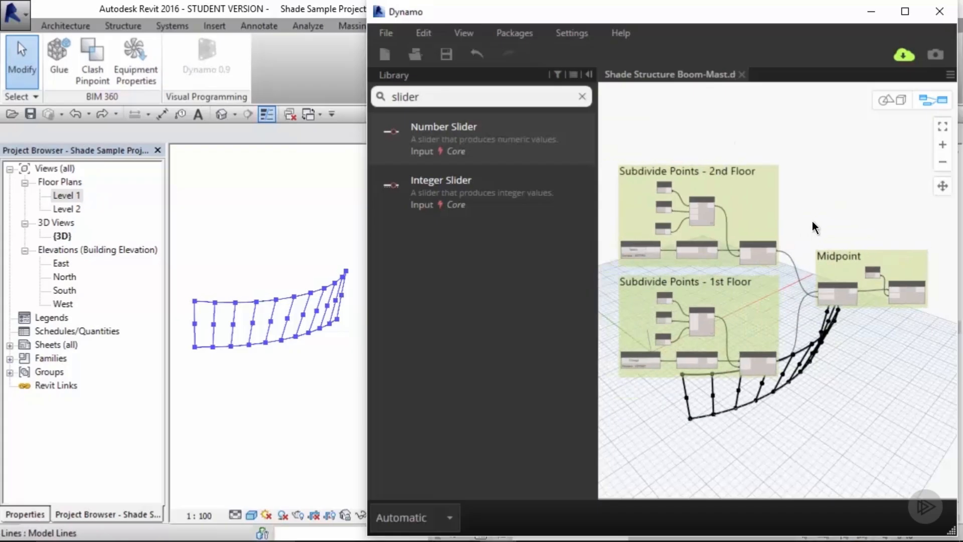
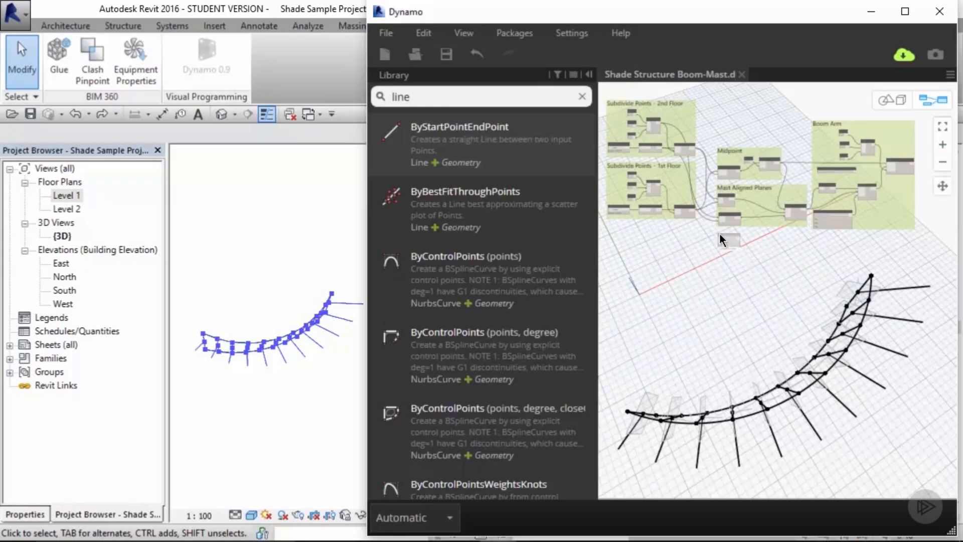
Step: Add a Curve.EndPoint node and place it beside the Line.ByStartPointDirectionLength node in the Boom Arm group
scroll(697, 150, up, 6)
scroll(711, 215, up, 4)
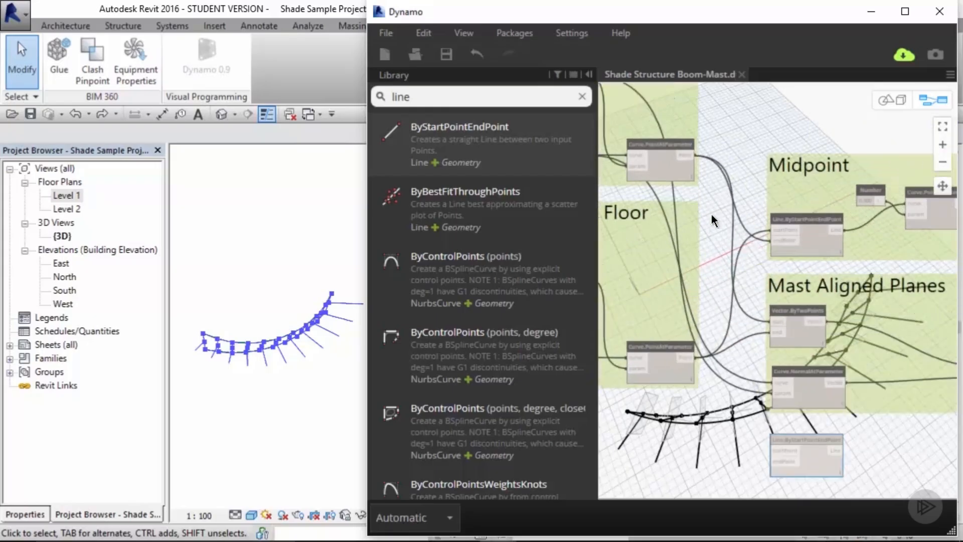
scroll(740, 186, down, 2)
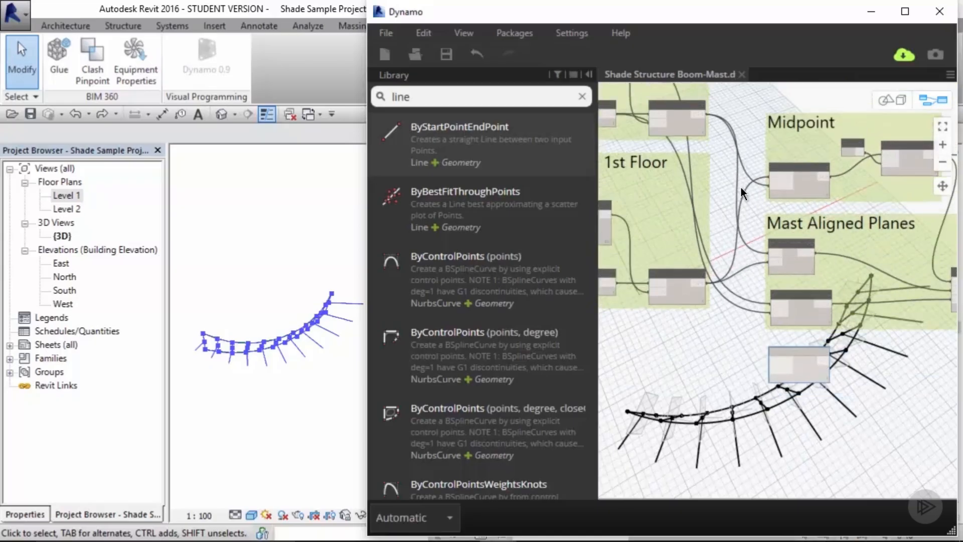
scroll(741, 191, up, 2)
middle_drag(741, 192, 741, 205)
drag(696, 122, 781, 407)
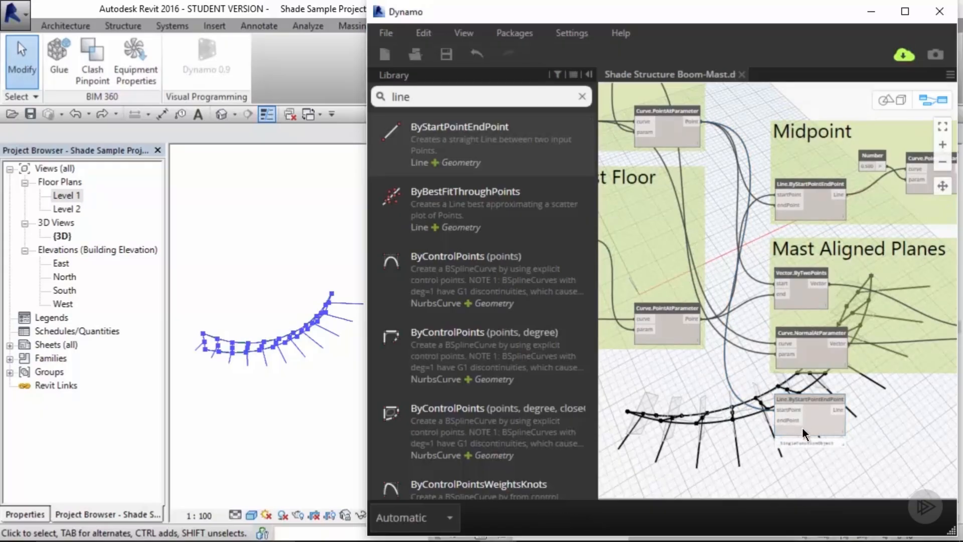
drag(422, 98, 351, 91)
text(c)
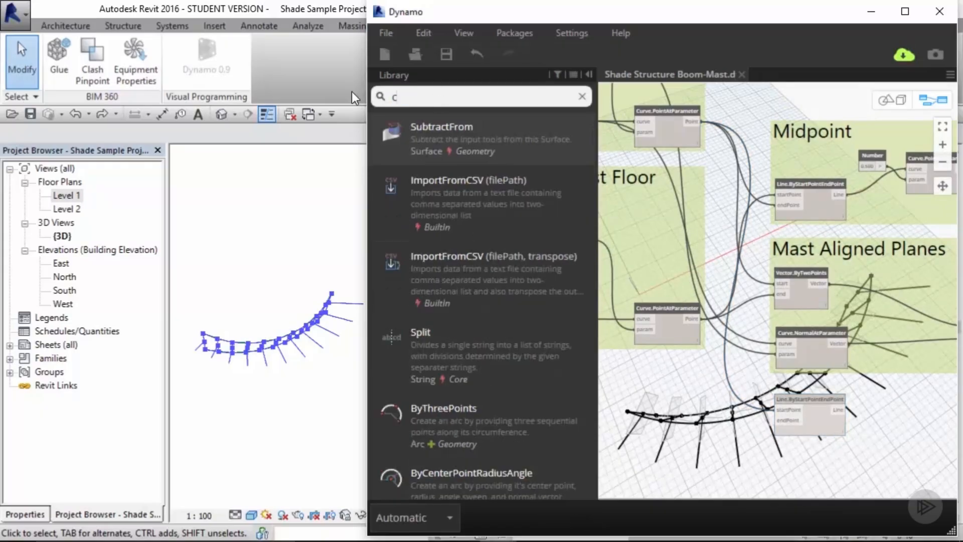
text(urve.endpoint)
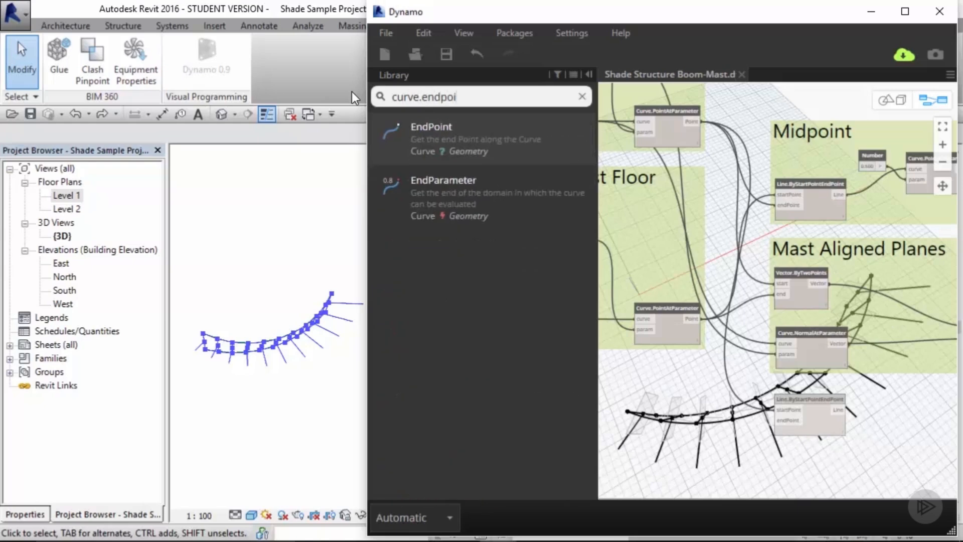
click(426, 141)
middle_drag(844, 345, 799, 335)
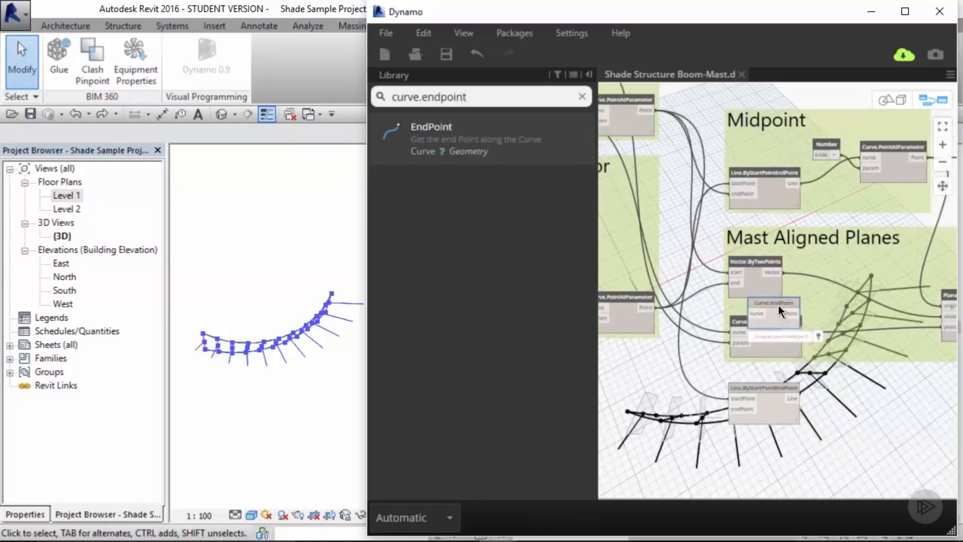
drag(778, 305, 885, 399)
middle_drag(885, 398, 687, 393)
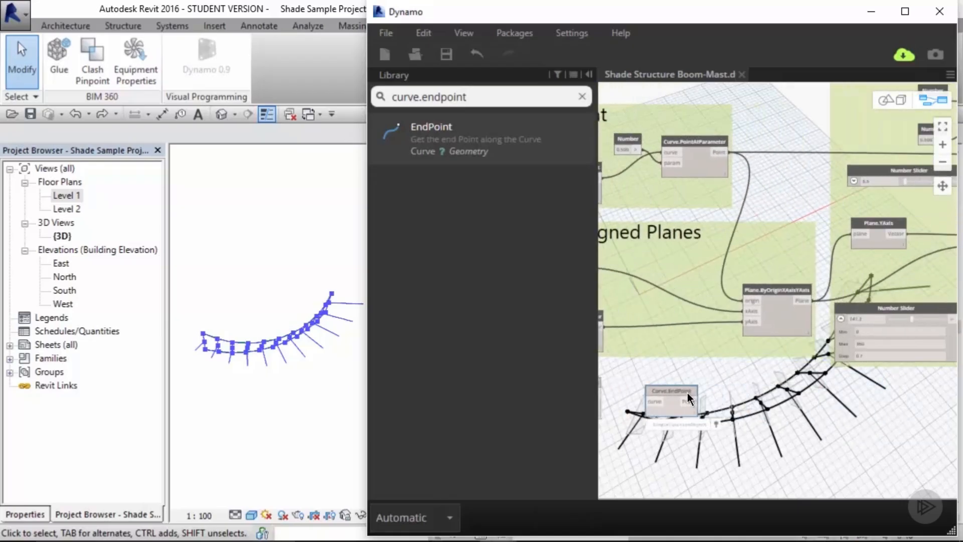
scroll(687, 392, down, 3)
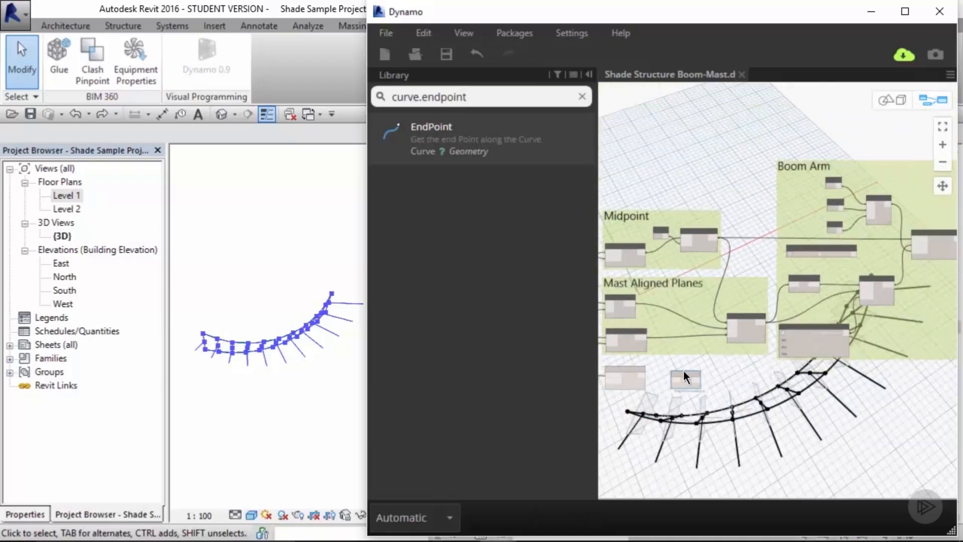
drag(684, 372, 871, 358)
middle_drag(904, 340, 730, 357)
drag(694, 376, 829, 258)
scroll(816, 254, up, 3)
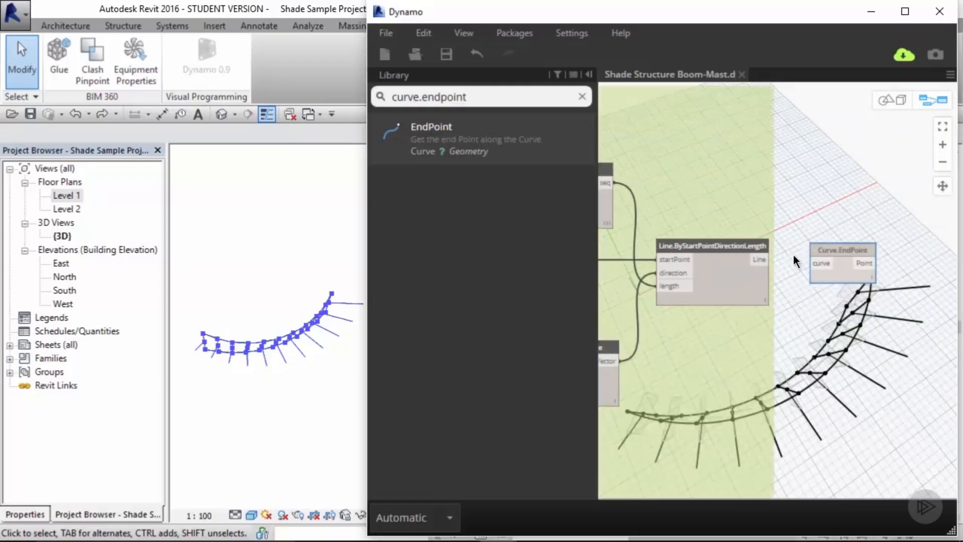
Step: Connect the Line.ByStartPointDirectionLength Line output to the Curve.EndPoint curve input
click(761, 260)
click(819, 263)
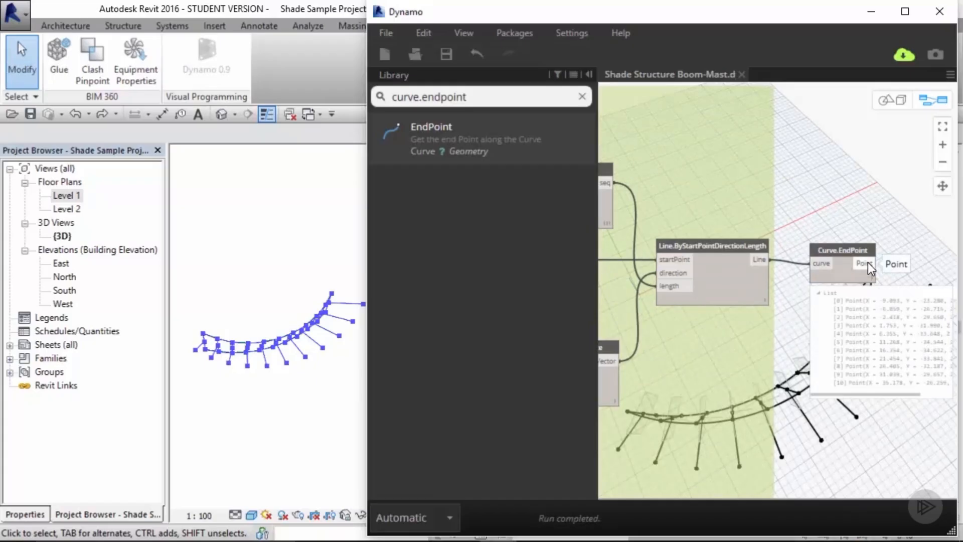
scroll(798, 289, down, 5)
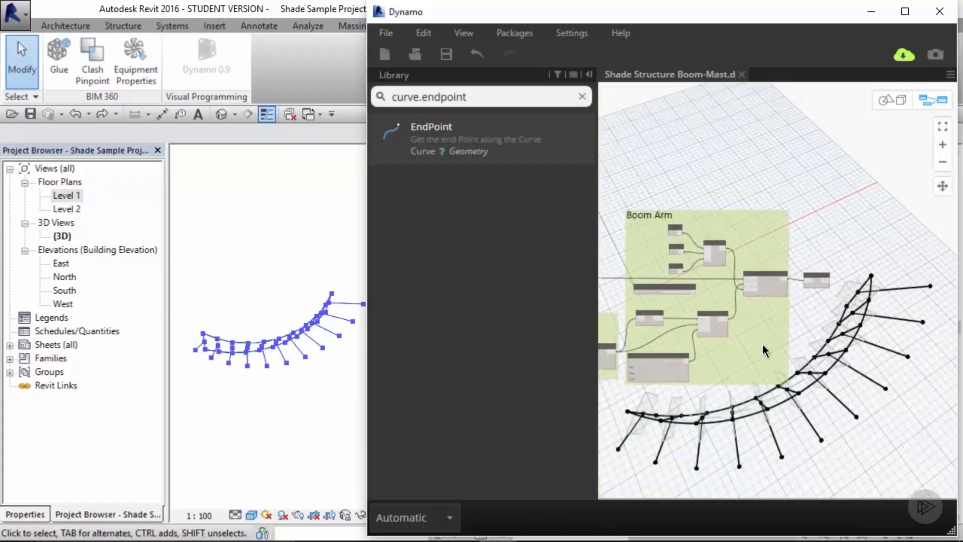
scroll(764, 312, down, 3)
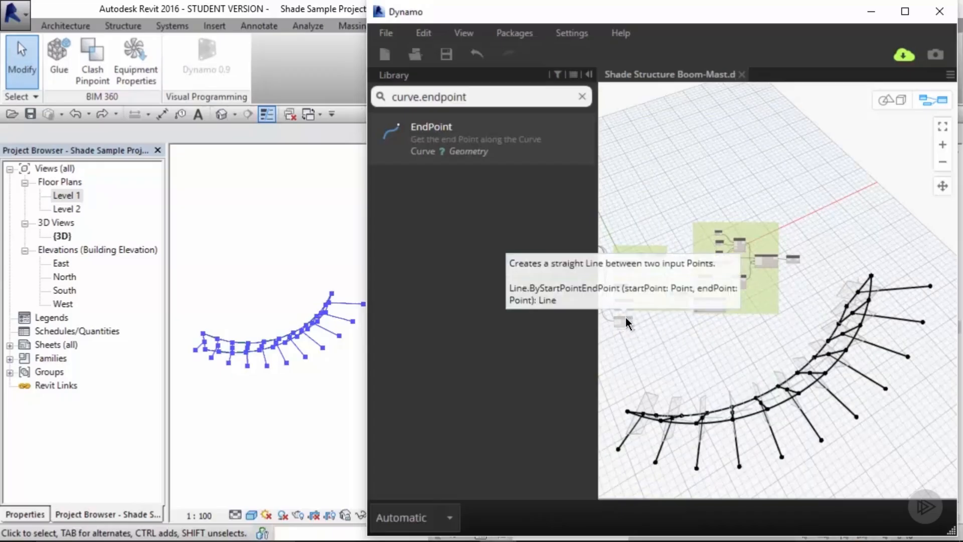
Step: Move the Line.ByStartPointEndPoint node next to Curve.EndPoint and wire its Point output into the endPoint input
drag(625, 317, 812, 204)
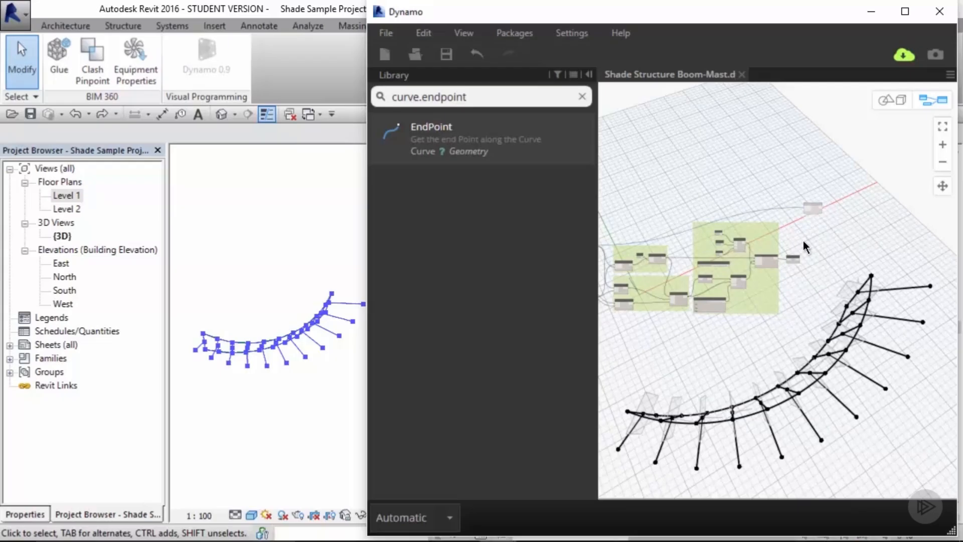
scroll(802, 240, up, 5)
drag(764, 386, 798, 230)
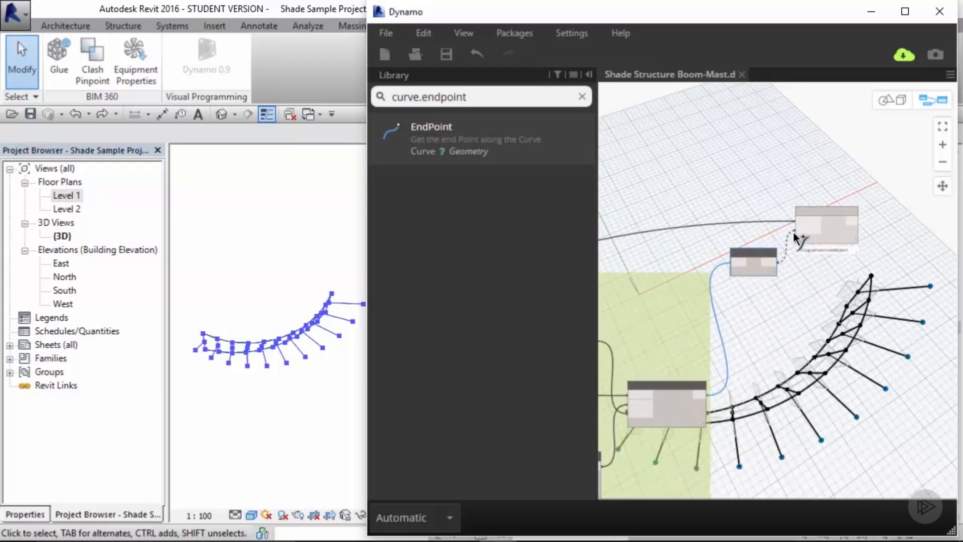
scroll(860, 229, up, 3)
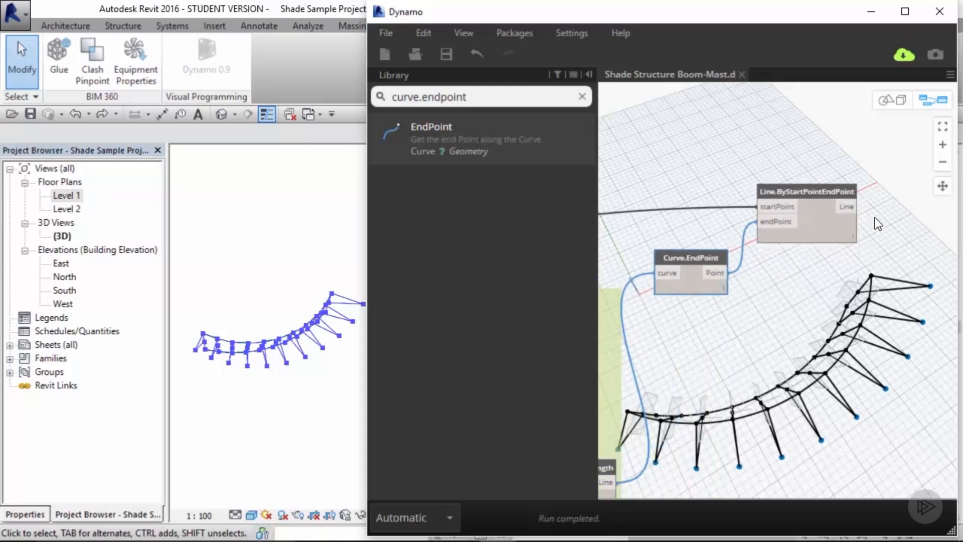
click(816, 194)
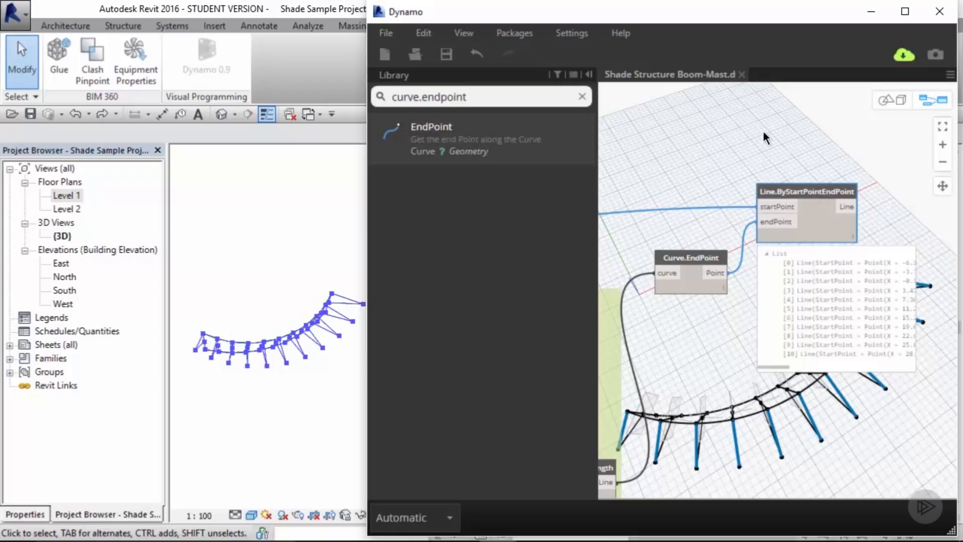
Step: Add a List.Slice node and feed the Curve.EndPoint points into its list input
click(582, 96)
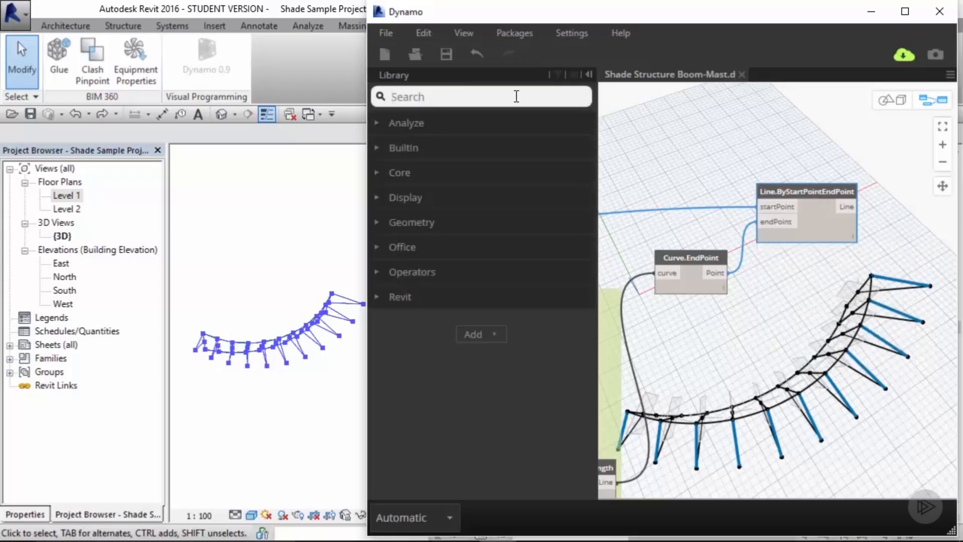
text(list.slice)
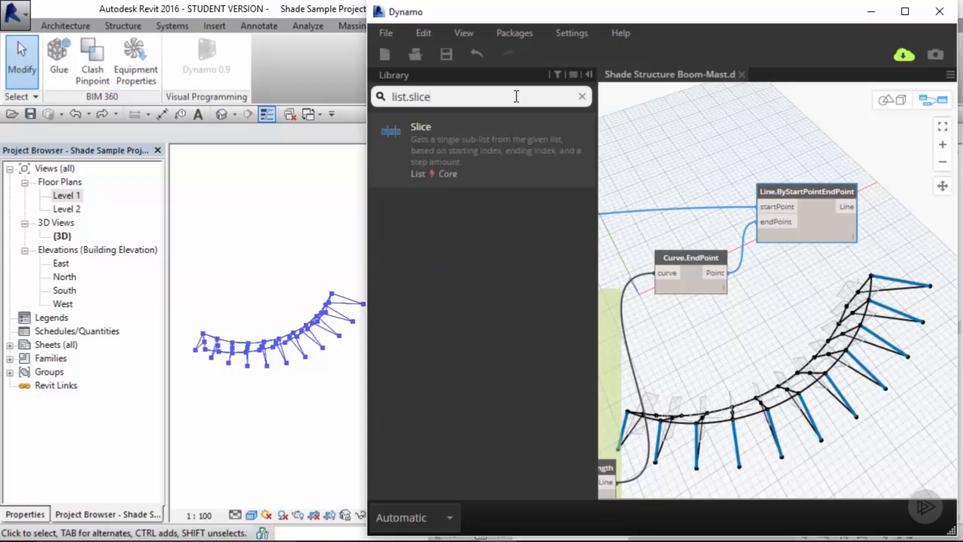
click(495, 135)
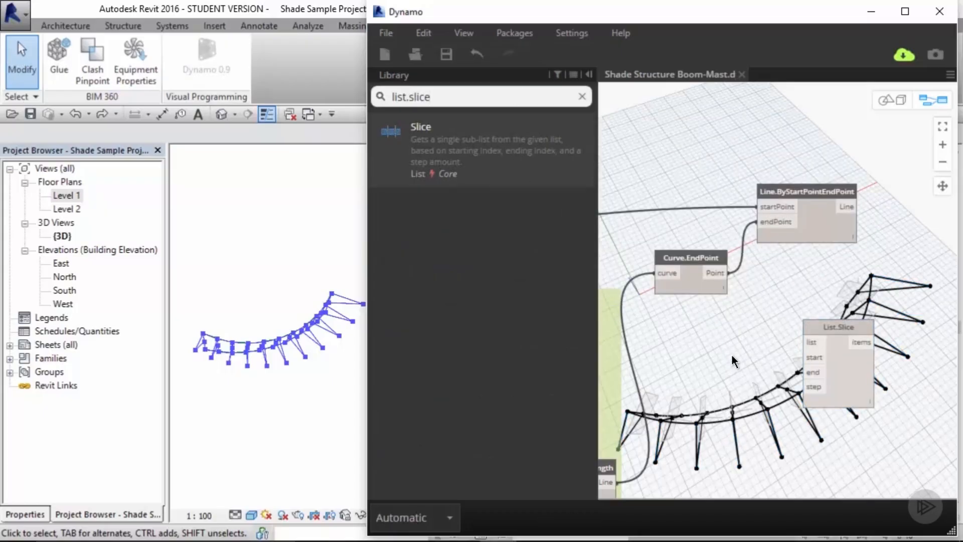
middle_drag(732, 318, 737, 236)
drag(833, 249, 833, 228)
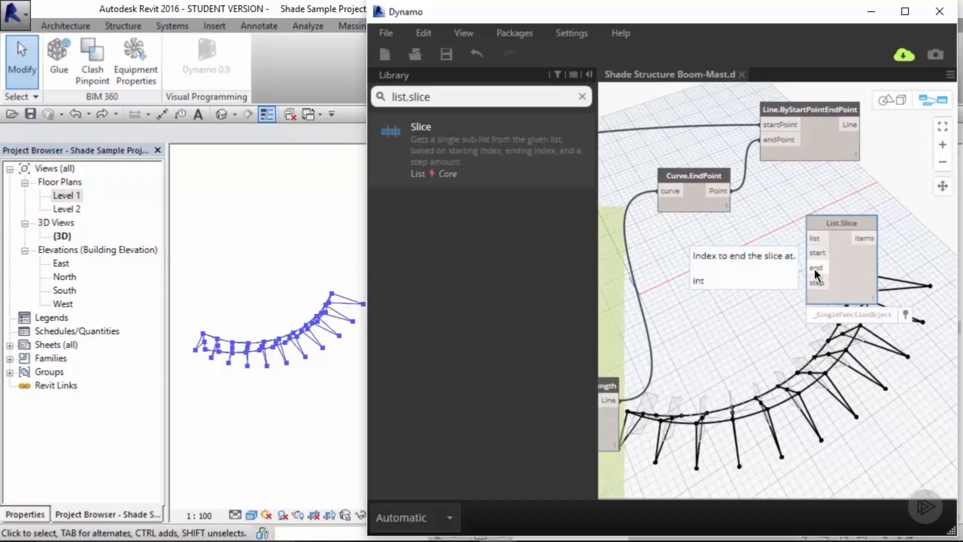
click(770, 319)
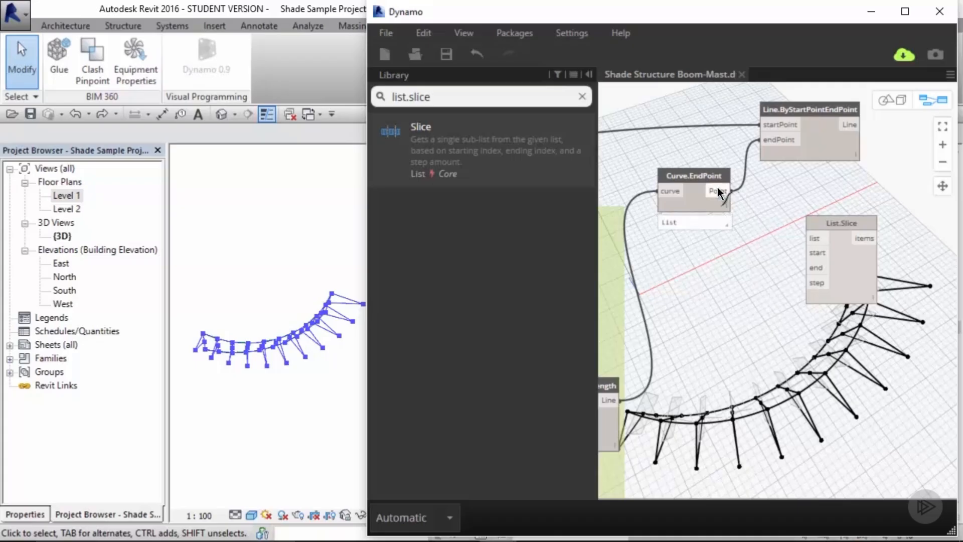
drag(718, 190, 813, 238)
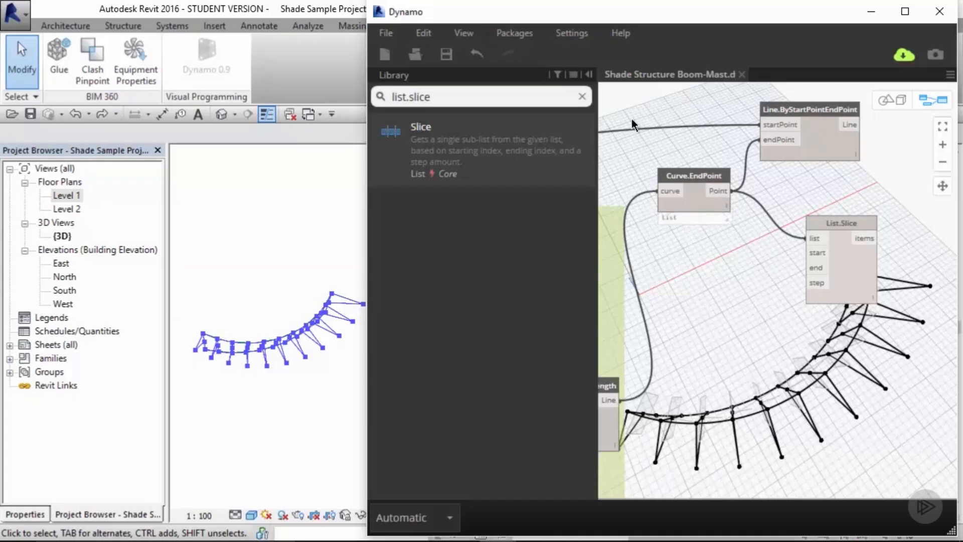
Step: Create a code block containing 1; and connect it to the List.Slice start and step inputs
click(582, 97)
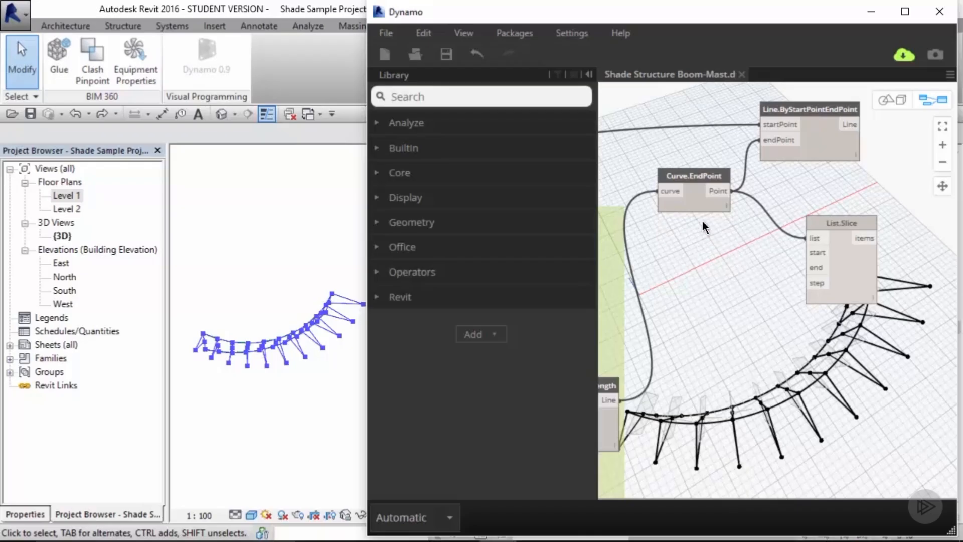
mouse_move(698, 206)
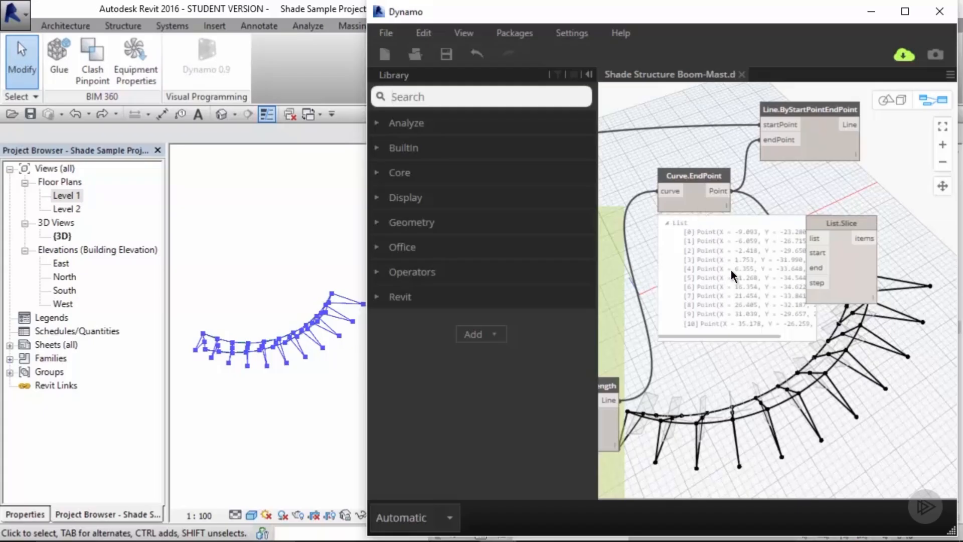
click(726, 362)
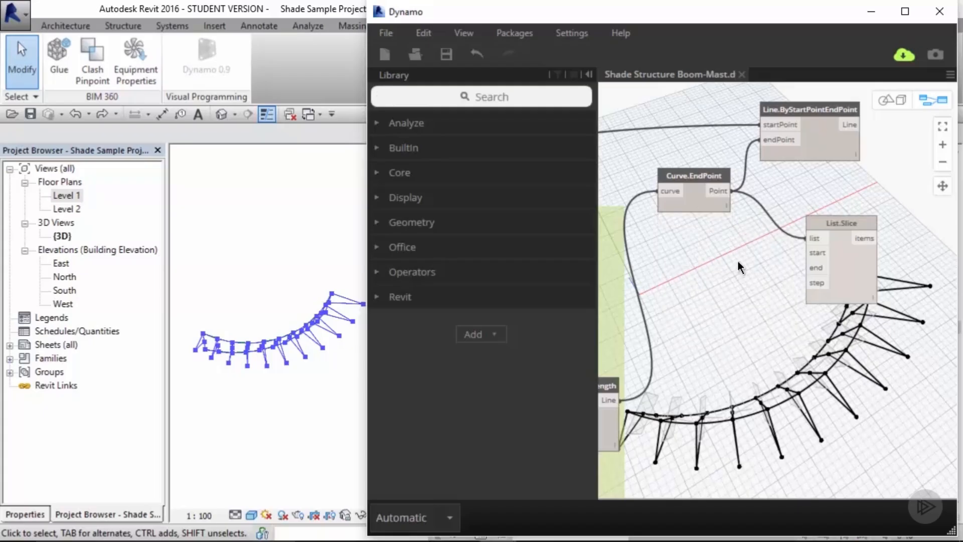
double_click(738, 263)
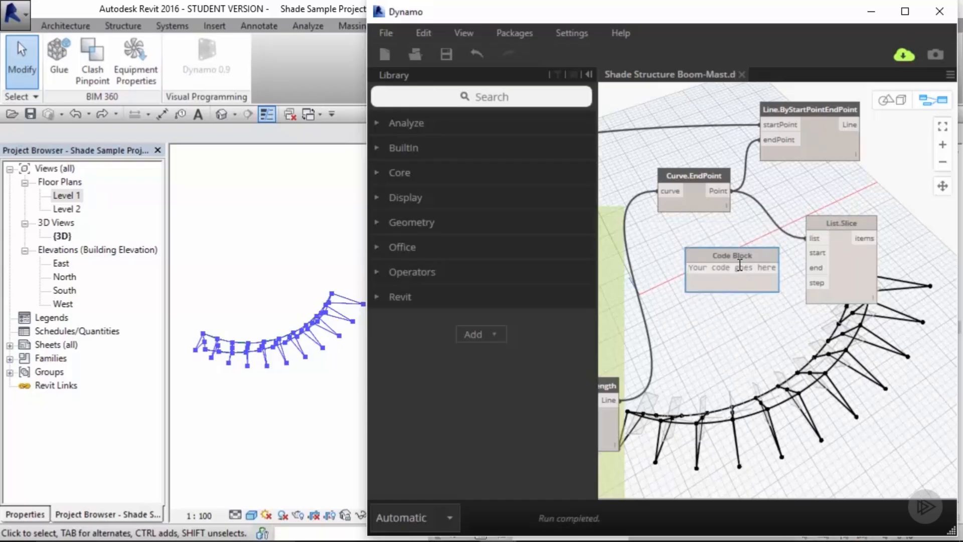
text(1;)
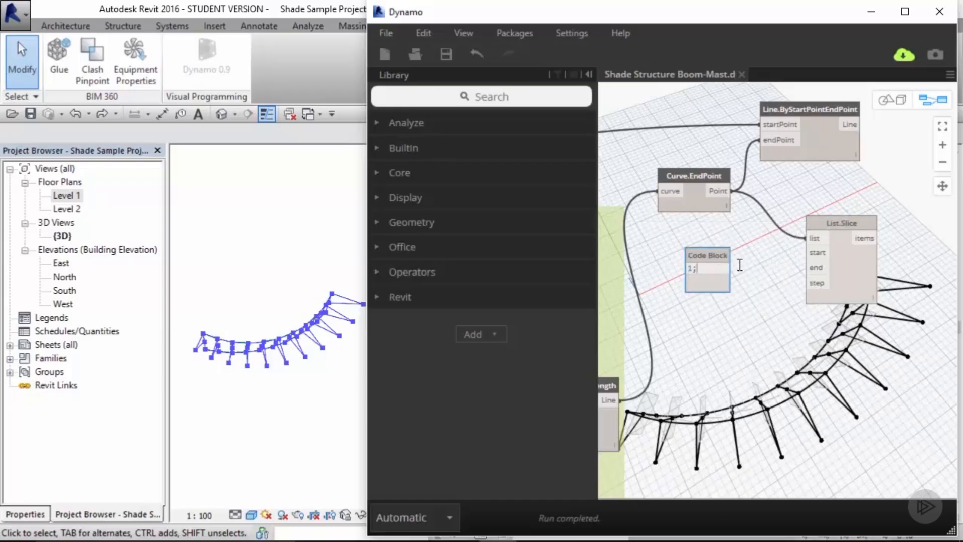
key(Return)
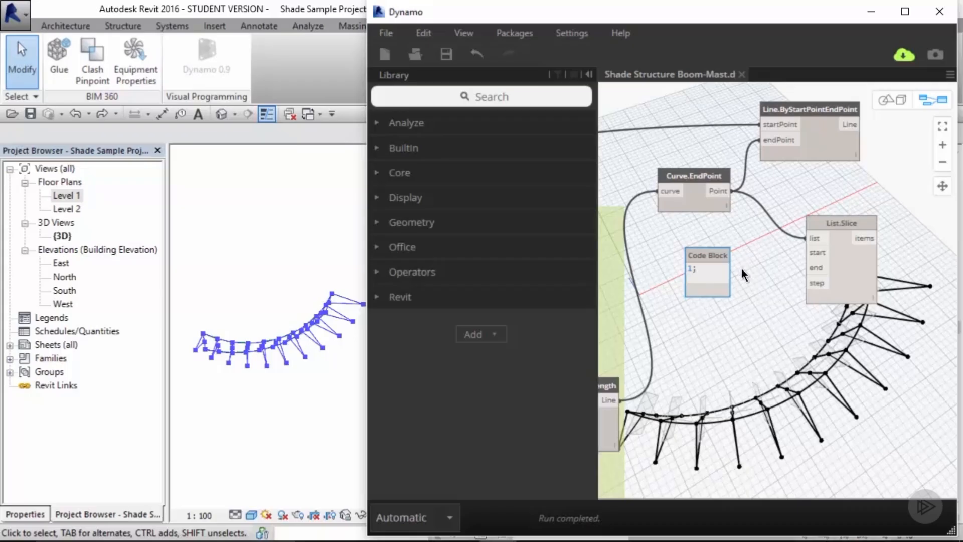
click(741, 269)
drag(727, 269, 808, 253)
click(733, 269)
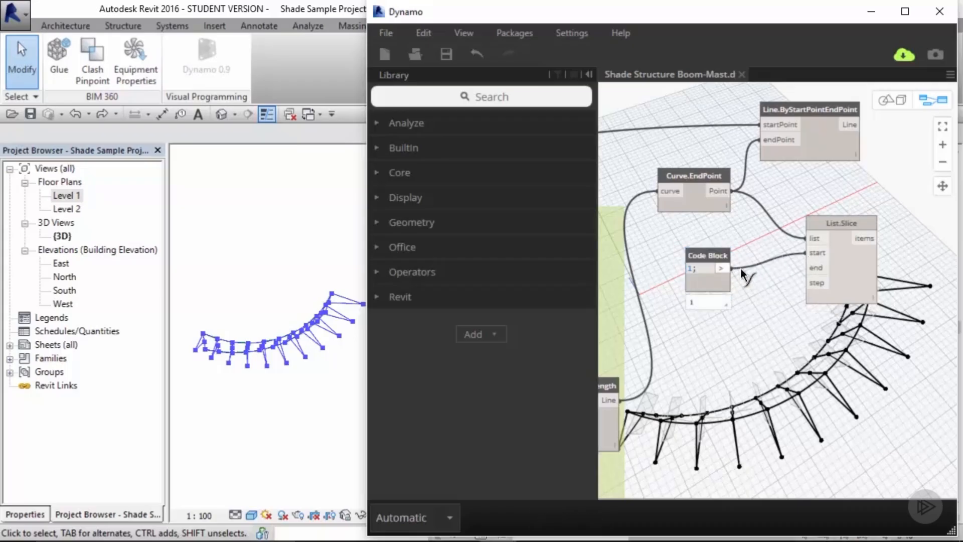
click(807, 284)
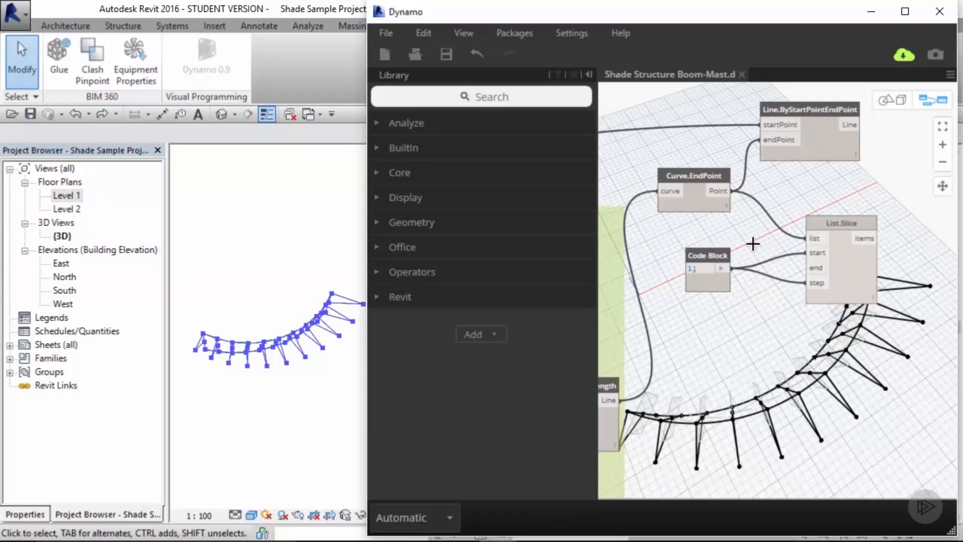
Step: Move the List.Slice node further to the right of the code block
mouse_move(721, 242)
middle_down()
mouse_move(653, 240)
mouse_move(706, 237)
middle_up()
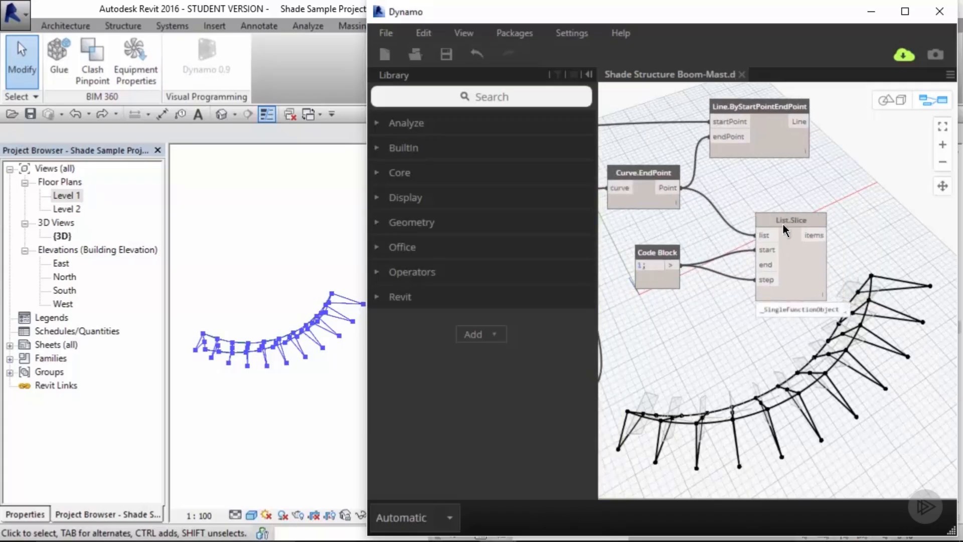
drag(782, 224, 871, 224)
click(728, 223)
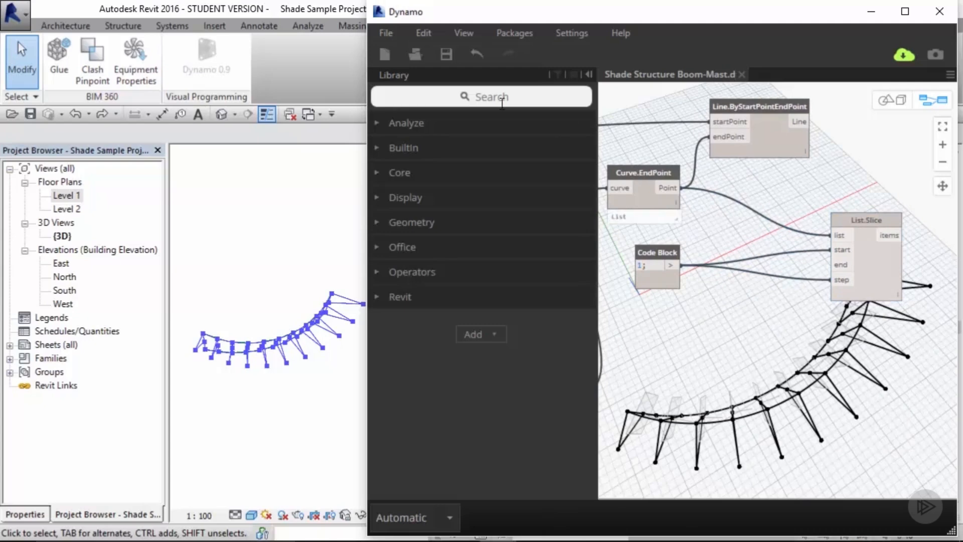
Step: Add a List.Count node and feed the Curve.EndPoint points into its list input
click(499, 100)
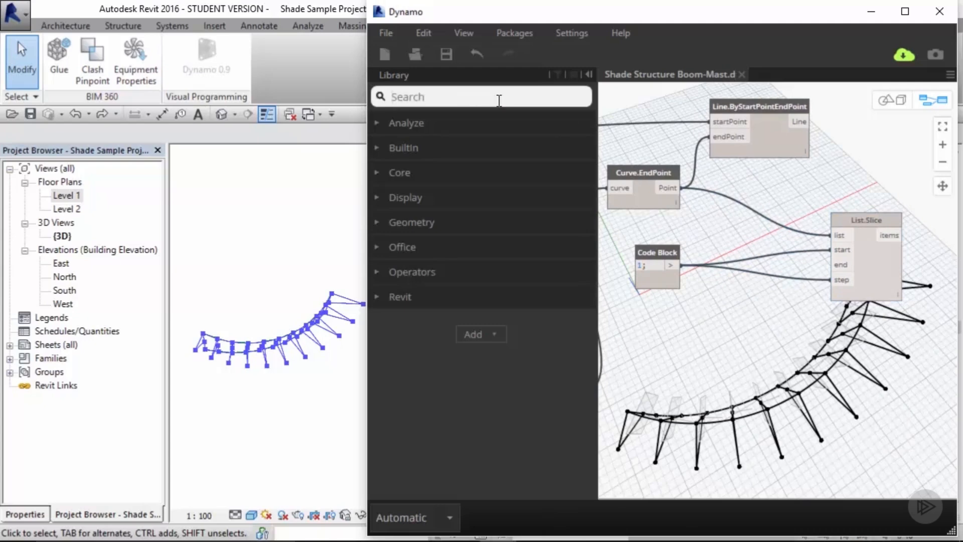
text(list)
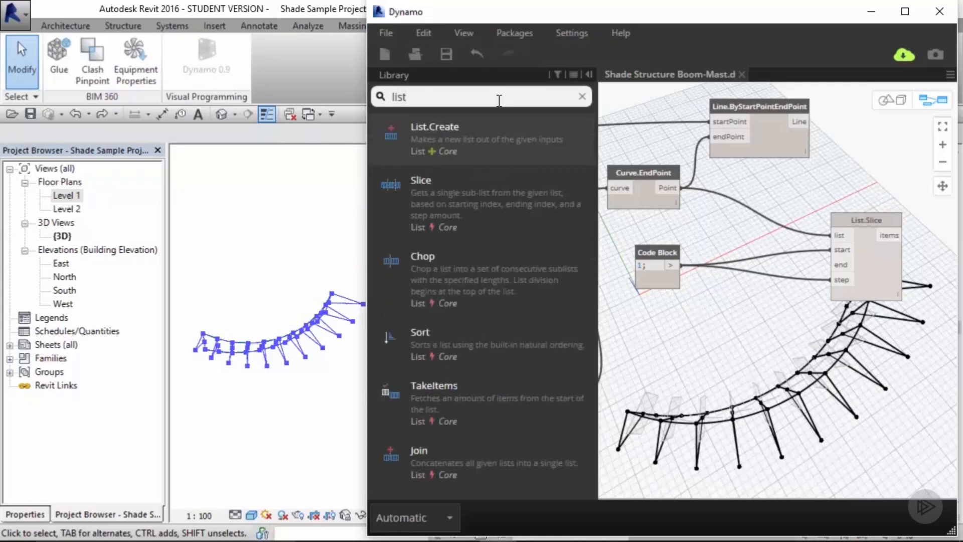
text( count)
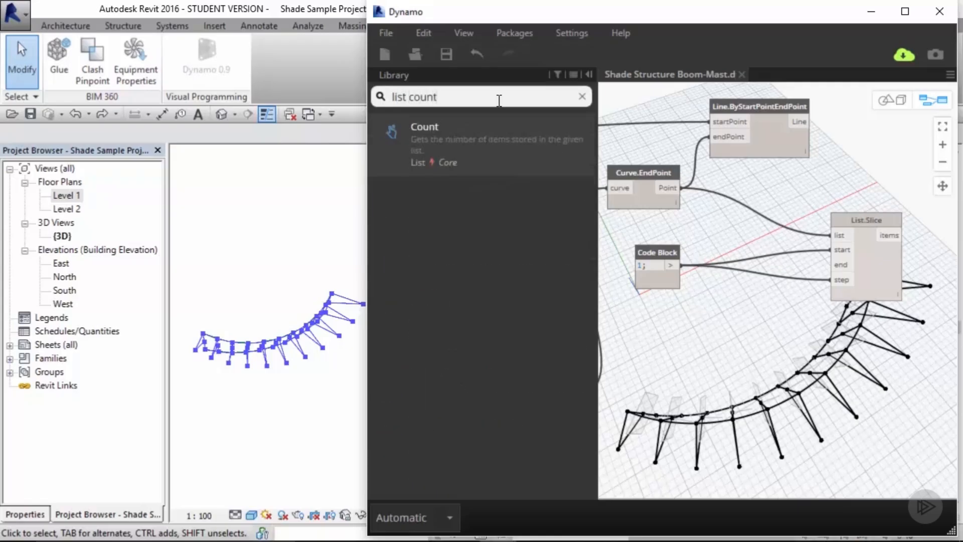
click(477, 131)
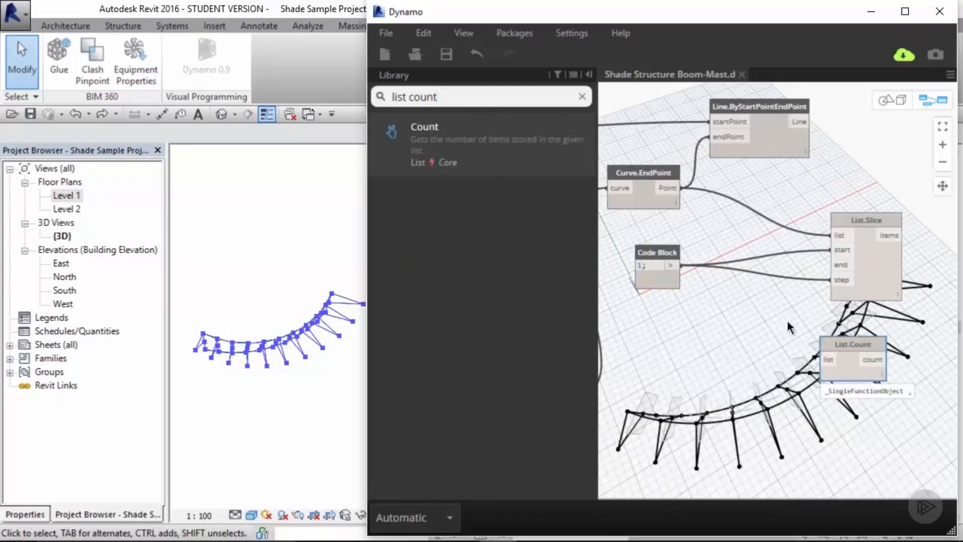
drag(847, 343, 723, 220)
drag(675, 189, 731, 282)
click(701, 246)
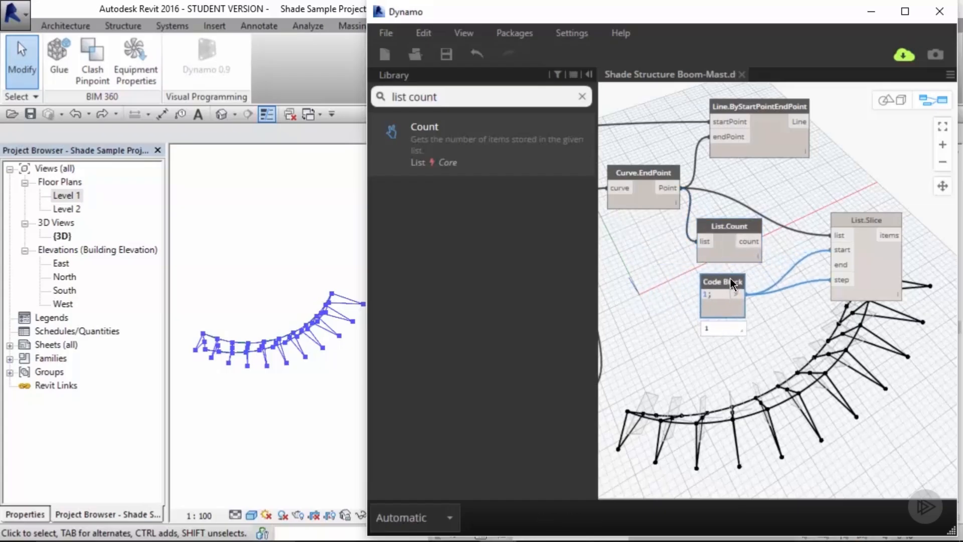
Step: Connect the List.Count count output to the List.Slice end input
click(735, 196)
middle_drag(770, 206, 747, 205)
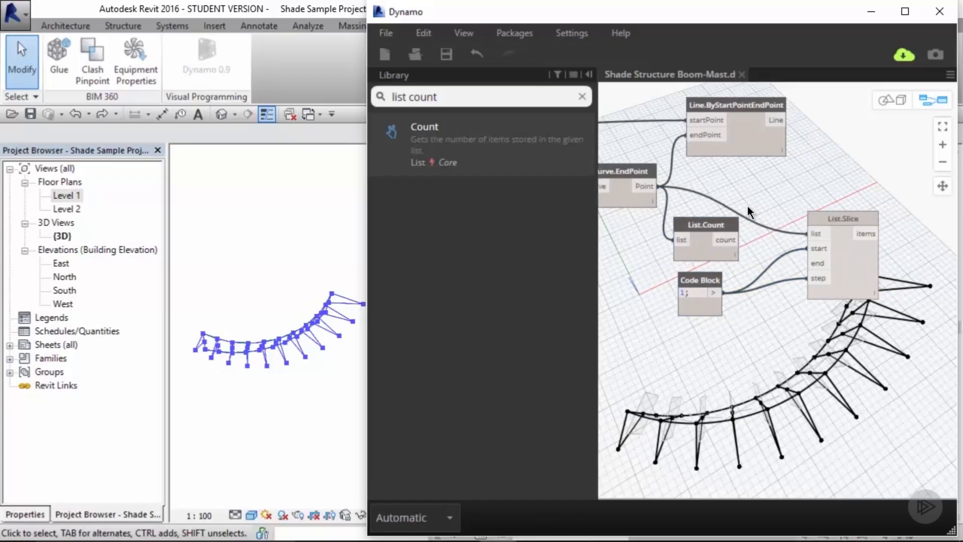
drag(741, 240, 814, 264)
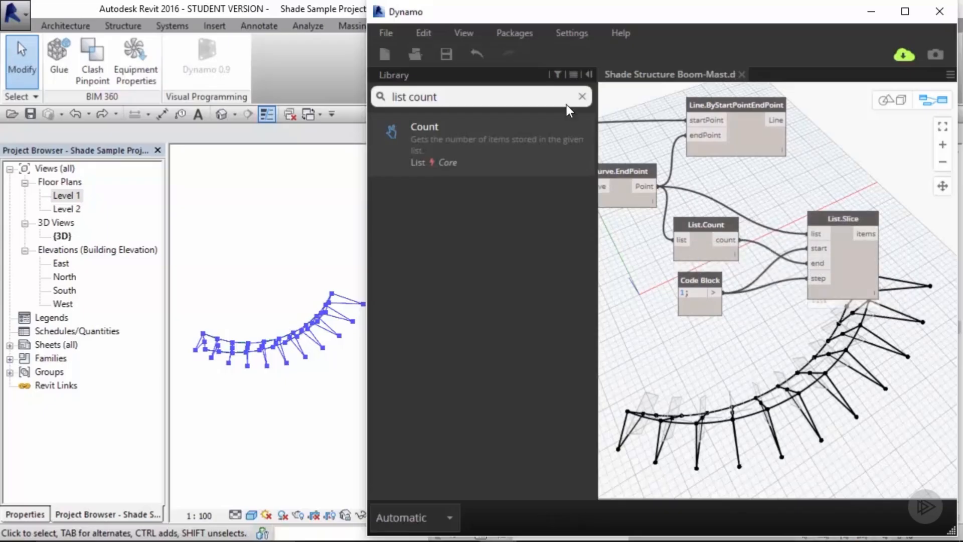
Step: Add a Watch node connected to the Curve.EndPoint points to inspect them
key(ctrl+a)
text(watch)
click(425, 133)
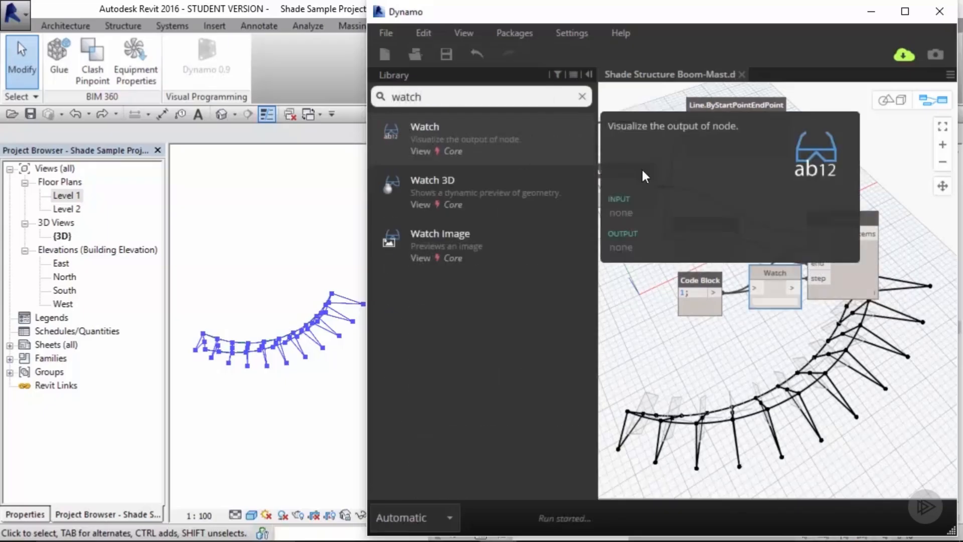
drag(774, 280, 841, 147)
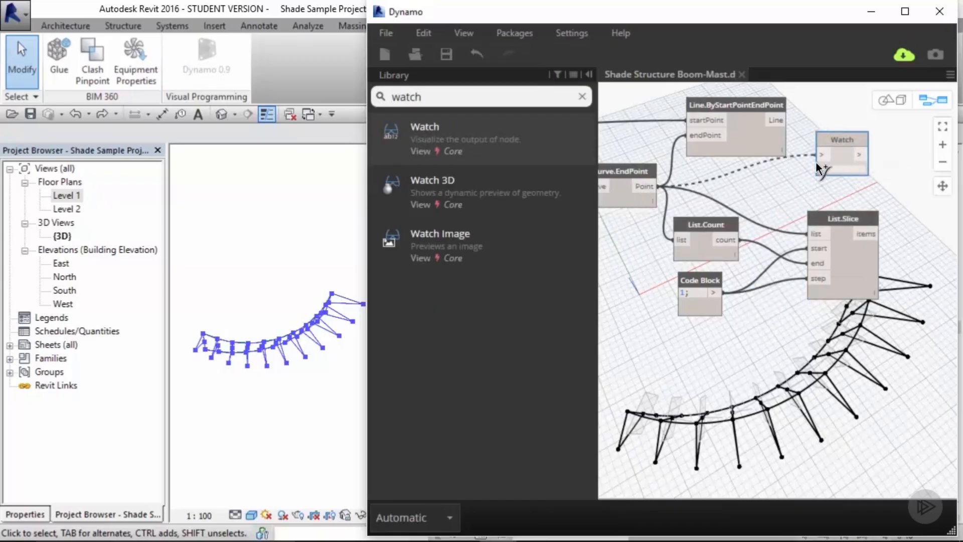
drag(658, 186, 821, 154)
middle_drag(850, 193, 715, 223)
drag(742, 165, 850, 131)
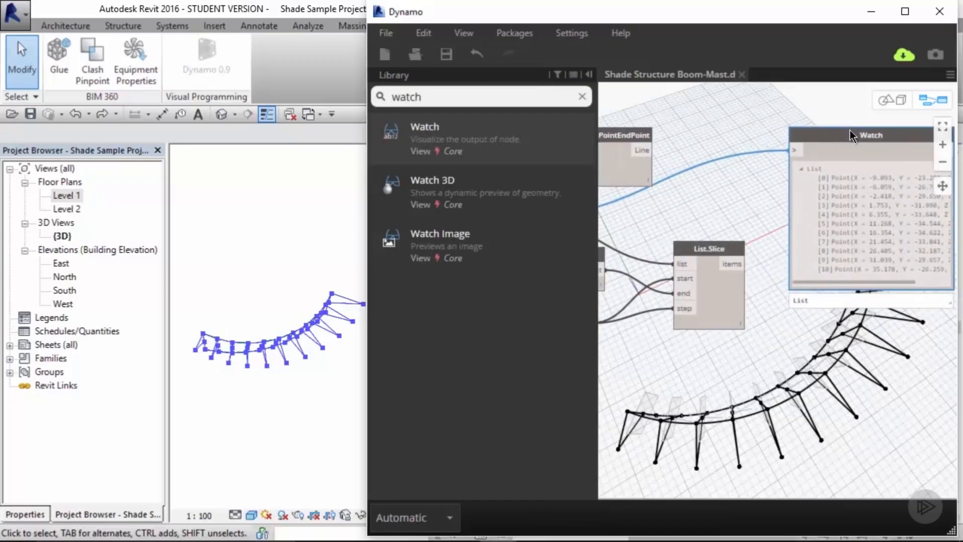
Step: Duplicate the Watch node and connect it to the List.Slice items output to compare the lists
key(ctrl+c)
key(ctrl+v)
middle_drag(833, 245, 797, 235)
click(698, 253)
click(754, 311)
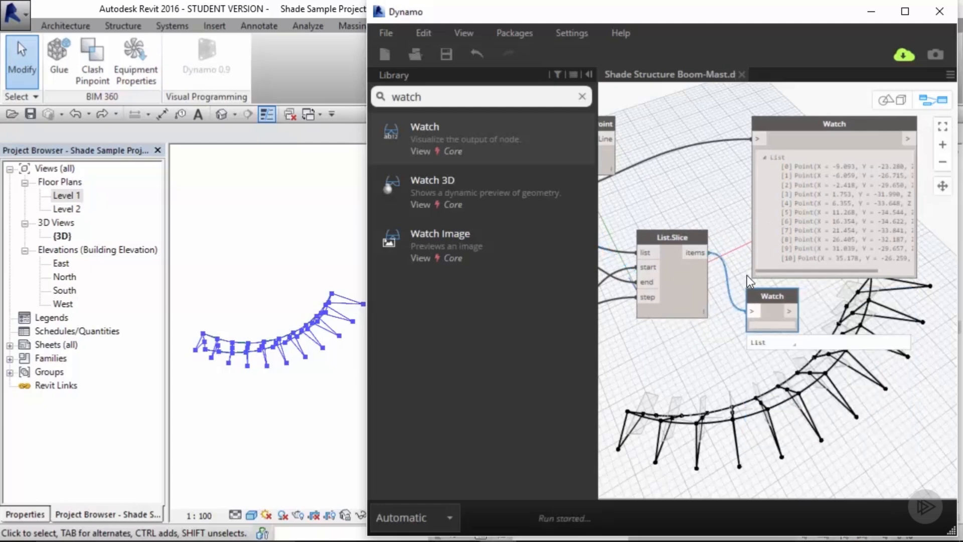
middle_drag(725, 223, 666, 206)
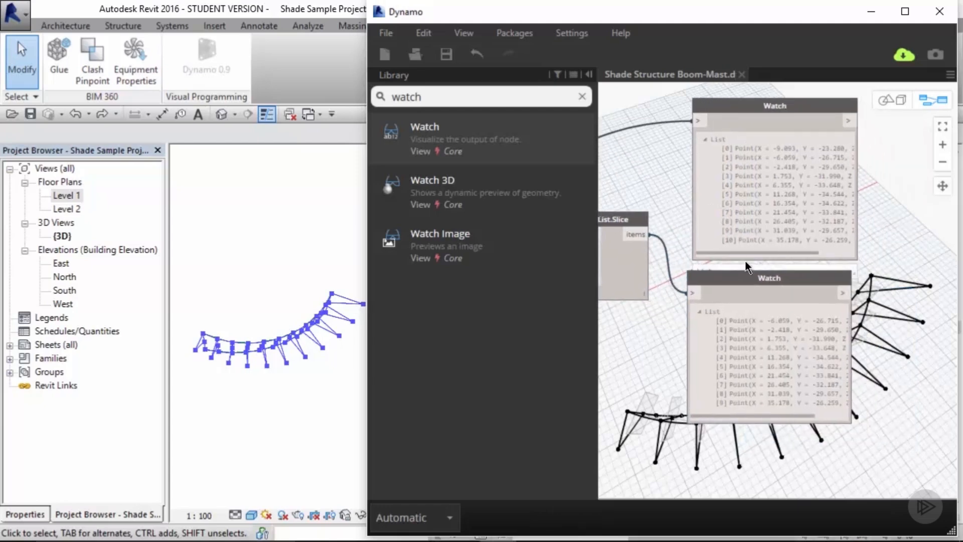
drag(750, 278, 755, 278)
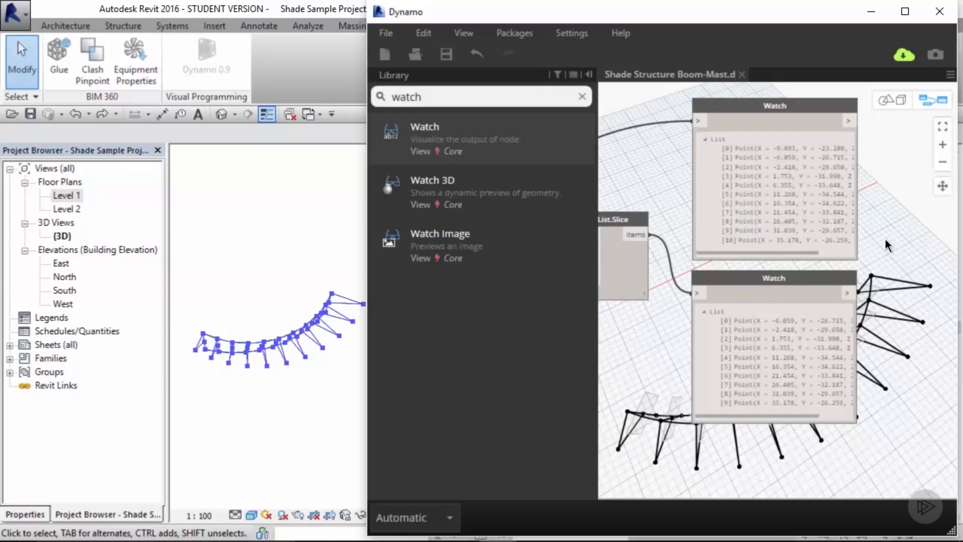
Step: Delete both Watch nodes
drag(868, 164, 815, 297)
key(Delete)
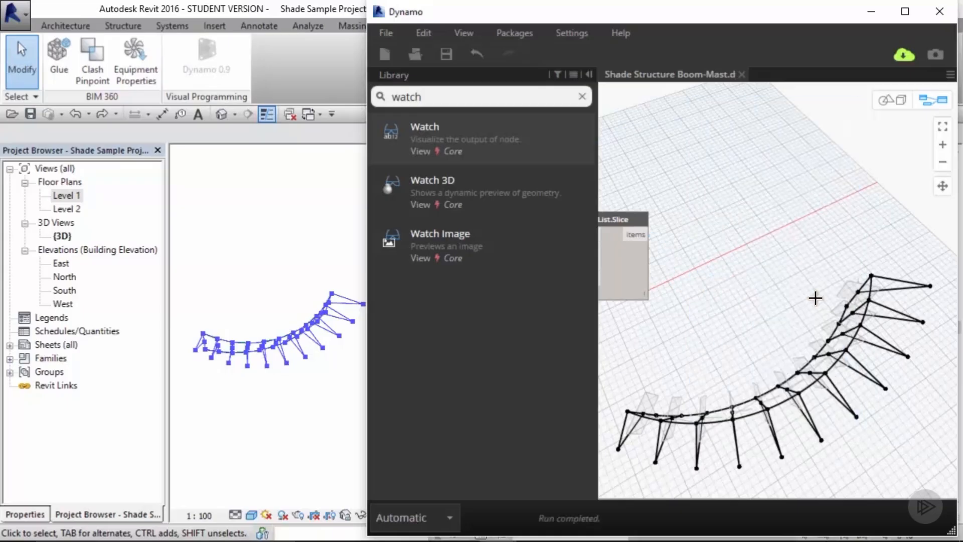
scroll(806, 247, down, 5)
scroll(836, 191, up, 3)
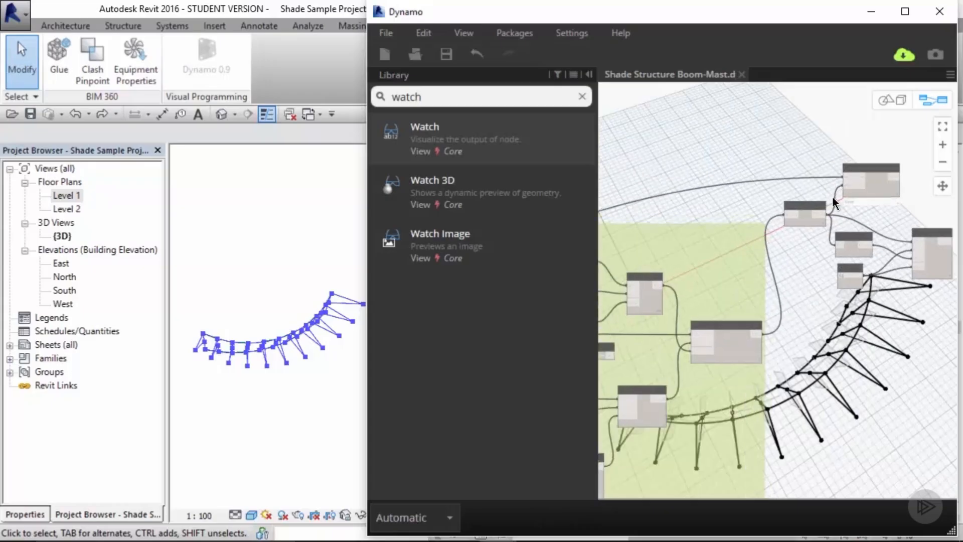
Step: Duplicate the Line.ByStartPointEndPoint node and wire the List.Slice items into its endPoint input
mouse_move(772, 164)
key(ctrl+c)
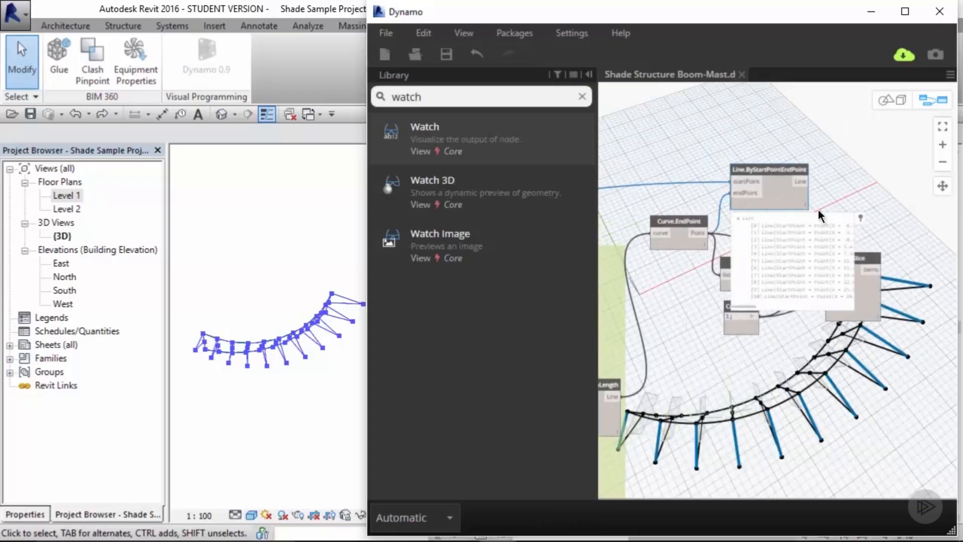
key(ctrl+v)
middle_drag(877, 190, 795, 186)
drag(800, 178, 893, 208)
click(820, 252)
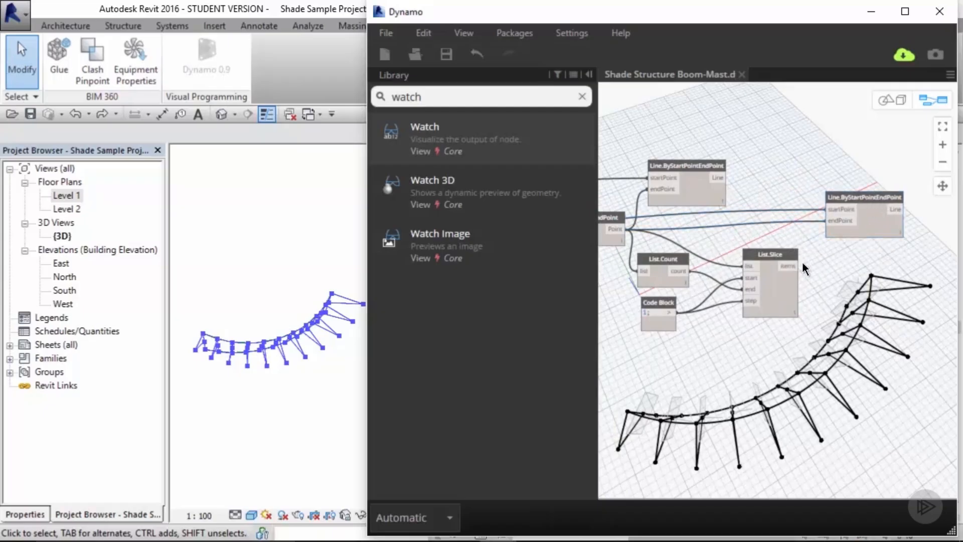
drag(797, 266, 828, 221)
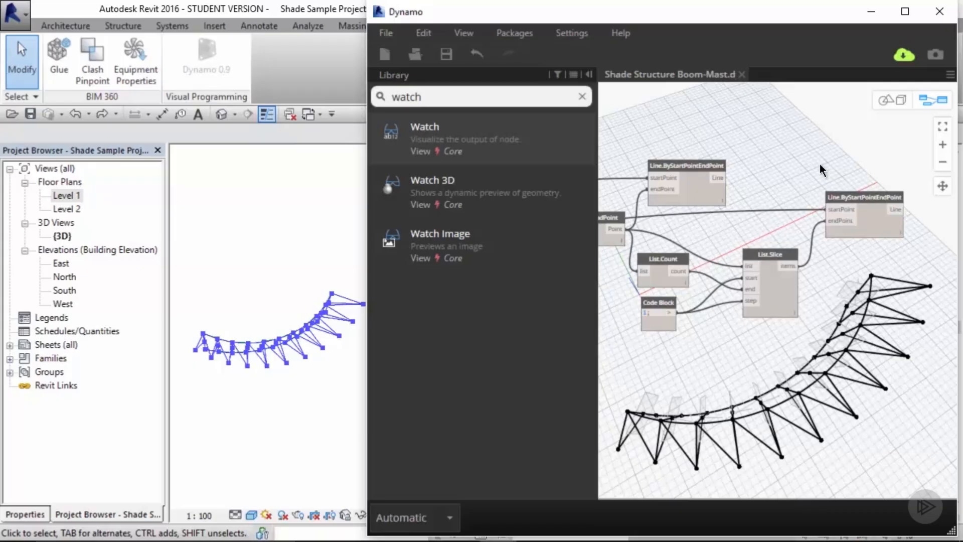
middle_drag(925, 216, 850, 219)
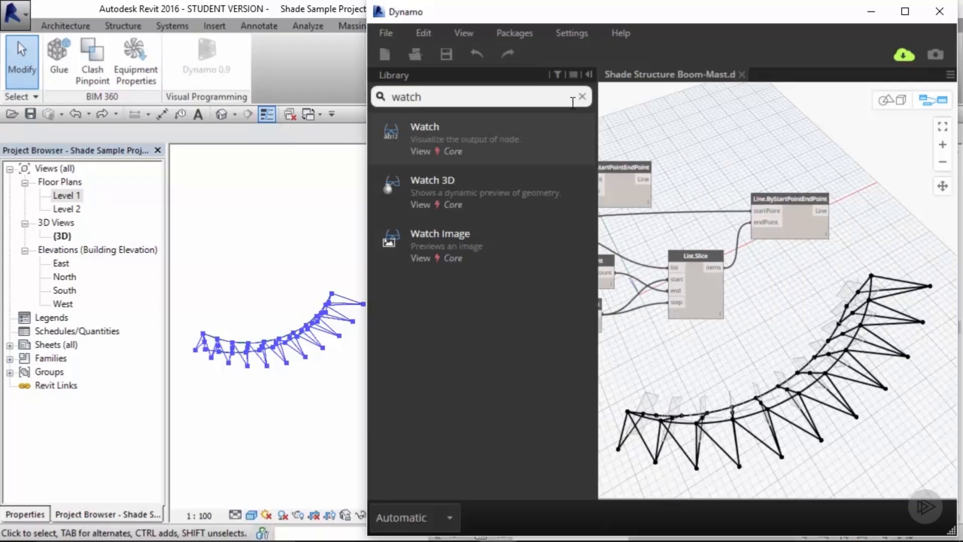
Step: Add a Watch node on the new line node's output and duplicate it
click(456, 134)
drag(789, 296, 882, 215)
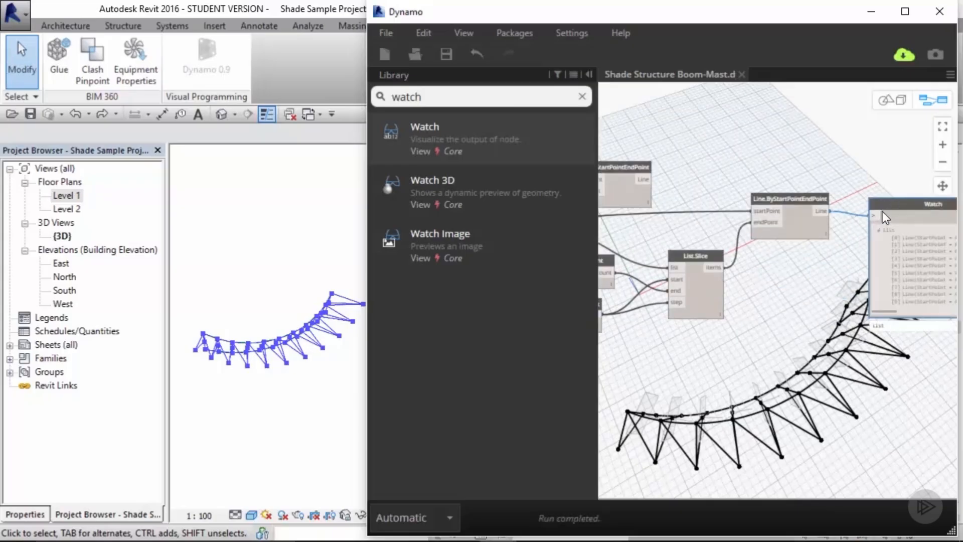
middle_drag(882, 212, 859, 260)
key(ctrl+c)
key(ctrl+v)
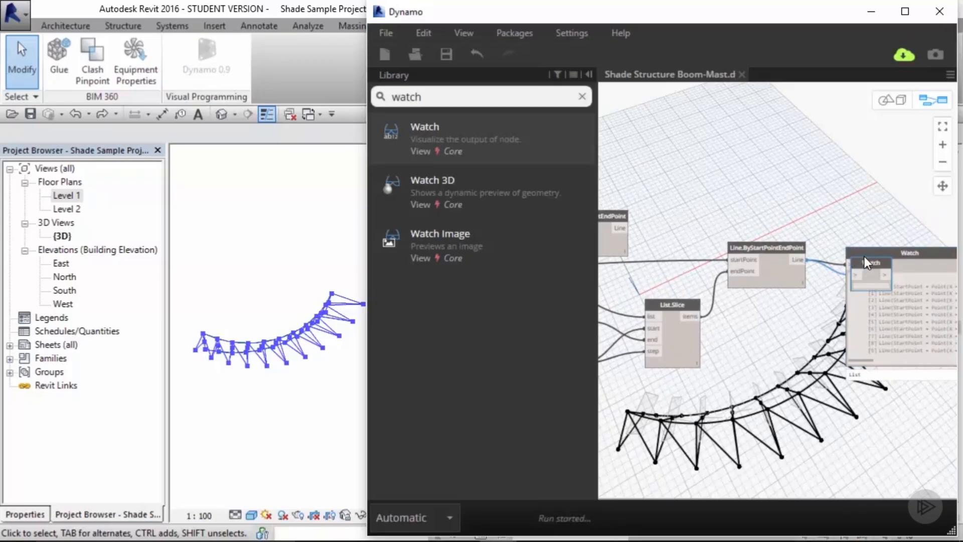
drag(865, 257, 842, 118)
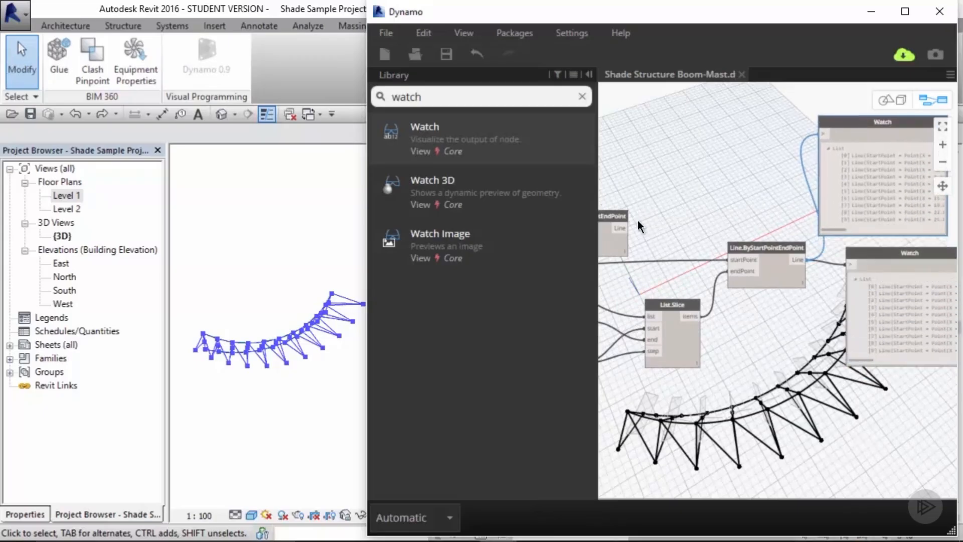
Step: Connect the original Line.ByStartPointEndPoint output to the second Watch and compare both line lists
drag(626, 228, 823, 142)
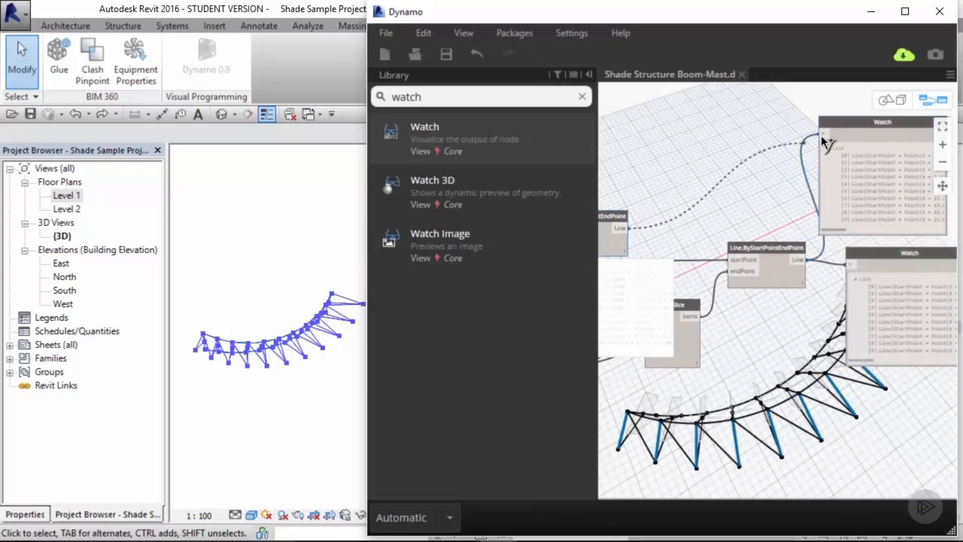
click(830, 133)
click(621, 226)
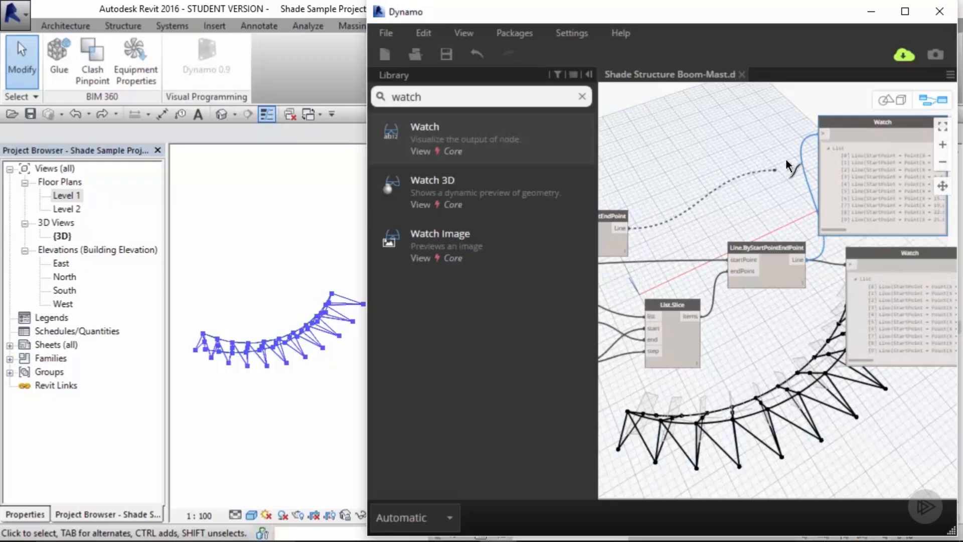
click(822, 135)
middle_drag(758, 170, 619, 173)
scroll(838, 236, up, 1)
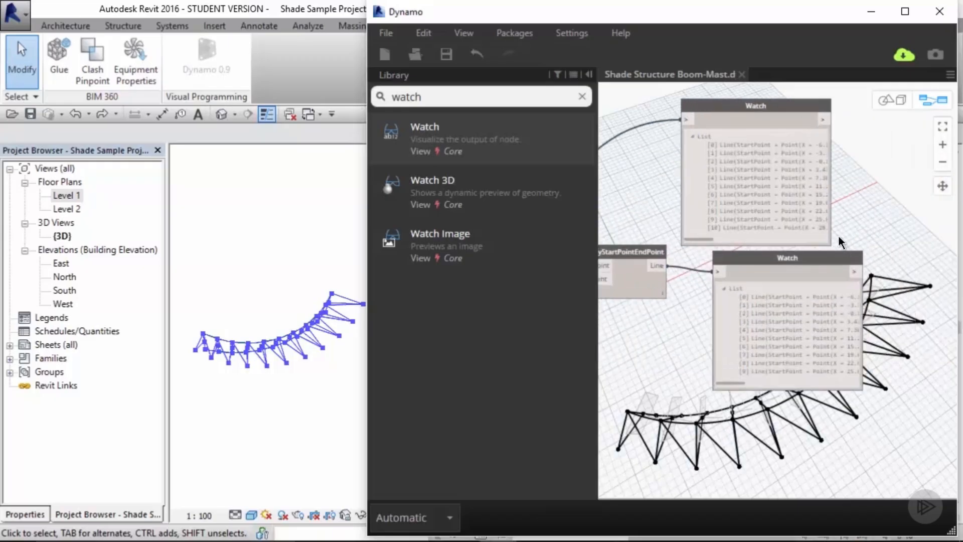
scroll(838, 236, up, 2)
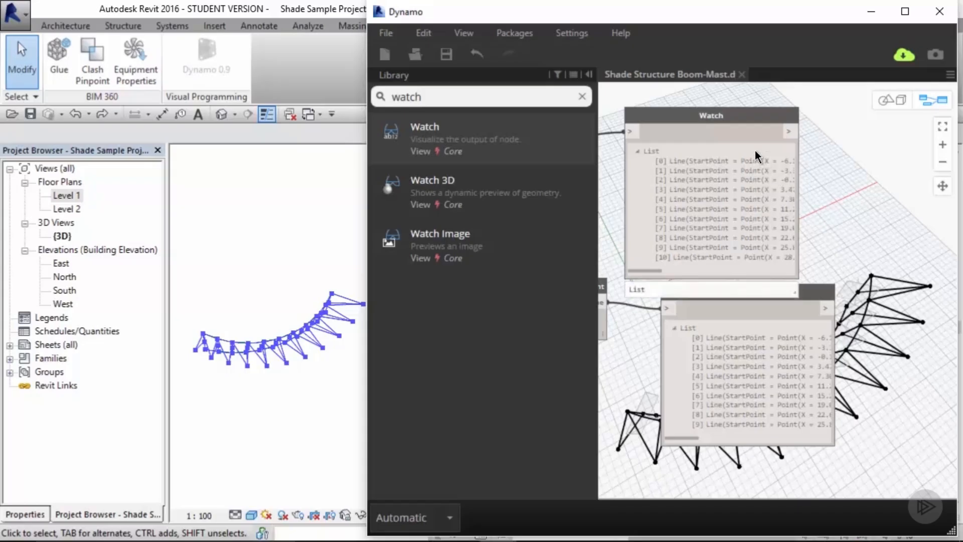
Step: Delete both Watch nodes
click(733, 114)
key(Delete)
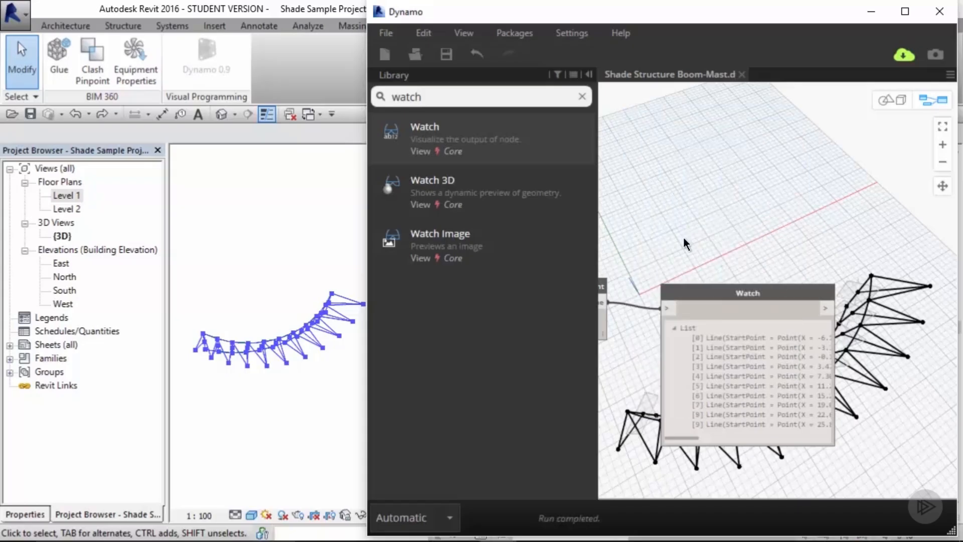
middle_drag(683, 238, 737, 224)
click(774, 278)
key(Delete)
scroll(728, 260, down, 2)
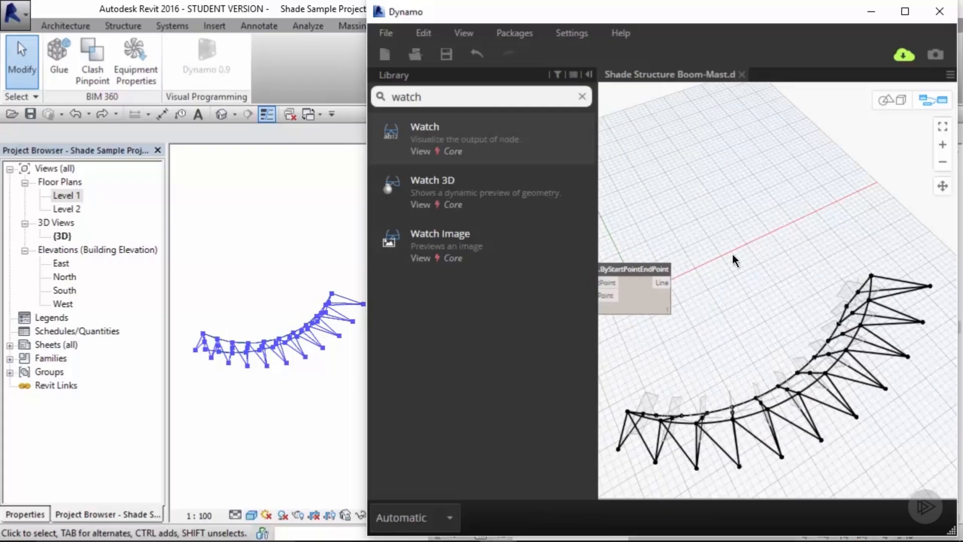
Step: Add another List.Slice node and feed the original Line.ByStartPointEndPoint lines into its list input
middle_drag(669, 254, 938, 252)
drag(703, 232, 715, 193)
click(719, 160)
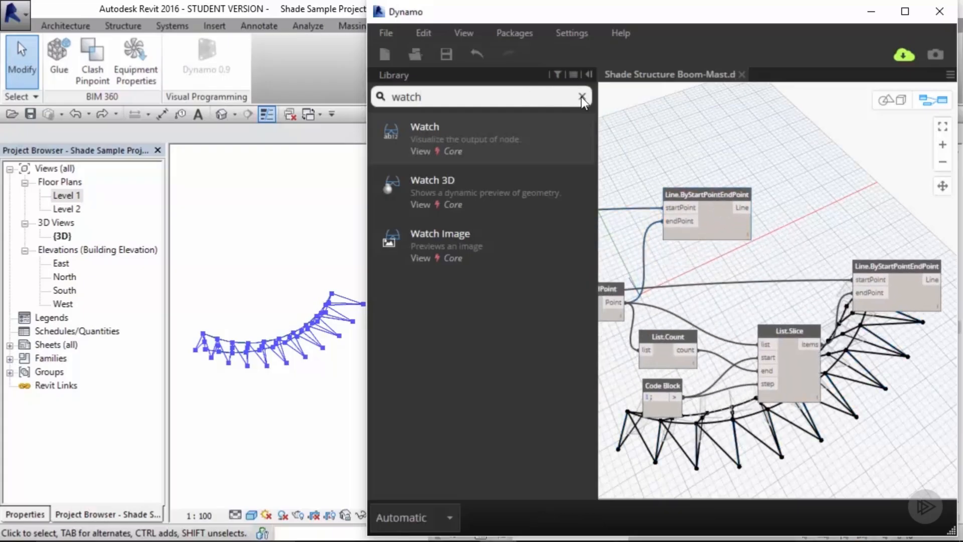
click(582, 97)
text(list)
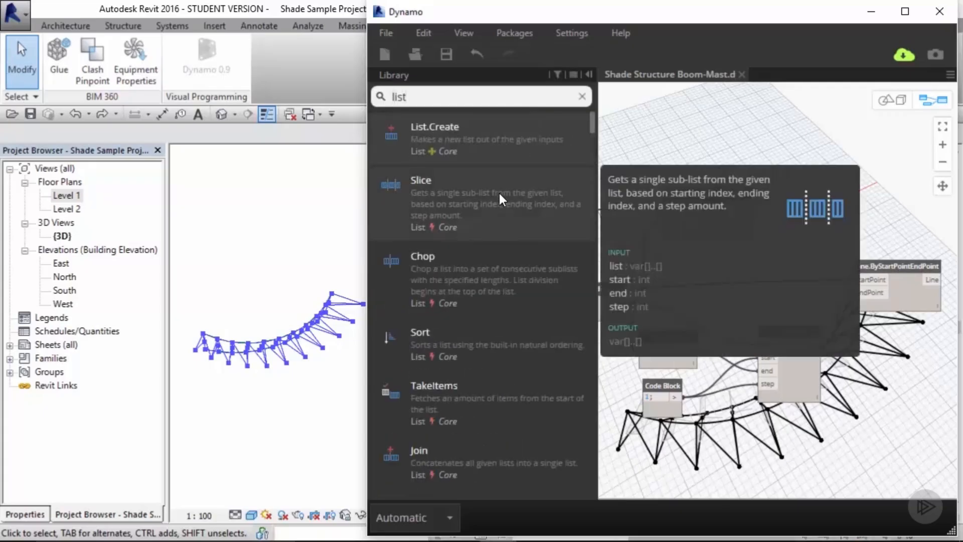
click(498, 193)
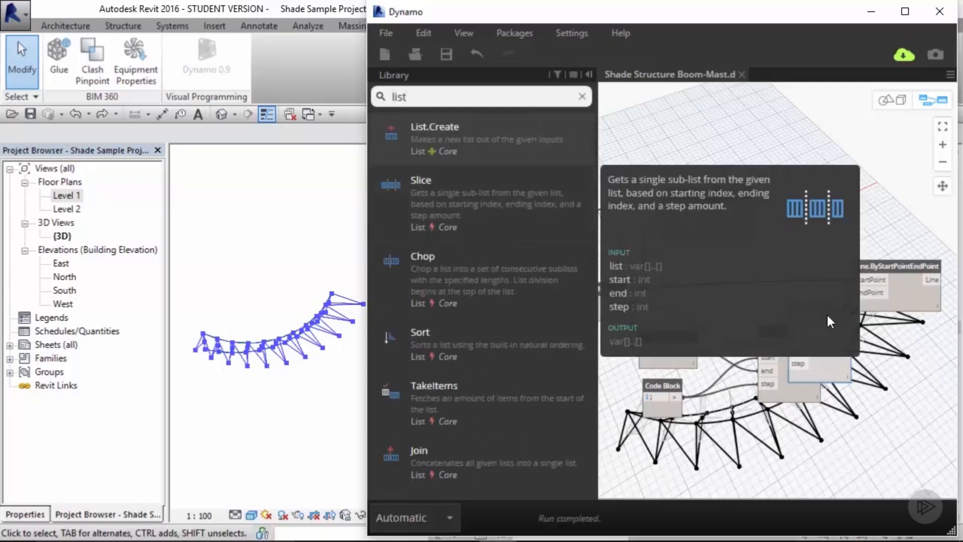
drag(813, 311, 855, 138)
click(775, 199)
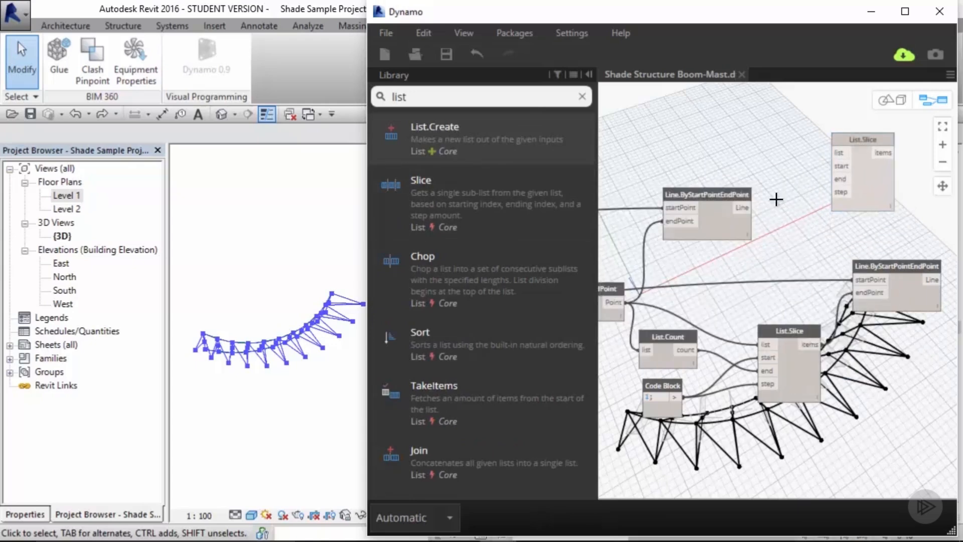
drag(745, 210, 844, 157)
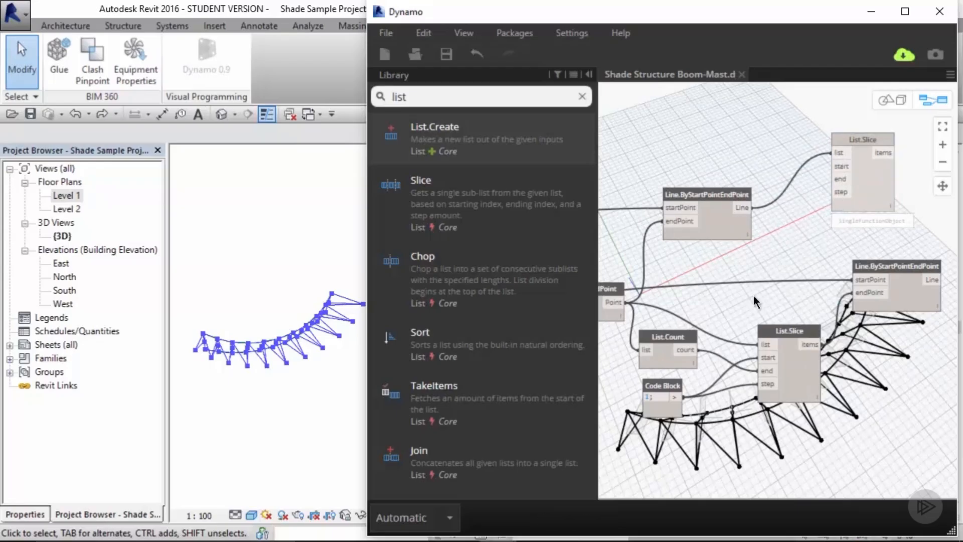
Step: Create a Code Block containing 0 and connect it to the new List.Slice node's start input
double_click(753, 143)
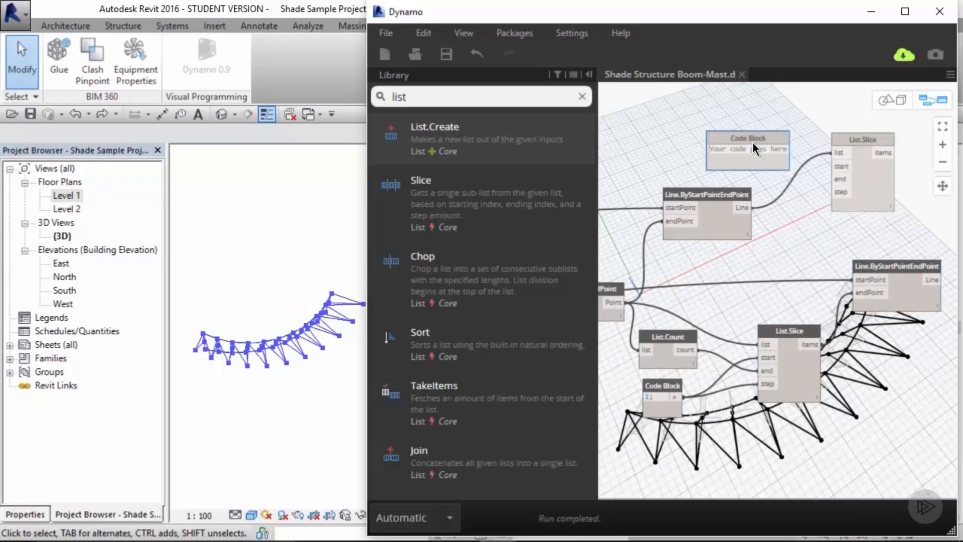
text(0;)
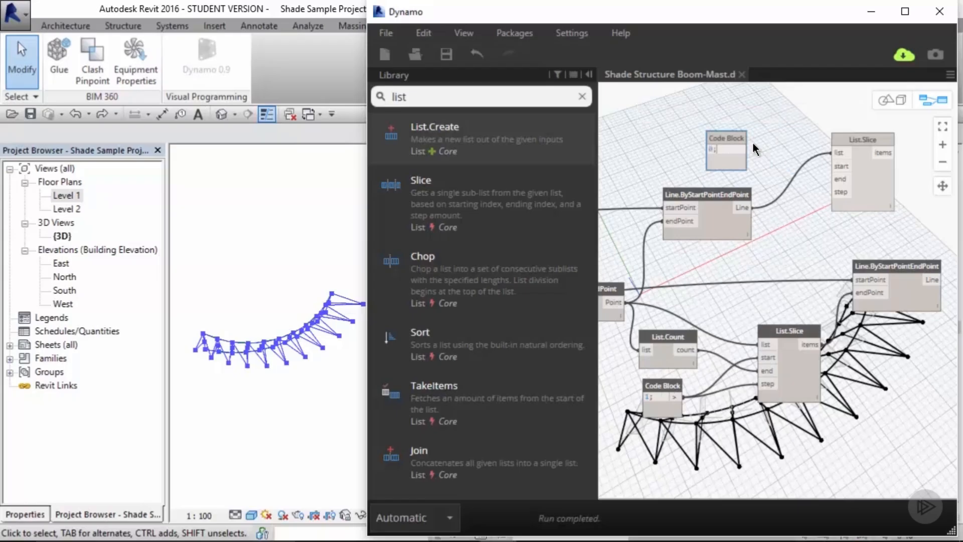
key(Return)
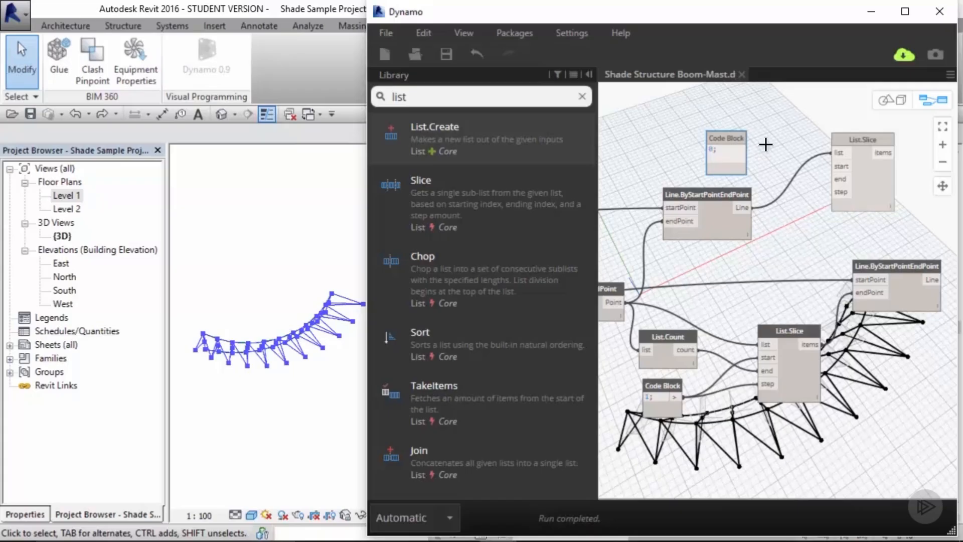
click(754, 142)
click(740, 151)
click(836, 166)
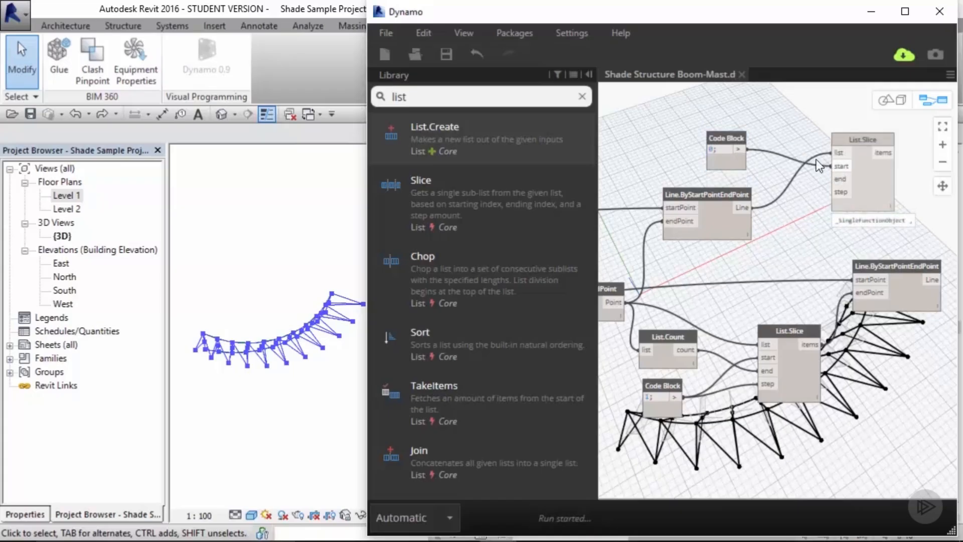
middle_drag(766, 144, 783, 201)
Step: Add a List.Count node and feed the Line.ByStartPointEndPoint lines into its list input
click(582, 96)
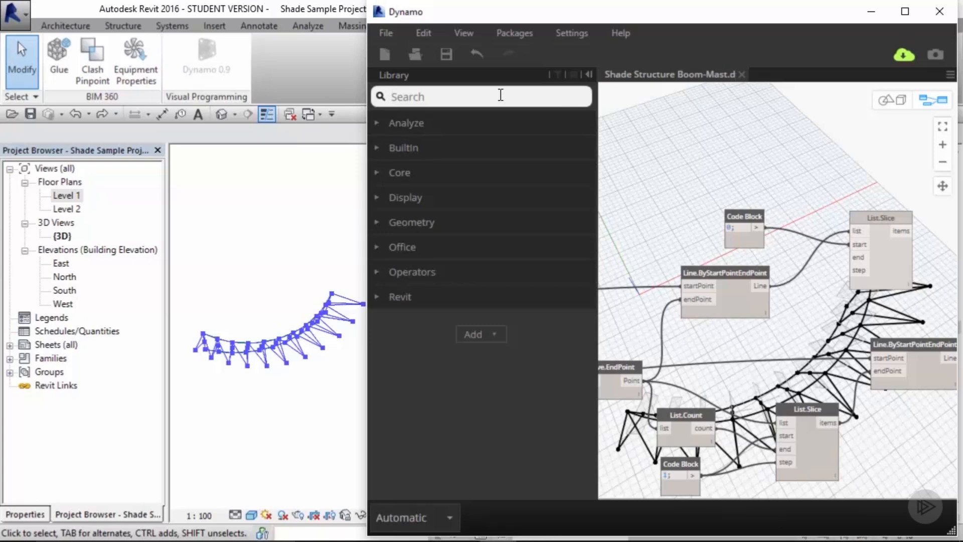
text(list)
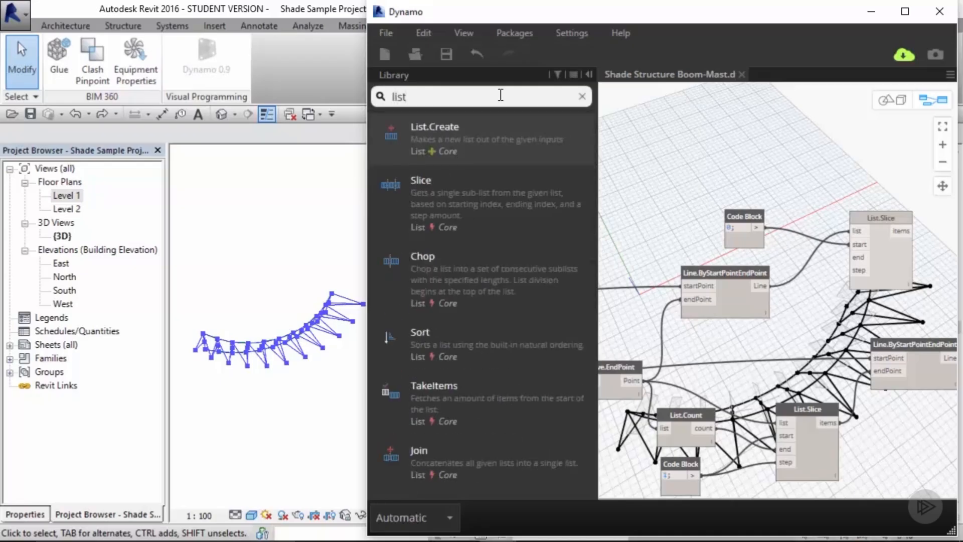
text( count)
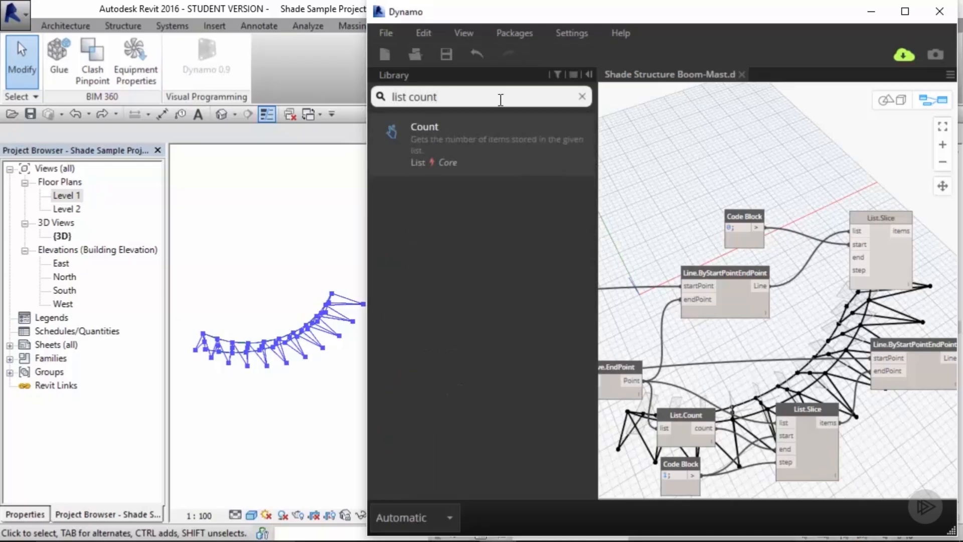
click(479, 134)
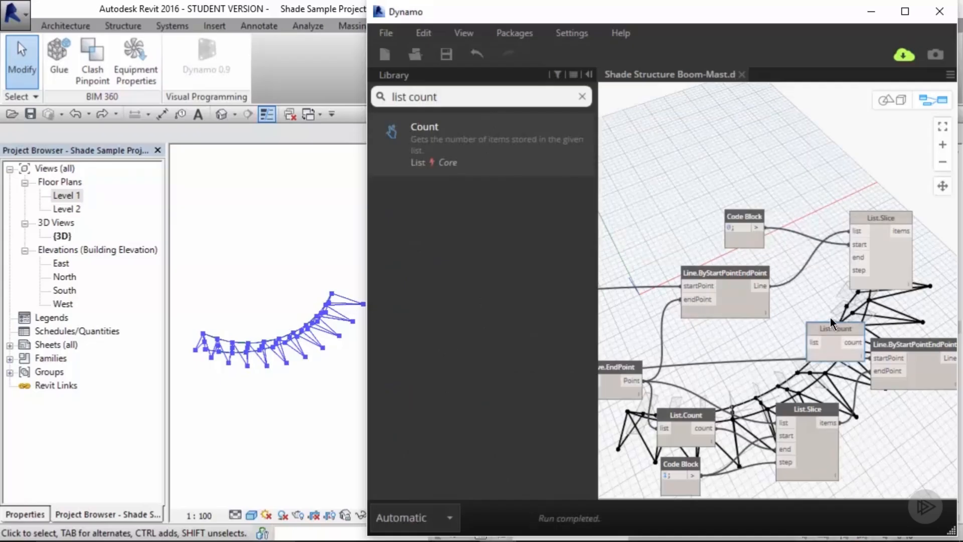
drag(831, 325, 804, 168)
drag(764, 285, 783, 184)
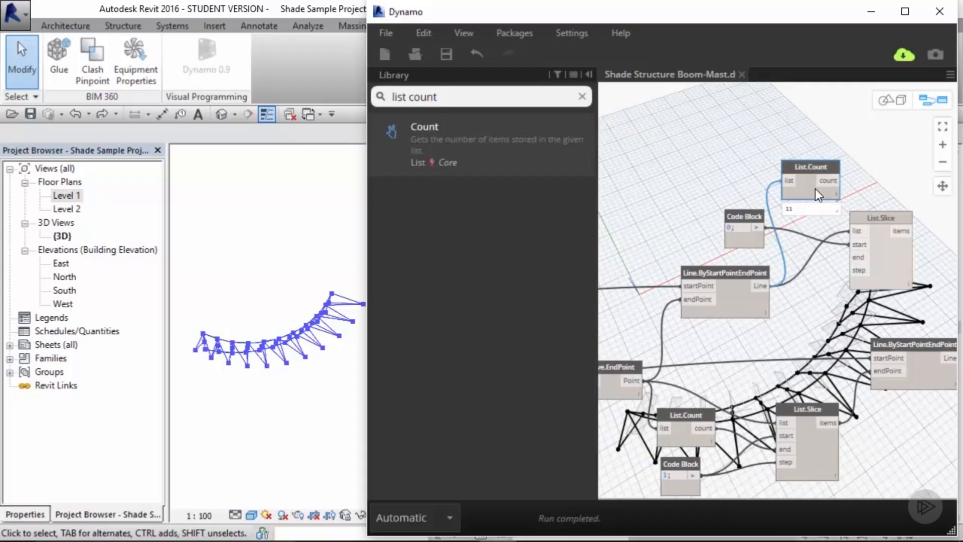
Step: Add a subtraction operator node and connect the List.Count count output to its x input
click(583, 97)
click(406, 271)
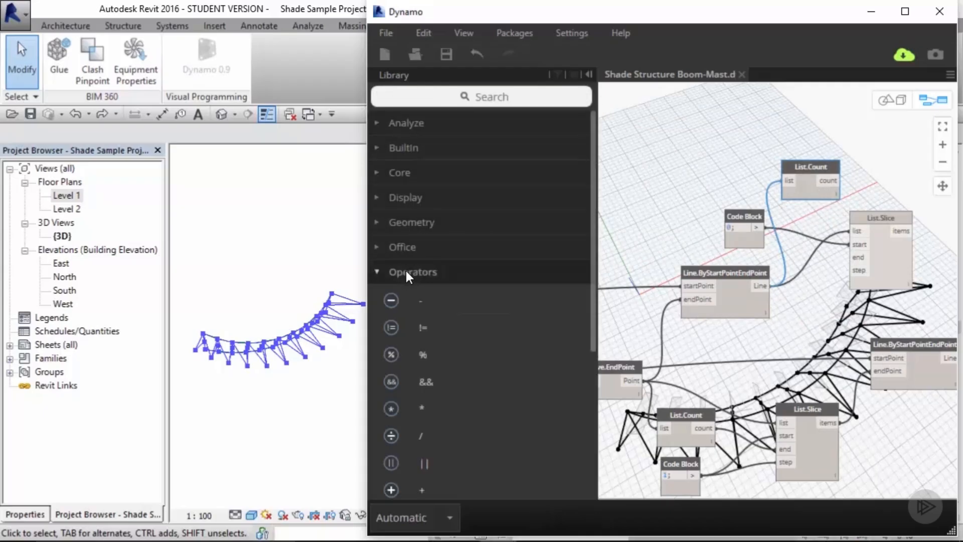
scroll(405, 268, down, 3)
mouse_move(432, 210)
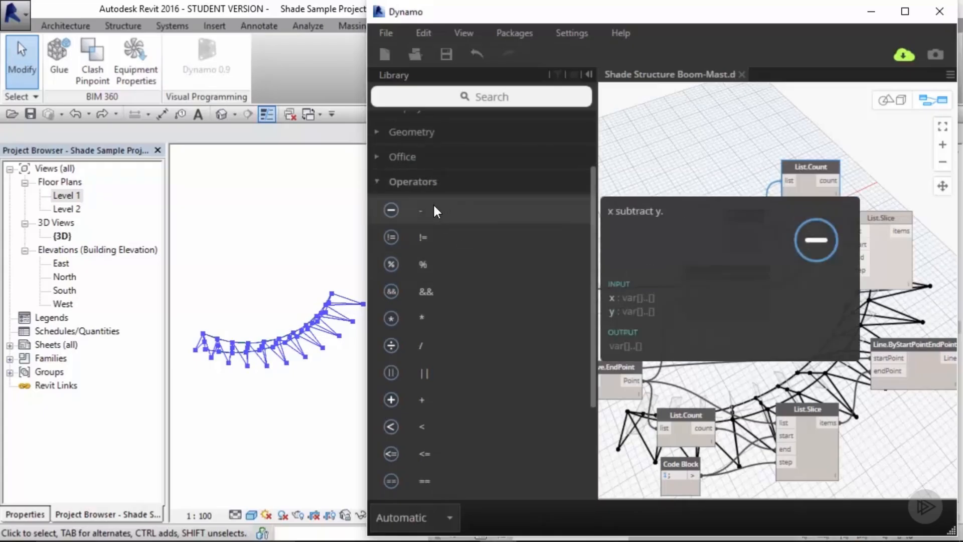
click(435, 207)
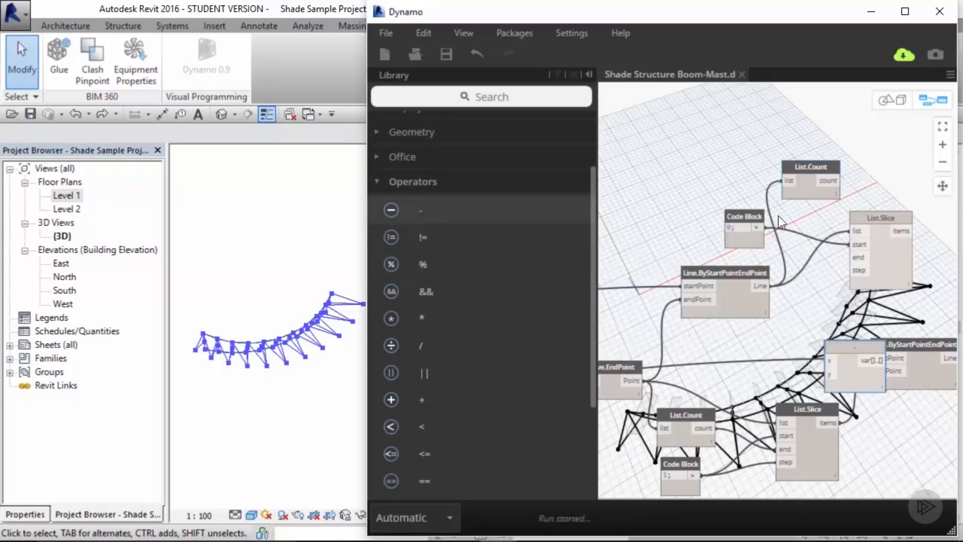
drag(851, 346, 878, 140)
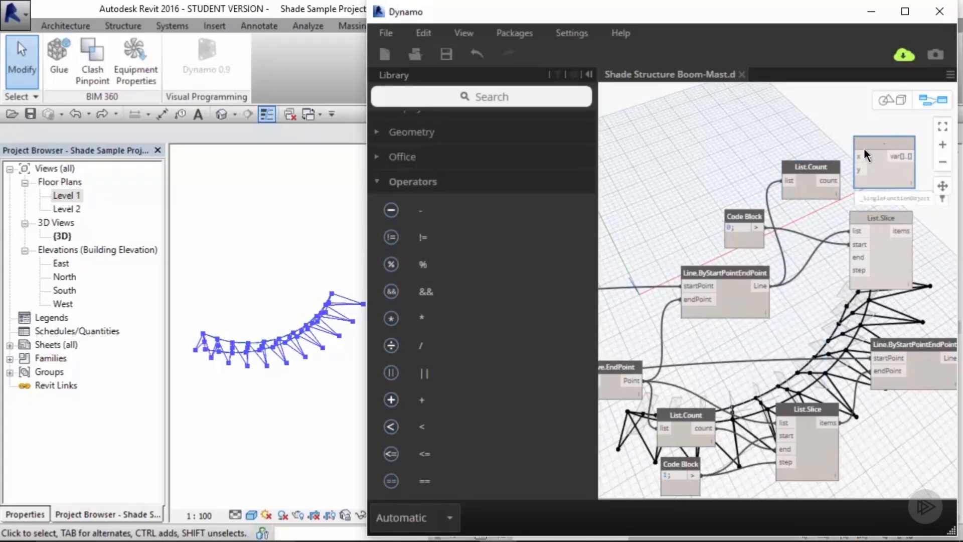
middle_drag(863, 148, 749, 184)
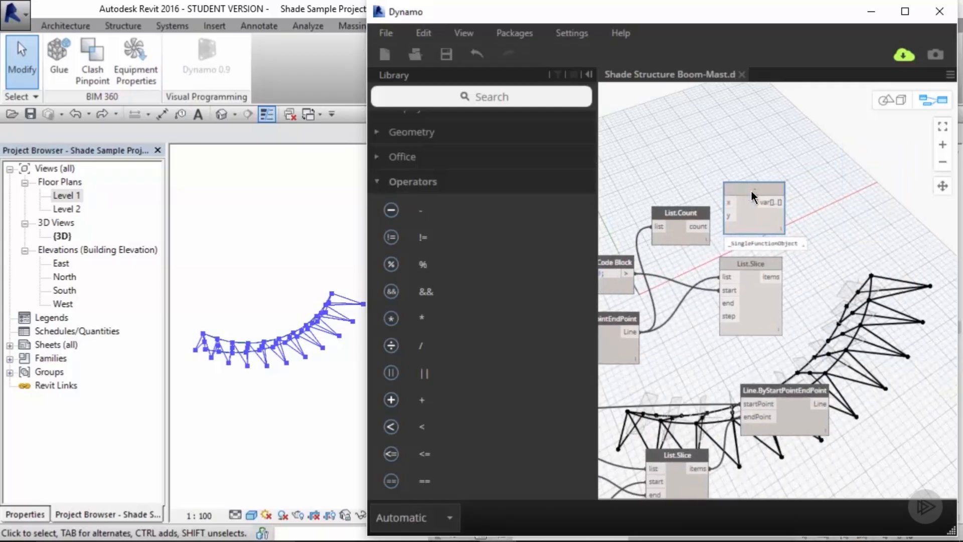
click(757, 171)
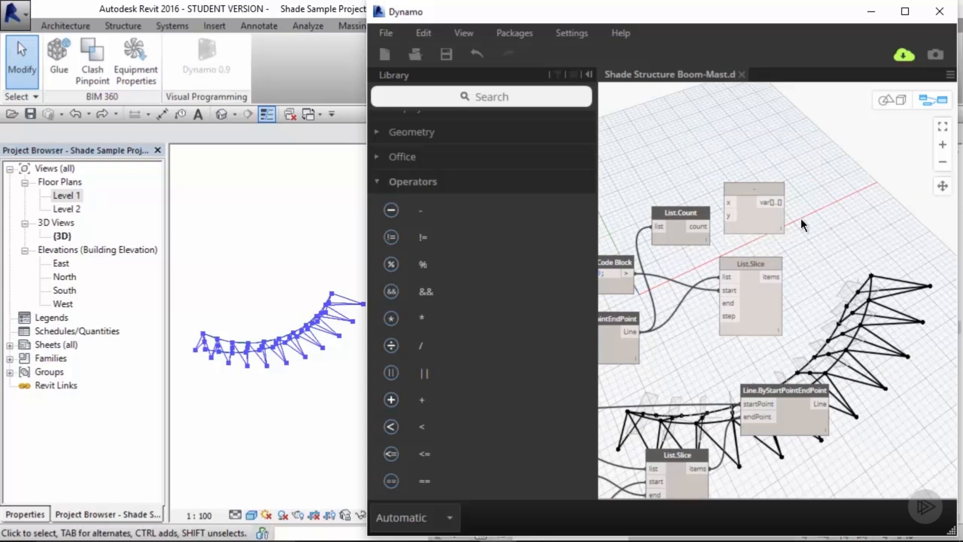
middle_drag(683, 171, 749, 168)
click(767, 225)
click(794, 200)
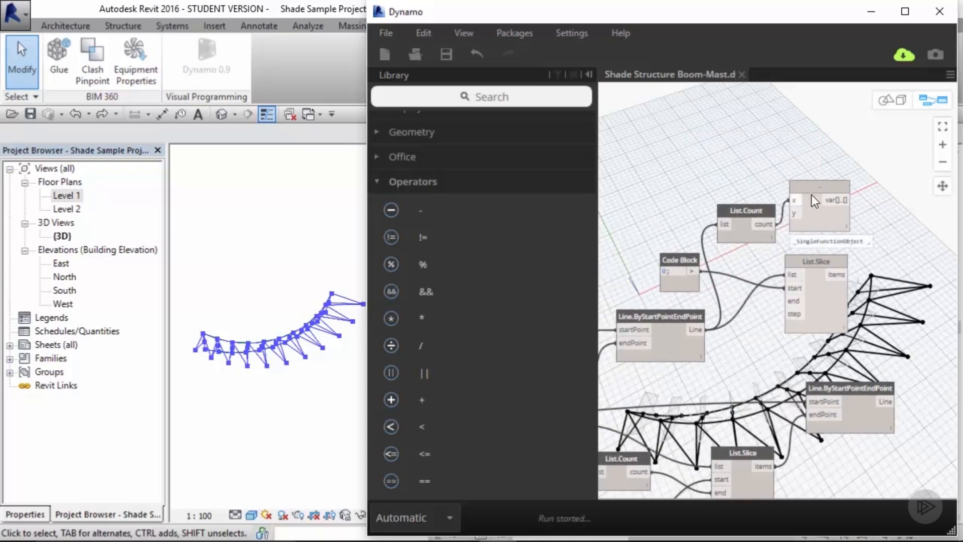
drag(822, 189, 832, 181)
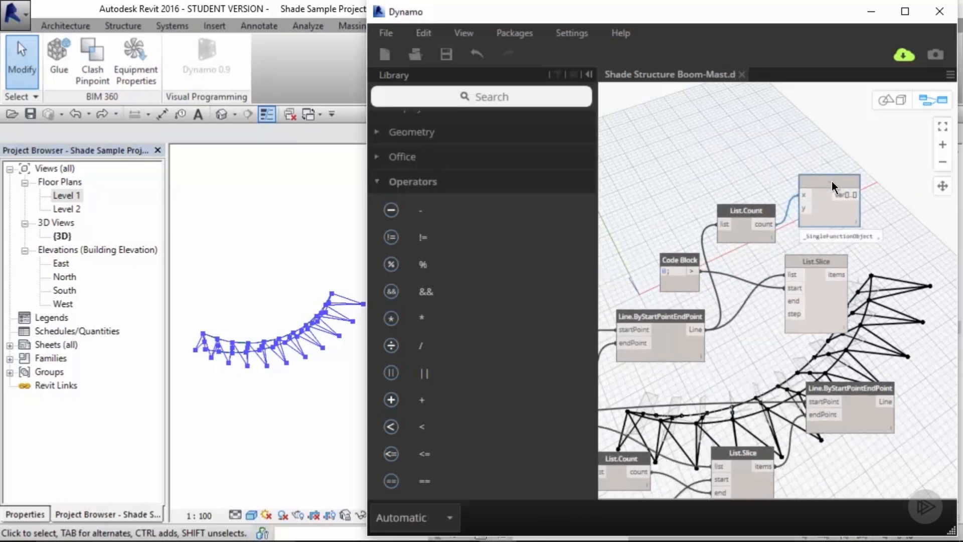
Step: Add a second line 1; to the Code Block and connect that output to the subtraction node's y input
double_click(679, 273)
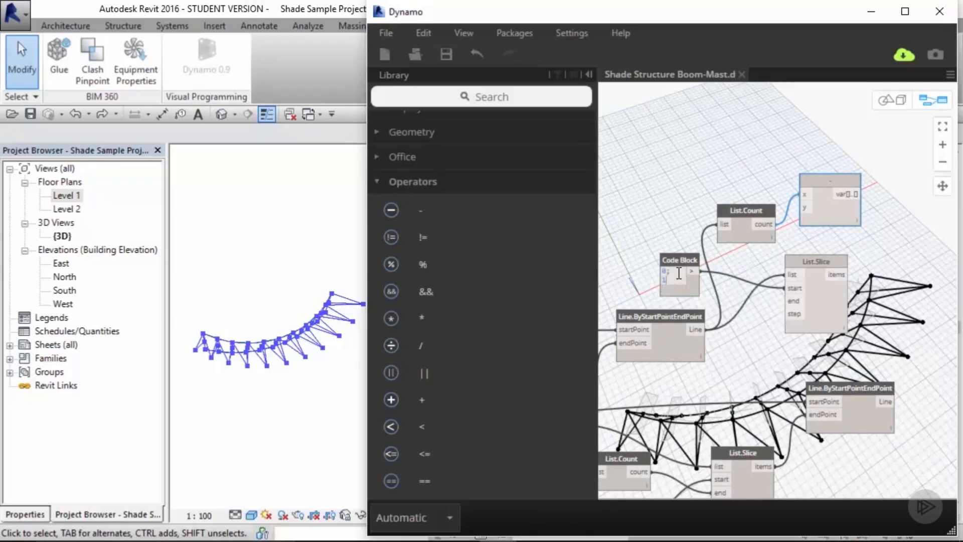
text(1;)
click(726, 284)
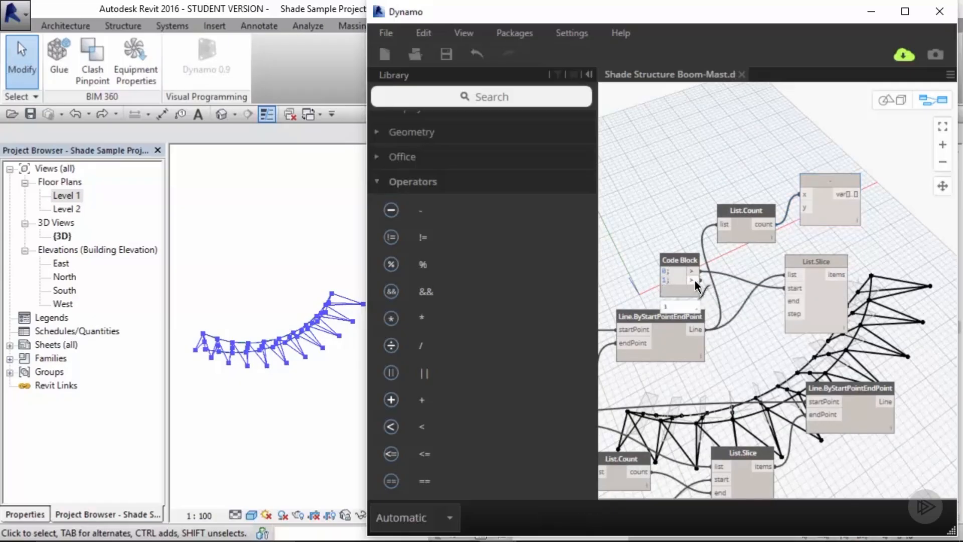
drag(693, 280, 806, 207)
Step: Rearrange the nodes and connect the subtraction result to the List.Slice end input
middle_drag(860, 257, 795, 257)
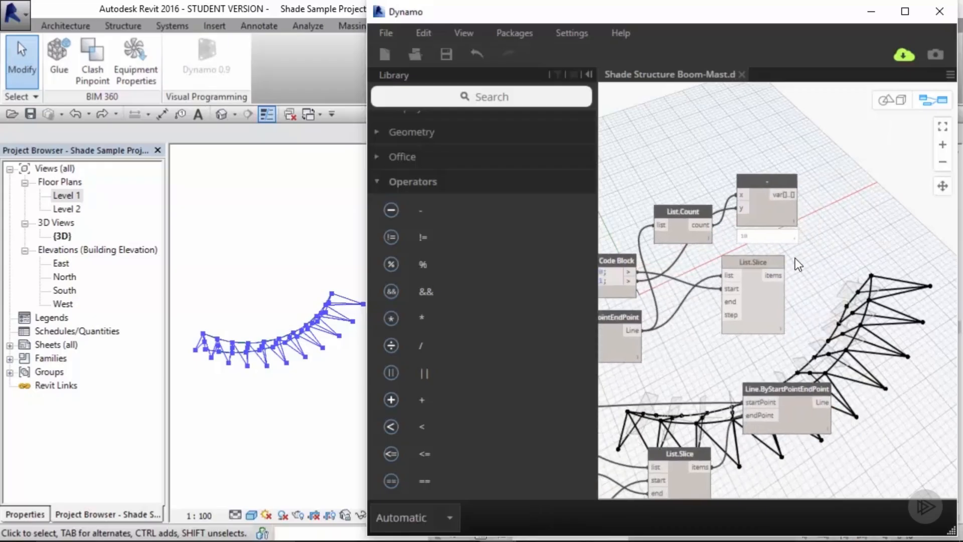
drag(779, 265, 861, 281)
drag(775, 192, 771, 240)
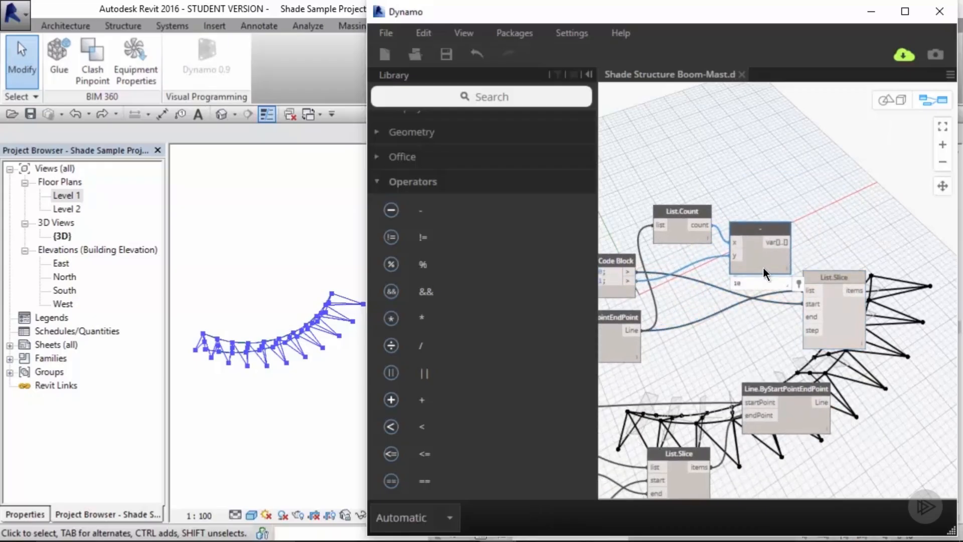
drag(851, 279, 867, 281)
click(784, 244)
click(820, 319)
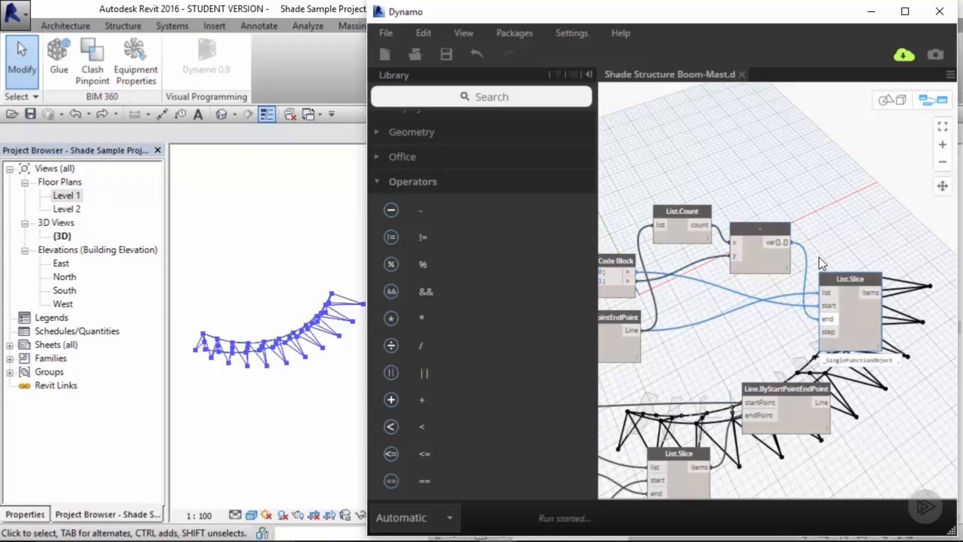
Step: Connect the Code Block's 1 output to the List.Slice step input
middle_drag(820, 244, 832, 140)
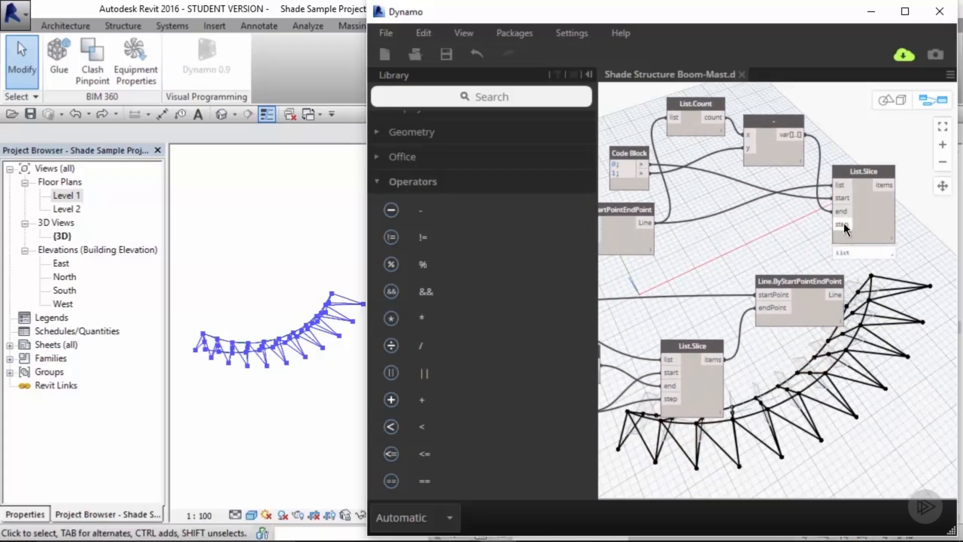
mouse_move(844, 224)
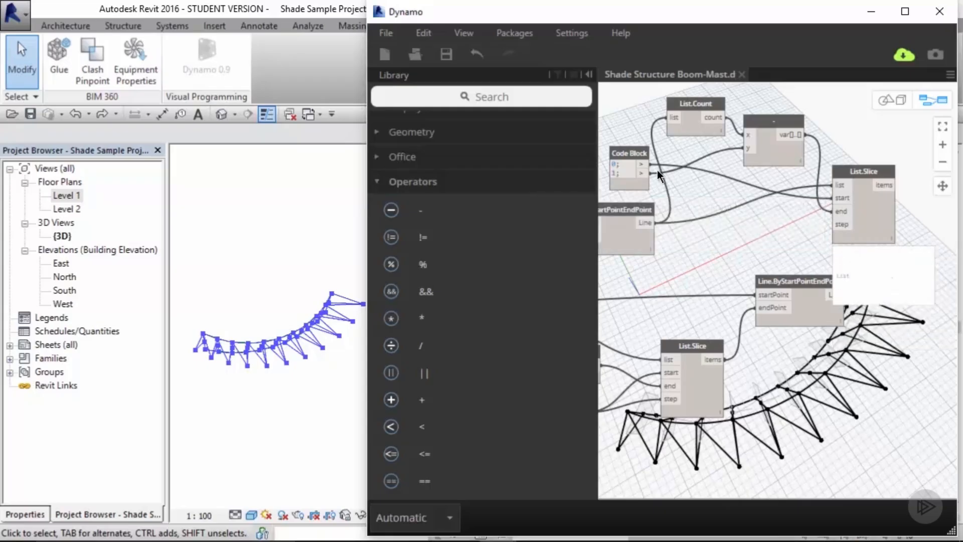
click(642, 171)
click(844, 224)
middle_drag(915, 234, 852, 230)
mouse_move(796, 202)
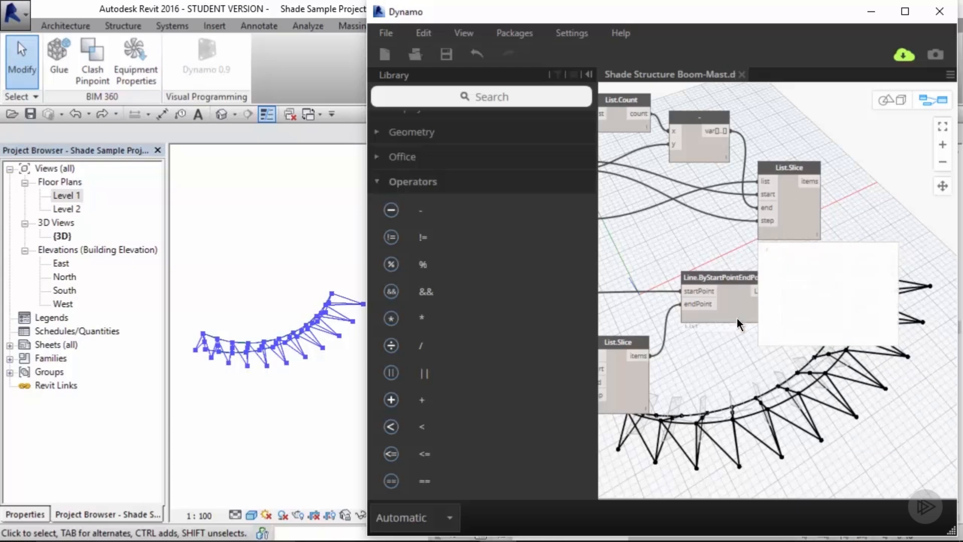
Step: Search the library for loft and place a Surface.ByLoft node using cross sections on the canvas
mouse_move(741, 312)
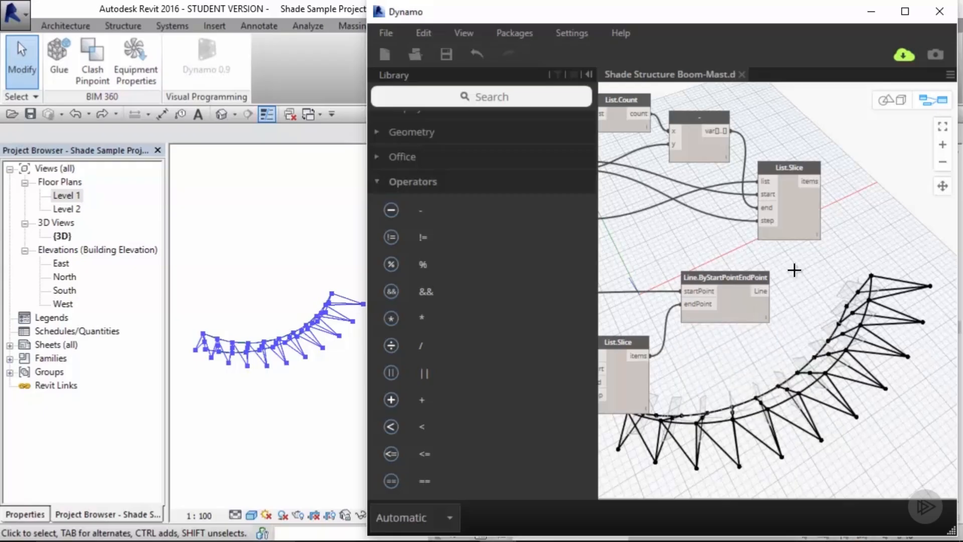
middle_drag(808, 268, 764, 268)
drag(698, 277, 752, 278)
click(803, 257)
middle_drag(809, 255, 785, 254)
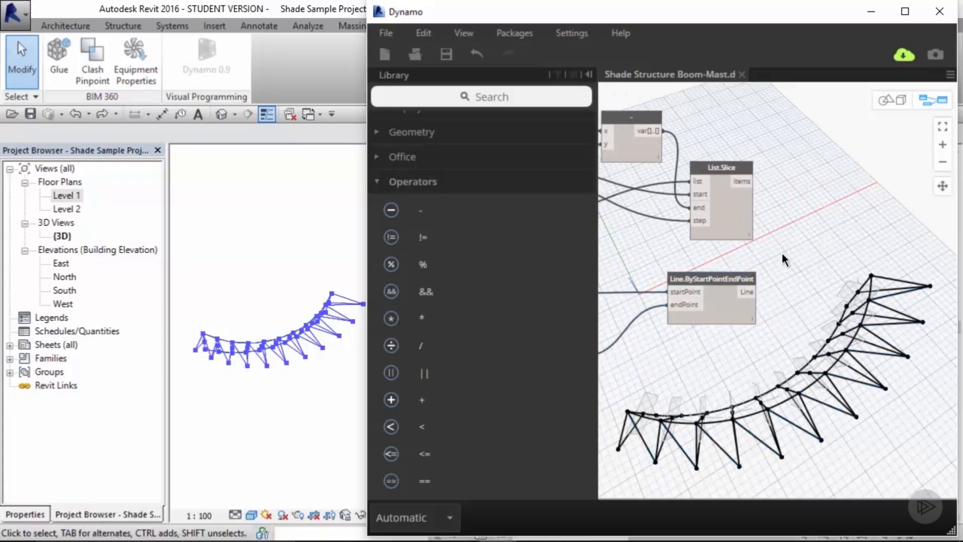
click(407, 181)
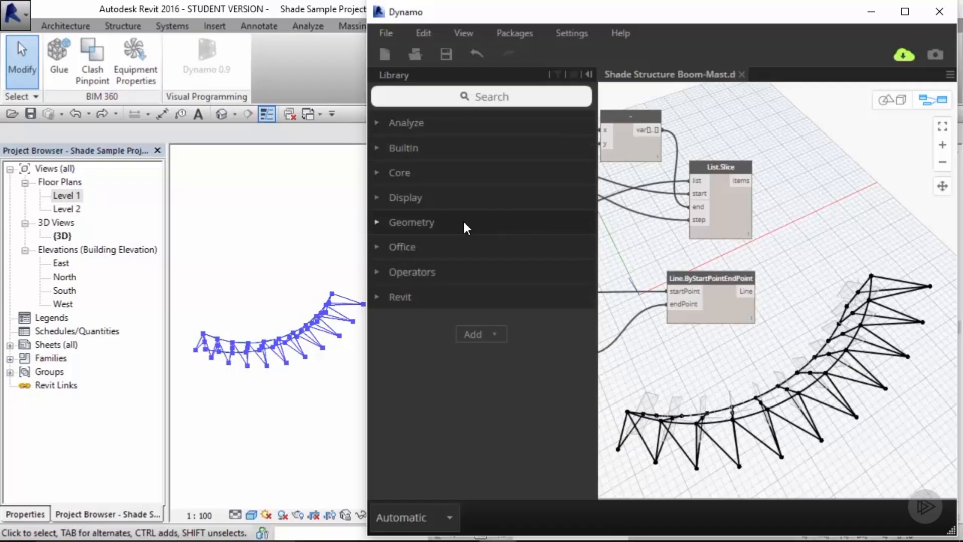
click(495, 98)
text(loft)
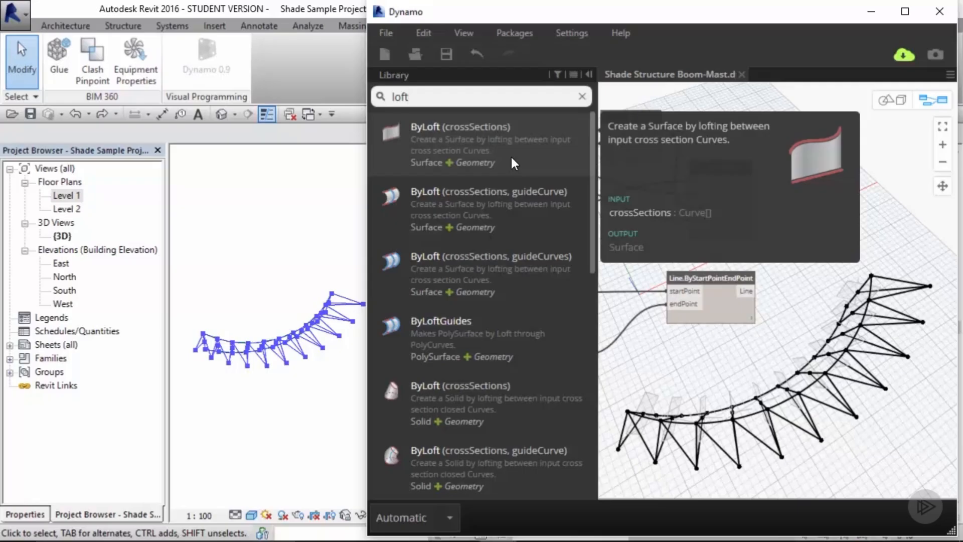
drag(512, 155, 861, 240)
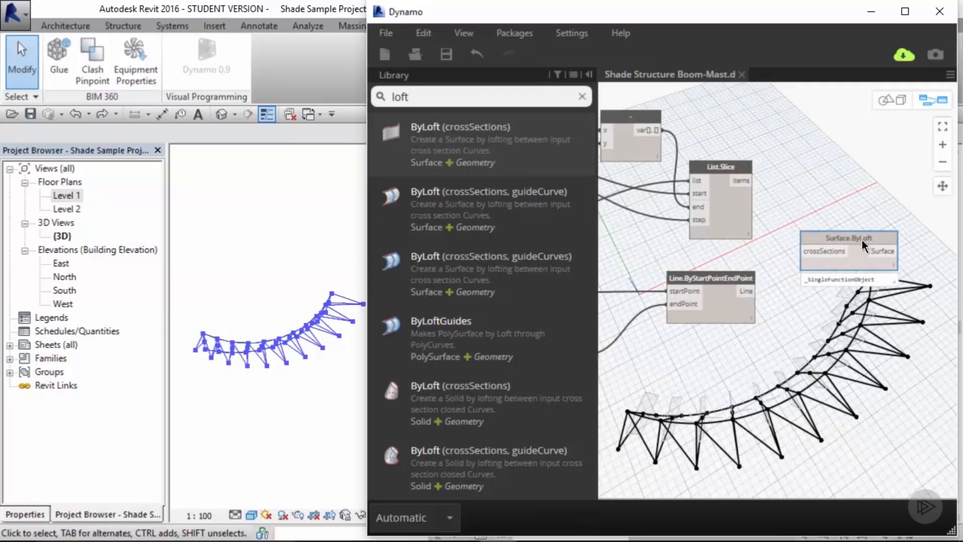
click(854, 197)
middle_drag(855, 196, 812, 194)
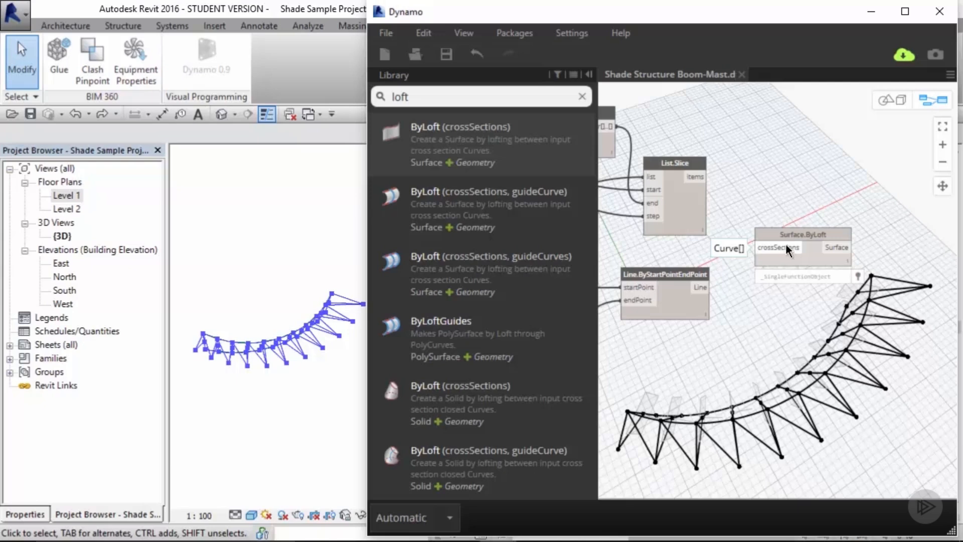
Step: Search the library for list.create and add a List.Create node to the canvas
click(582, 96)
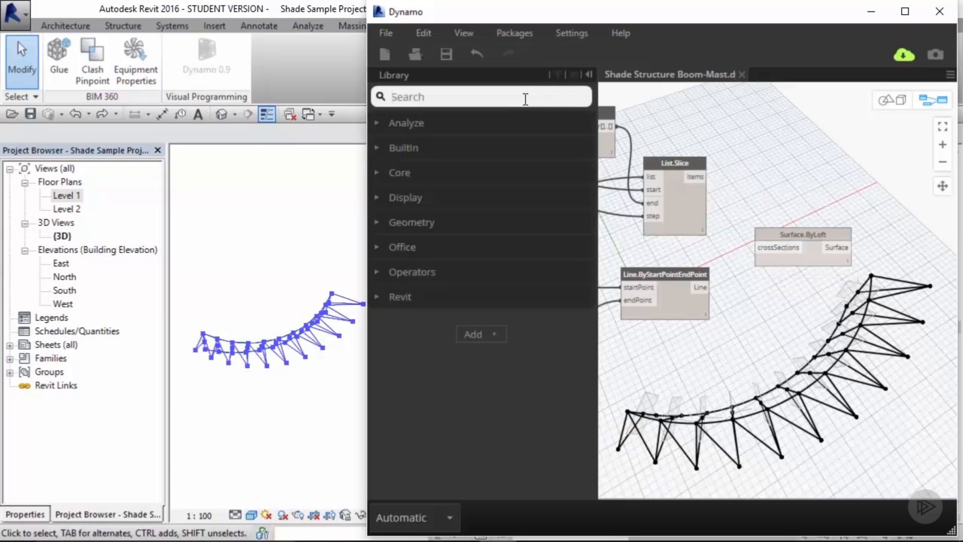
text(list.c)
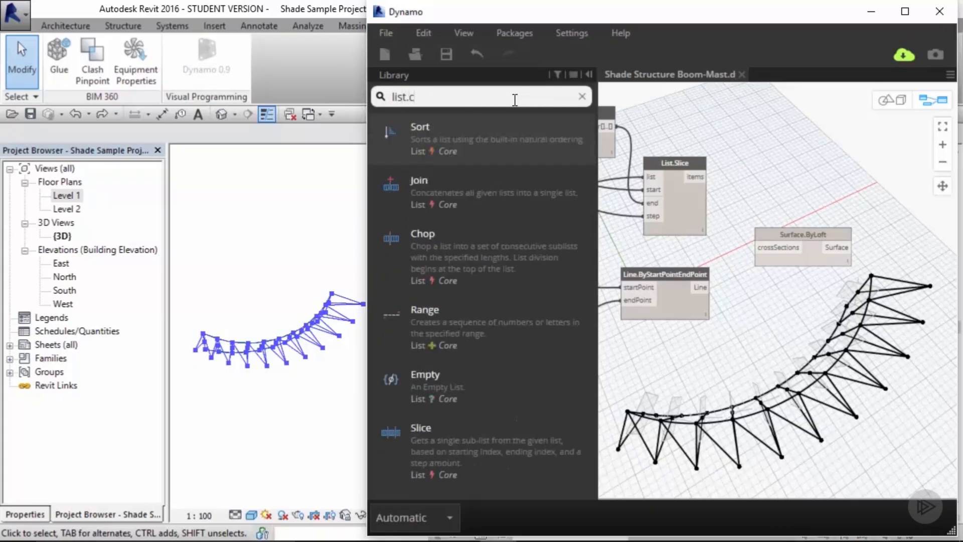
text(reate)
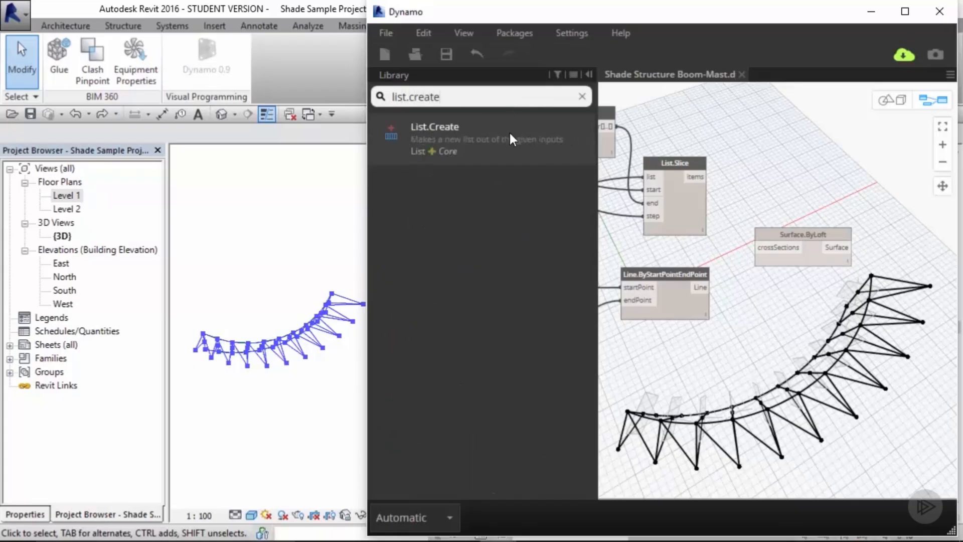
click(508, 150)
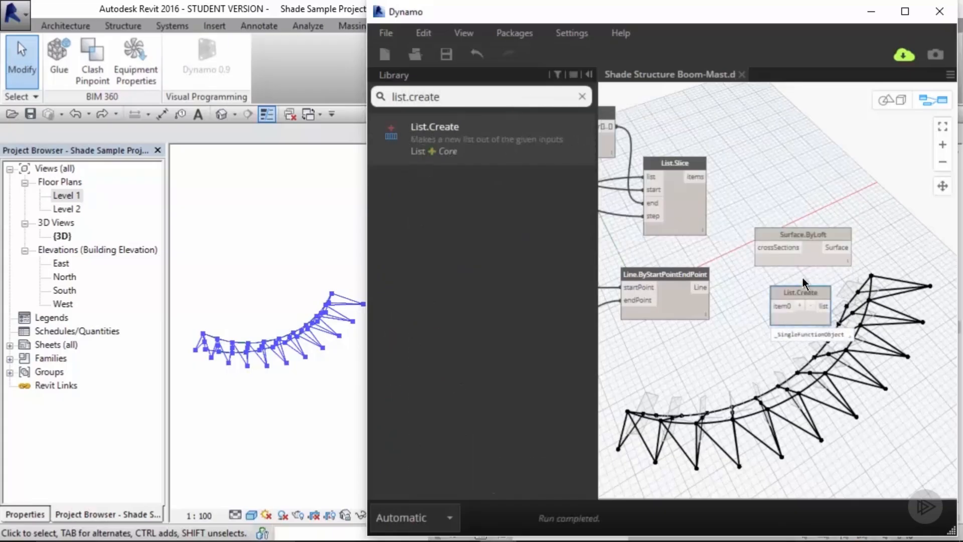
Step: Connect the List.Slice items and the Line.ByStartPointEndPoint lines into List.Create's item0 and an added item1 input
drag(799, 232, 916, 235)
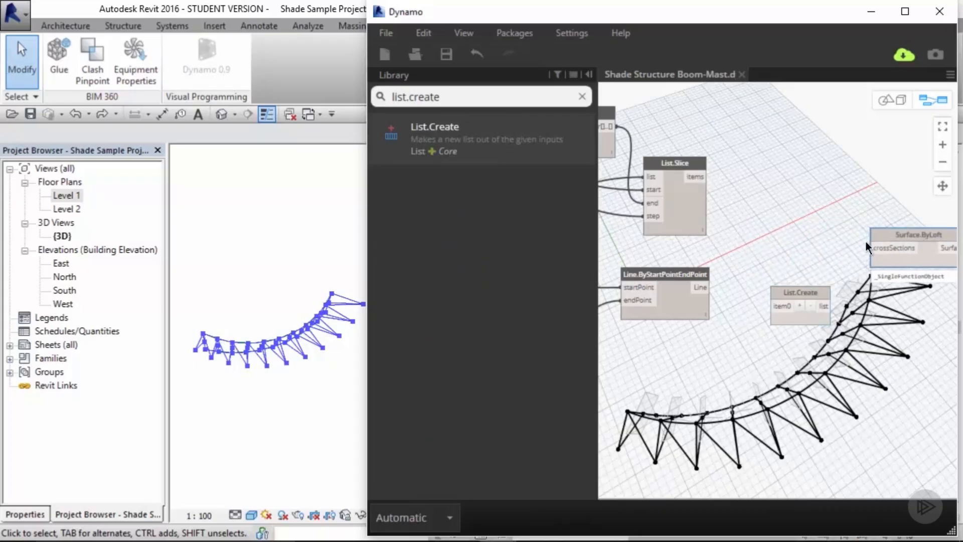
drag(788, 294, 794, 246)
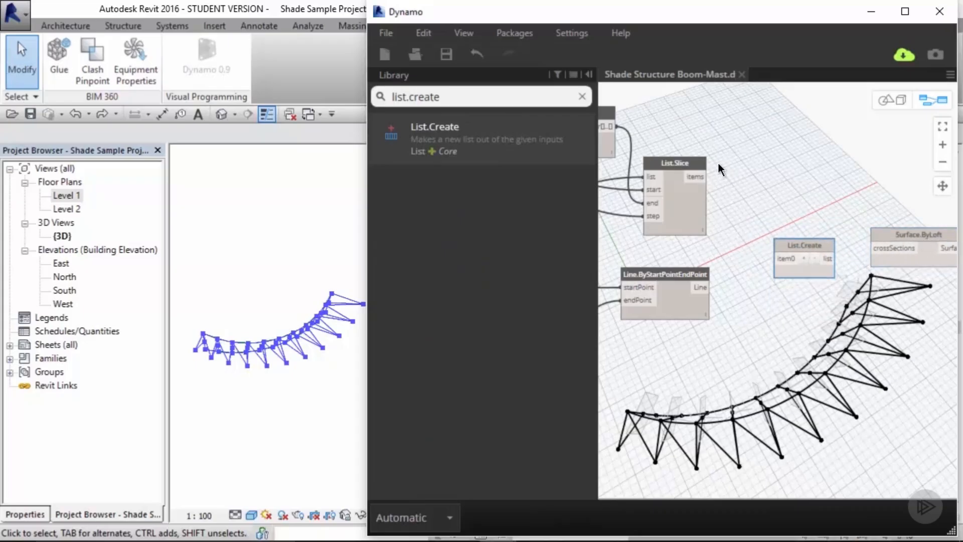
drag(696, 177, 780, 259)
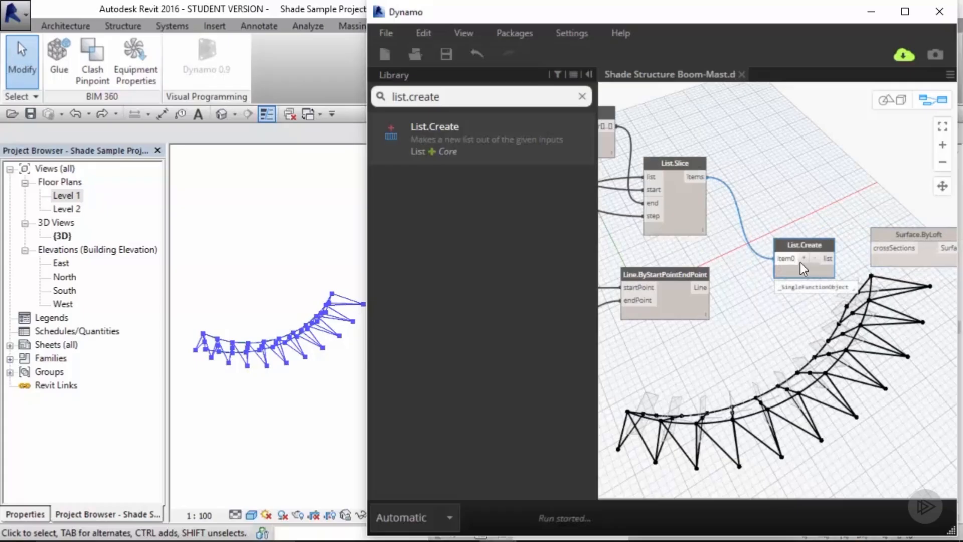
click(805, 260)
drag(704, 289, 776, 272)
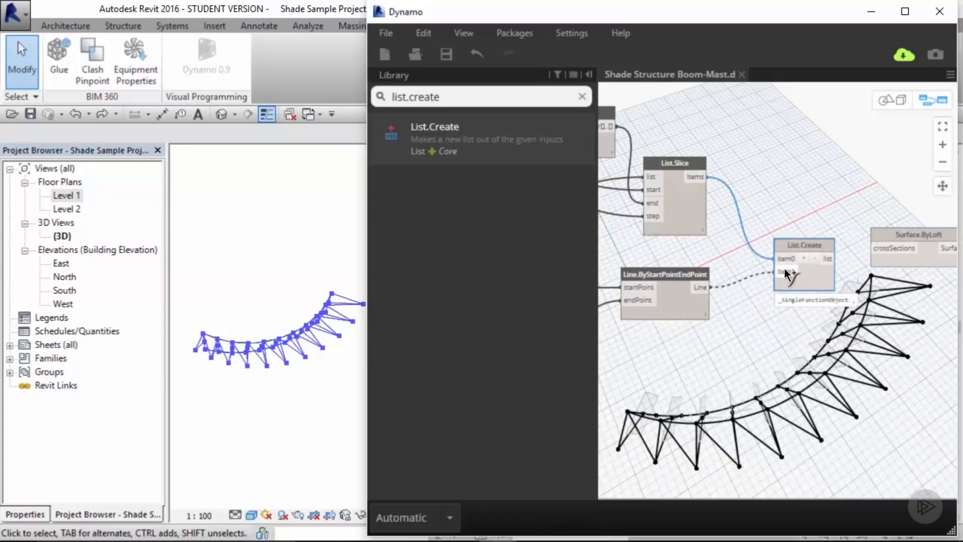
Step: Inspect the nested list produced by the List.Create node
middle_drag(817, 231, 744, 228)
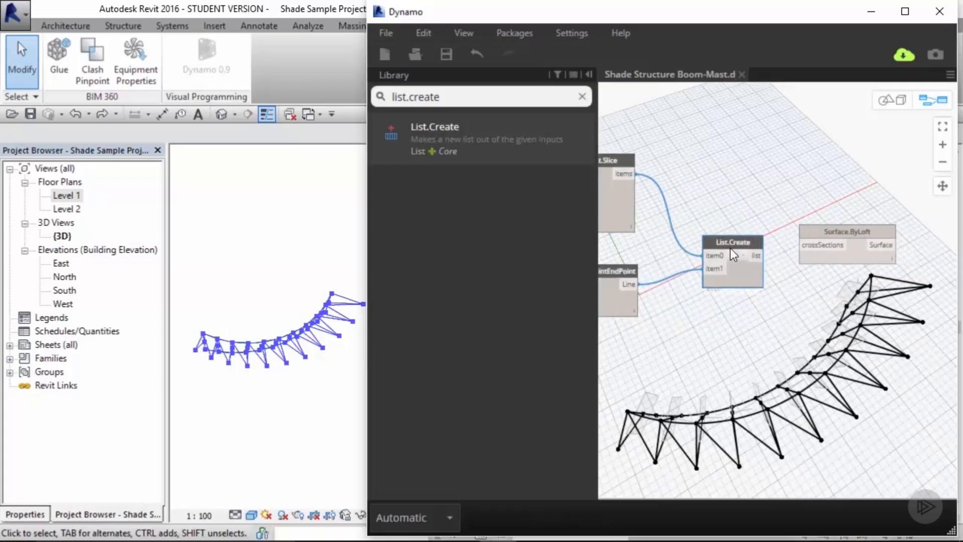
drag(730, 248, 731, 231)
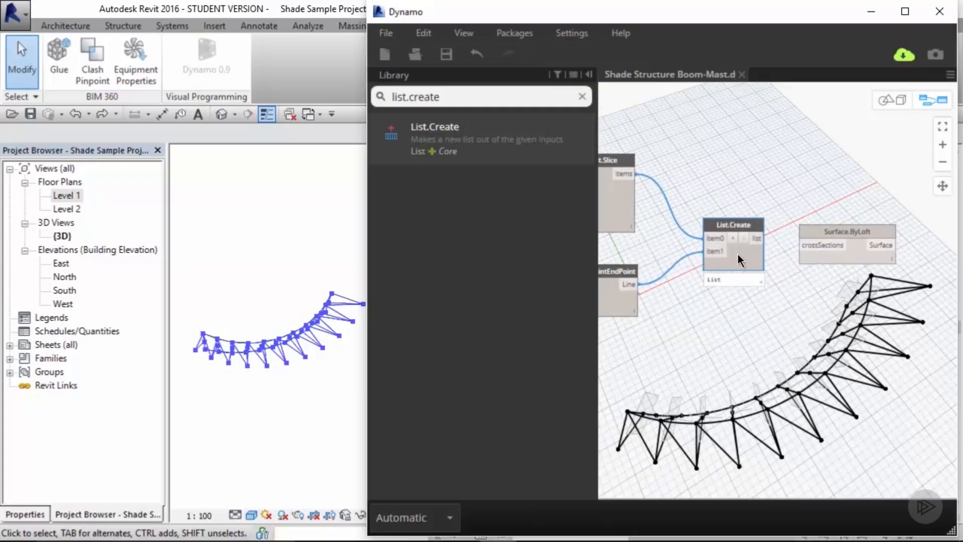
click(741, 208)
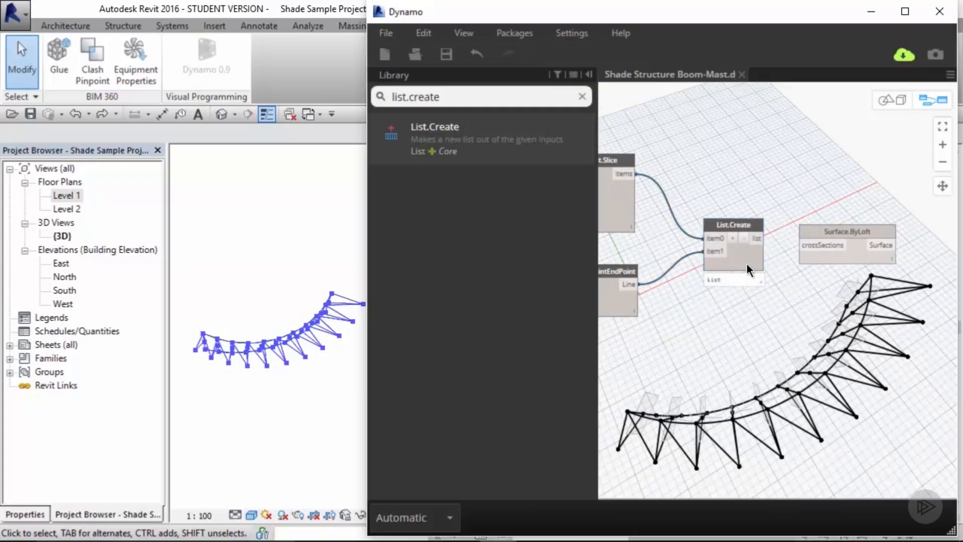
mouse_move(747, 265)
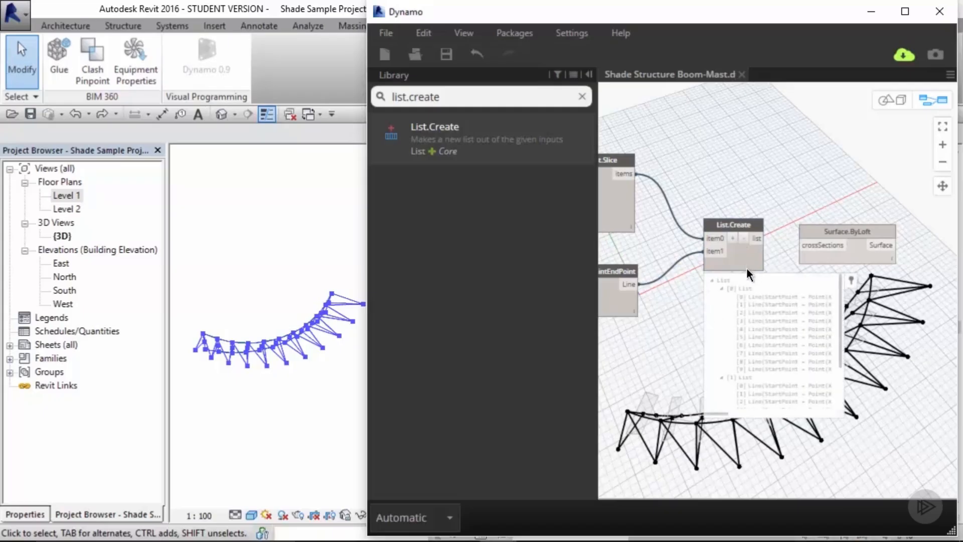
mouse_move(840, 314)
mouse_down()
mouse_move(841, 382)
mouse_move(838, 312)
mouse_up()
drag(812, 228, 902, 228)
middle_drag(770, 216, 754, 216)
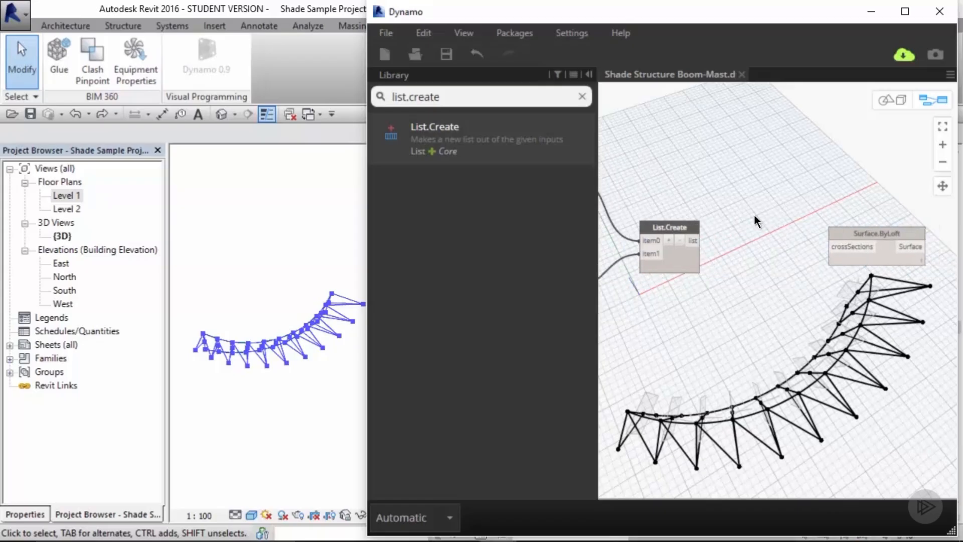
Step: Search the library for list.tras and place a List.Transpose node fed by the List.Create output
click(582, 96)
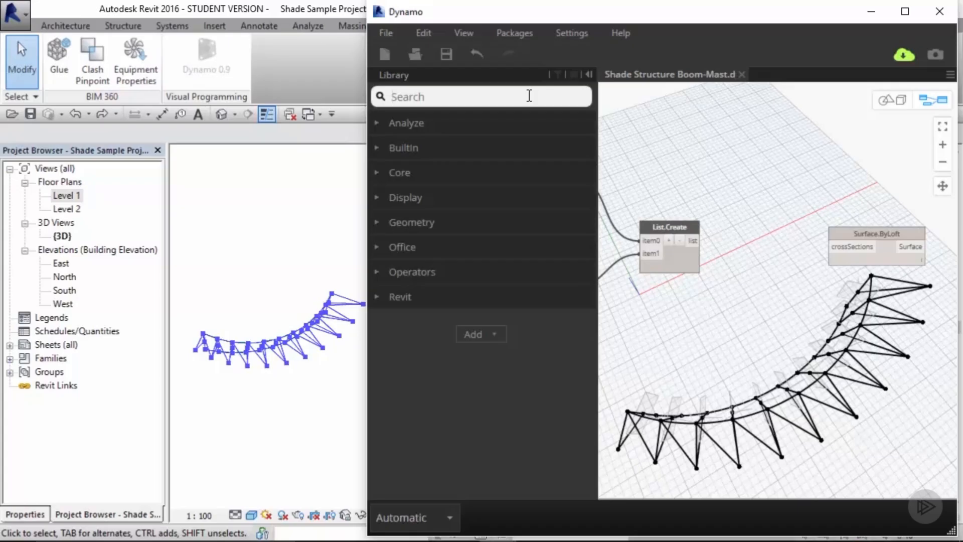
mouse_move(673, 259)
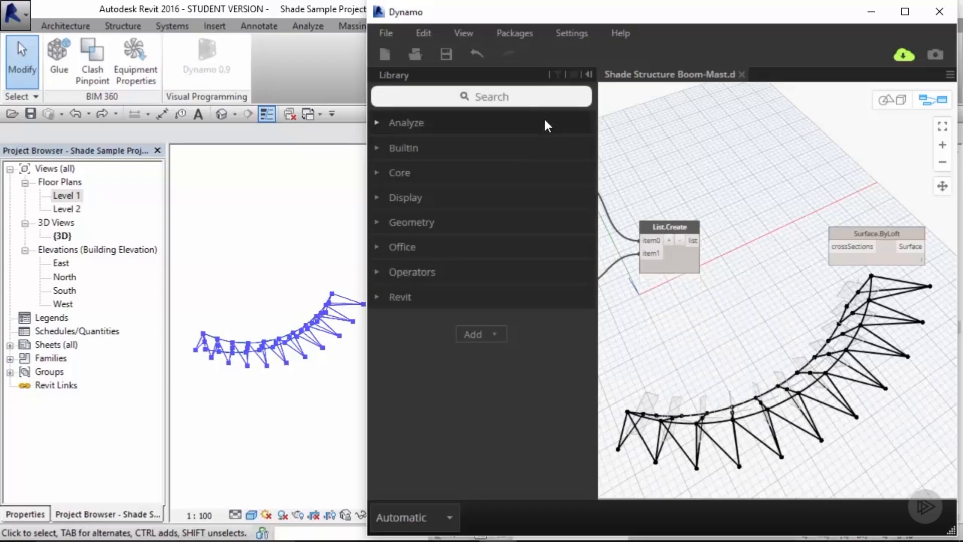
click(525, 100)
text(list.)
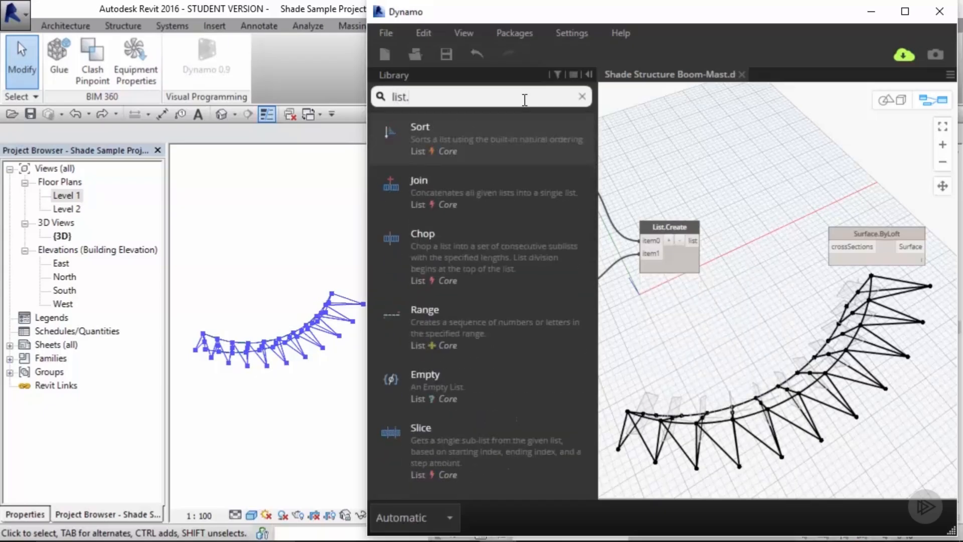
text(tras)
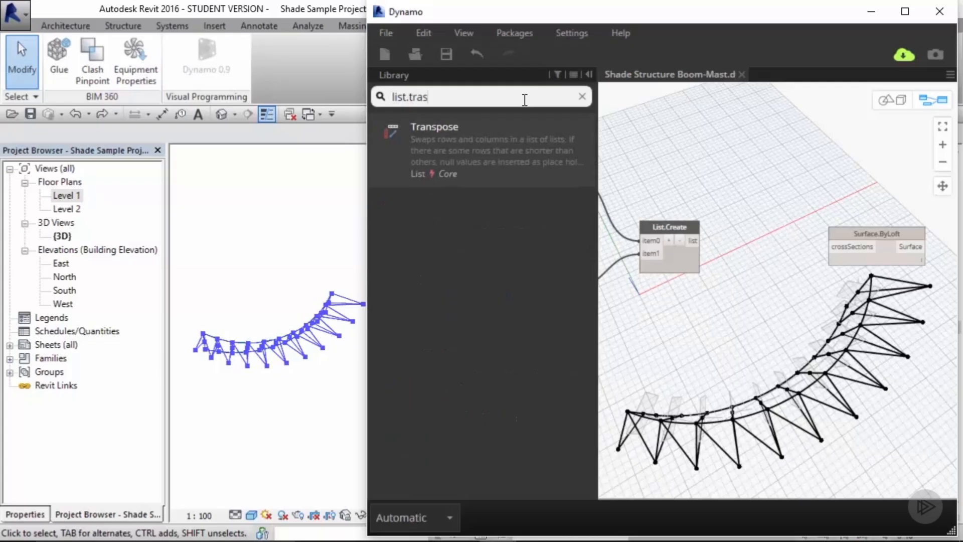
click(553, 146)
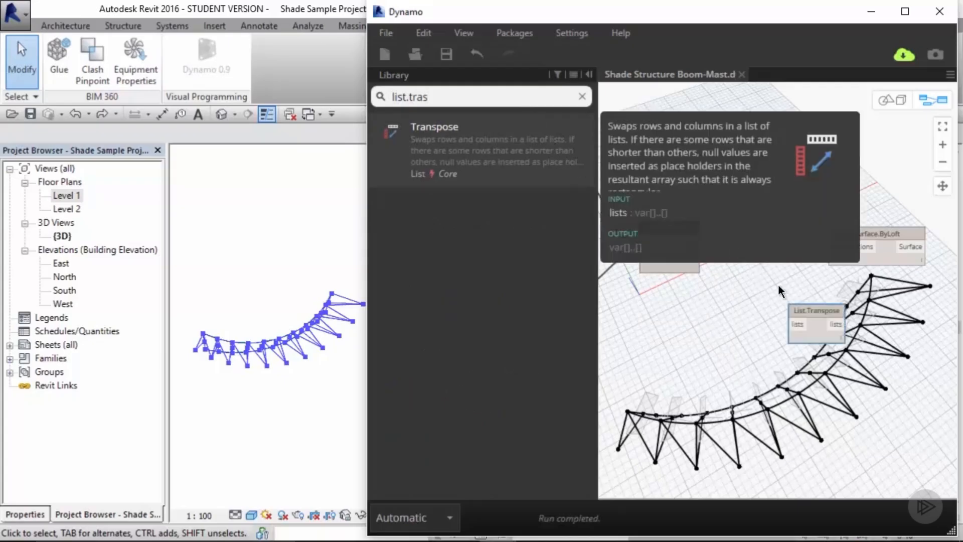
drag(804, 315, 736, 241)
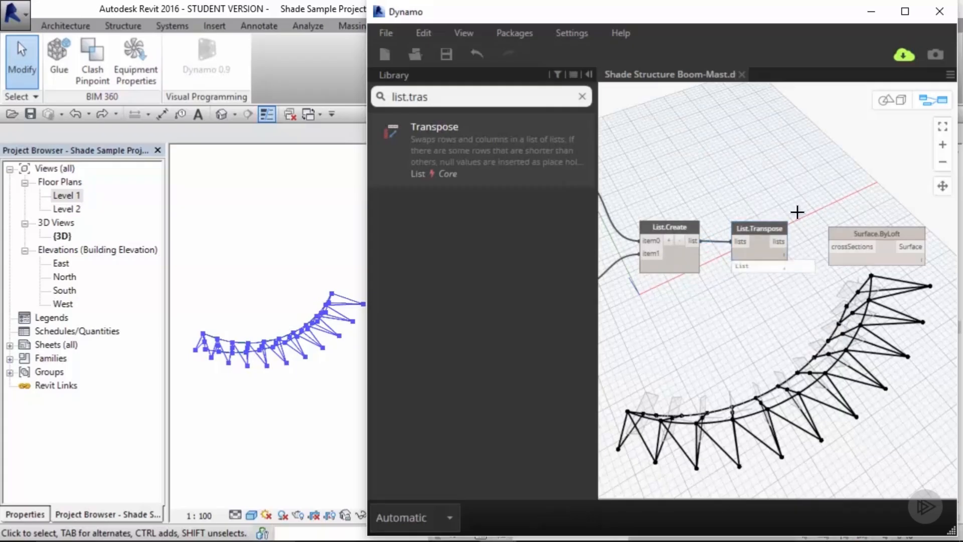
Step: Inspect the List.Transpose output and connect it to Surface.ByLoft's crossSections input
middle_drag(802, 215, 748, 214)
click(793, 228)
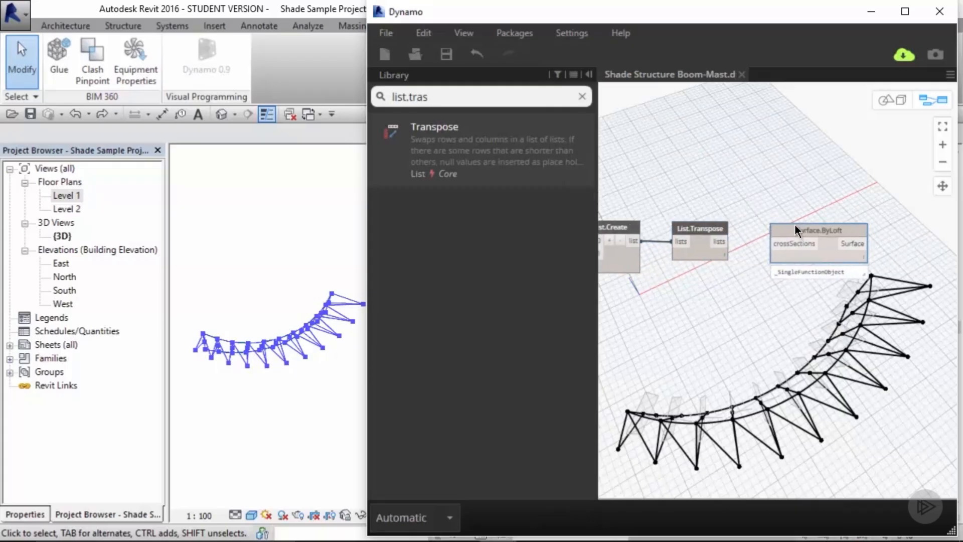
click(758, 210)
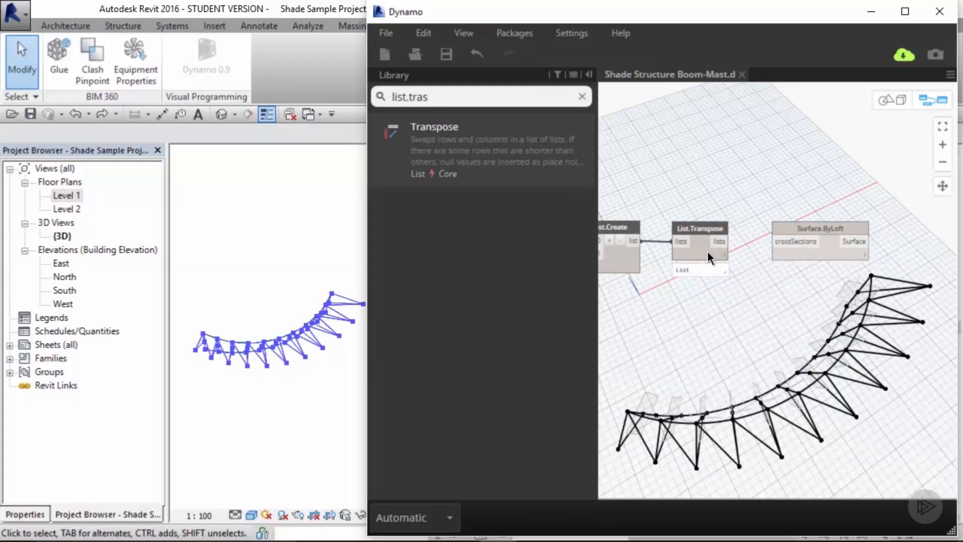
mouse_move(706, 252)
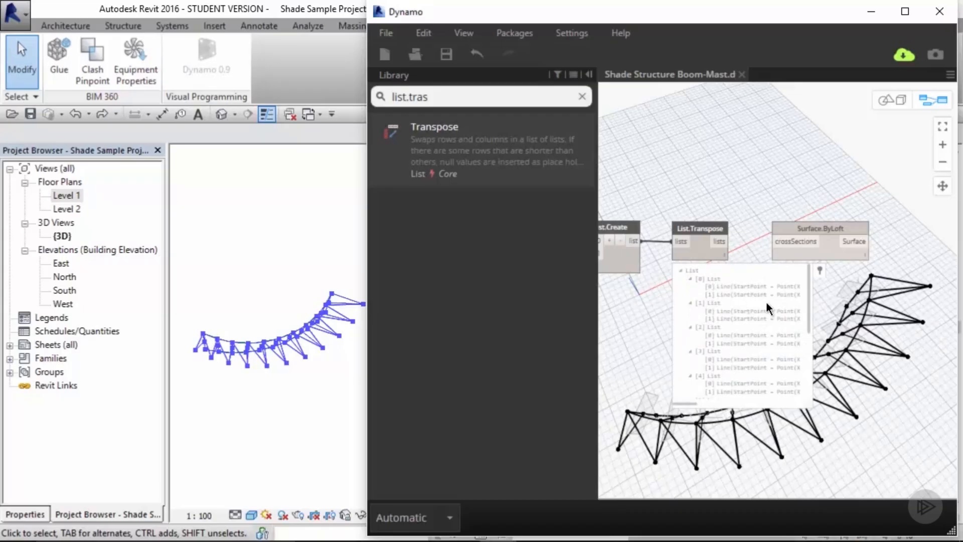
drag(809, 300, 801, 281)
drag(727, 241, 780, 240)
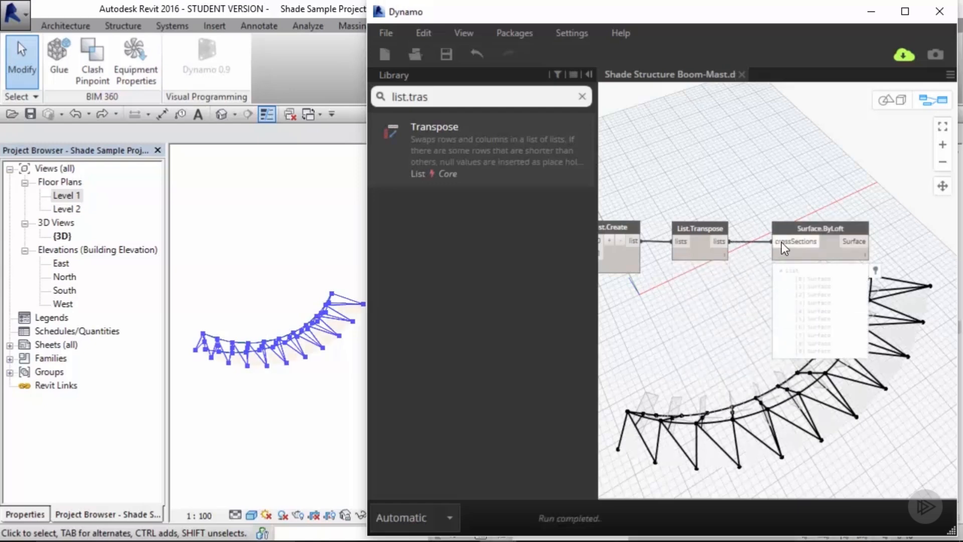
Step: Switch to background 3D preview navigation and orbit around the lofted shade surfaces
key(ctrl+b)
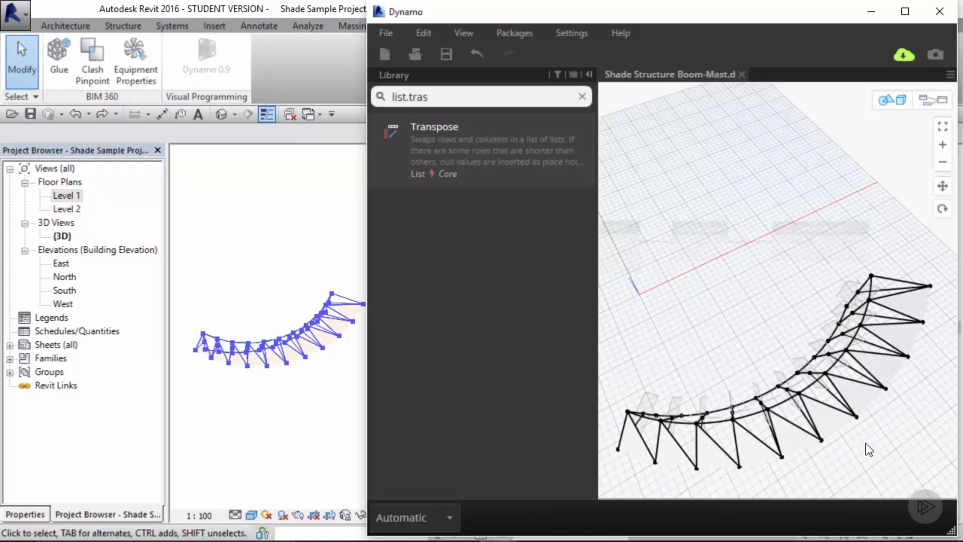
right_drag(864, 442, 712, 357)
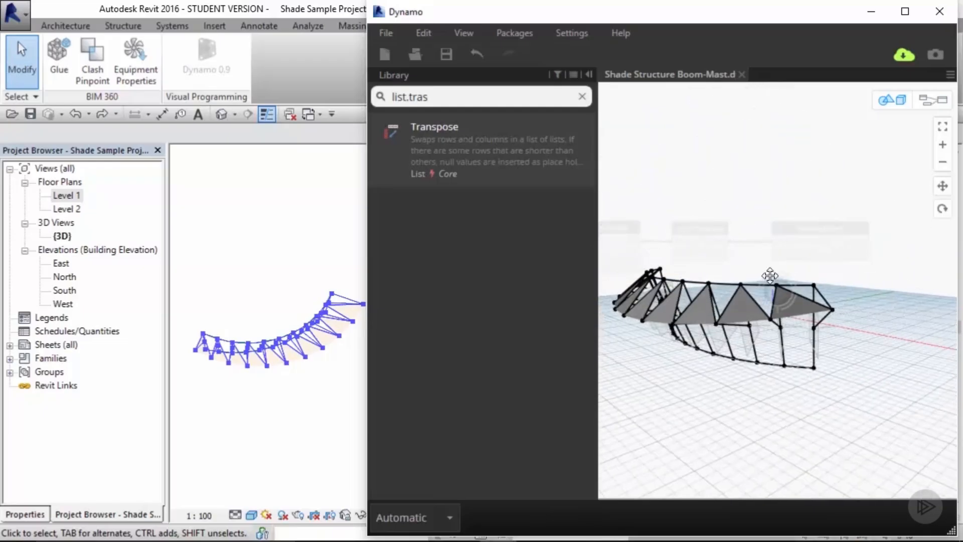
middle_drag(780, 293, 838, 272)
right_drag(838, 273, 923, 305)
key(ctrl+b)
scroll(791, 188, down, 4)
middle_drag(757, 198, 866, 266)
scroll(829, 248, down, 2)
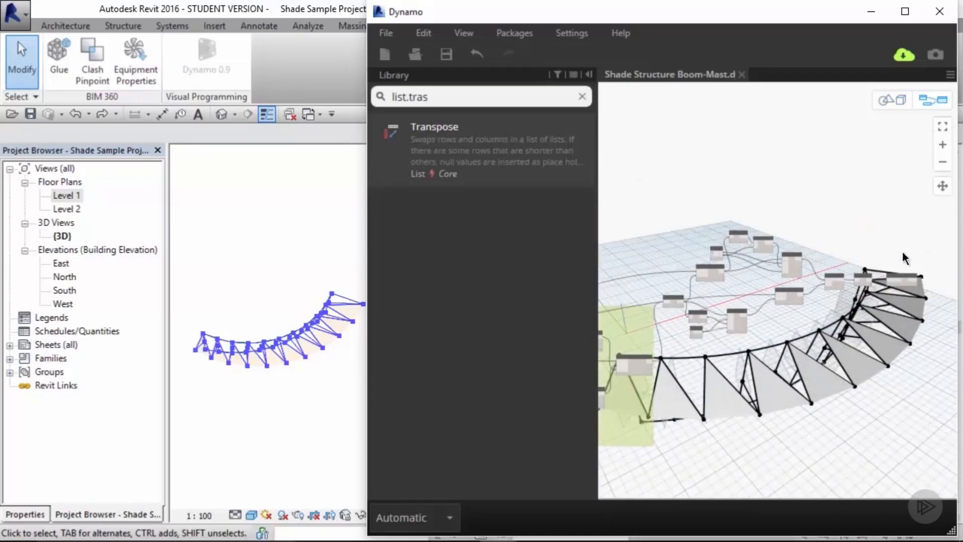
Step: Group the shade panel nodes and title the group Shade Panel
drag(920, 217, 673, 332)
key(ctrl+g)
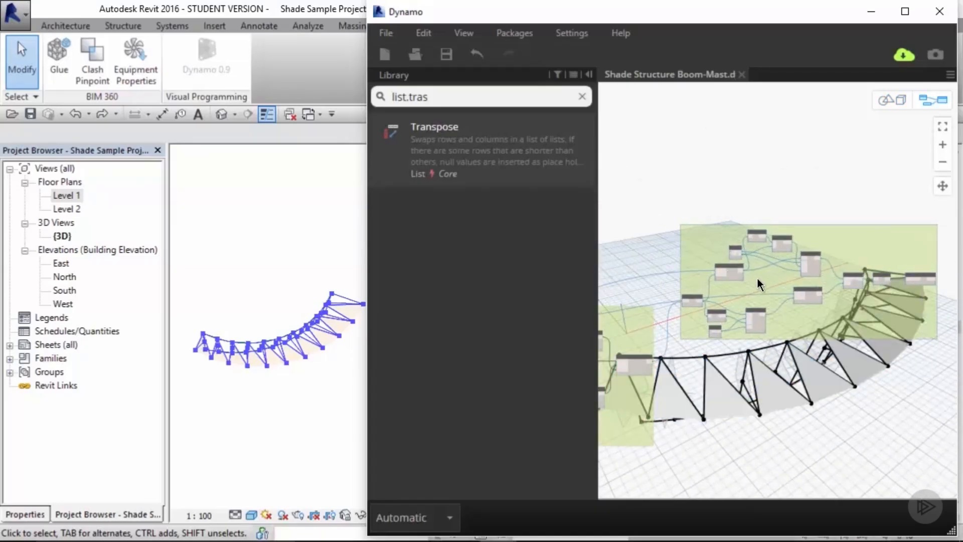
scroll(757, 278, up, 4)
click(691, 218)
text(Shade)
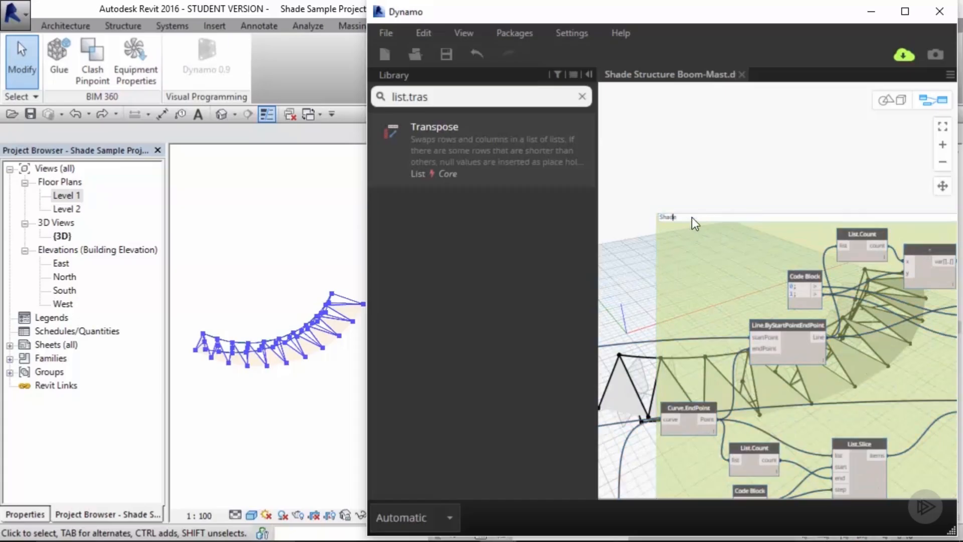
text( Panel)
key(Return)
key(BackSpace)
click(690, 189)
right_click(690, 220)
mouse_move(774, 281)
click(899, 348)
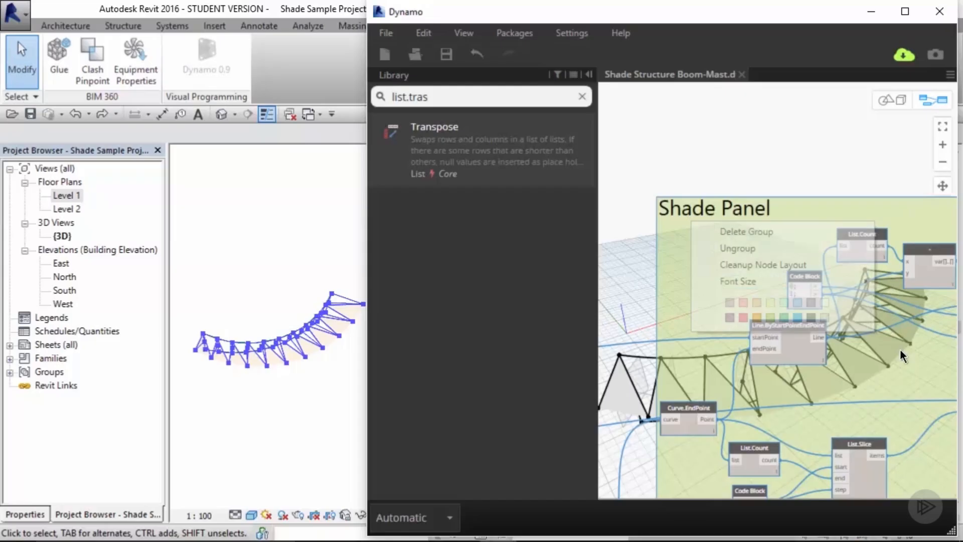
Step: Adjust the lower Number Slider in the Boom Arm group slightly
middle_drag(813, 463, 630, 340)
scroll(652, 335, down, 2)
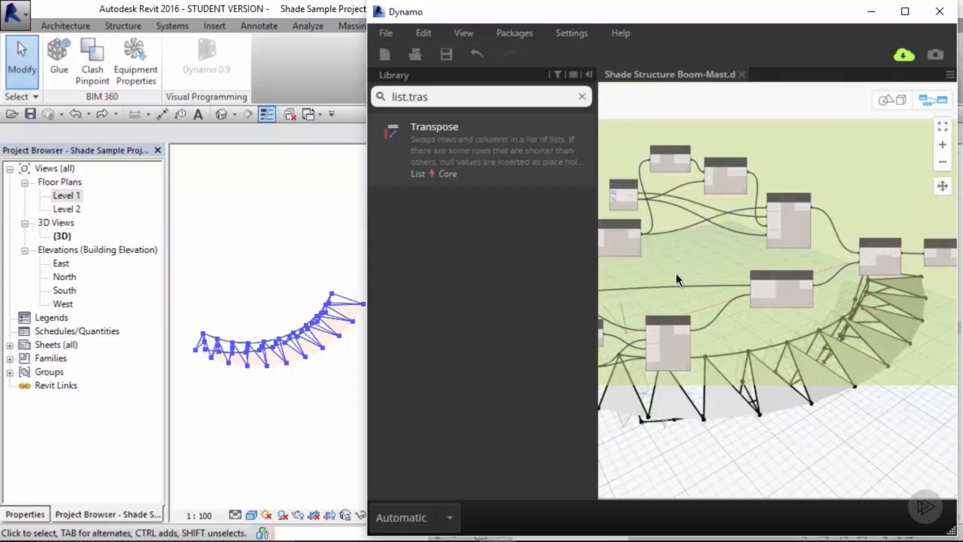
scroll(677, 277, down, 3)
middle_drag(720, 399, 821, 335)
middle_drag(657, 325, 888, 294)
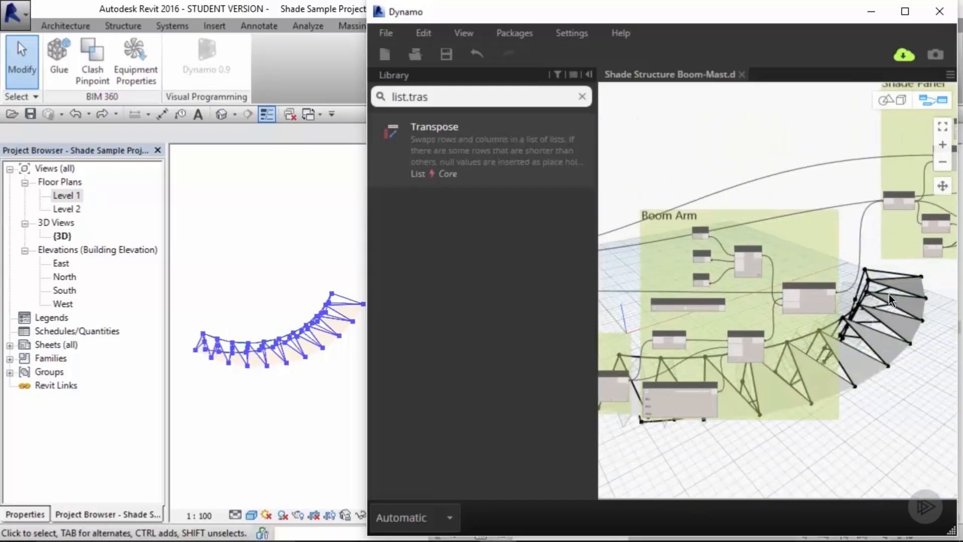
scroll(715, 308, up, 3)
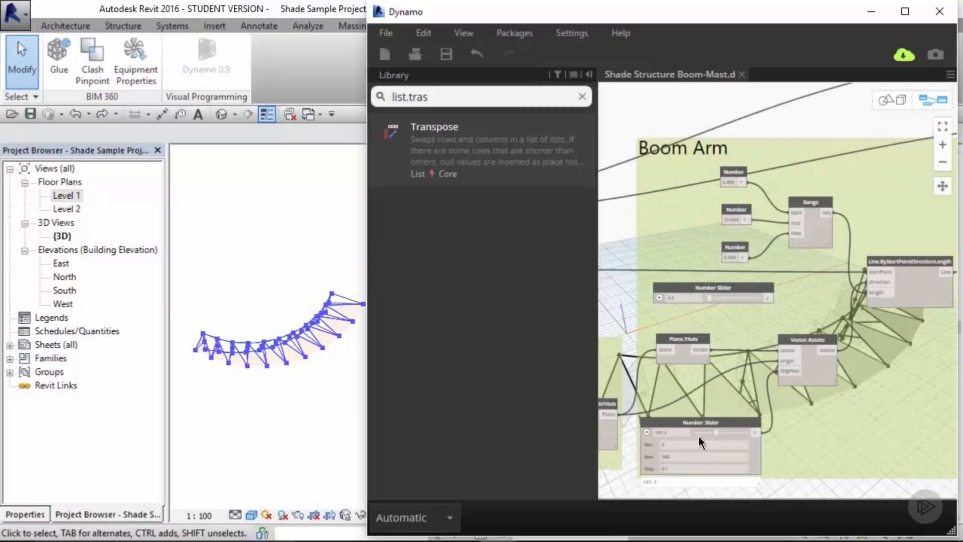
mouse_move(715, 433)
mouse_down()
mouse_move(706, 435)
mouse_move(714, 437)
mouse_up()
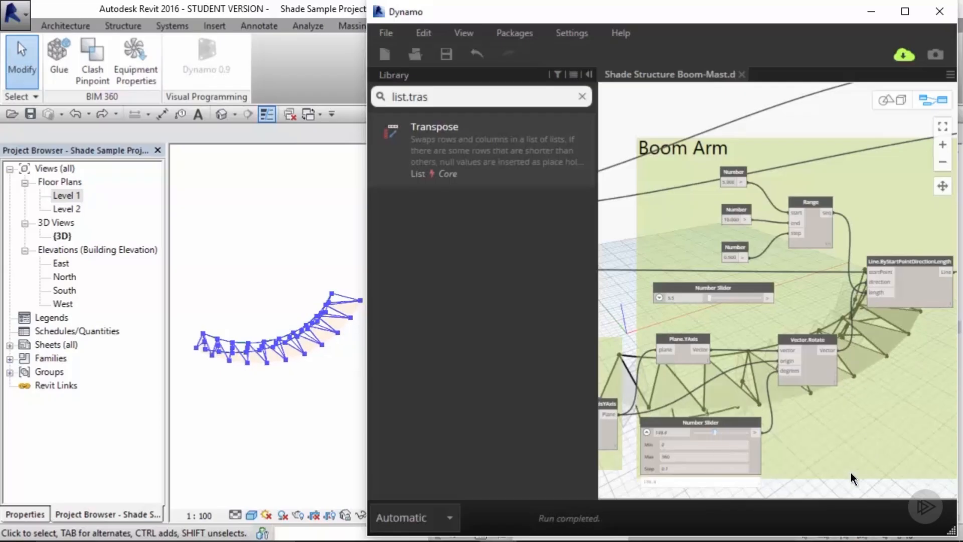
scroll(841, 477, down, 6)
middle_drag(790, 348, 600, 347)
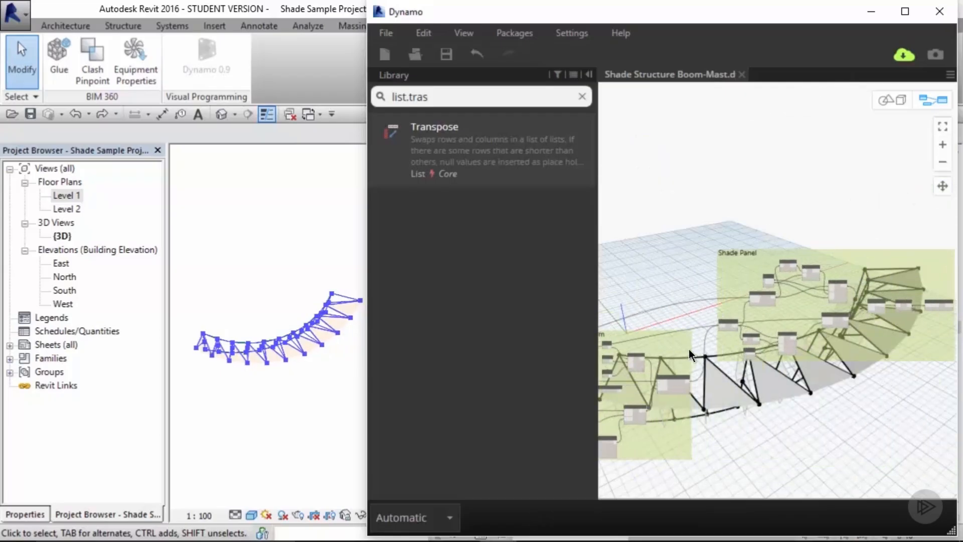
middle_drag(818, 363, 778, 281)
scroll(718, 173, up, 4)
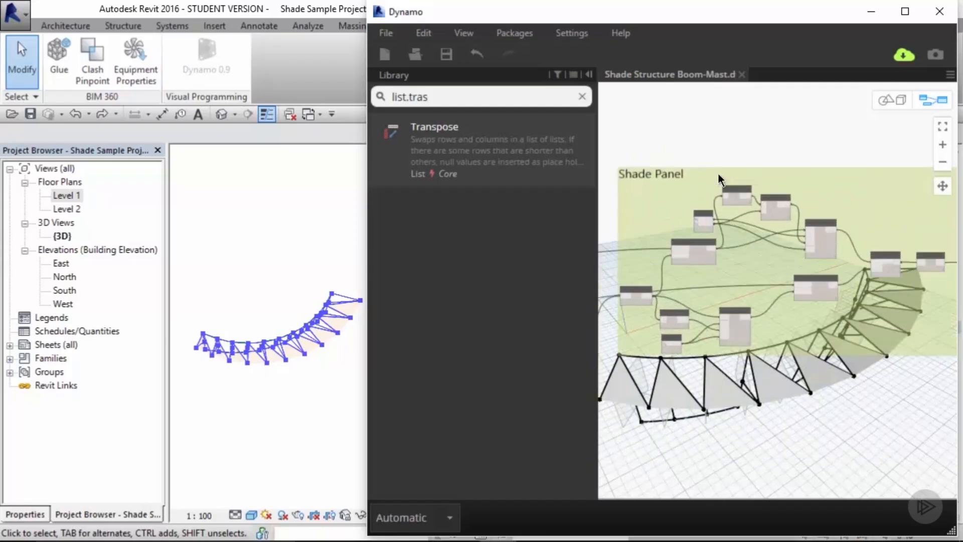
scroll(745, 164, down, 2)
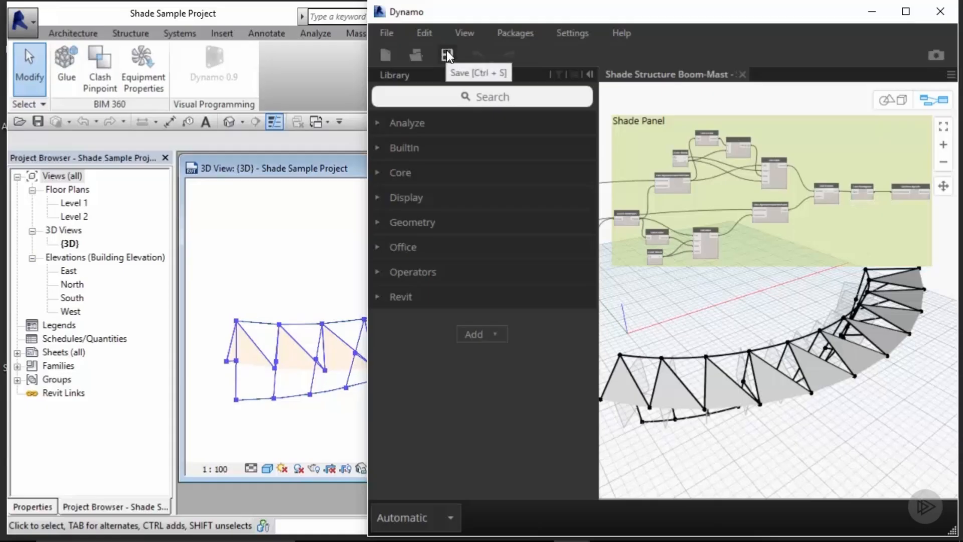
Step: Close Dynamo, relaunch it from Revit and reopen the recent Shade Structure Boom-Mast - Submit graph
click(944, 19)
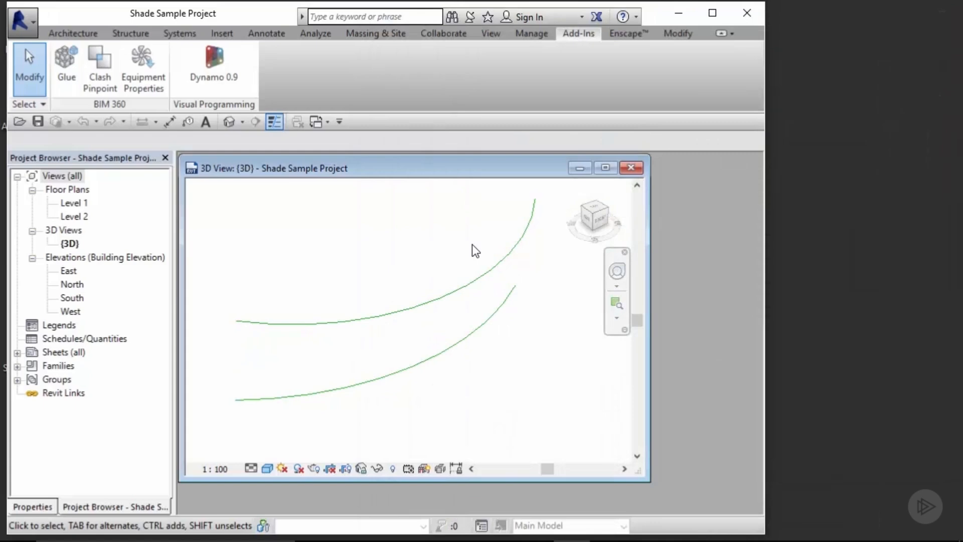
click(214, 63)
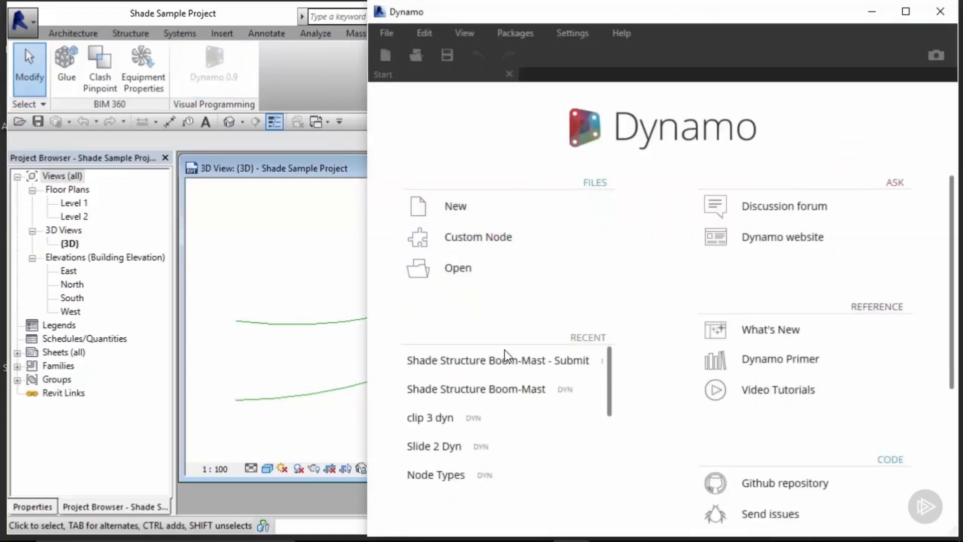
click(507, 367)
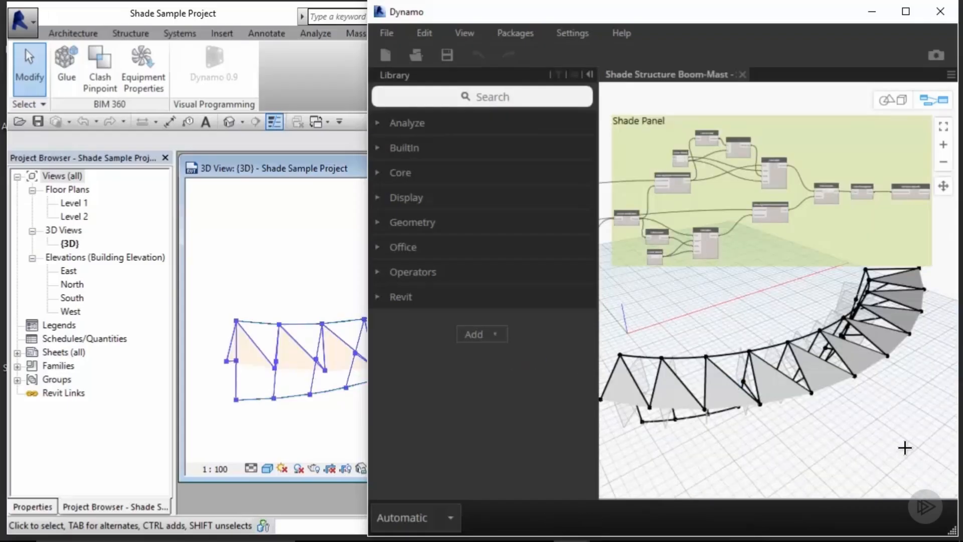
Step: Switch the run mode to Manual and back to Automatic
click(450, 517)
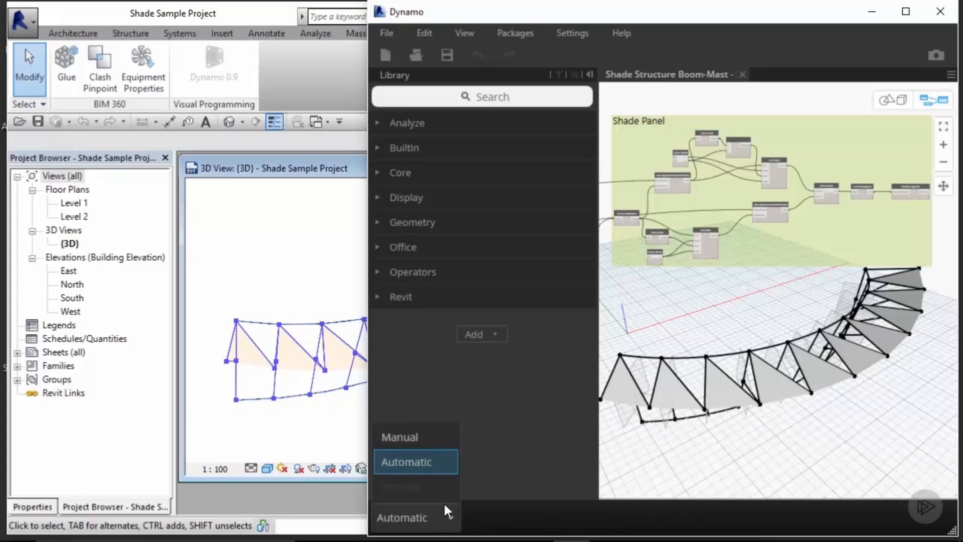
click(434, 437)
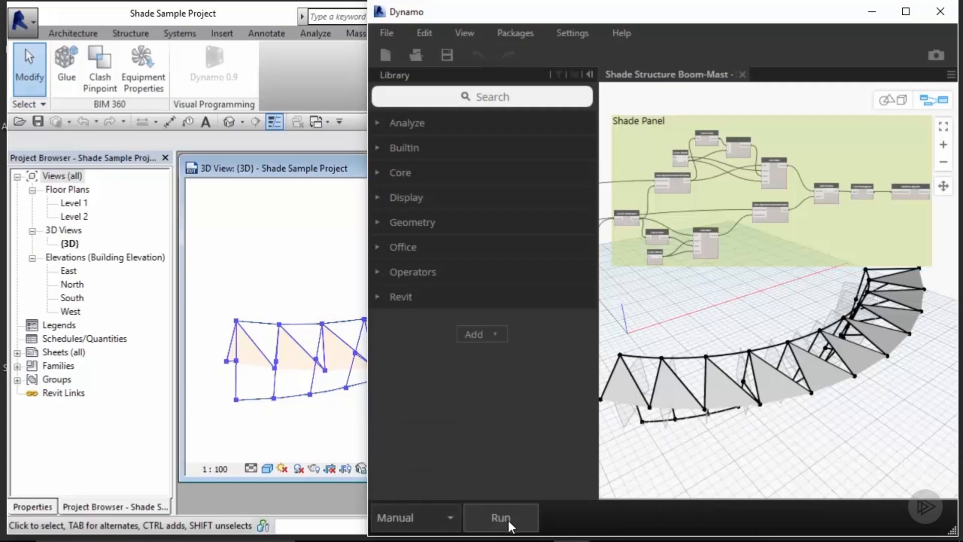
click(451, 517)
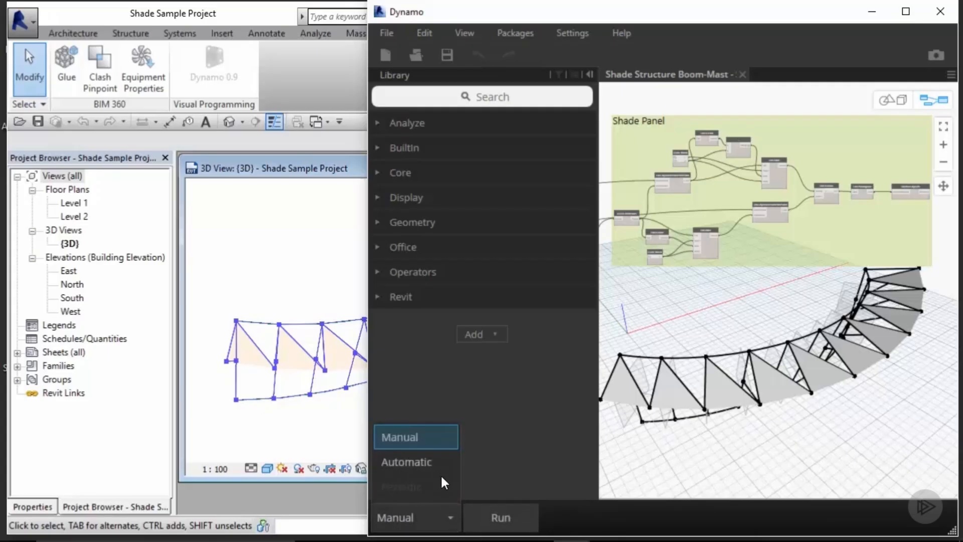
click(440, 467)
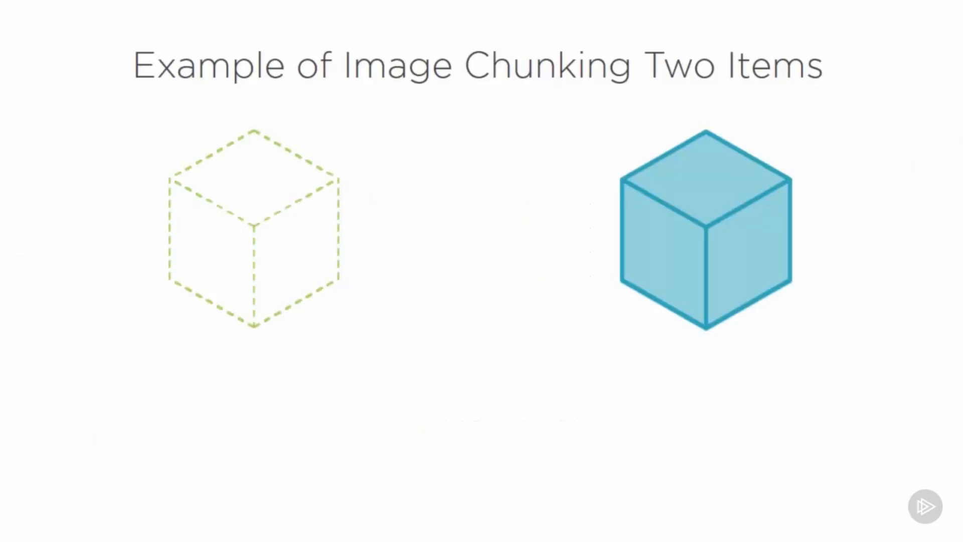
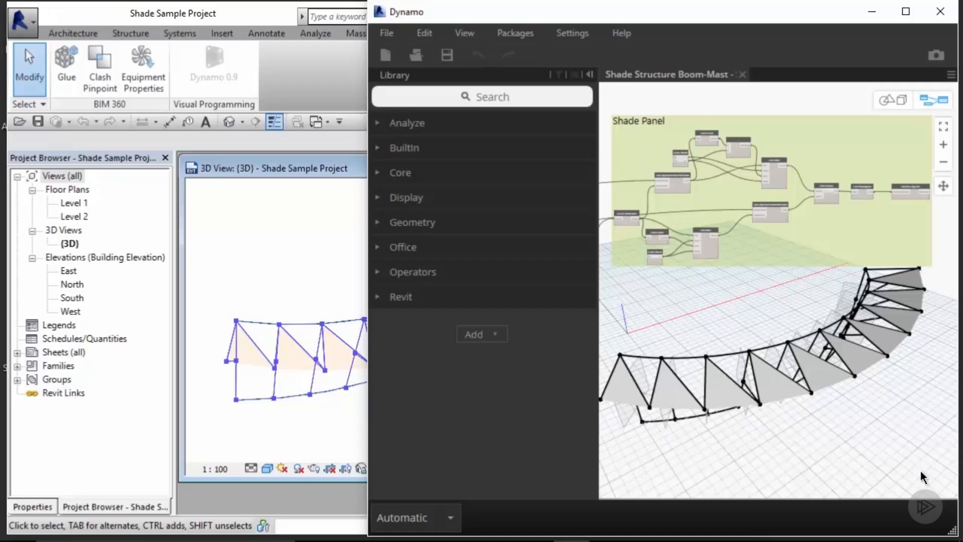
Step: Add a Surface.Thicken (thickness) node and place it beside the Surface.ByLoft node
click(522, 94)
text(thicken)
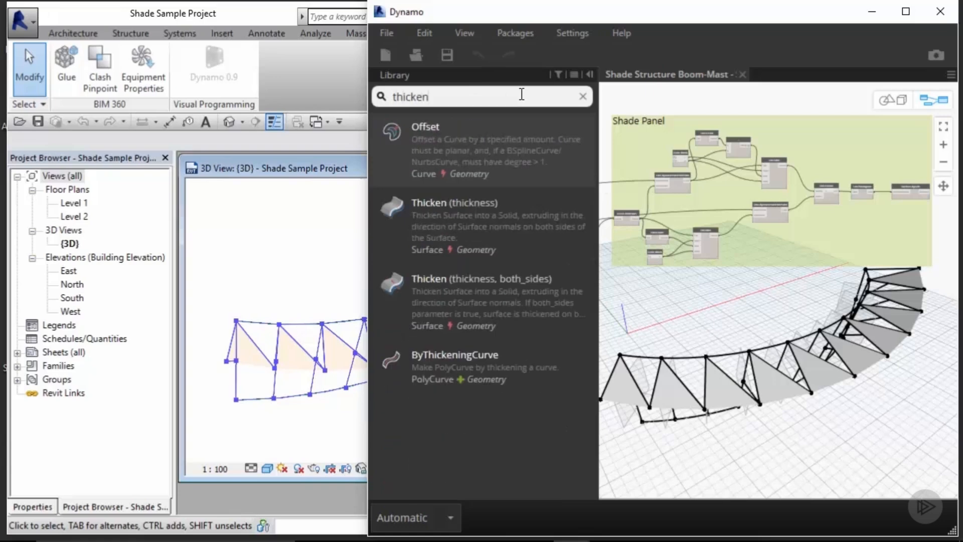
mouse_move(500, 227)
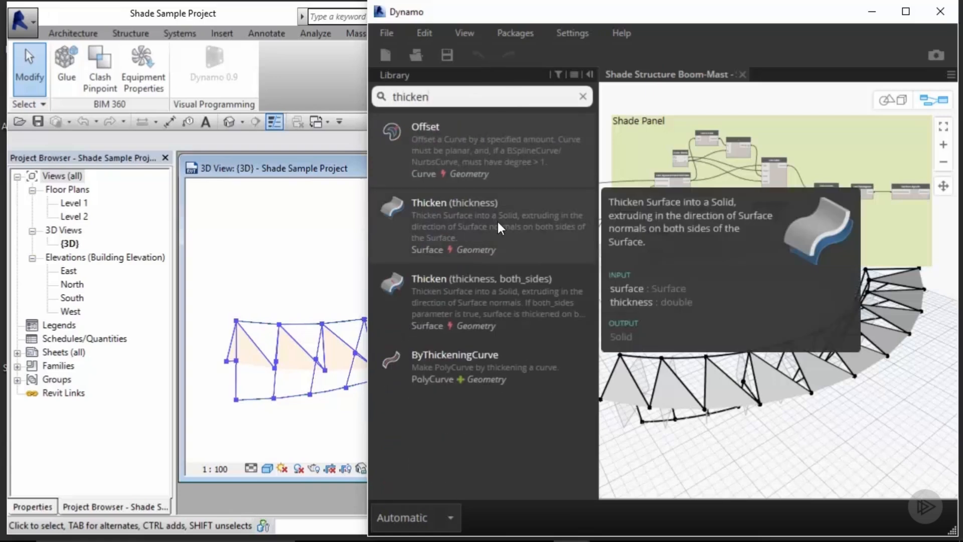
click(498, 222)
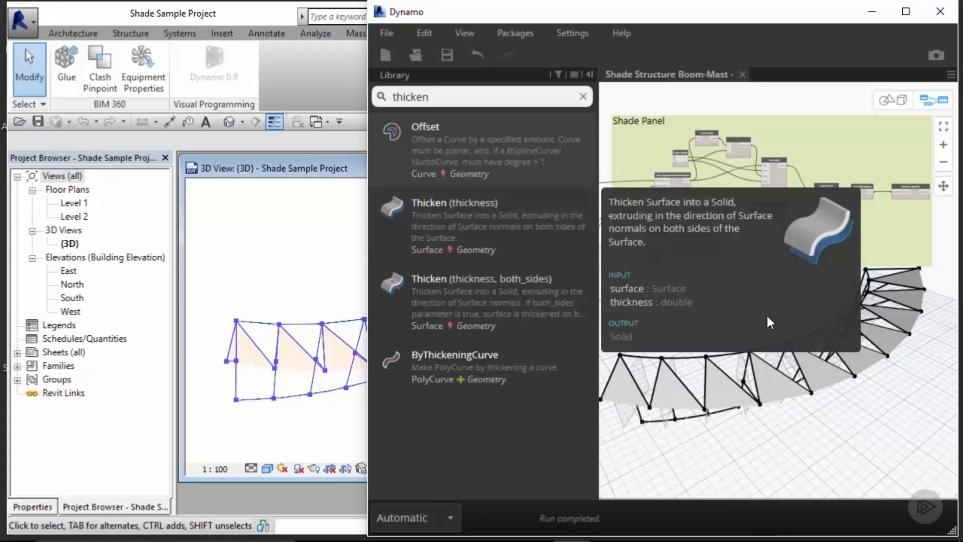
middle_drag(831, 307, 721, 343)
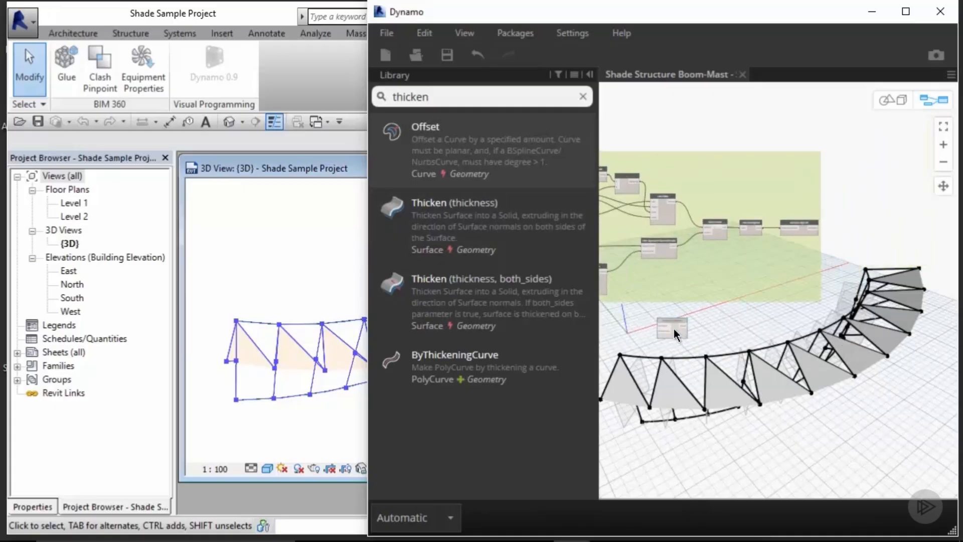
drag(673, 329, 884, 228)
scroll(883, 224, up, 3)
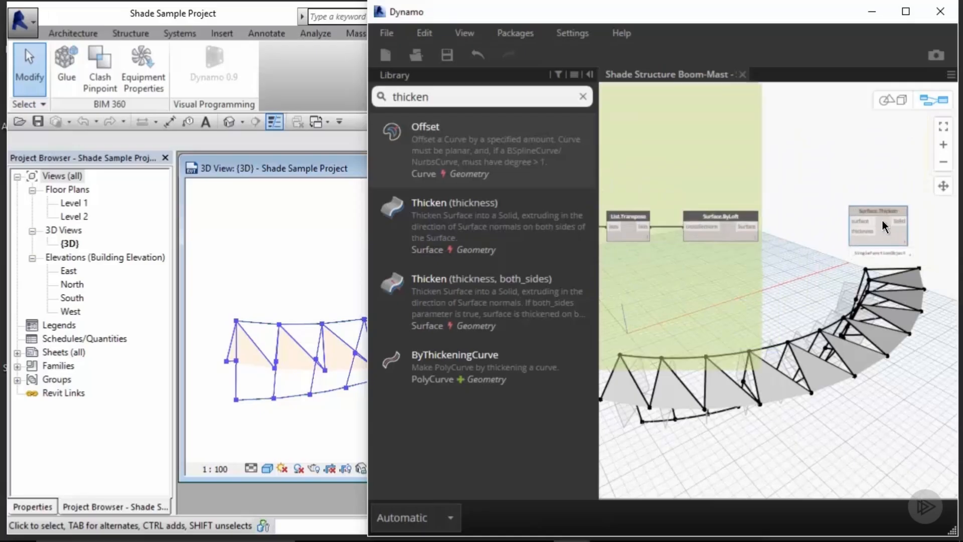
scroll(883, 225, up, 2)
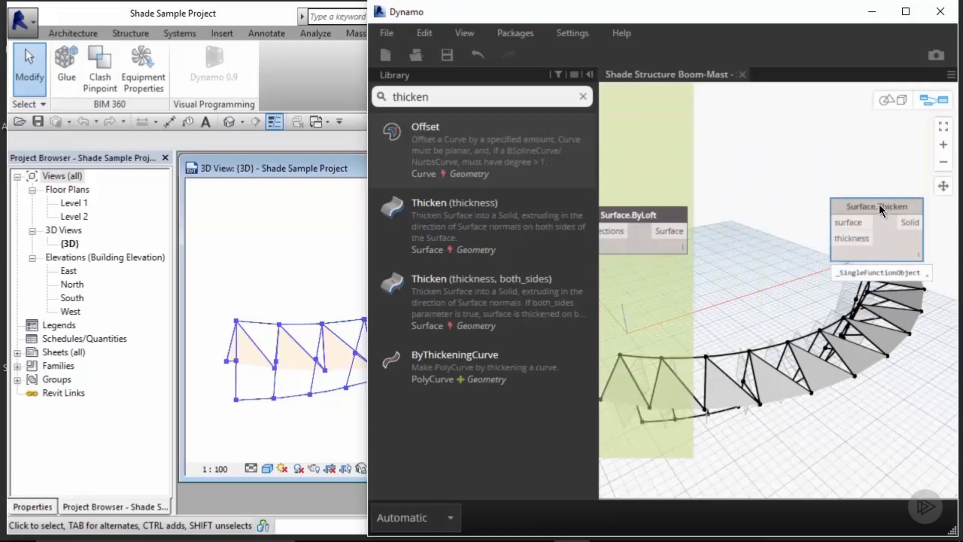
Step: Connect the Surface.ByLoft surface output to the surface input of Surface.Thicken
click(678, 234)
click(838, 232)
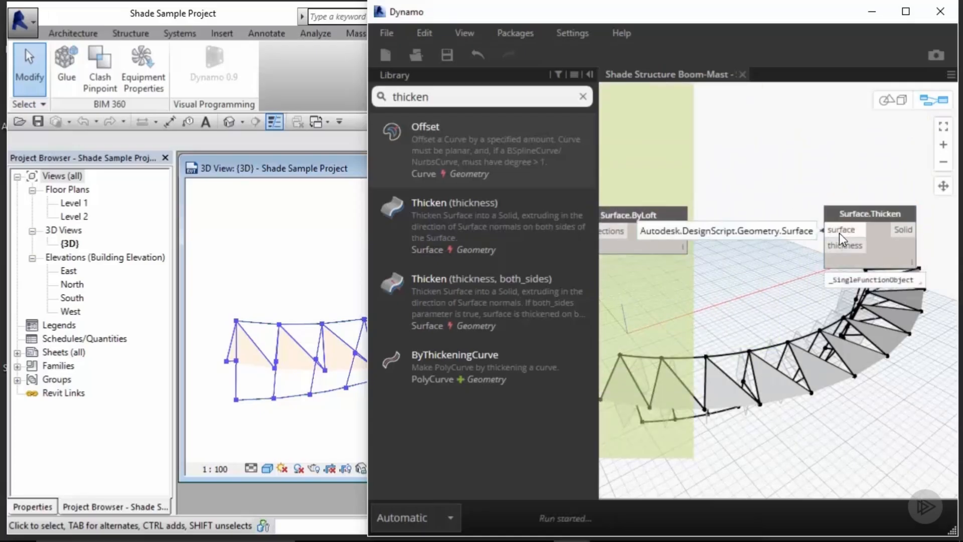
drag(866, 212, 902, 215)
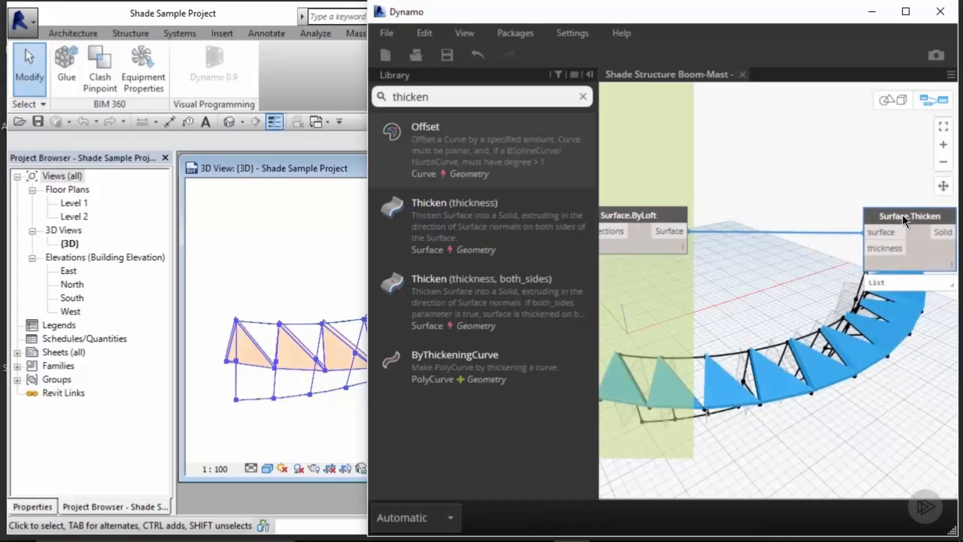
click(762, 263)
Step: Add a Number Slider node and wire it into the thickness input of Surface.Thicken
click(583, 96)
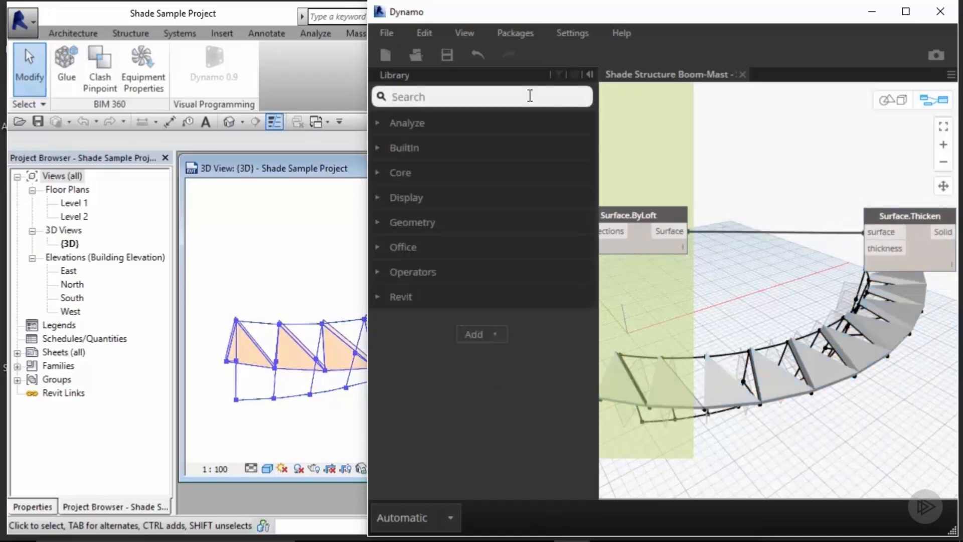
text(num)
drag(451, 185, 843, 300)
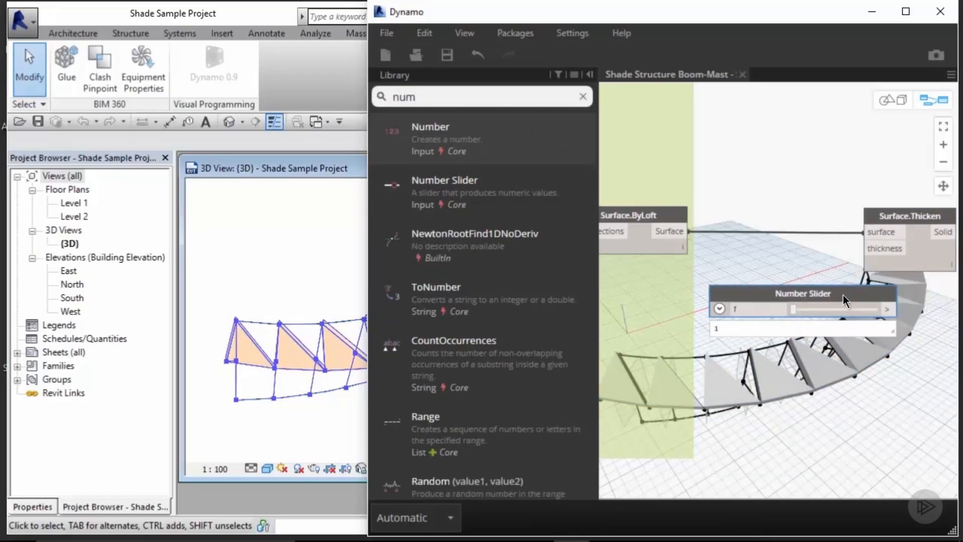
scroll(843, 296, down, 3)
middle_drag(844, 296, 788, 285)
scroll(787, 284, up, 3)
drag(823, 219, 908, 218)
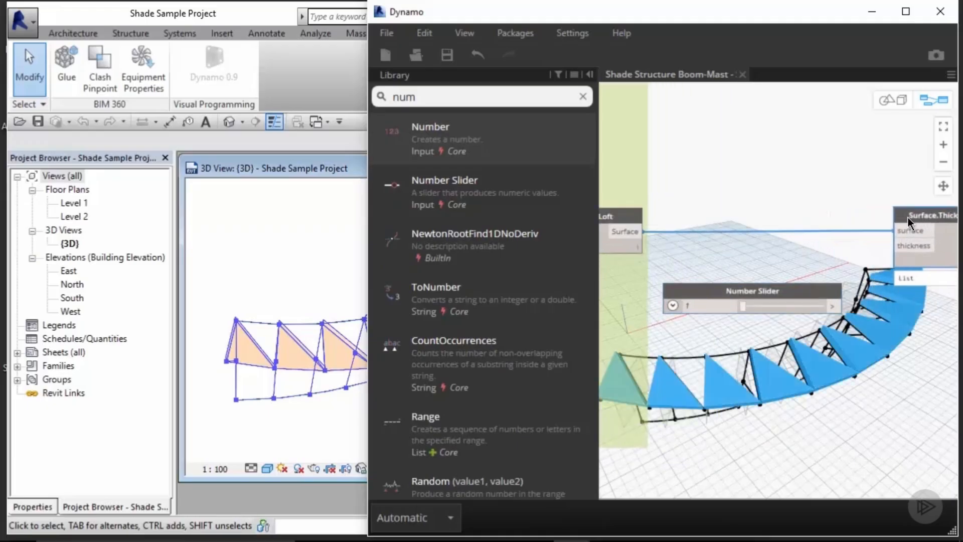
drag(832, 306, 897, 245)
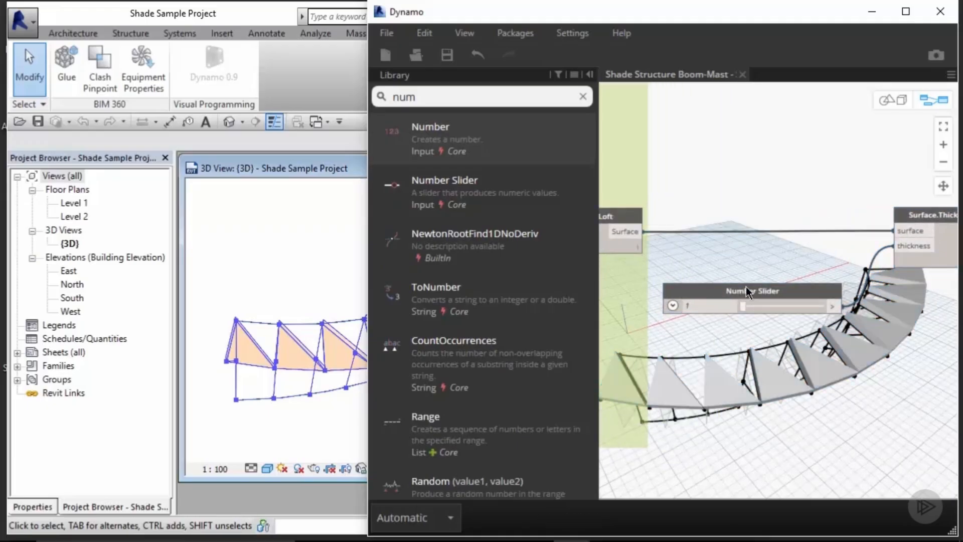
Step: Set the thickness slider's maximum to 2 and its value to 0.4
mouse_move(748, 308)
mouse_down()
mouse_move(766, 309)
mouse_move(748, 312)
mouse_up()
click(672, 306)
double_click(719, 341)
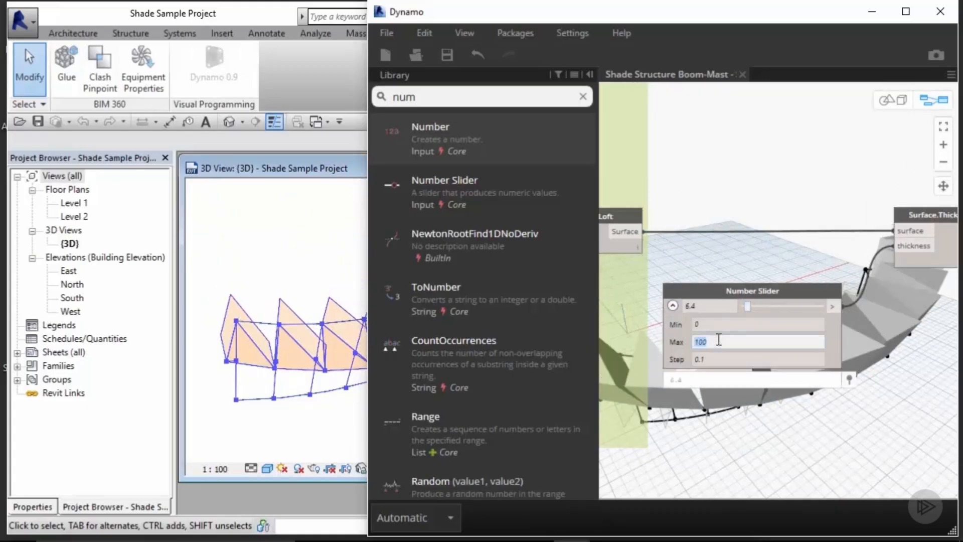
text(2)
key(Return)
drag(822, 306, 760, 313)
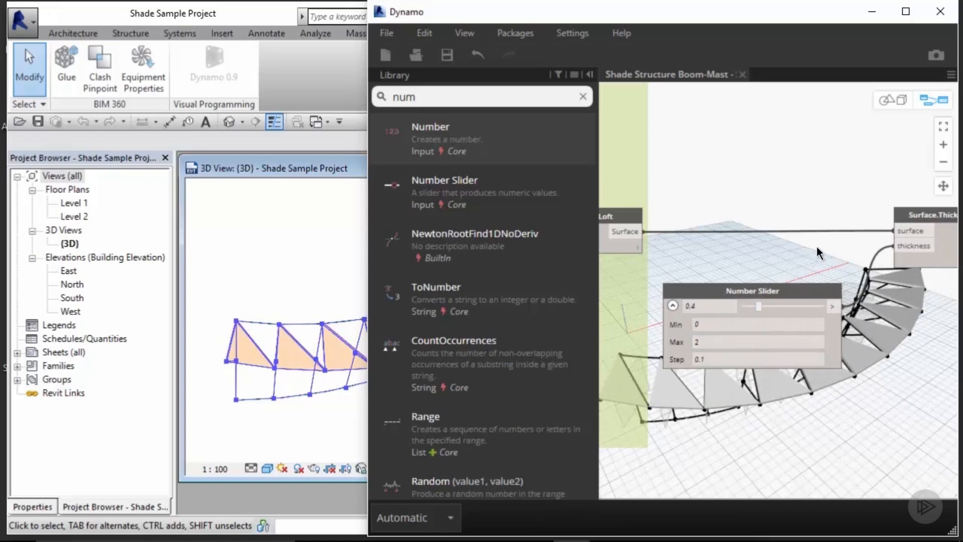
Step: Switch to Revit and load the shade_adaptive_3pts family from the Dynamo course's Adaptive Test folder
click(581, 96)
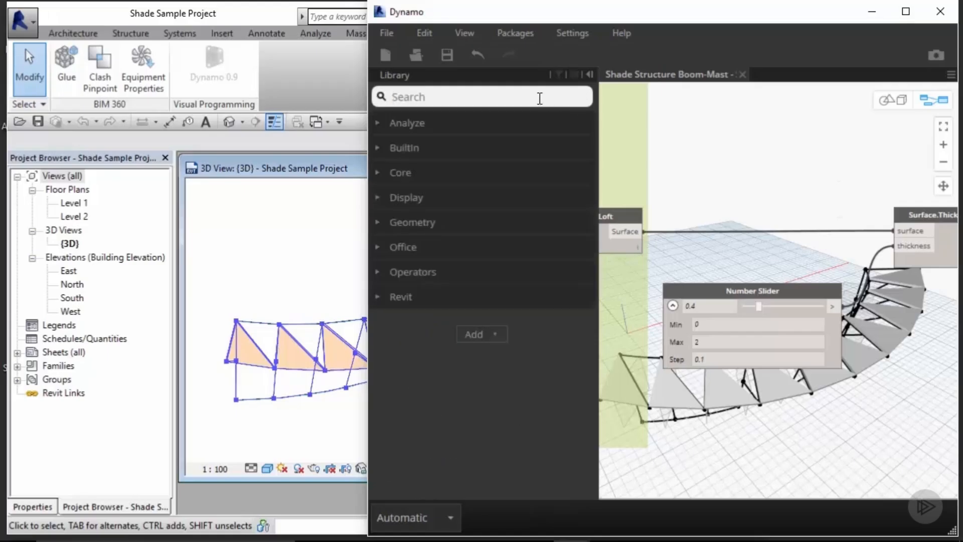
click(333, 201)
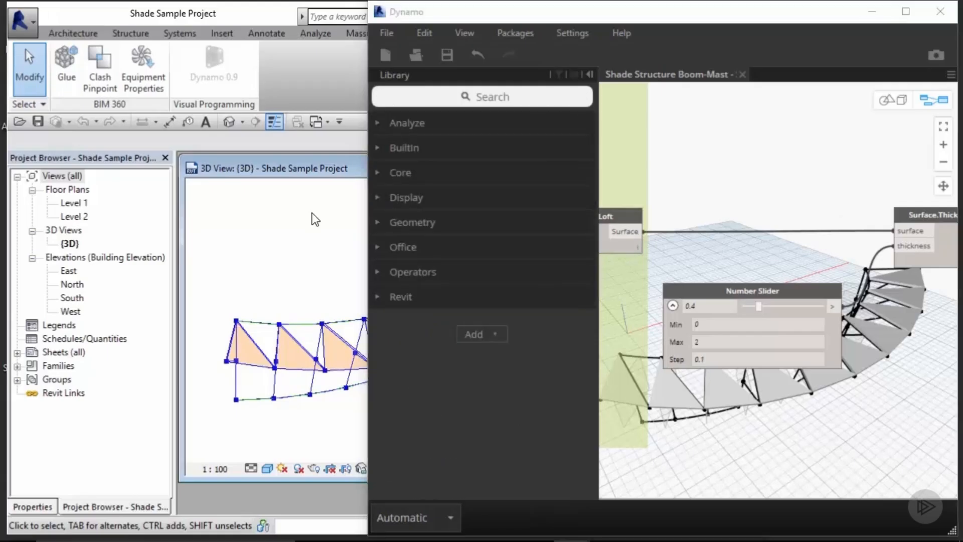
click(872, 12)
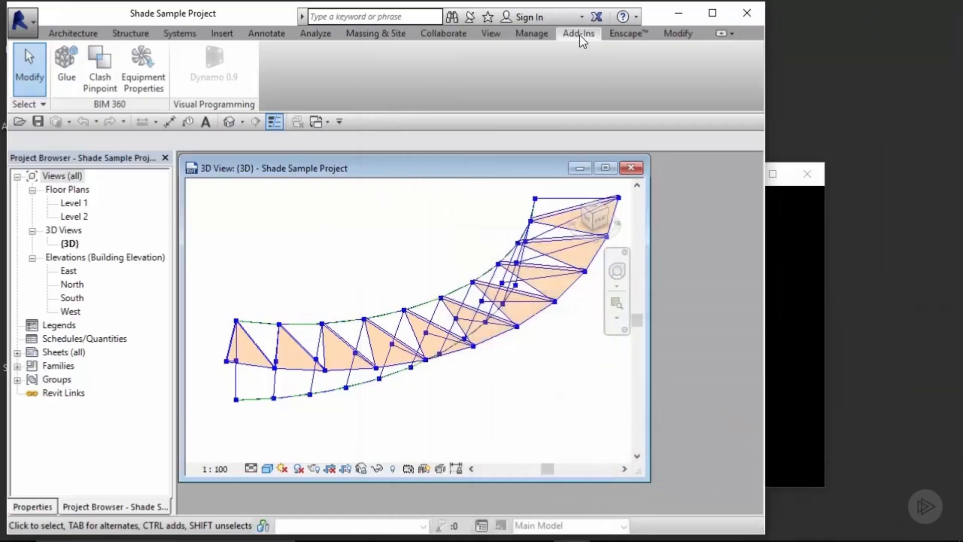
click(223, 34)
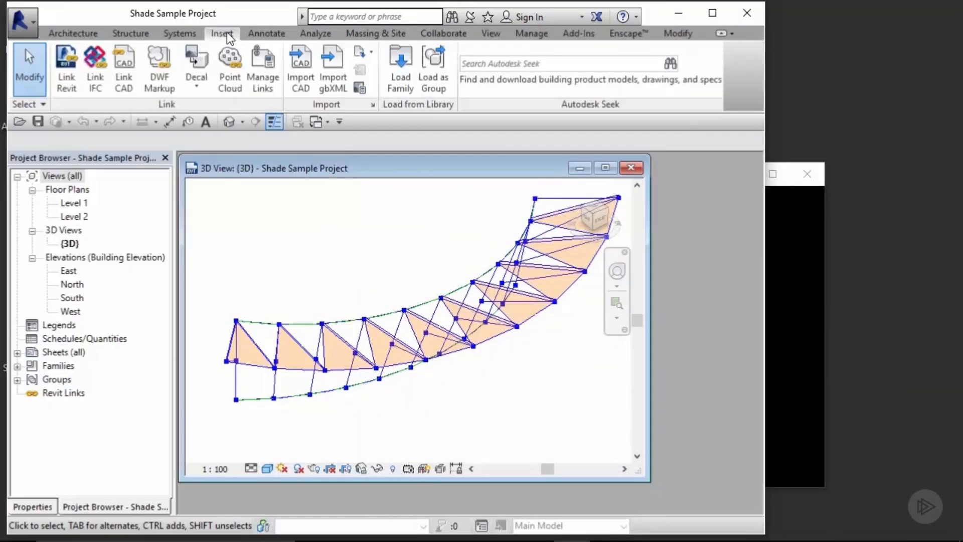
click(404, 65)
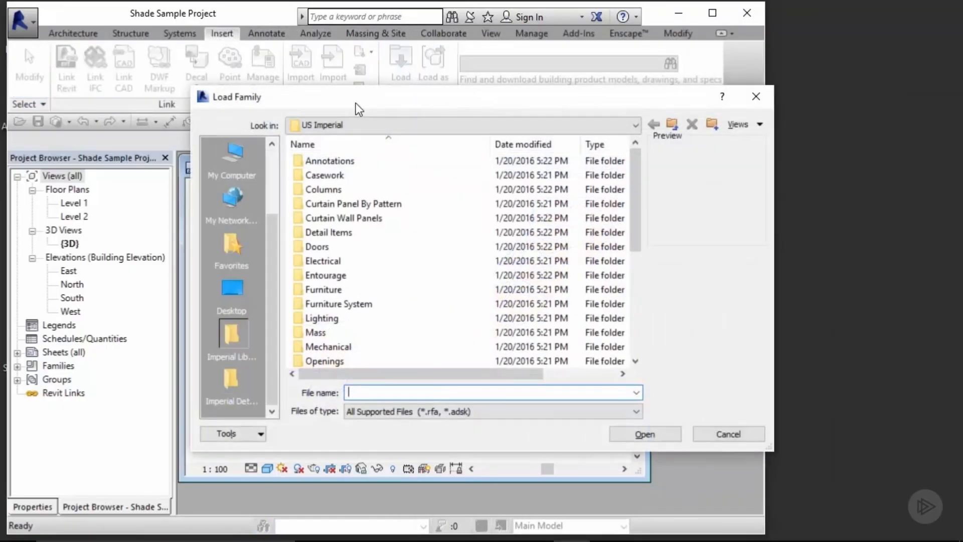
click(235, 158)
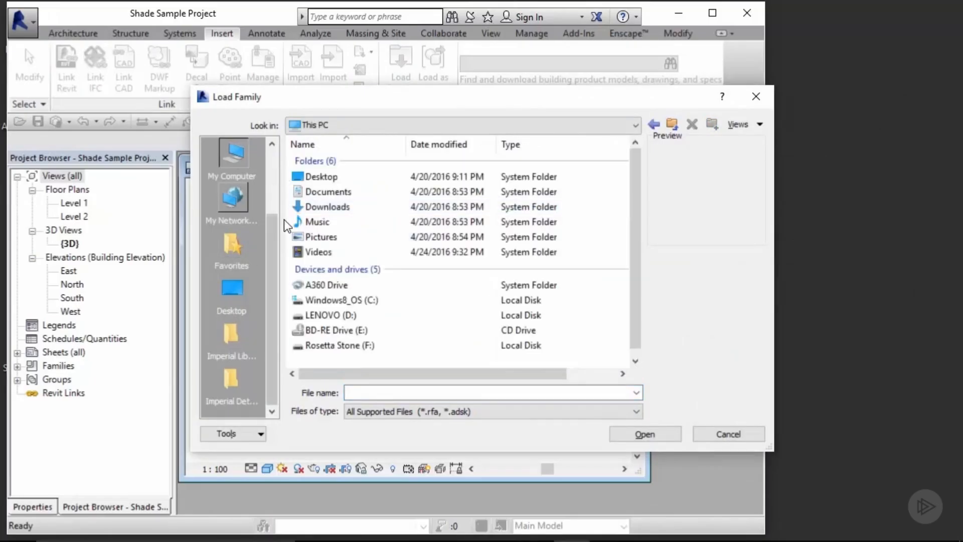
double_click(344, 347)
double_click(321, 189)
double_click(332, 161)
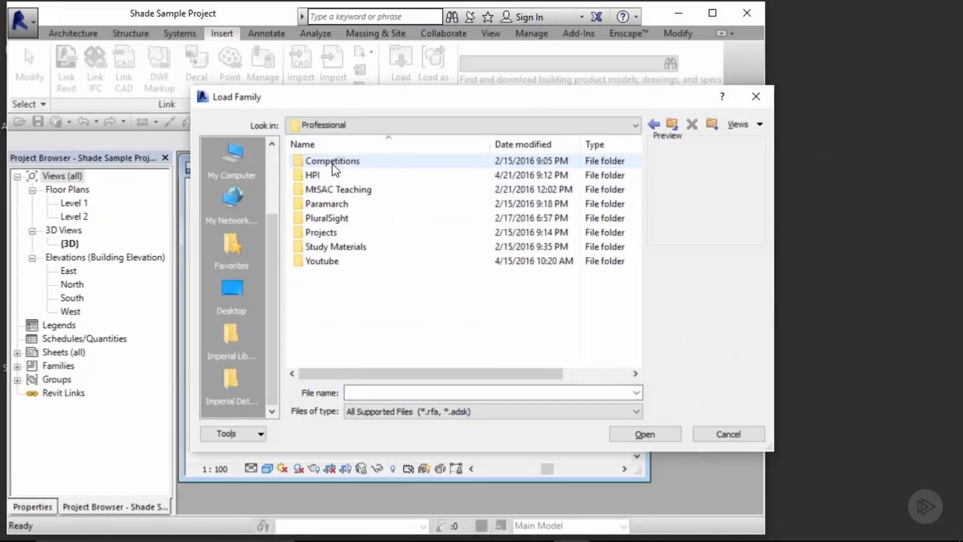
double_click(333, 219)
double_click(329, 161)
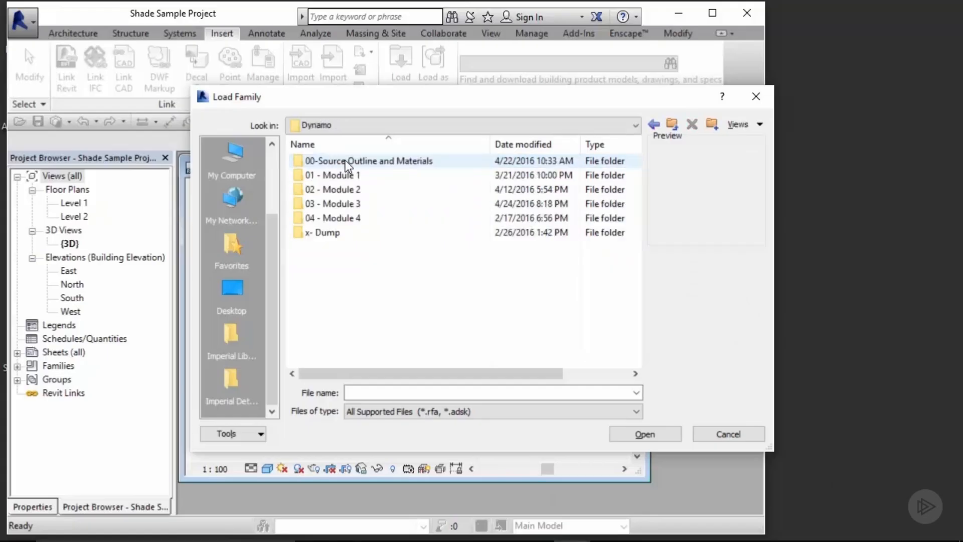
double_click(345, 161)
double_click(350, 202)
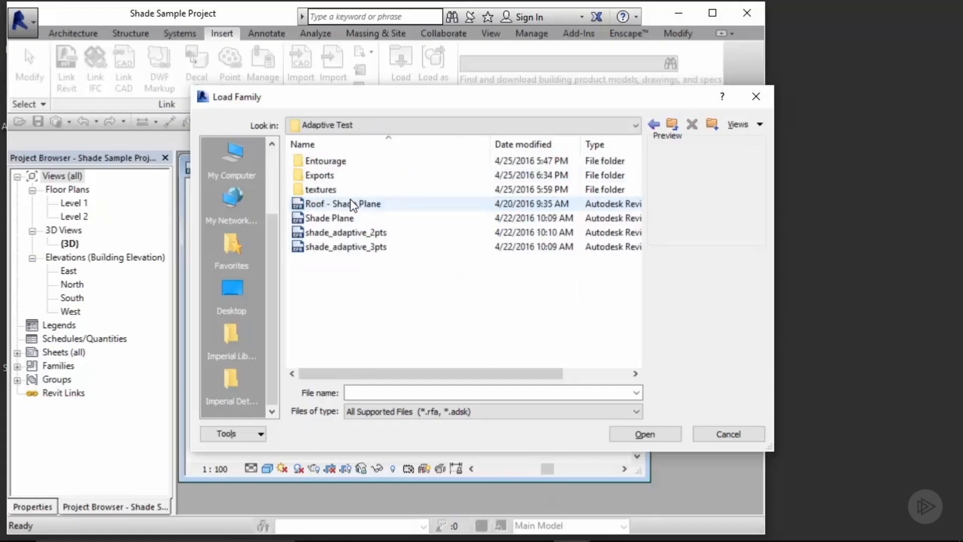
click(351, 247)
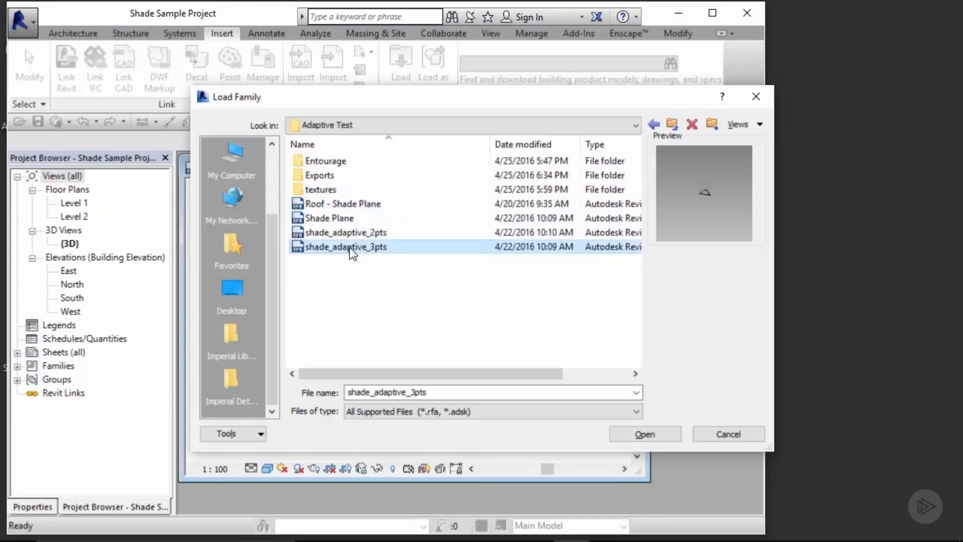
click(645, 435)
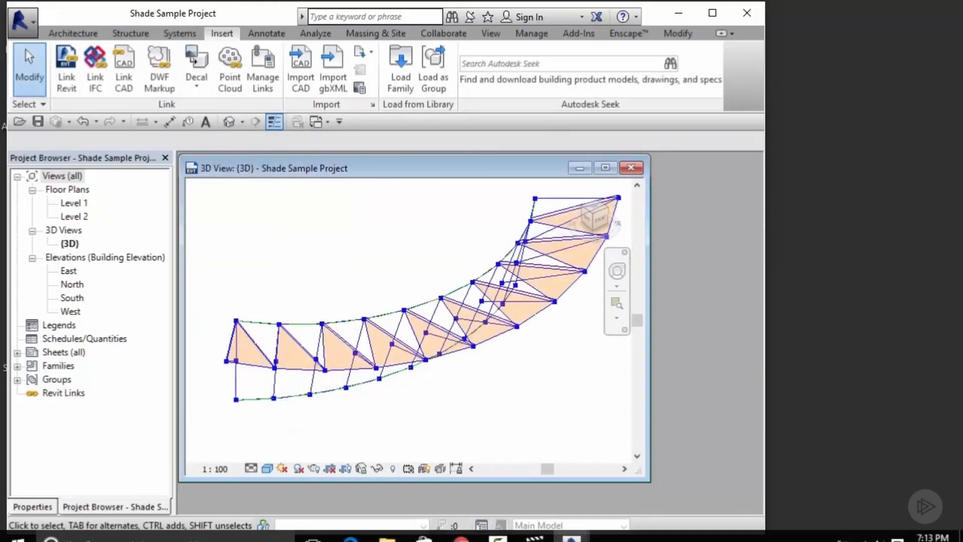
Step: Return to Dynamo and group the Number Slider and Surface.Thicken nodes
mouse_move(582, 522)
click(641, 453)
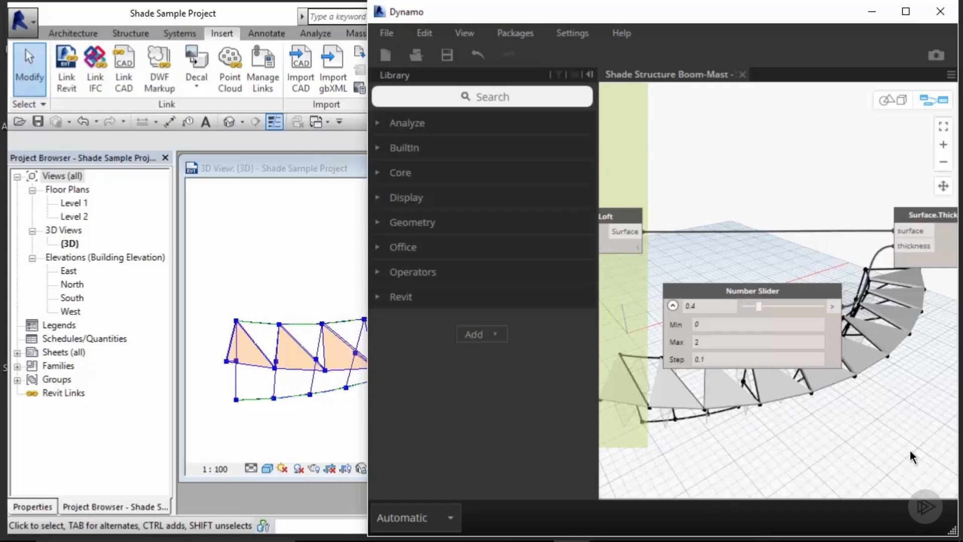
scroll(893, 386, down, 5)
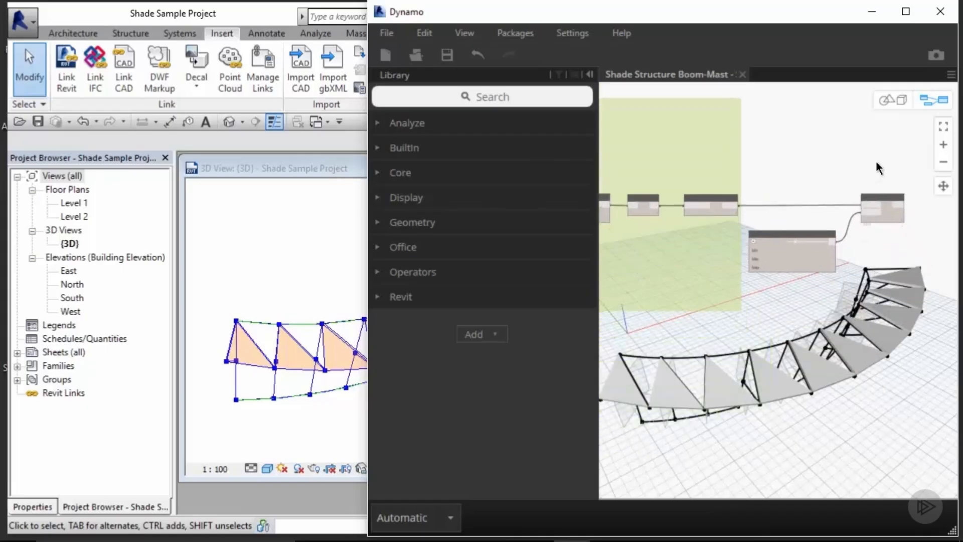
drag(877, 163, 790, 249)
key(ctrl+g)
click(825, 154)
middle_drag(786, 325, 823, 224)
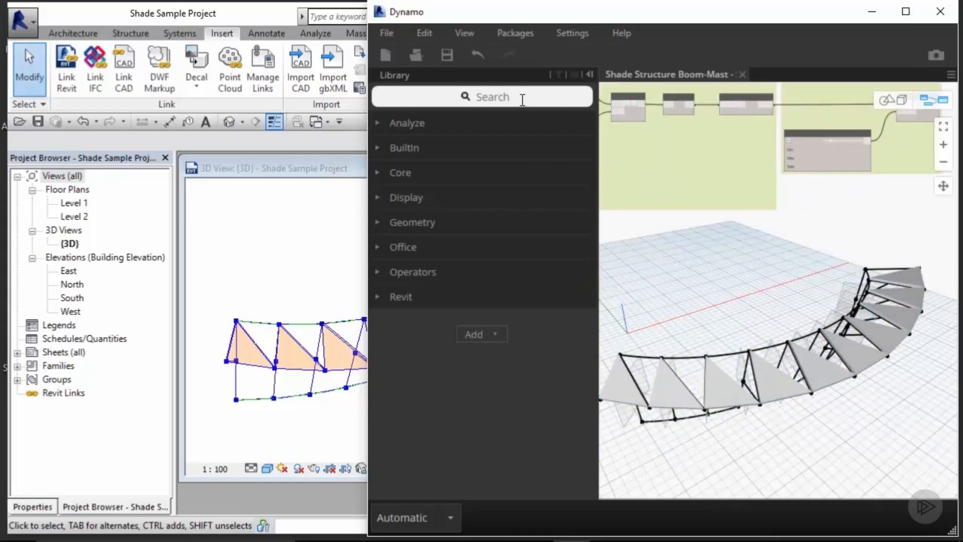
Step: Add an AdaptiveComponent.ByPoints node below the slider
click(522, 100)
text(adapti)
mouse_move(474, 194)
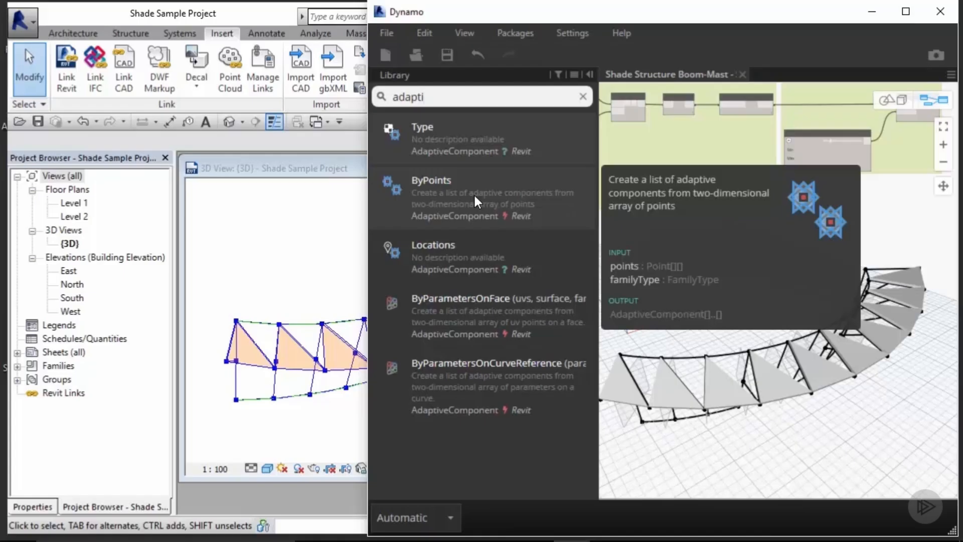
click(473, 193)
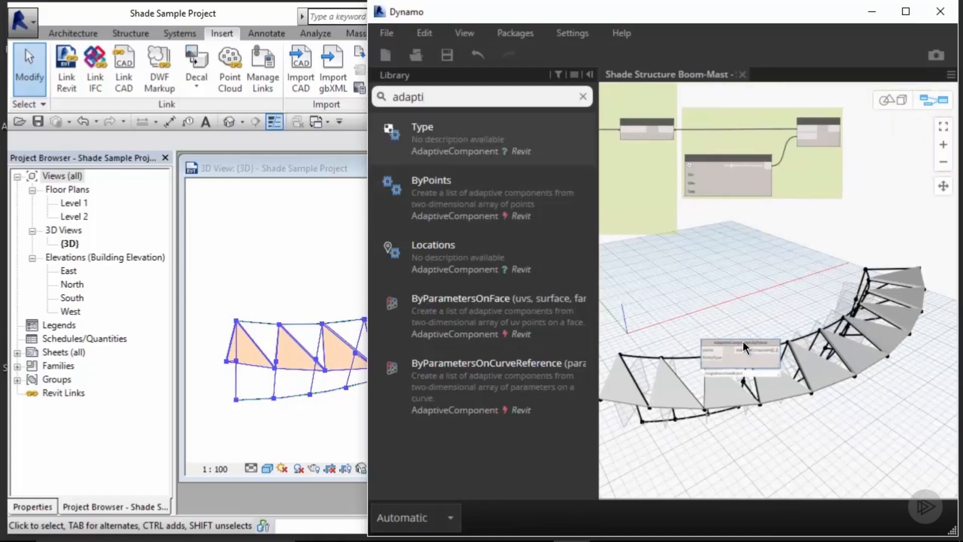
drag(742, 341, 792, 251)
scroll(783, 248, up, 3)
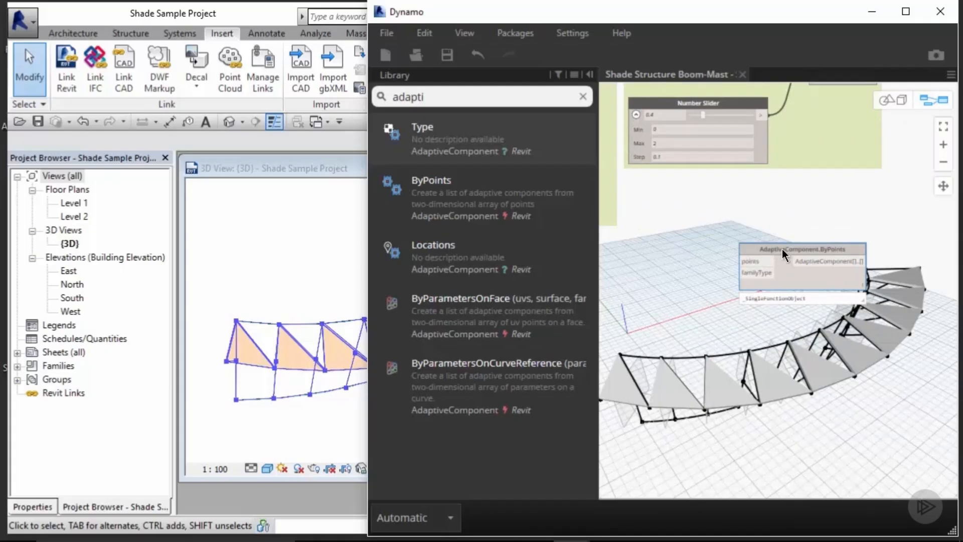
Step: Add a Family Types node to the canvas
click(583, 96)
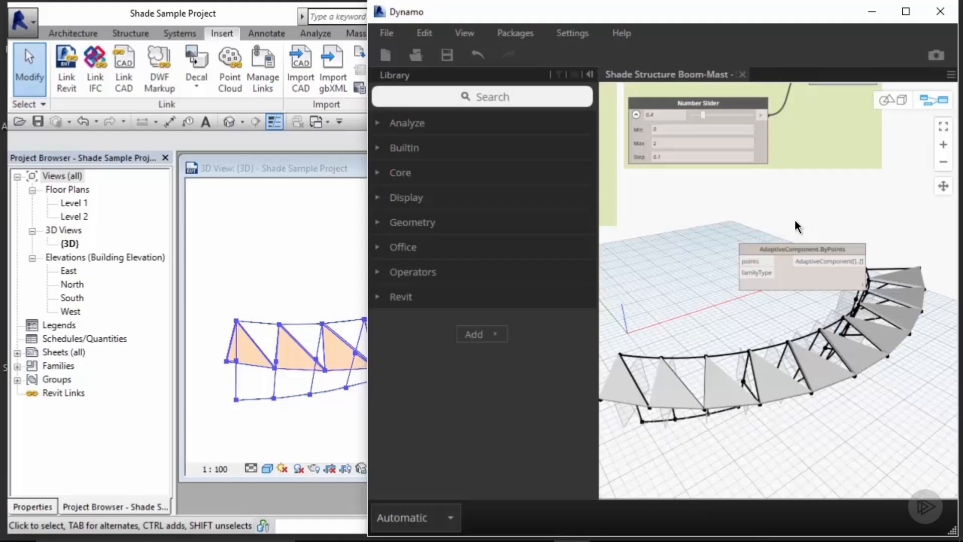
click(495, 95)
text(family)
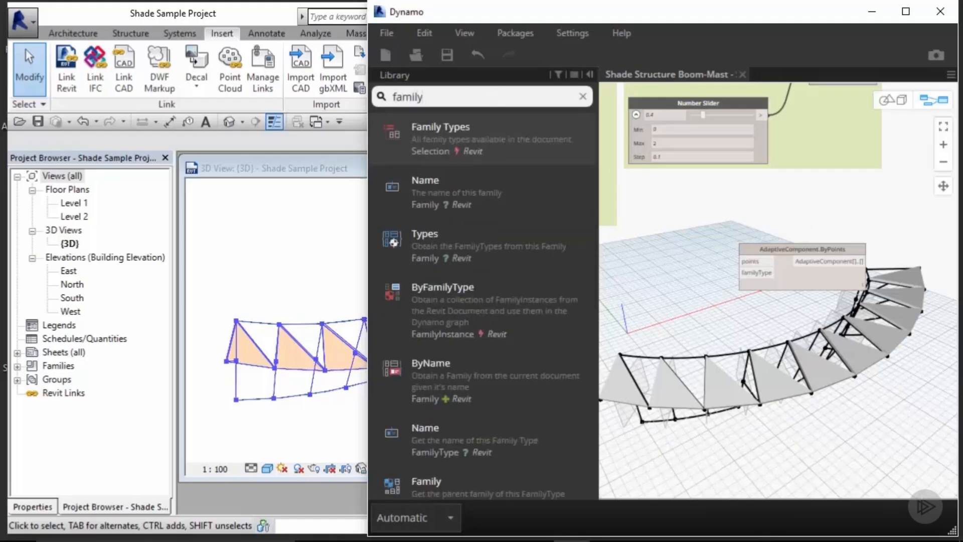
mouse_move(495, 129)
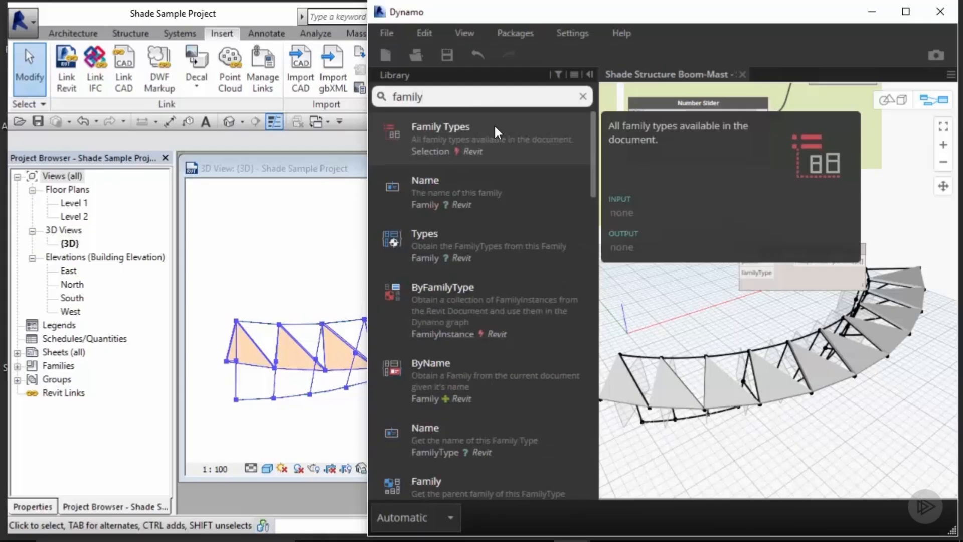
click(495, 125)
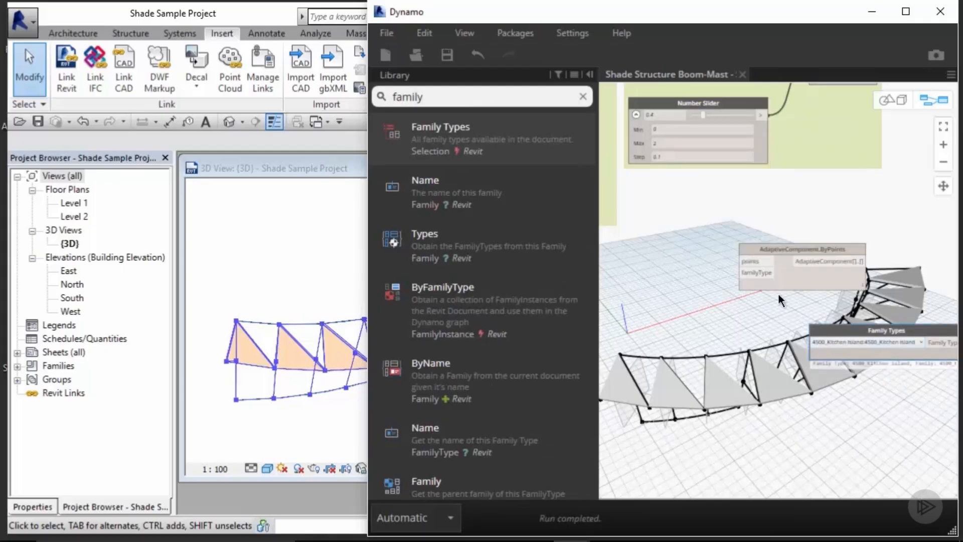
Step: Connect the Family Types node's output to the familyType input of the AdaptiveComponent.ByPoints node
middle_drag(778, 293, 823, 199)
drag(927, 231, 667, 221)
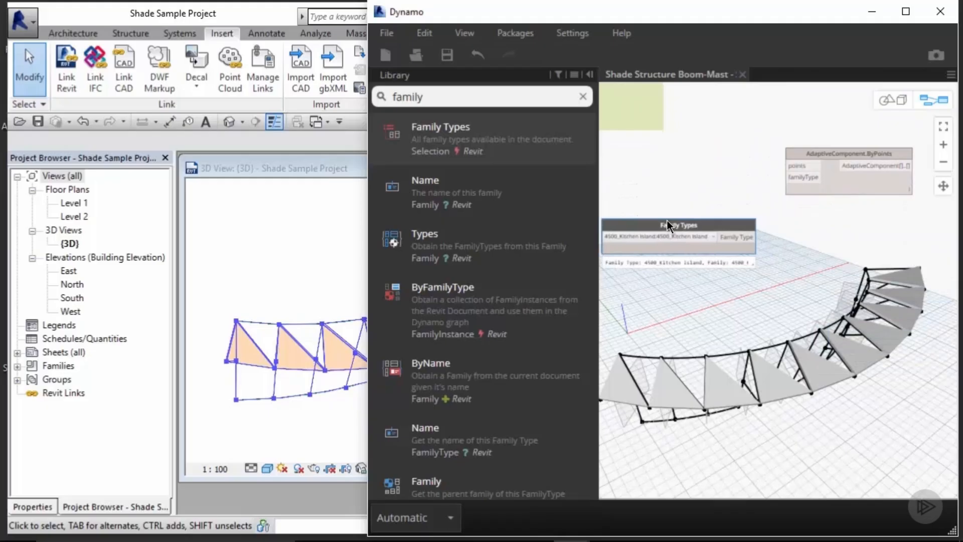
middle_drag(711, 198, 824, 192)
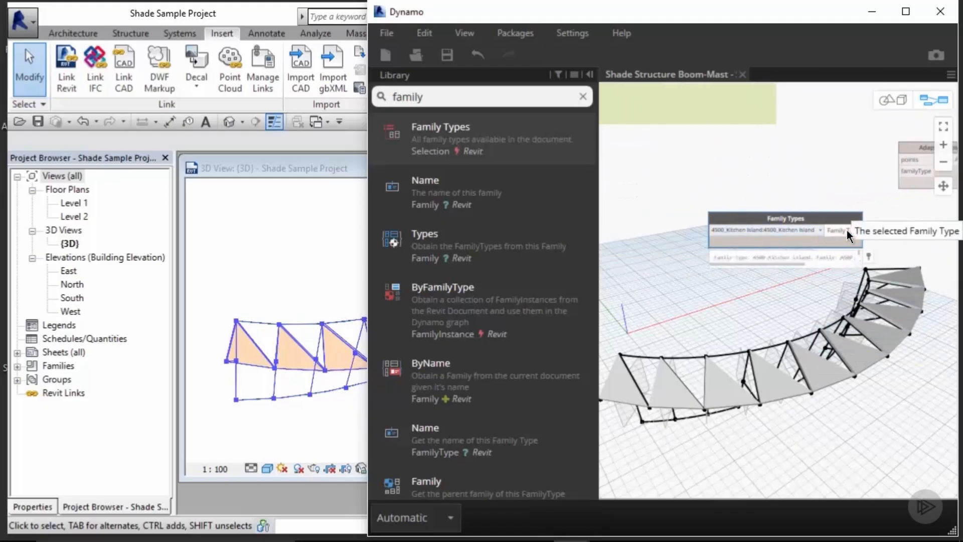
drag(847, 230, 901, 173)
middle_drag(900, 173, 830, 200)
click(751, 208)
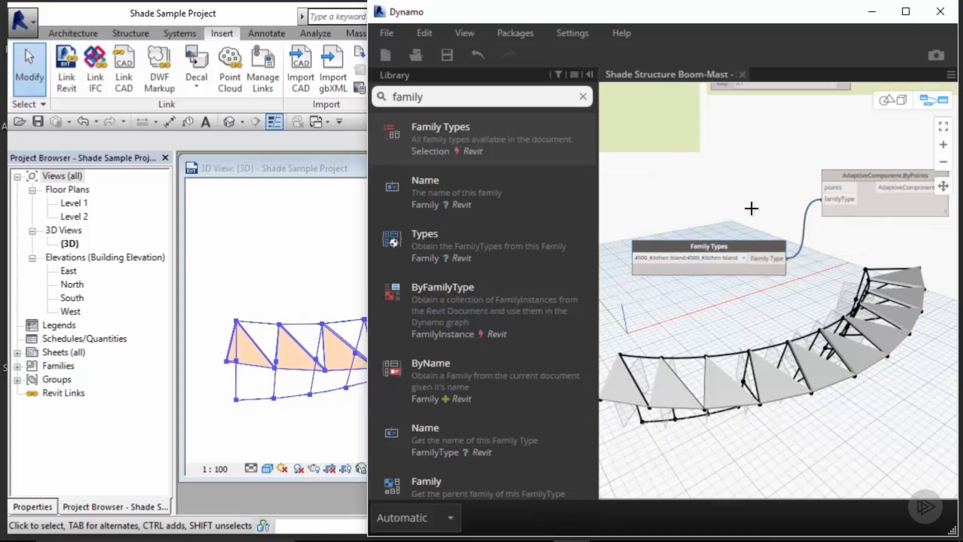
Step: Pick shade_adaptive_3pts:shade_adaptive_3pts as the family type in the Family Types node
click(742, 257)
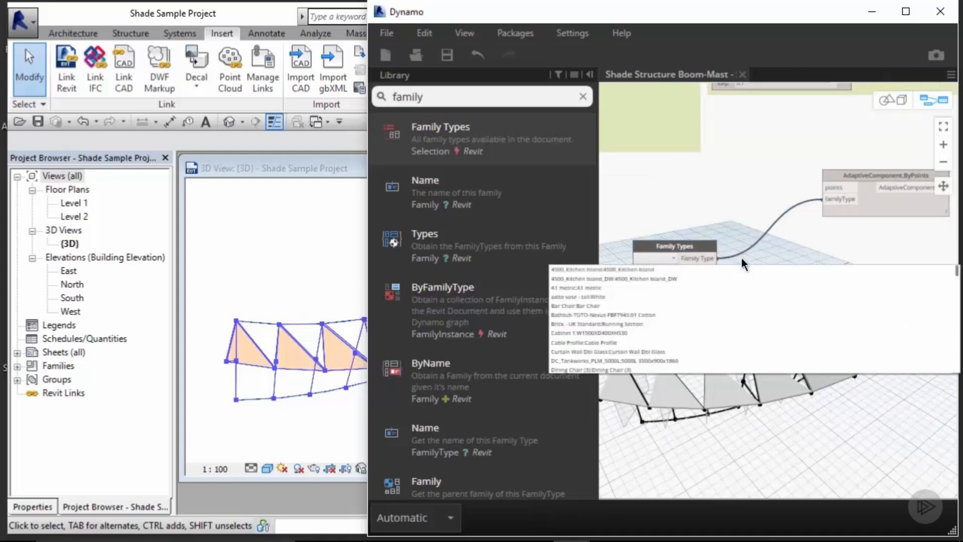
scroll(732, 294, down, 3)
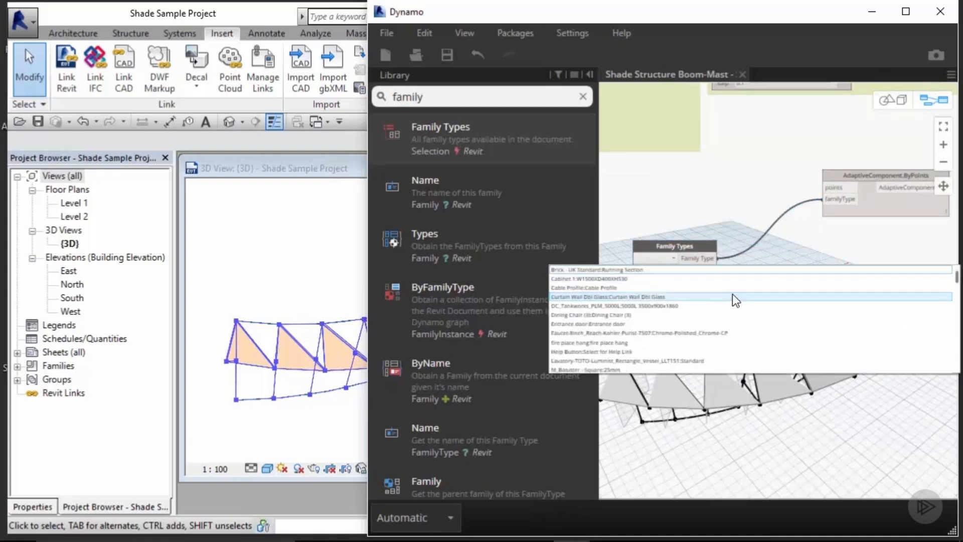
scroll(732, 295, down, 5)
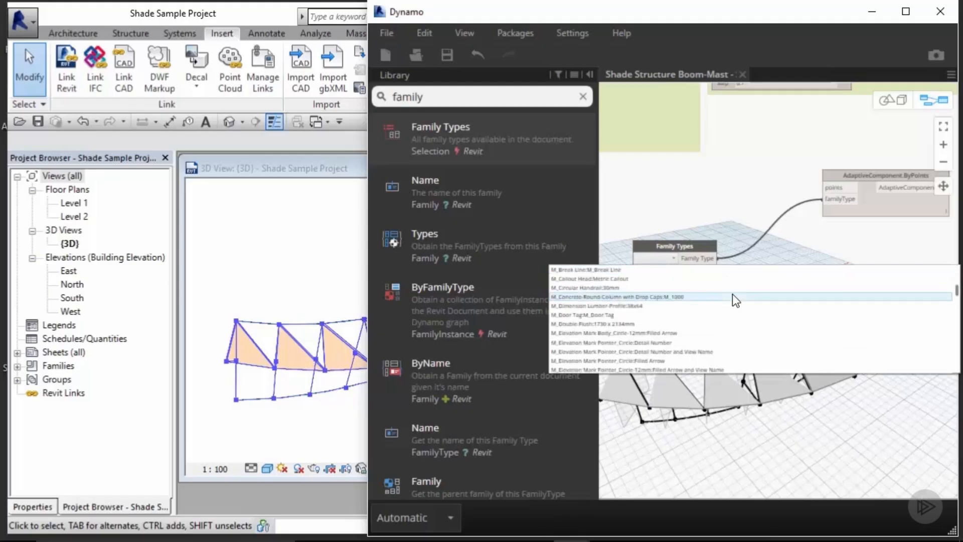
scroll(732, 294, down, 6)
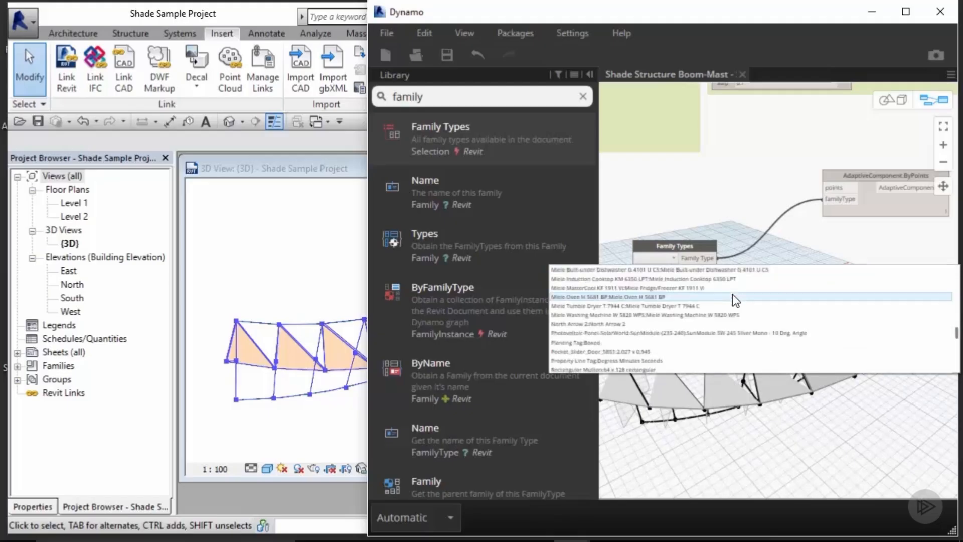
scroll(732, 294, down, 3)
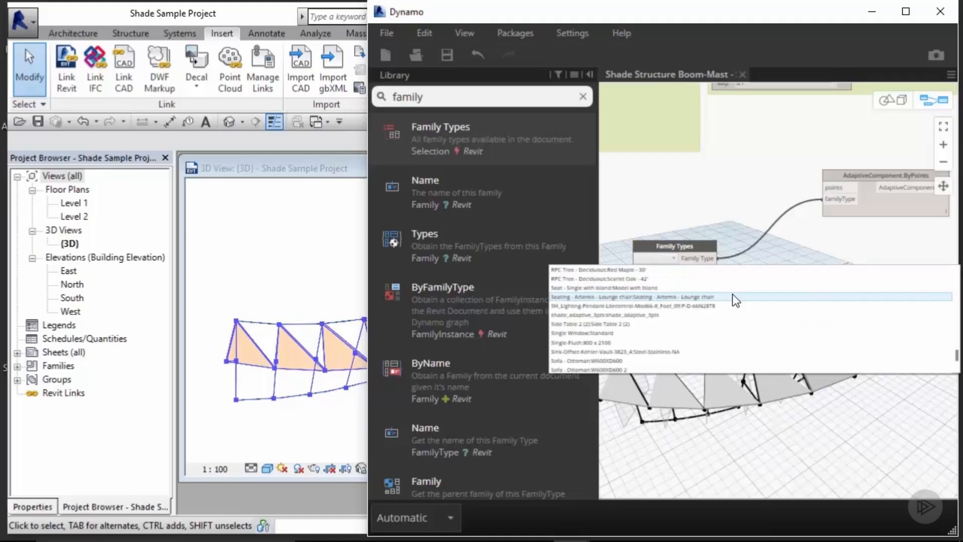
click(708, 315)
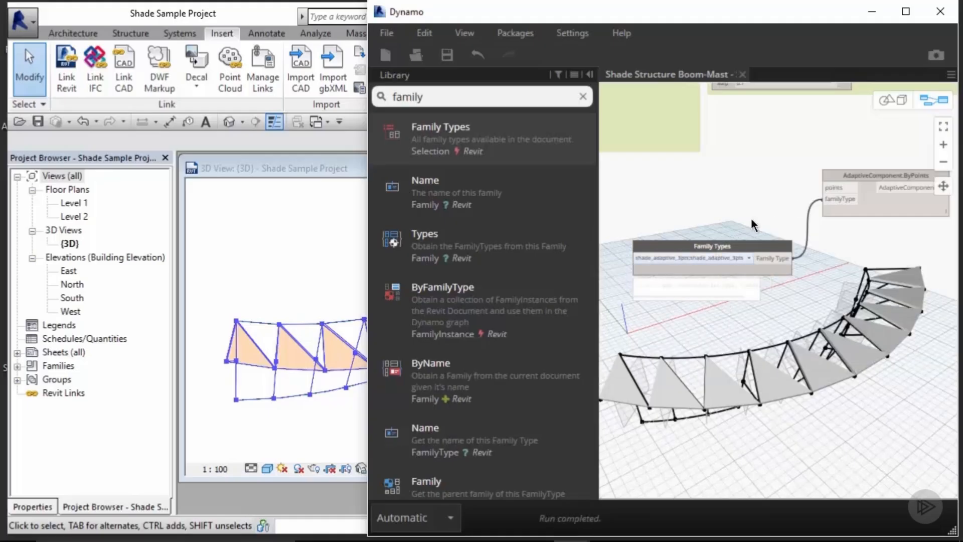
middle_drag(753, 205, 732, 252)
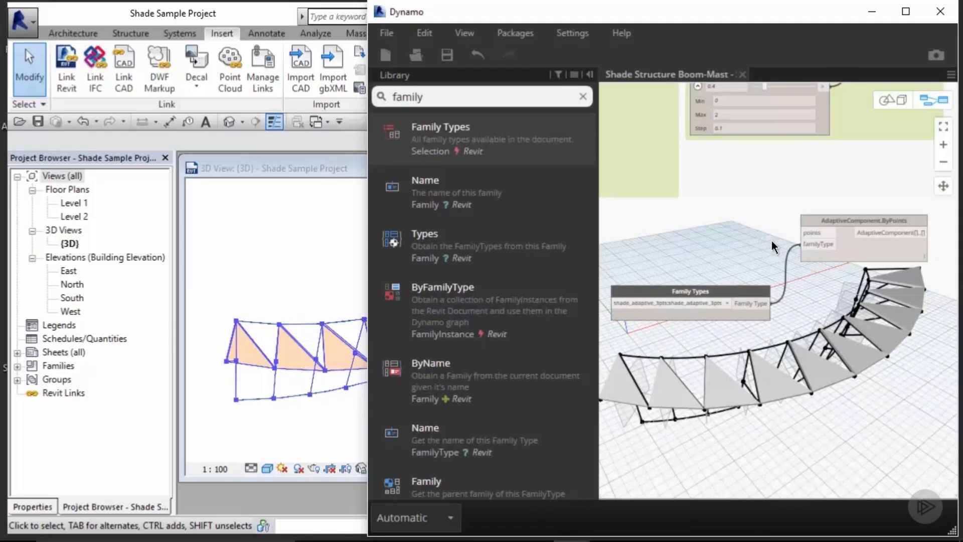
scroll(773, 245, down, 5)
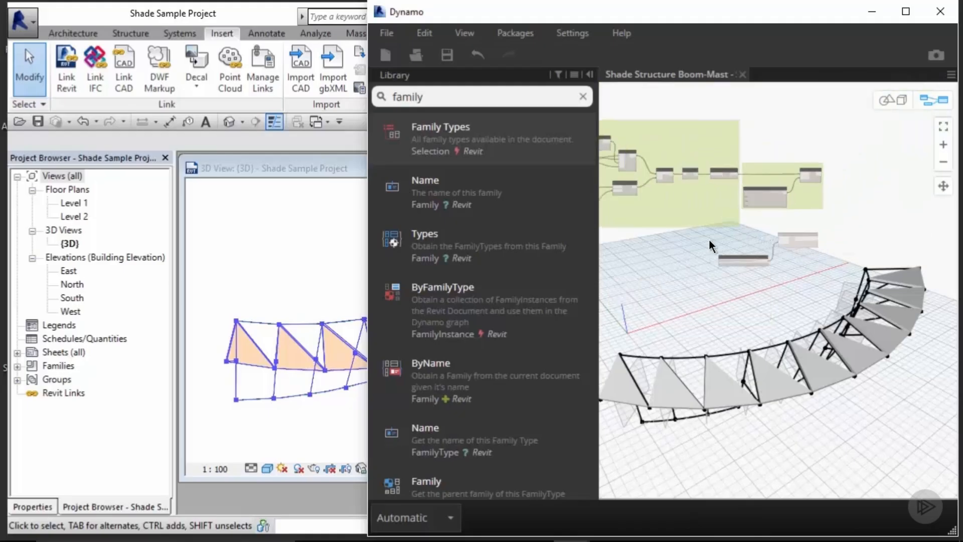
middle_drag(709, 240, 882, 236)
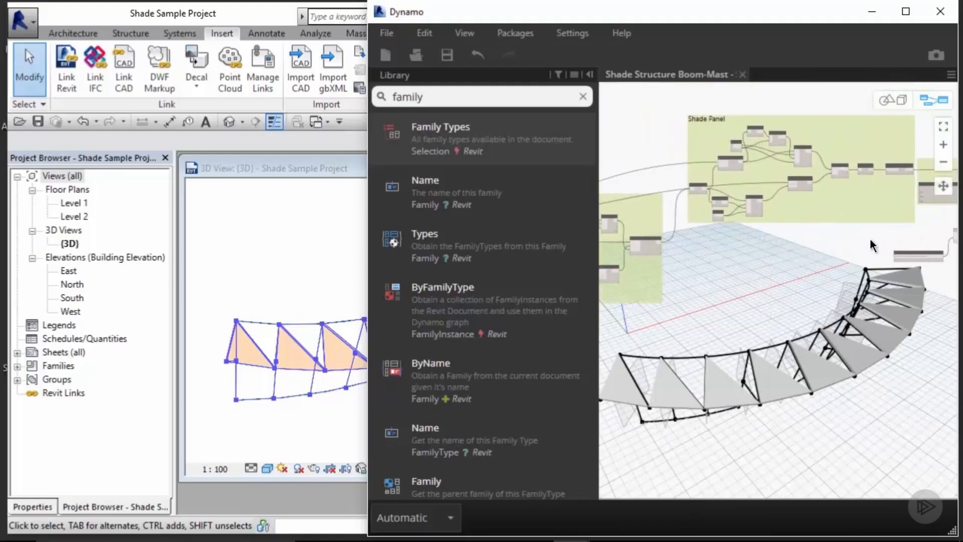
middle_drag(811, 238, 794, 227)
scroll(795, 227, down, 2)
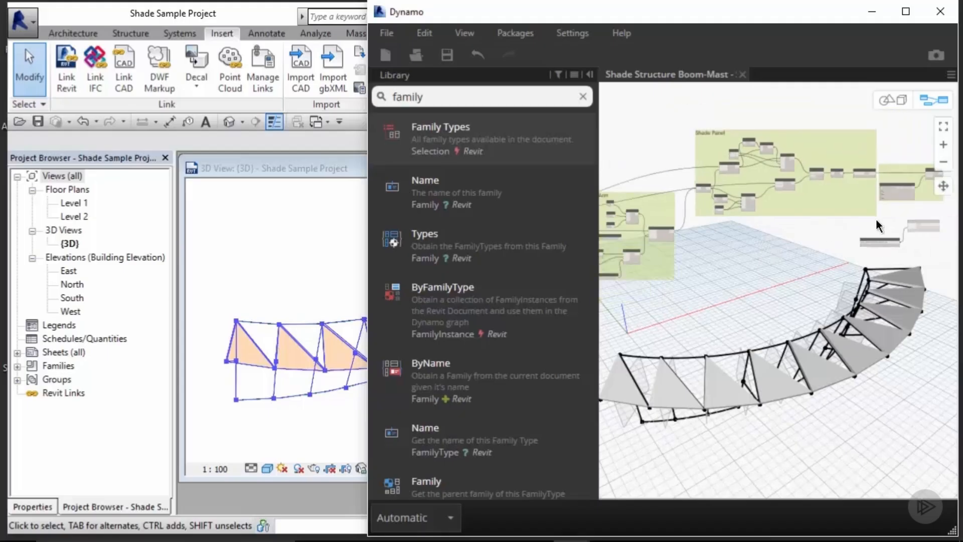
drag(931, 216, 866, 261)
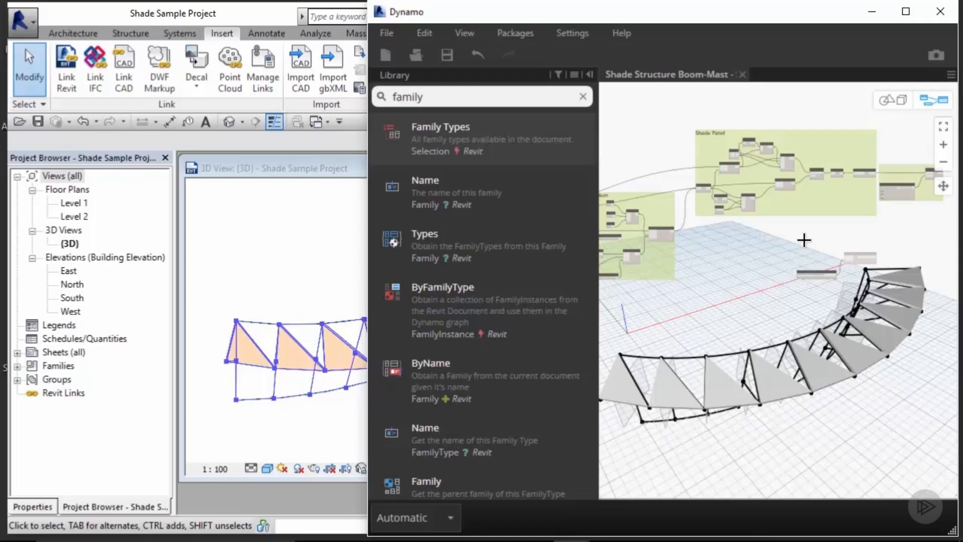
click(583, 97)
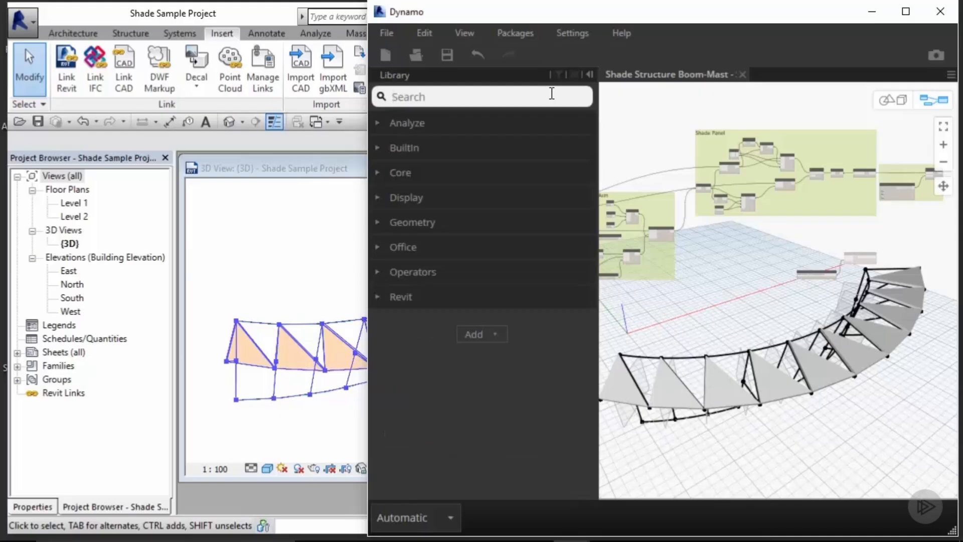
text(list.create)
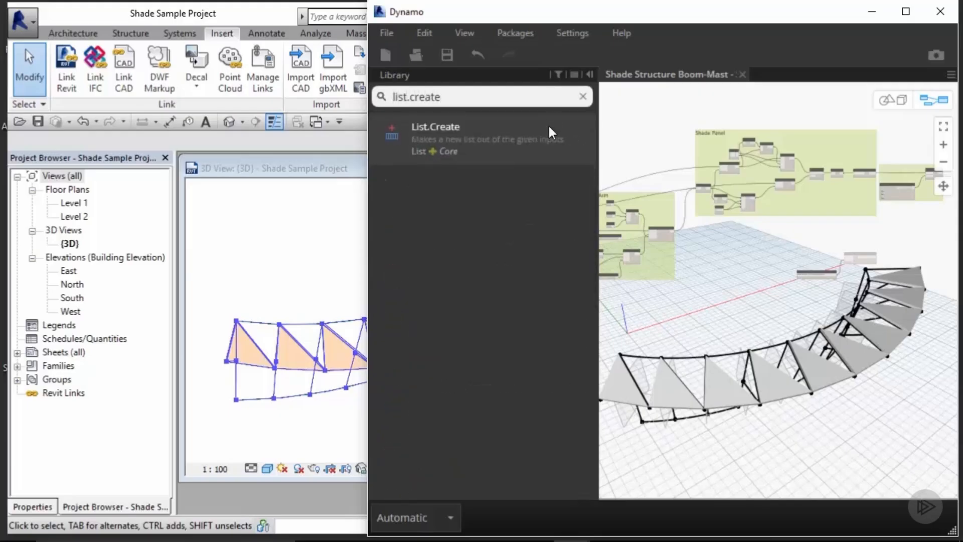
click(555, 149)
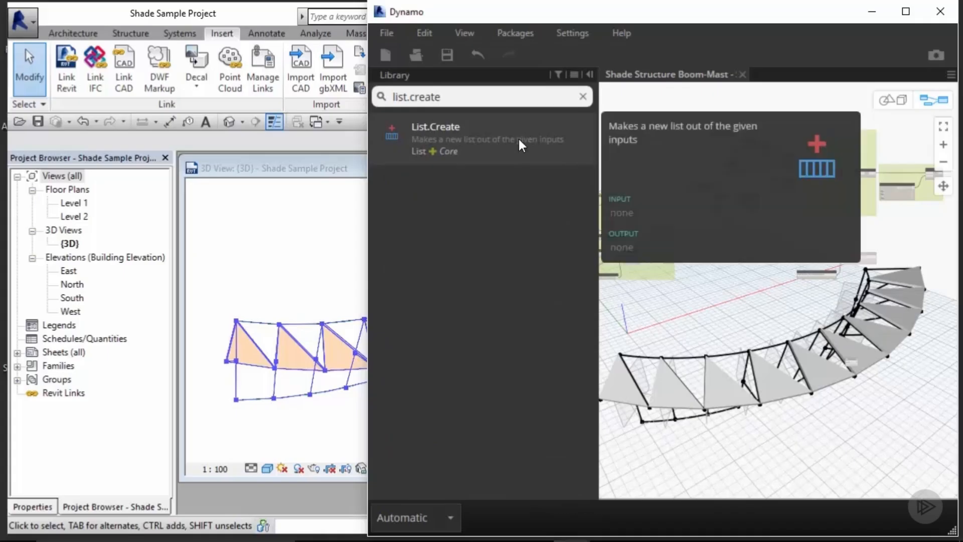
scroll(782, 281, up, 3)
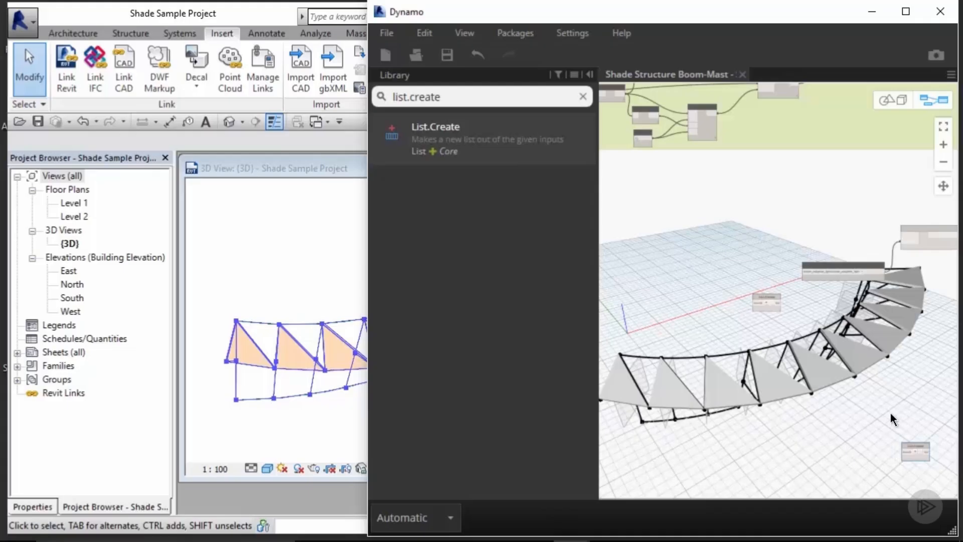
key(Delete)
Step: Add a List.Create node to the canvas near the AdaptiveComponent.ByPoints node
drag(788, 274, 765, 303)
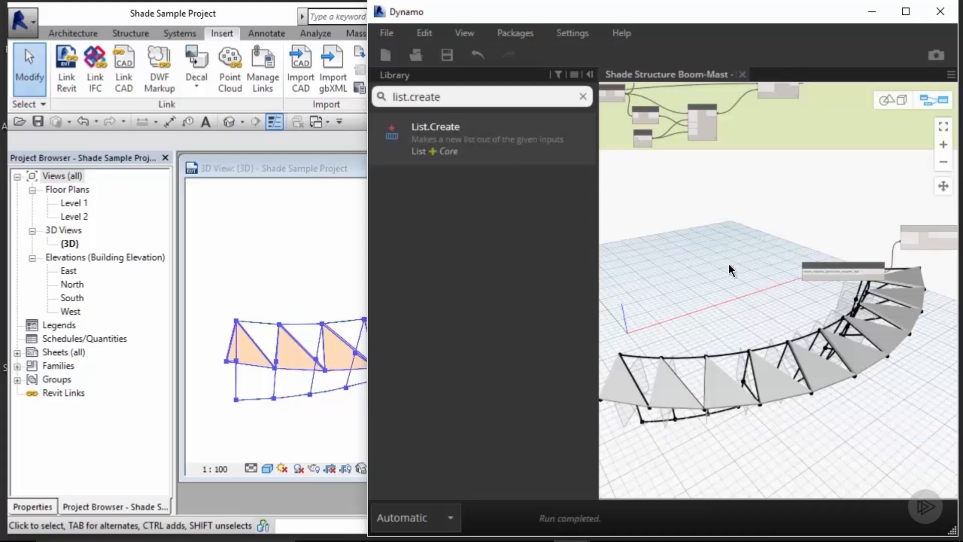
scroll(722, 236, down, 5)
middle_drag(727, 234, 717, 233)
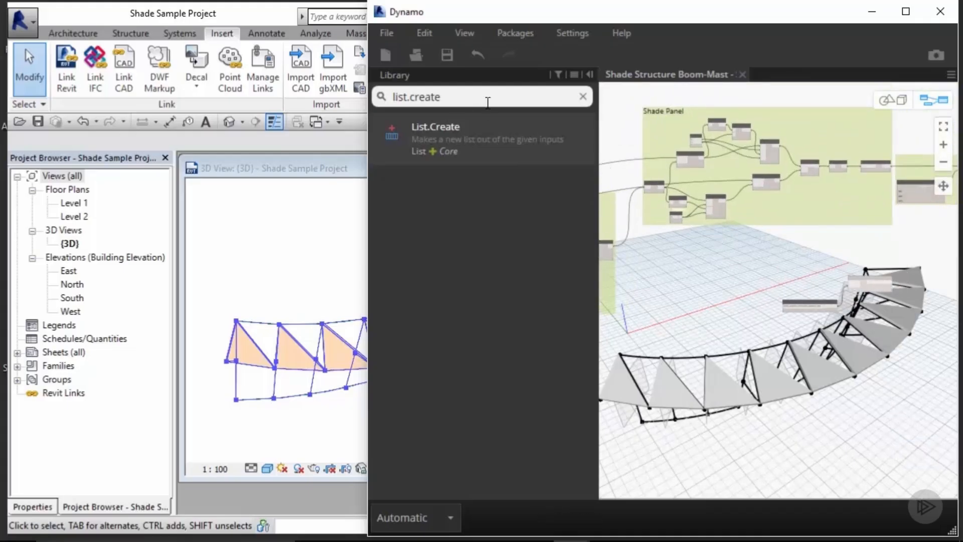
click(495, 148)
scroll(801, 297, up, 3)
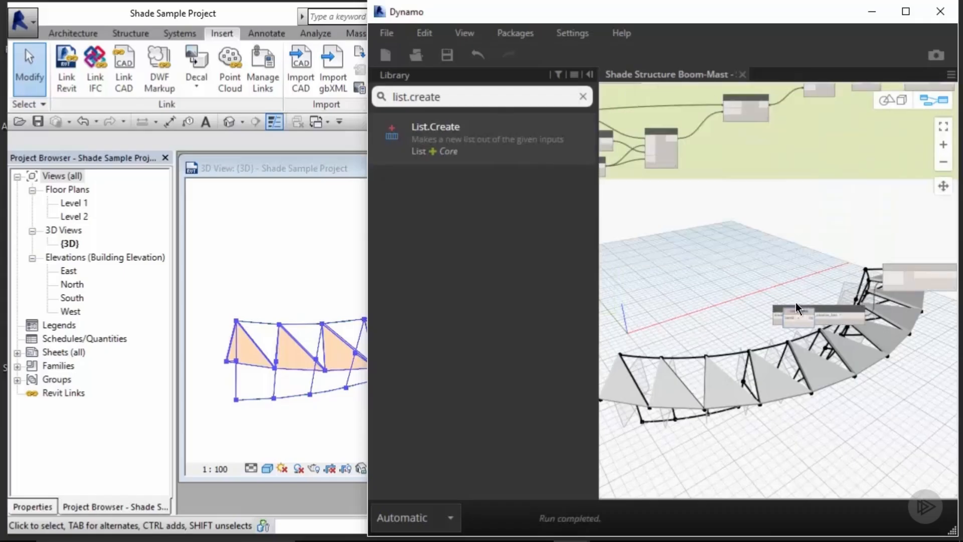
drag(797, 311, 787, 238)
middle_drag(781, 215, 808, 288)
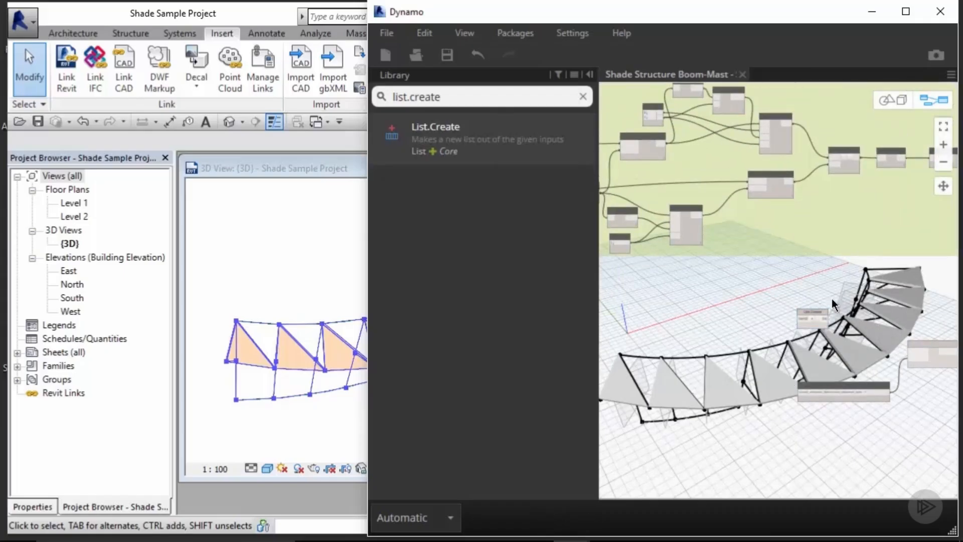
middle_drag(811, 300, 819, 329)
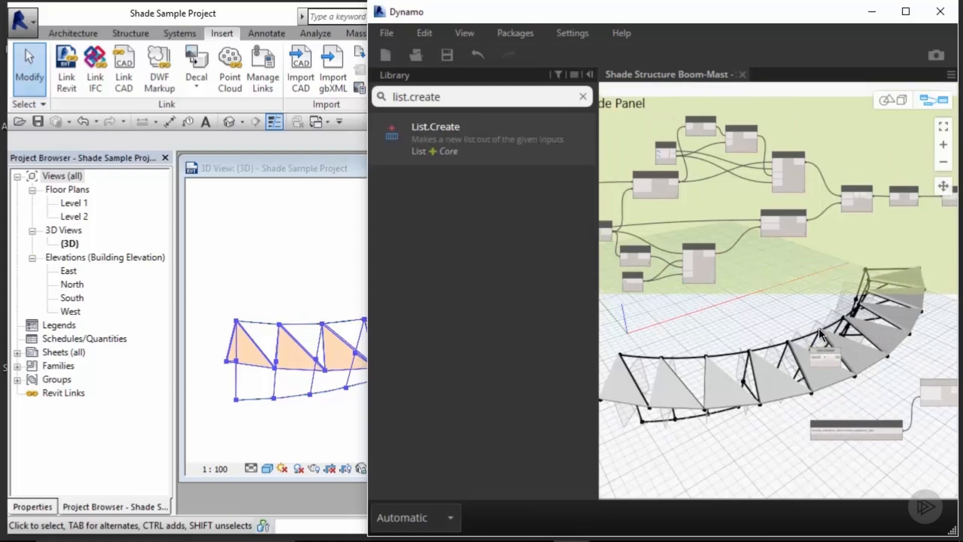
Step: Copy the List.Count, Code Block, subtraction and List.Slice nodes from the Shade Panel group and paste them beside List.Create
scroll(668, 100, up, 5)
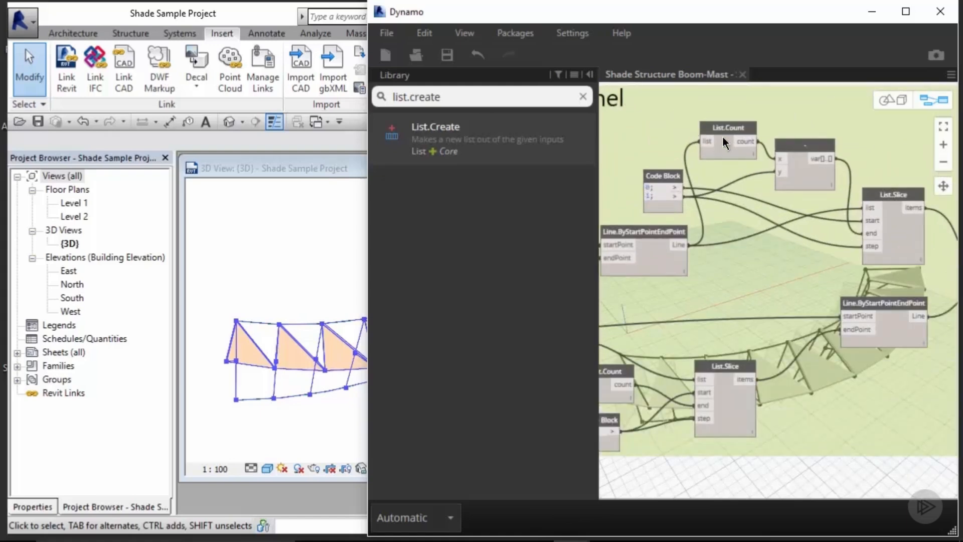
mouse_move(789, 127)
middle_down()
mouse_move(800, 126)
mouse_move(782, 128)
middle_up()
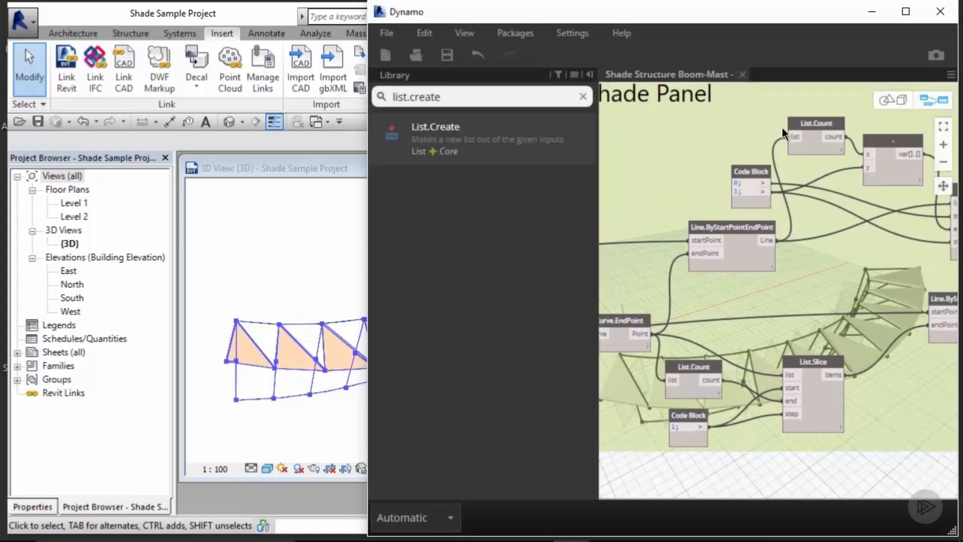
scroll(847, 307, down, 2)
middle_drag(856, 307, 814, 294)
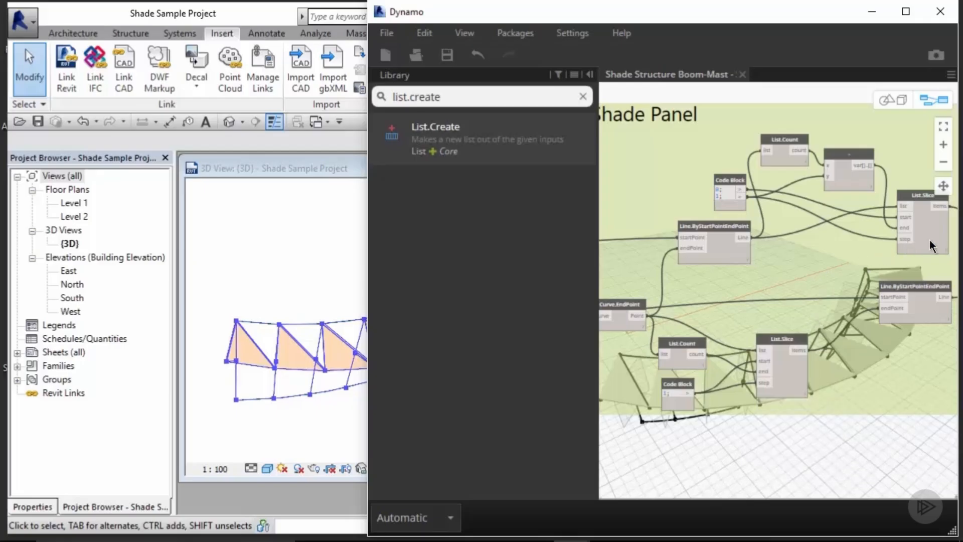
mouse_move(926, 224)
middle_drag(794, 168, 761, 215)
click(886, 278)
shift+click(814, 219)
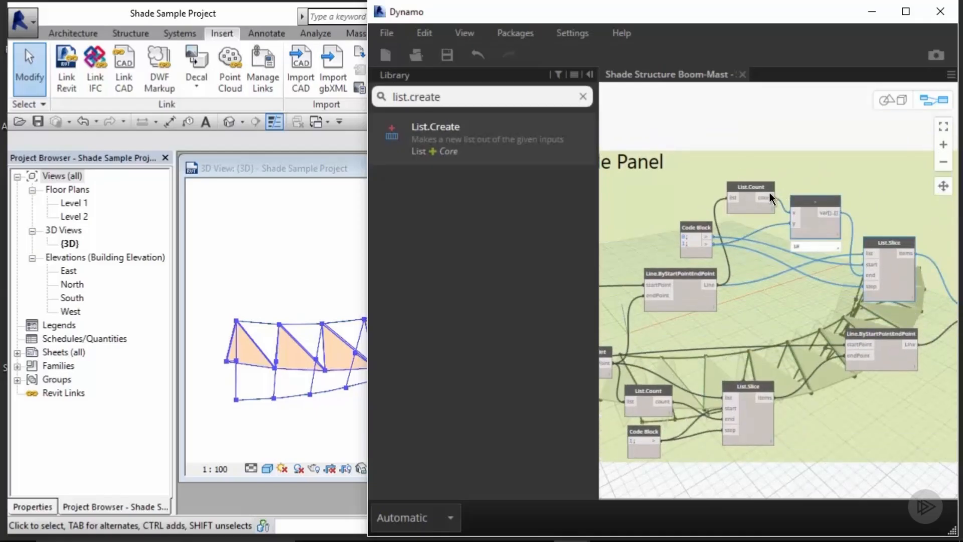
shift+click(747, 187)
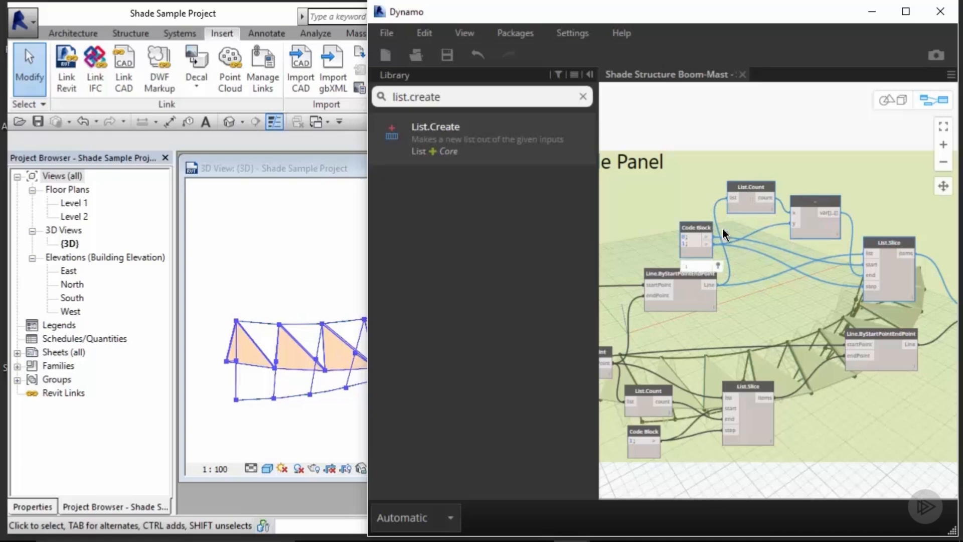
scroll(730, 228, down, 2)
key(ctrl+v)
scroll(809, 287, down, 1)
middle_drag(809, 287, 742, 100)
drag(816, 142, 721, 263)
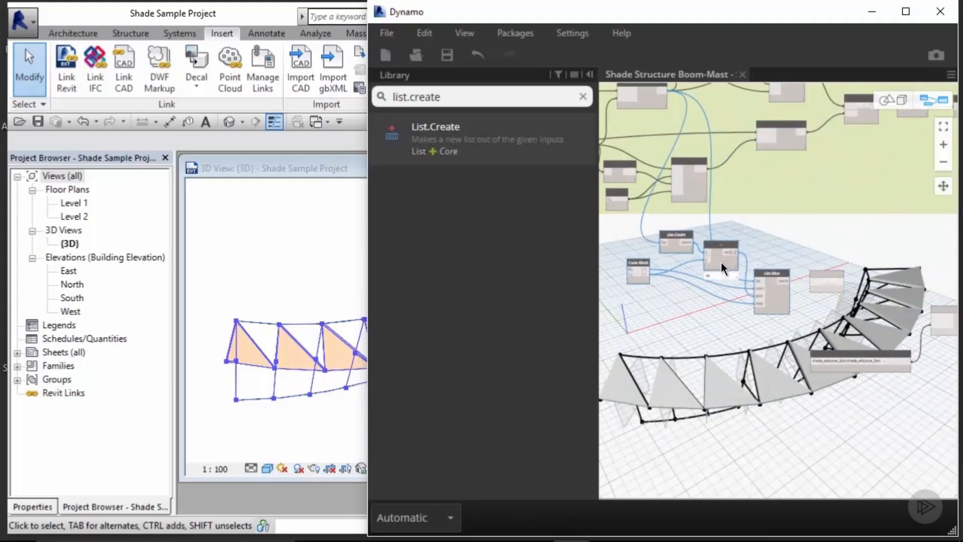
Step: Wire the pasted List.Slice node's items output into the List.Create node
click(769, 228)
middle_drag(771, 232, 798, 211)
scroll(834, 253, up, 2)
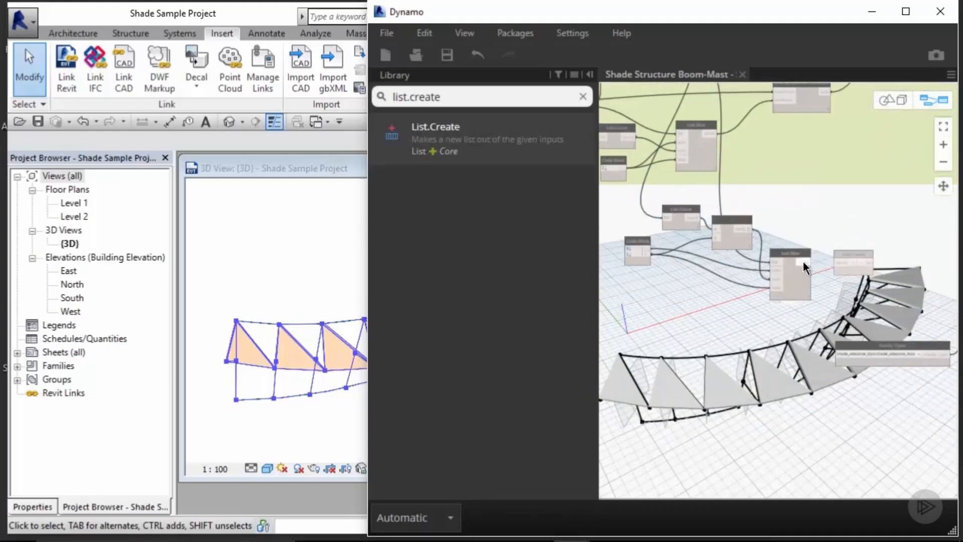
click(806, 262)
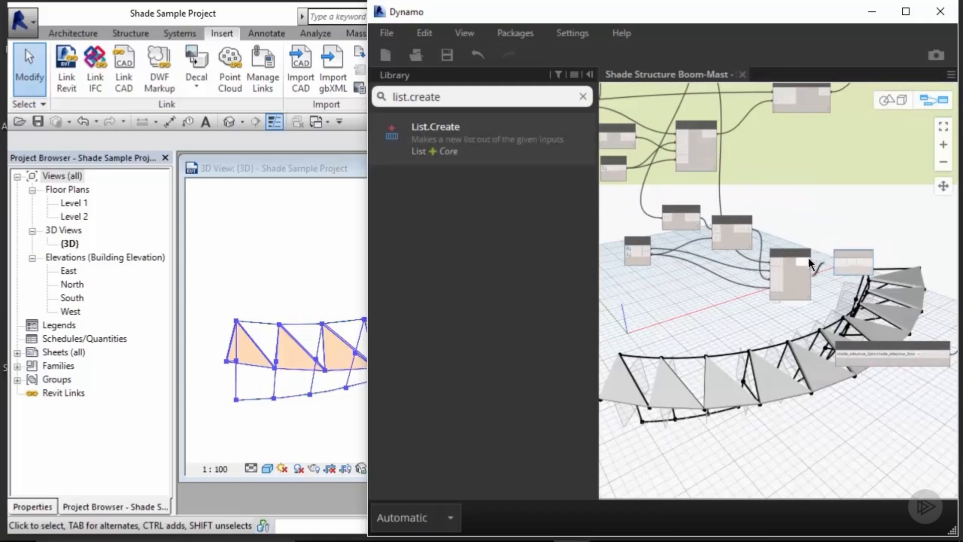
click(835, 262)
click(853, 263)
click(852, 263)
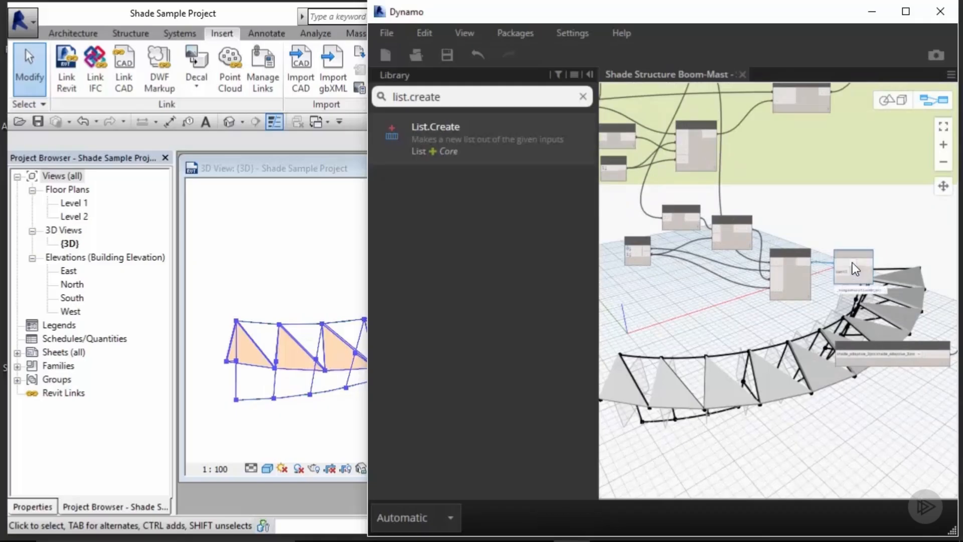
Step: Rearrange the Family Types and AdaptiveComponent.ByPoints nodes next to the new List.Create node
scroll(808, 291, up, 2)
scroll(817, 275, down, 4)
middle_drag(642, 234, 656, 208)
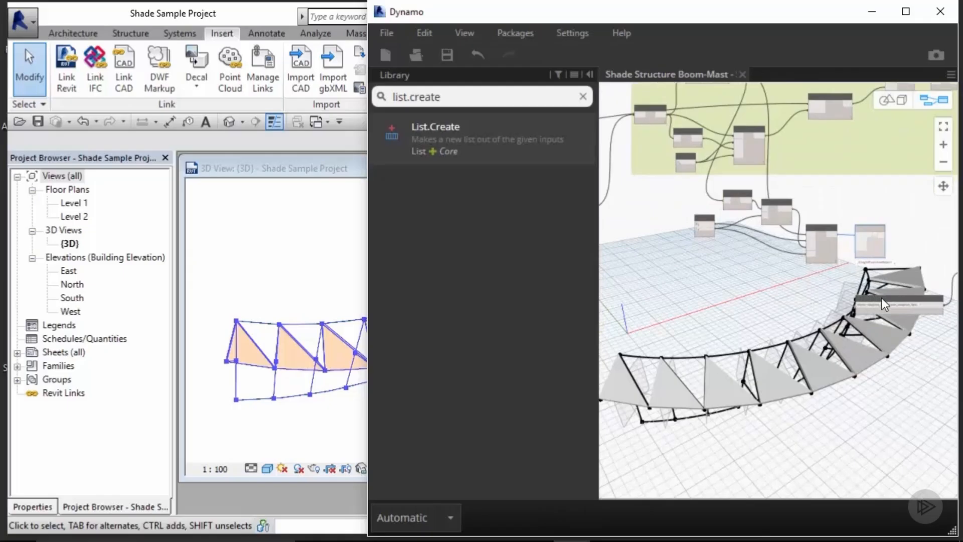
middle_drag(881, 297, 698, 297)
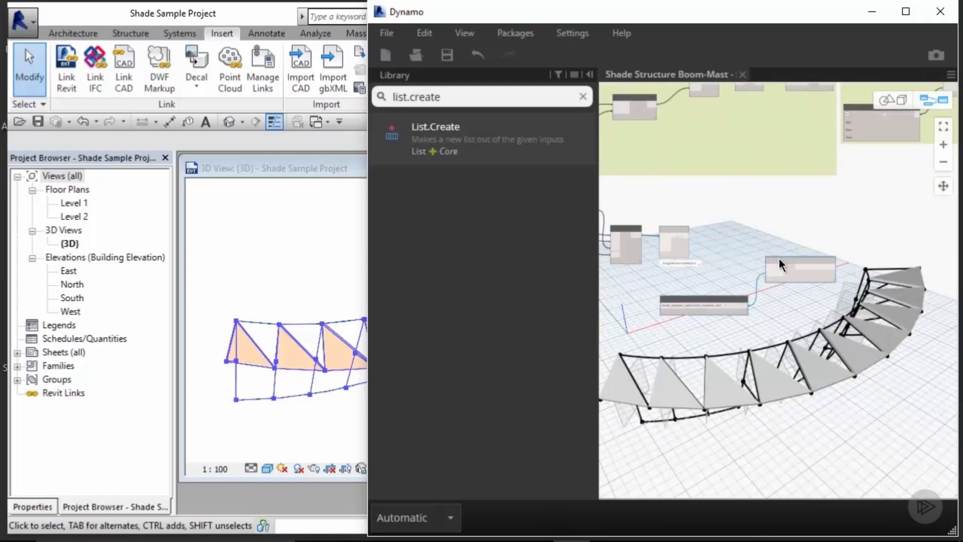
drag(779, 259, 799, 308)
click(720, 262)
middle_drag(705, 235, 838, 253)
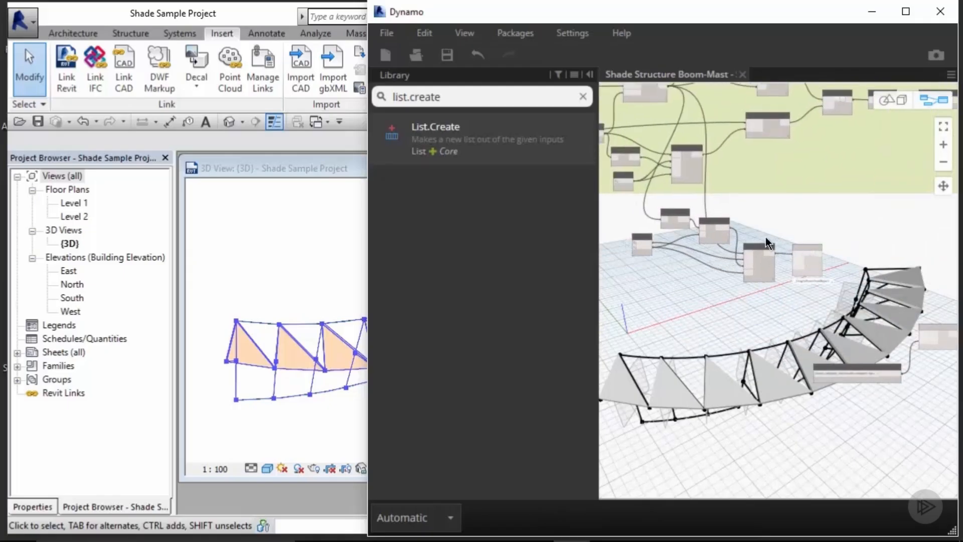
Step: Wire the boom arm's points into the list inputs of the pasted List.Count and List.Slice nodes
scroll(768, 244, up, 2)
mouse_move(828, 255)
mouse_down()
mouse_move(844, 258)
mouse_move(831, 253)
mouse_up()
click(767, 213)
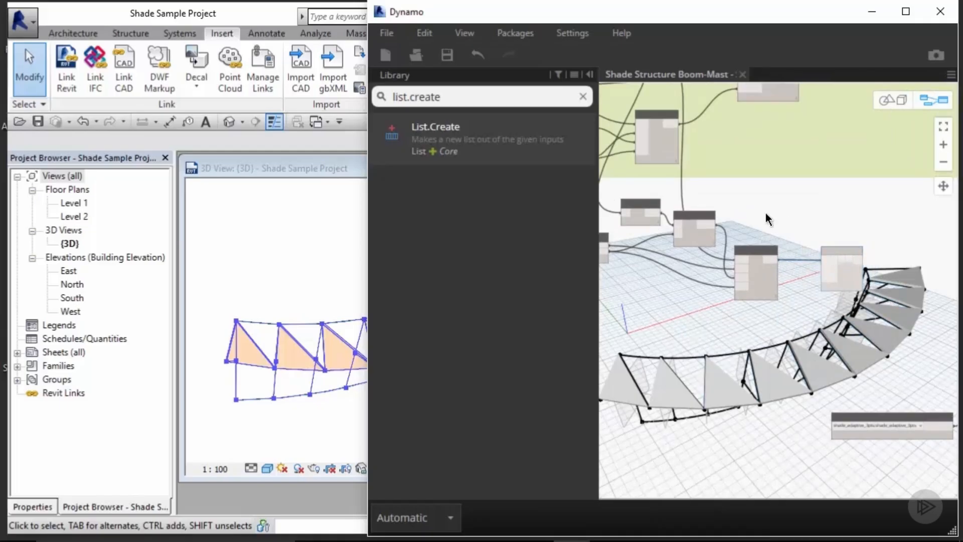
middle_drag(765, 213, 895, 319)
scroll(661, 215, up, 2)
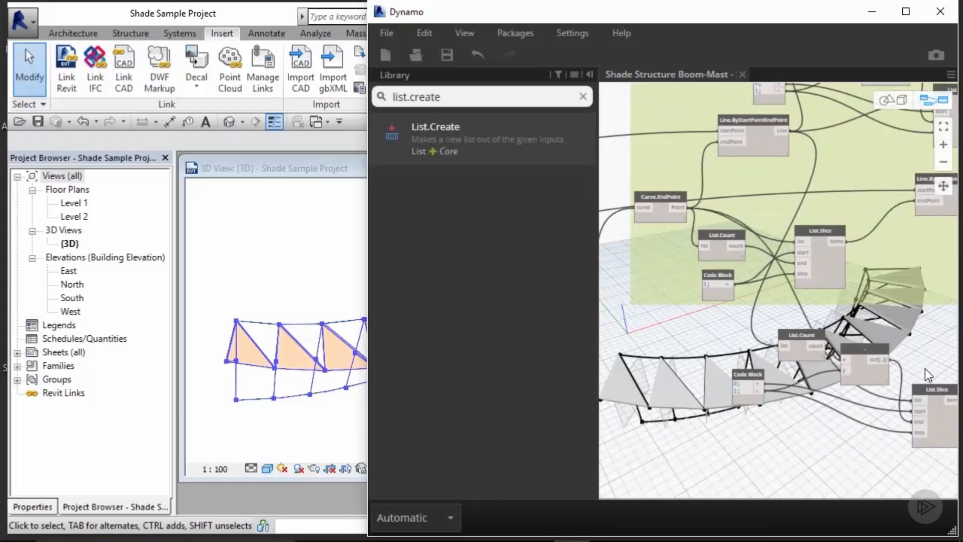
middle_drag(925, 368, 806, 294)
middle_drag(726, 261, 825, 284)
click(765, 298)
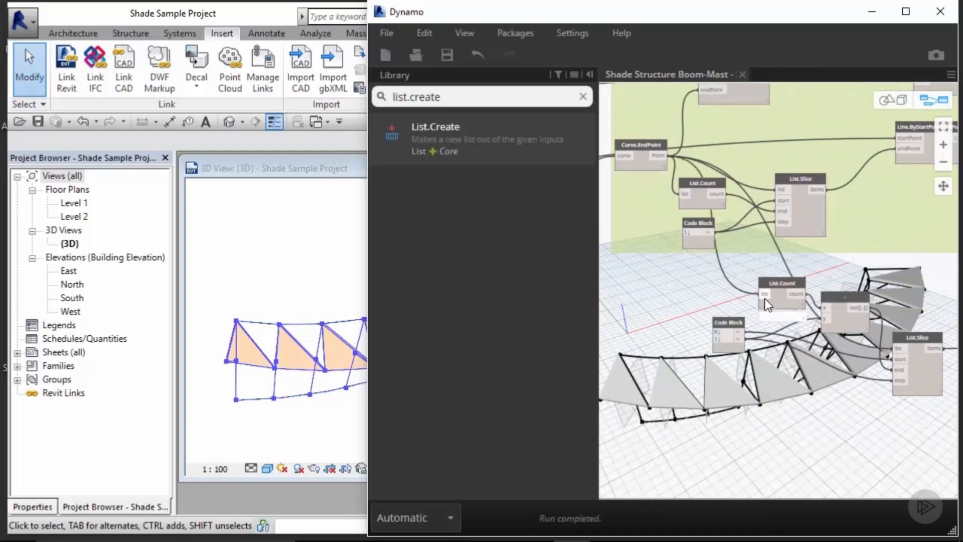
middle_drag(790, 266, 753, 260)
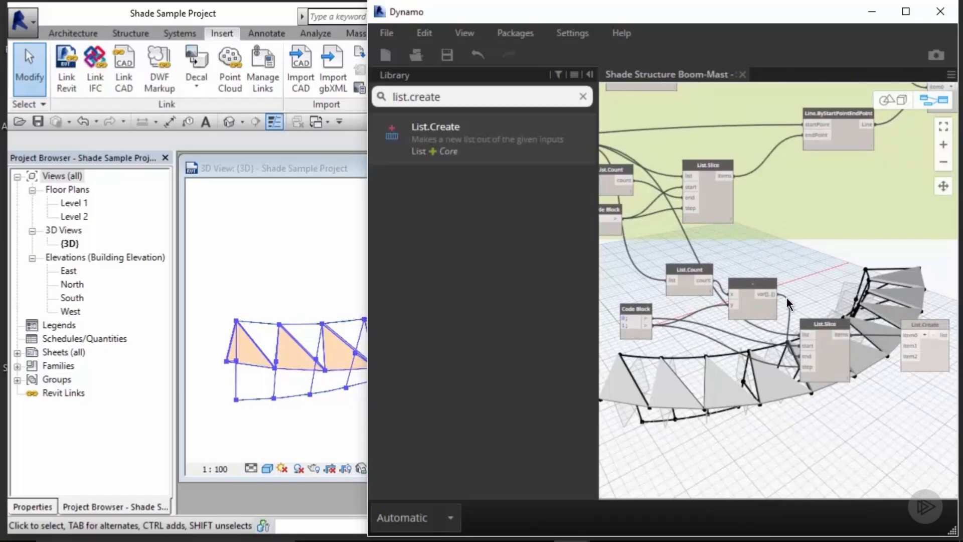
Step: Rearrange the pasted List.Count and subtraction nodes beside the pasted Code Block
middle_drag(786, 297, 803, 221)
click(763, 208)
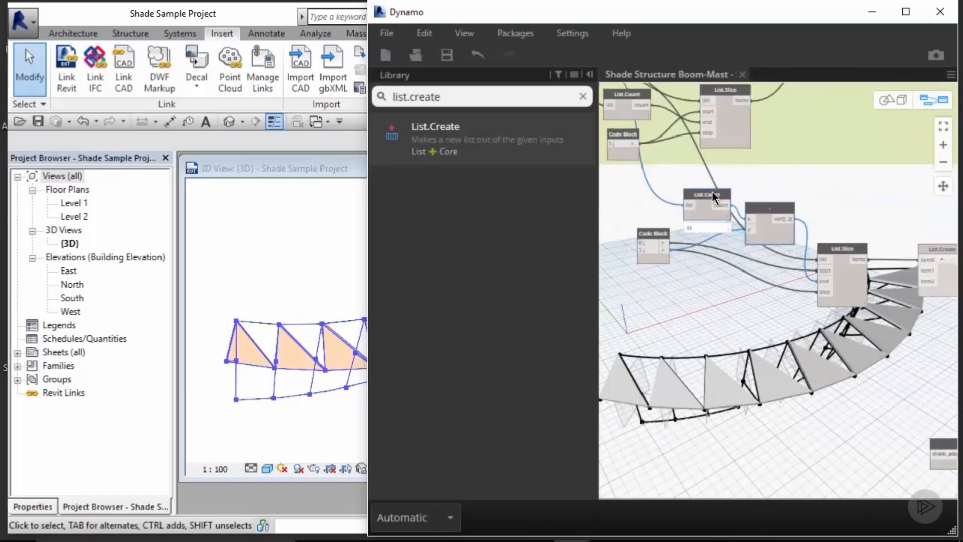
drag(712, 192, 669, 275)
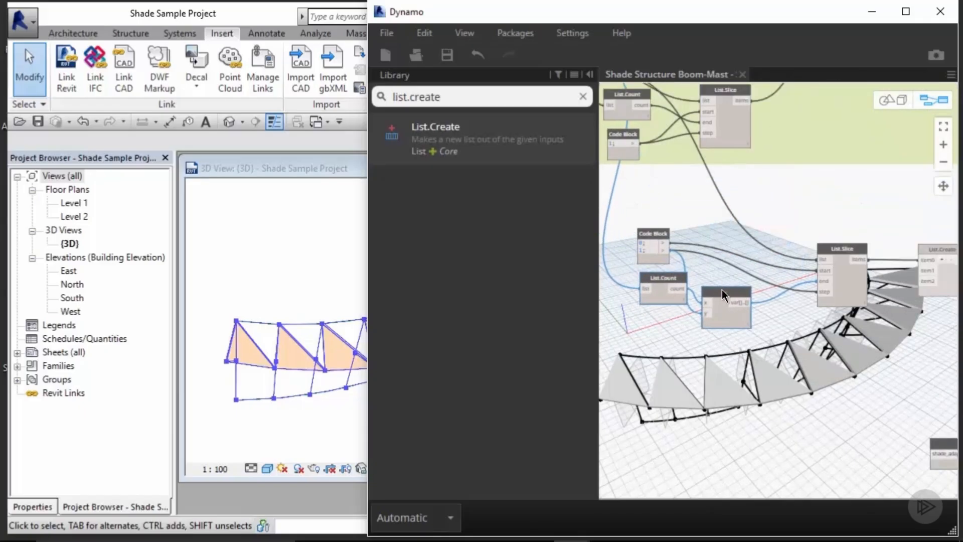
drag(722, 293, 742, 287)
scroll(797, 225, down, 2)
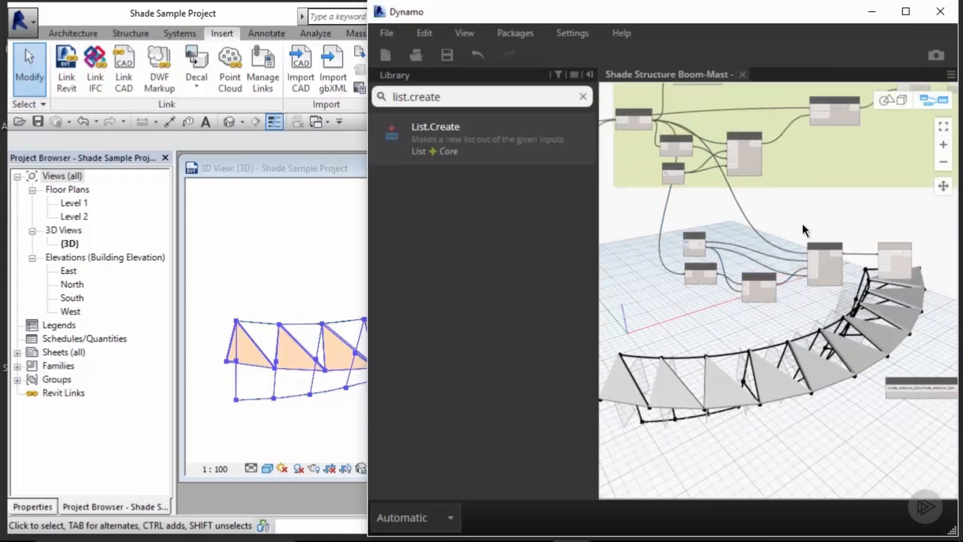
middle_drag(695, 83, 701, 225)
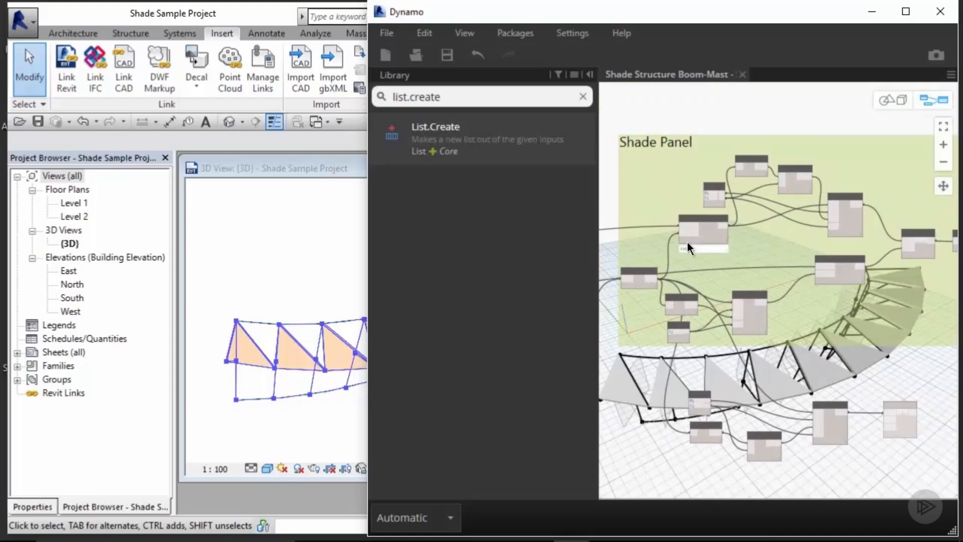
Step: Connect the Shade Panel group's List.Slice items output to the List.Create node's item1 input
scroll(687, 244, up, 3)
middle_drag(681, 300, 734, 277)
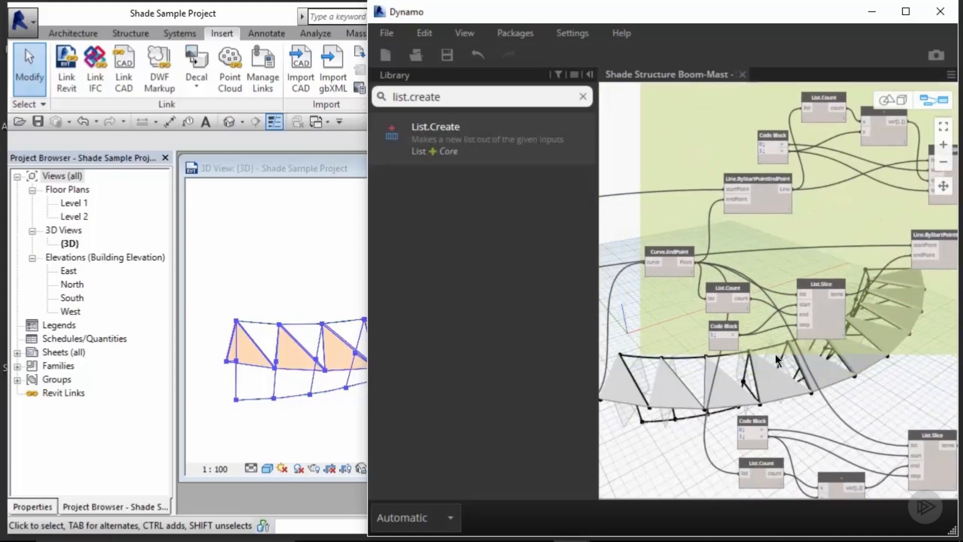
mouse_move(831, 318)
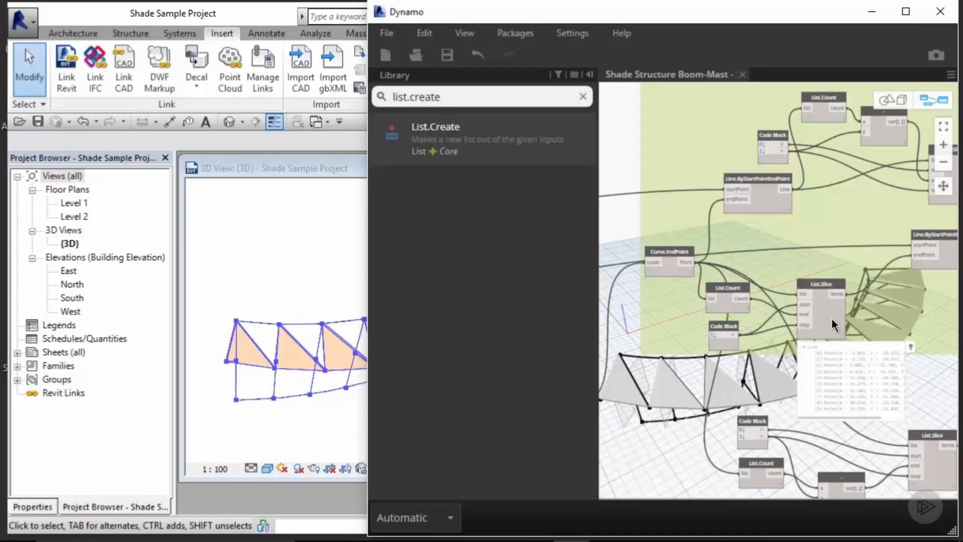
click(831, 318)
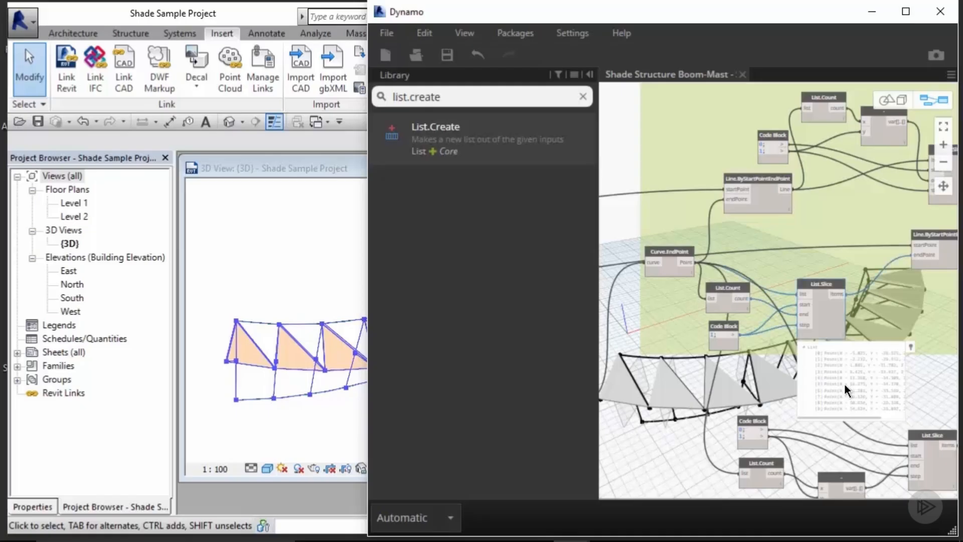
middle_drag(932, 381, 917, 369)
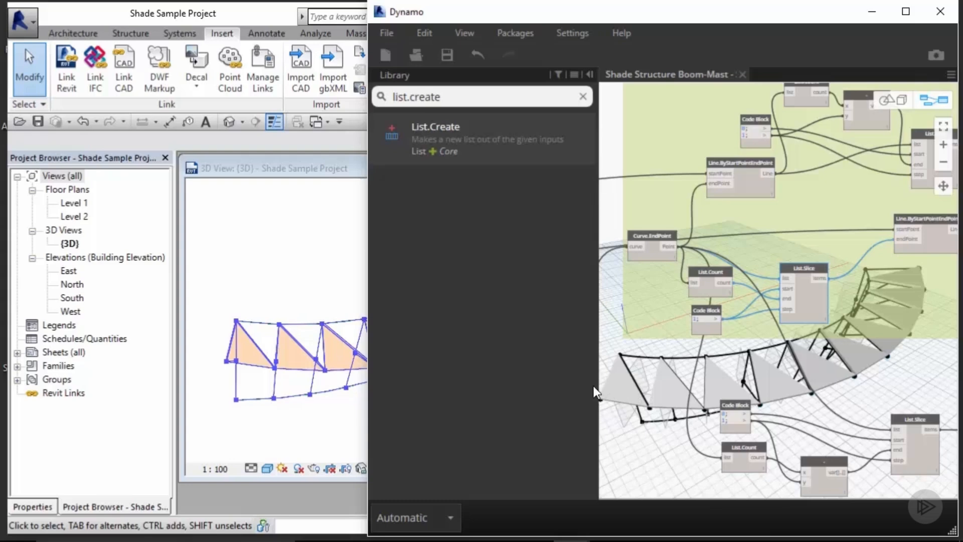
click(827, 278)
middle_drag(920, 371, 747, 331)
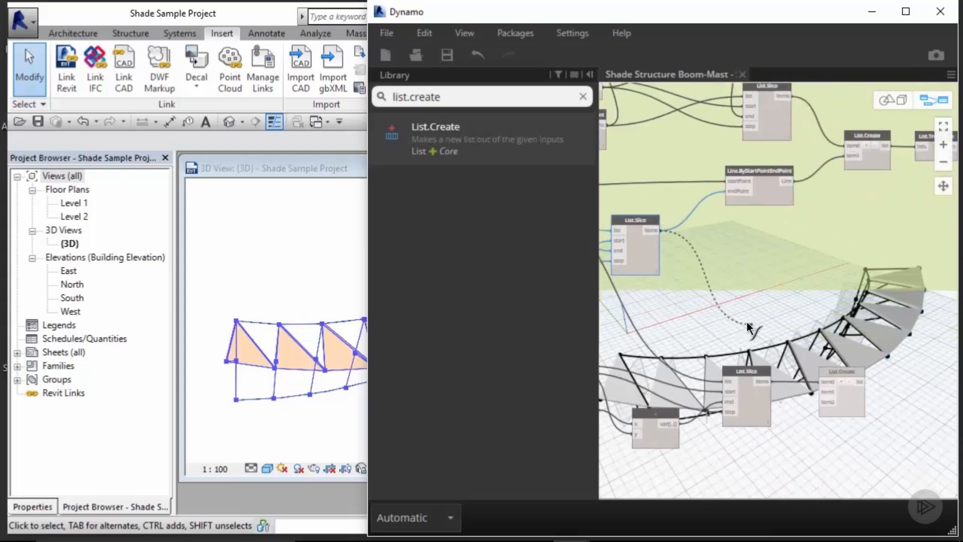
click(821, 392)
drag(825, 371, 841, 369)
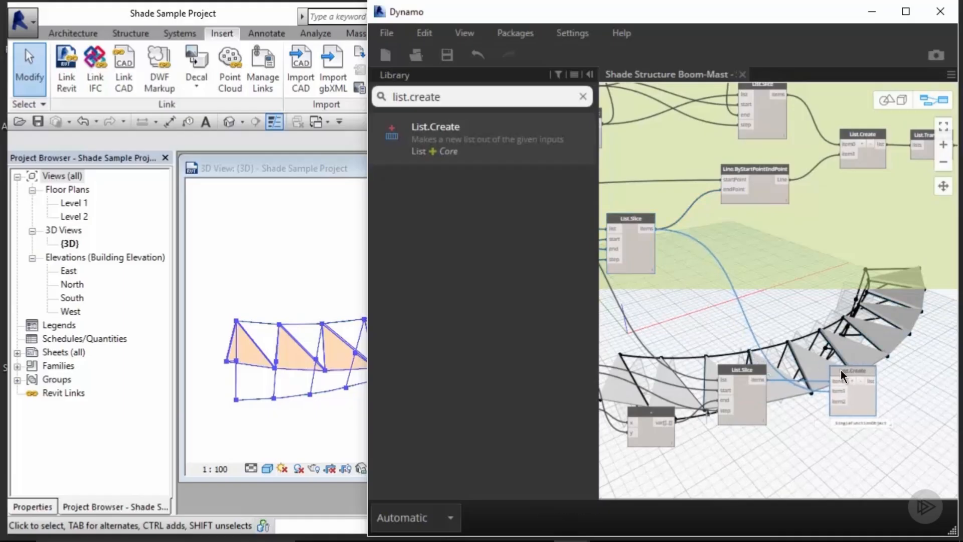
click(779, 316)
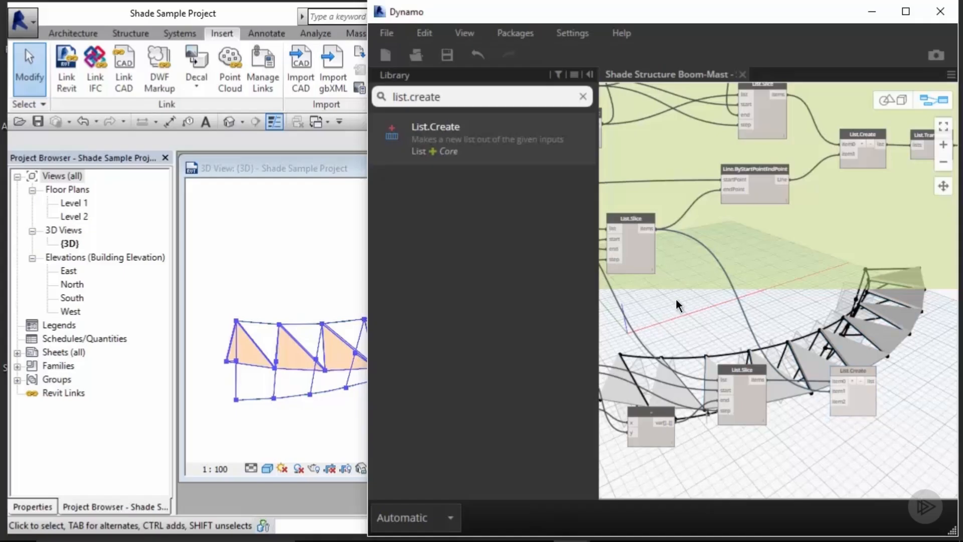
Step: Copy the List.Count, Code Block, subtraction and List.Slice nodes again and paste them near List.Create
scroll(677, 299, down, 2)
middle_drag(708, 297, 807, 219)
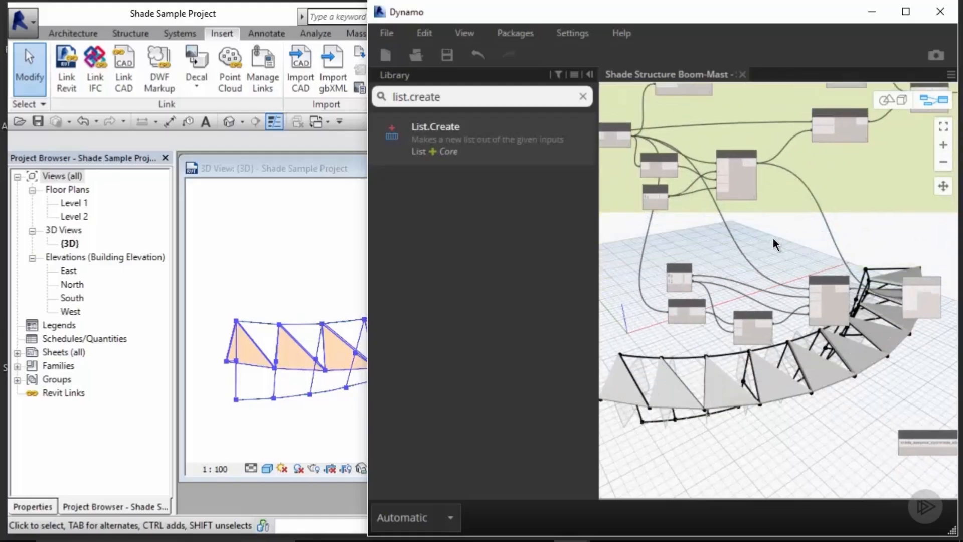
drag(643, 377, 855, 254)
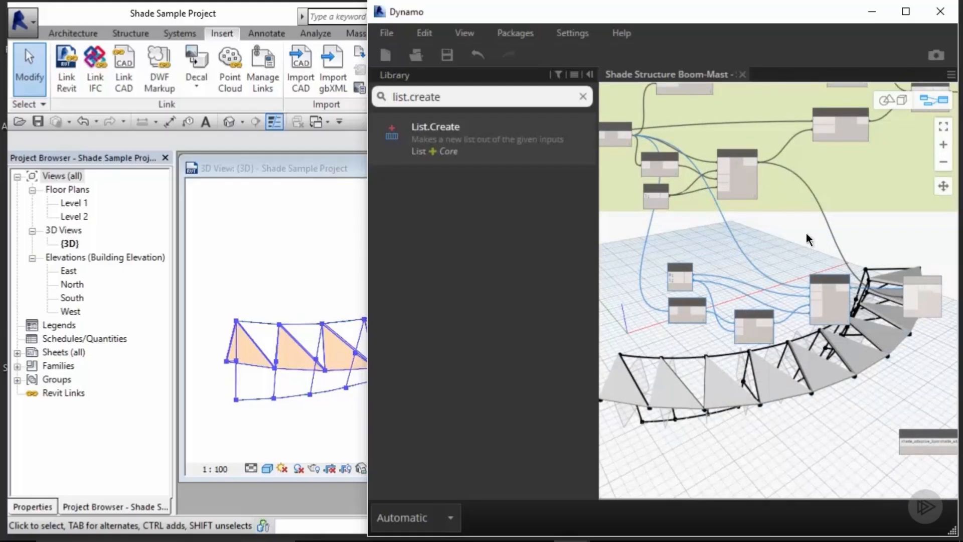
key(ctrl+c)
key(ctrl+v)
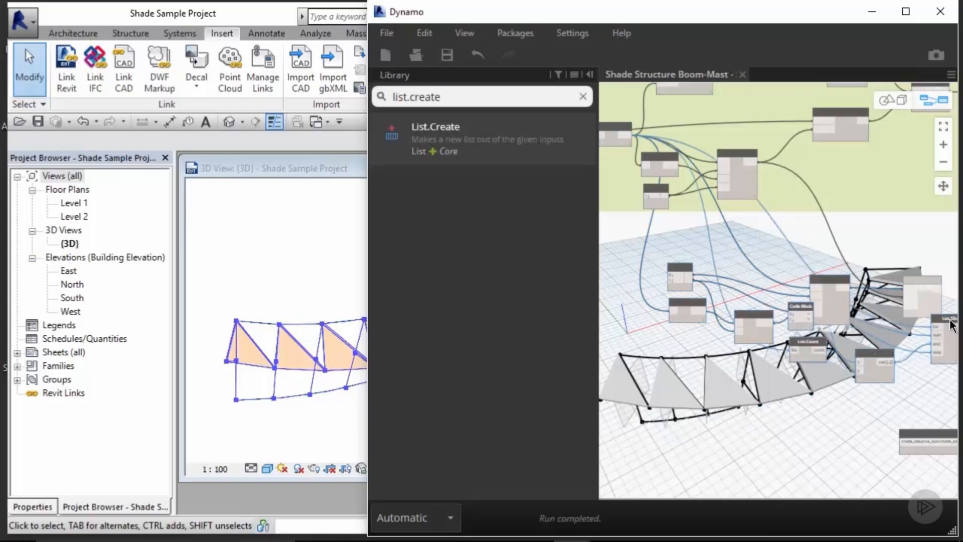
drag(949, 321, 832, 418)
click(838, 382)
Step: Wire the Subdivide Points - 2nd Floor Curve.PointAtParameter points into the newly pasted List.Slice's list input
scroll(839, 382, down, 3)
middle_drag(661, 329, 801, 275)
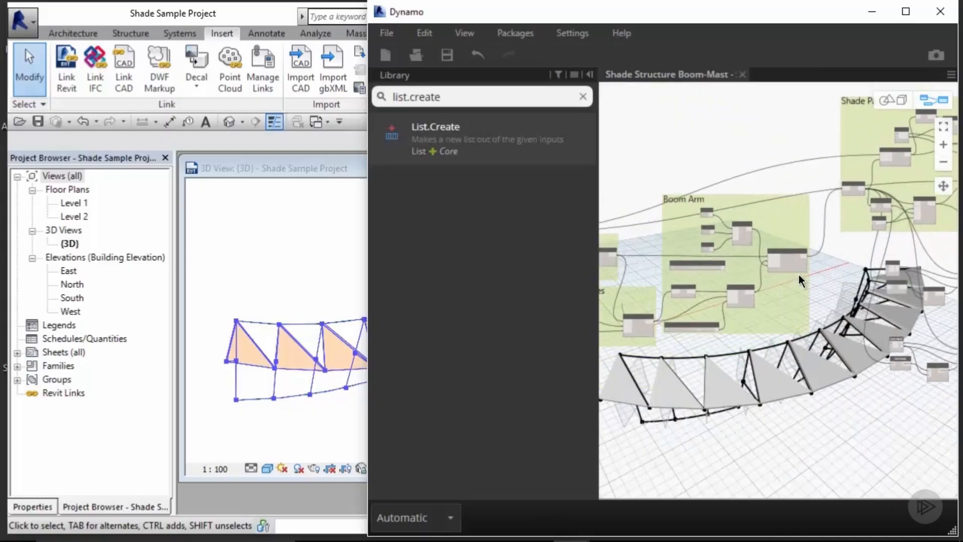
middle_drag(645, 242, 746, 237)
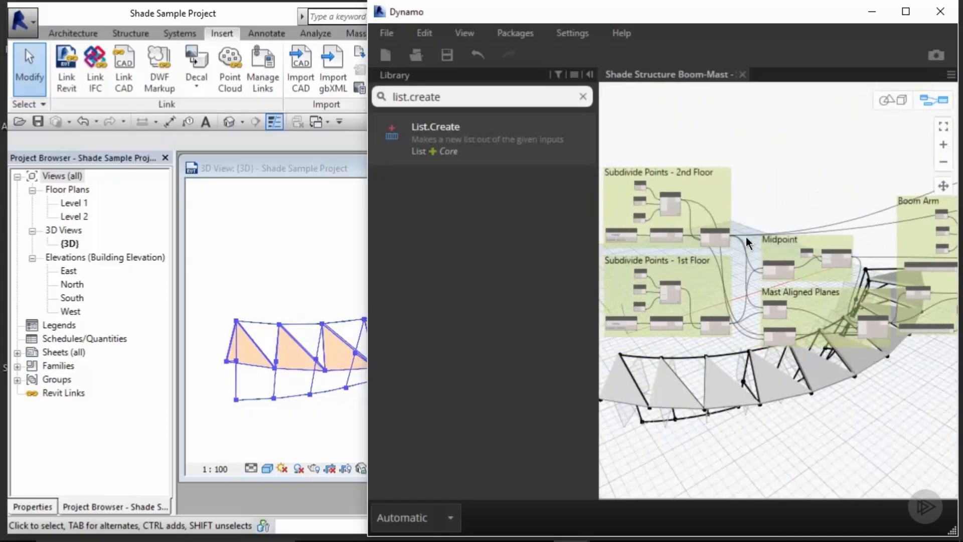
scroll(745, 236, up, 3)
scroll(664, 245, up, 5)
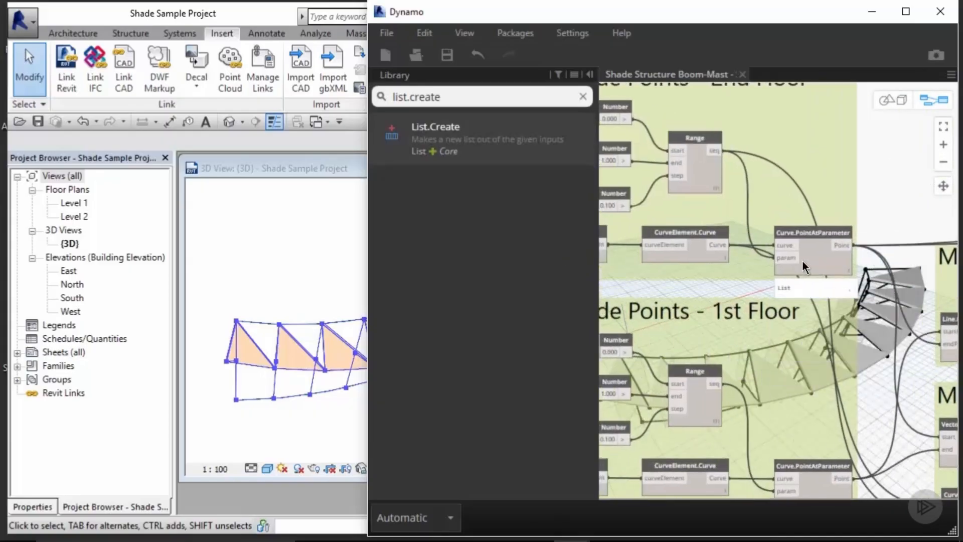
middle_drag(808, 260, 740, 249)
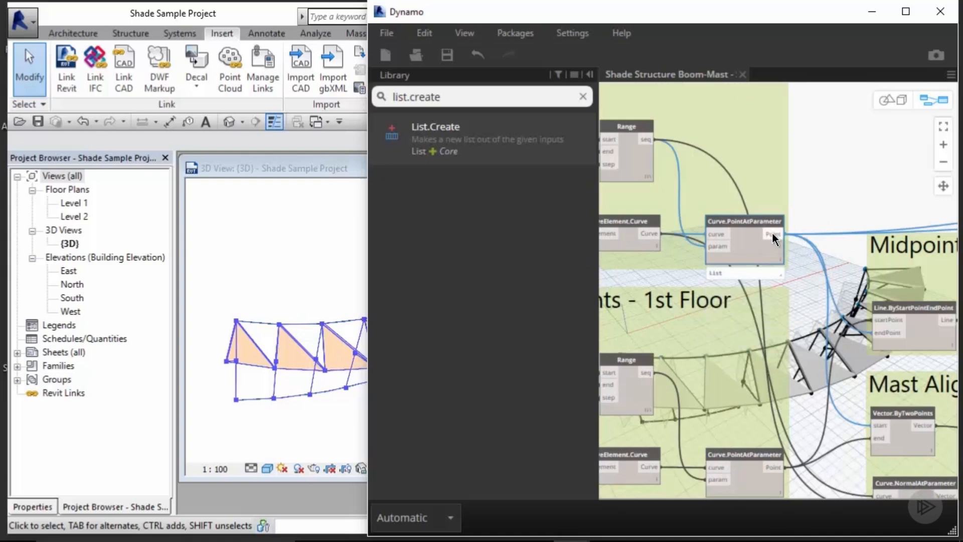
scroll(772, 233, down, 6)
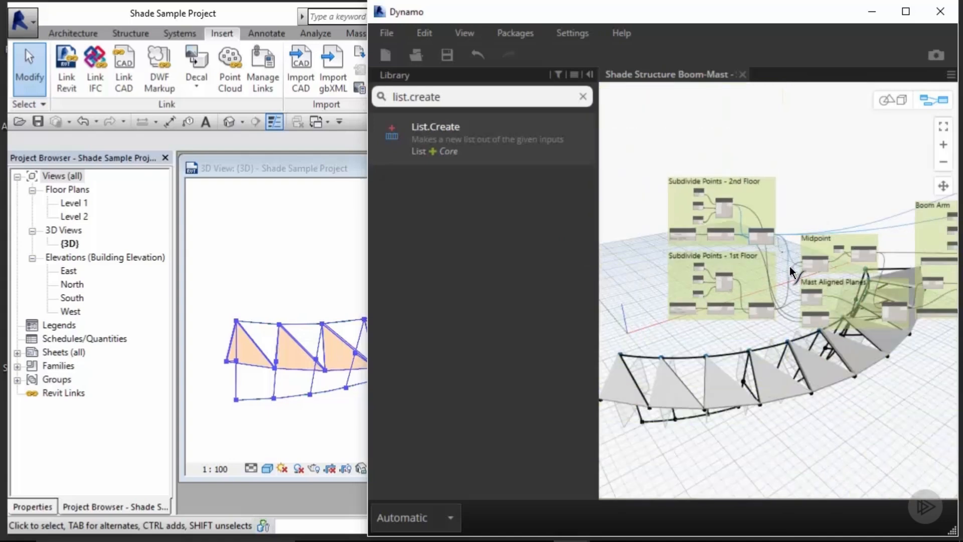
middle_drag(888, 406, 616, 351)
middle_drag(937, 308, 909, 305)
scroll(909, 304, up, 3)
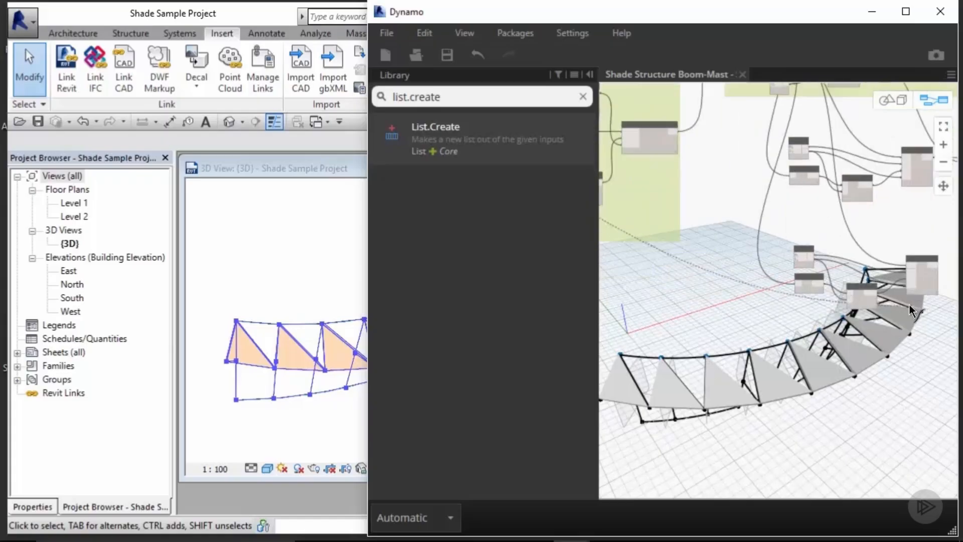
scroll(827, 314, up, 5)
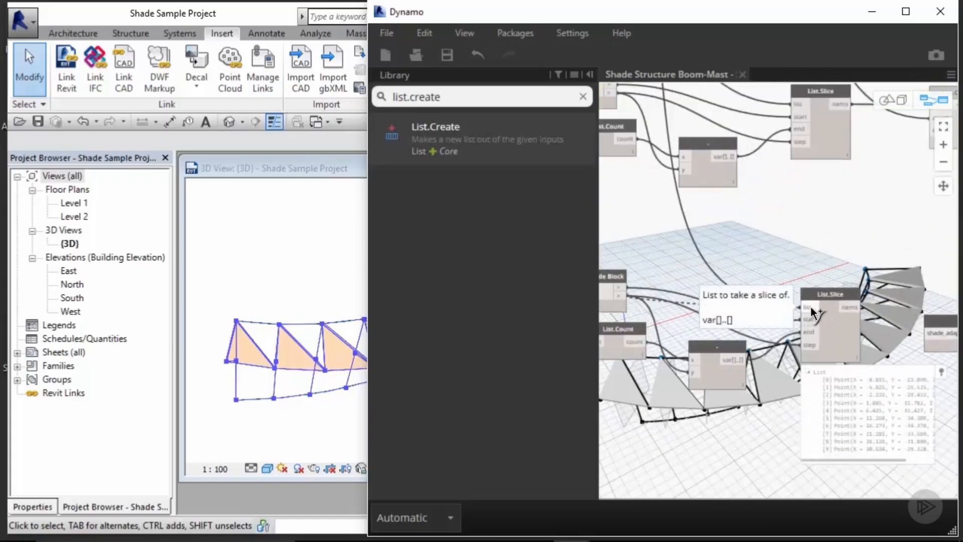
middle_drag(812, 312, 715, 311)
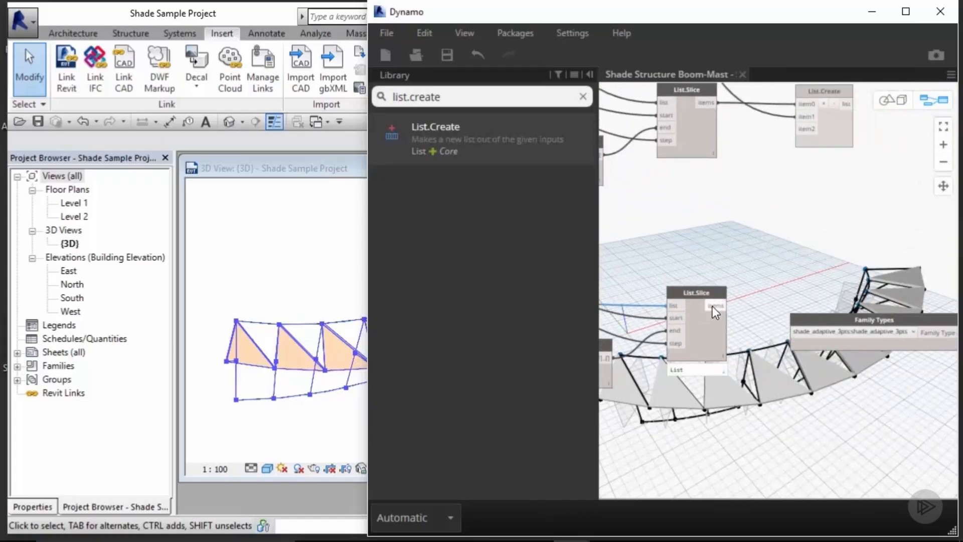
Step: Connect the new List.Slice items output to the List.Create node's item2 input
scroll(756, 276, down, 2)
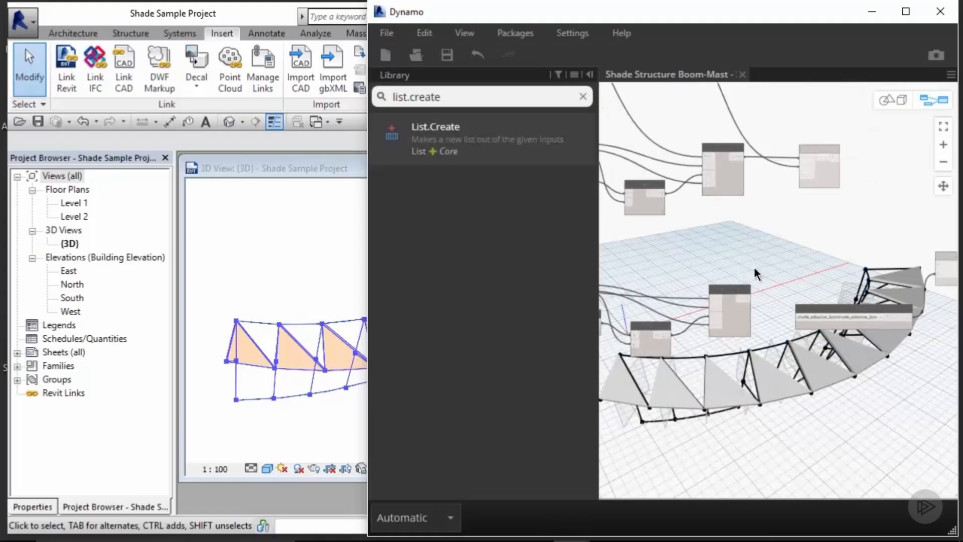
middle_drag(756, 274, 738, 318)
drag(717, 350, 768, 230)
scroll(839, 230, up, 3)
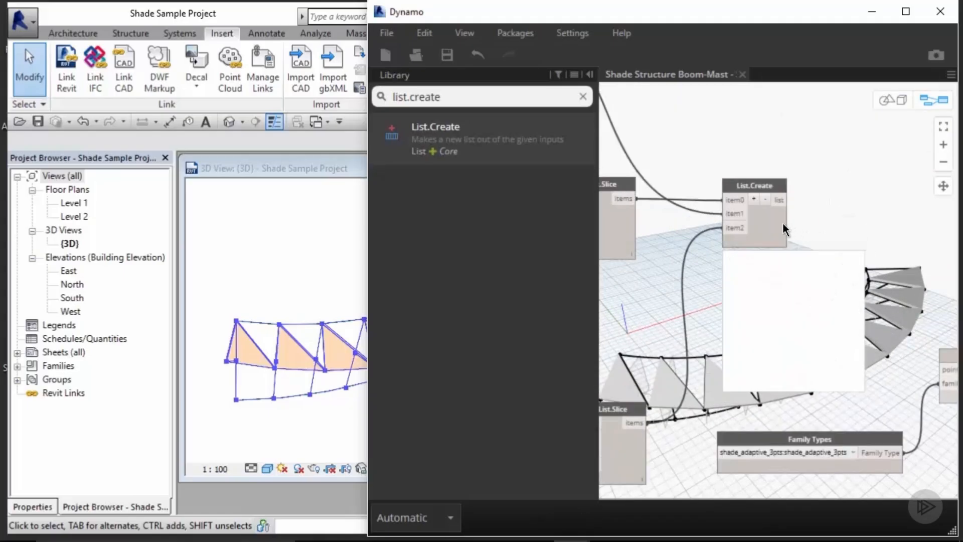
click(583, 96)
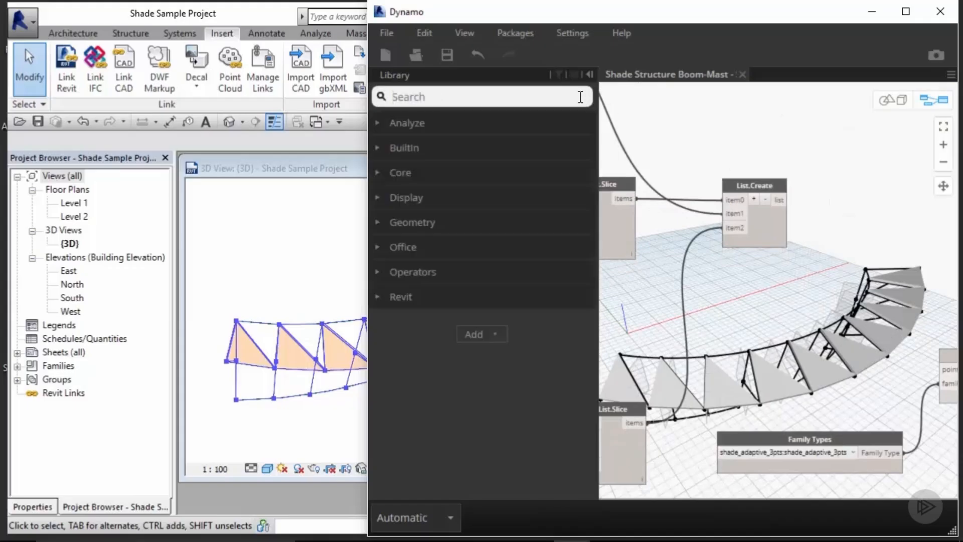
mouse_move(758, 236)
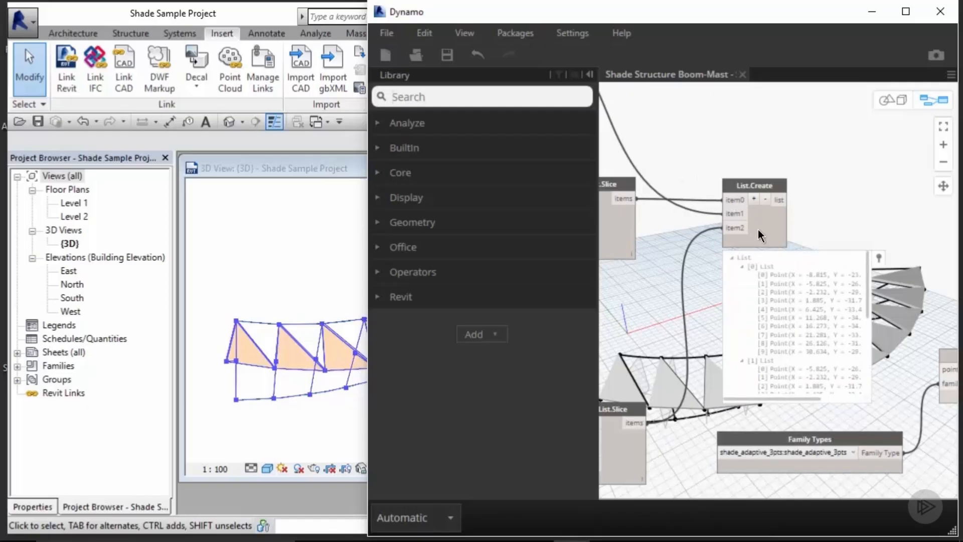
Step: Search the library for trans, add a List.Transpose node, and feed List.Create's list into it
click(467, 96)
text(tras)
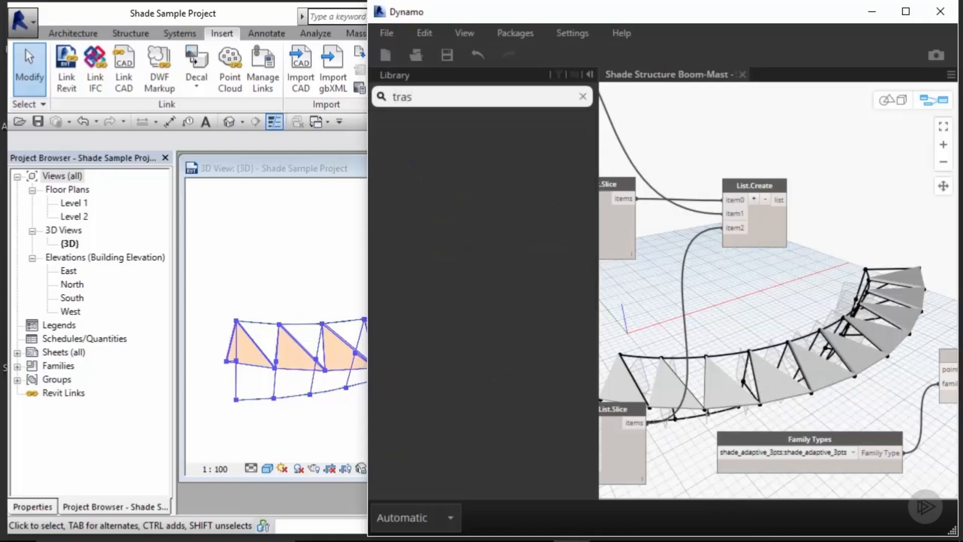
key(BackSpace)
text(ns)
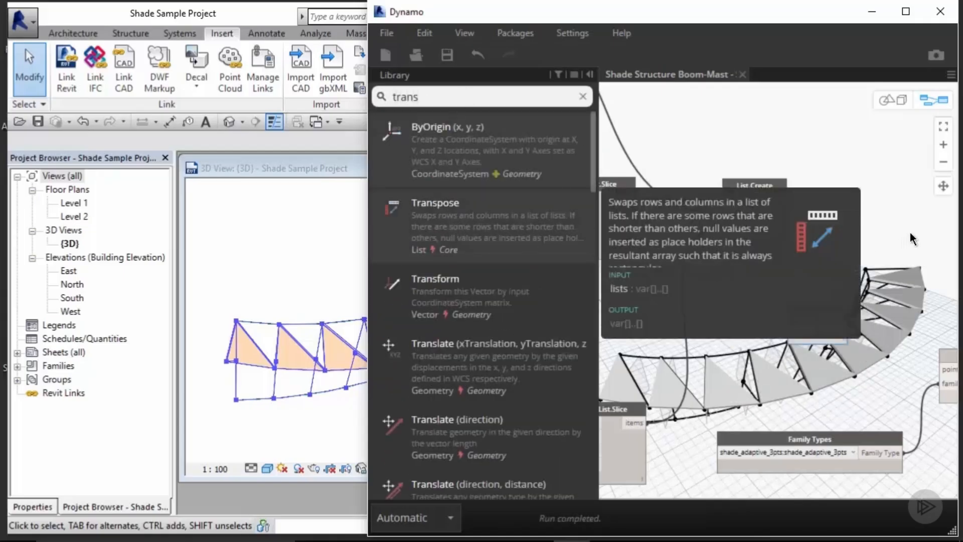
click(442, 217)
drag(745, 317, 779, 200)
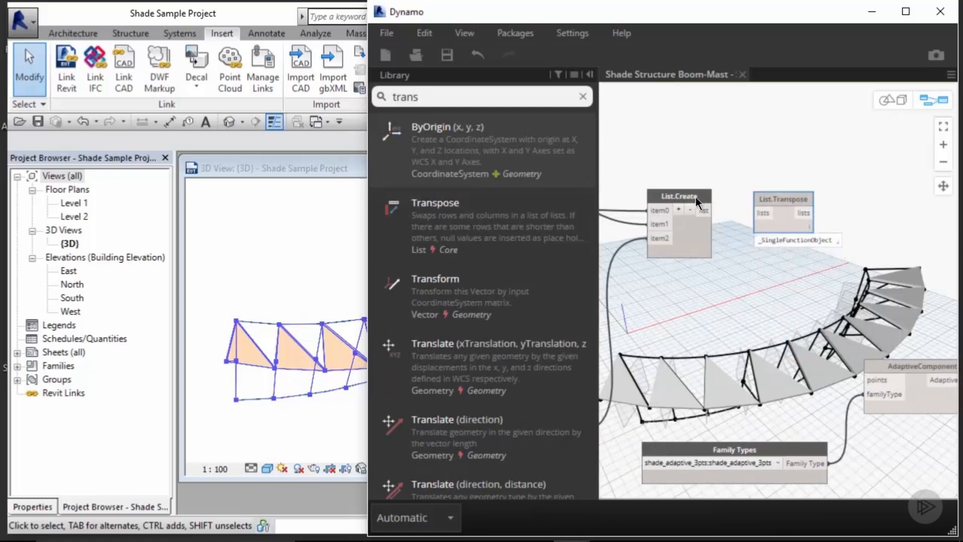
drag(704, 210, 771, 215)
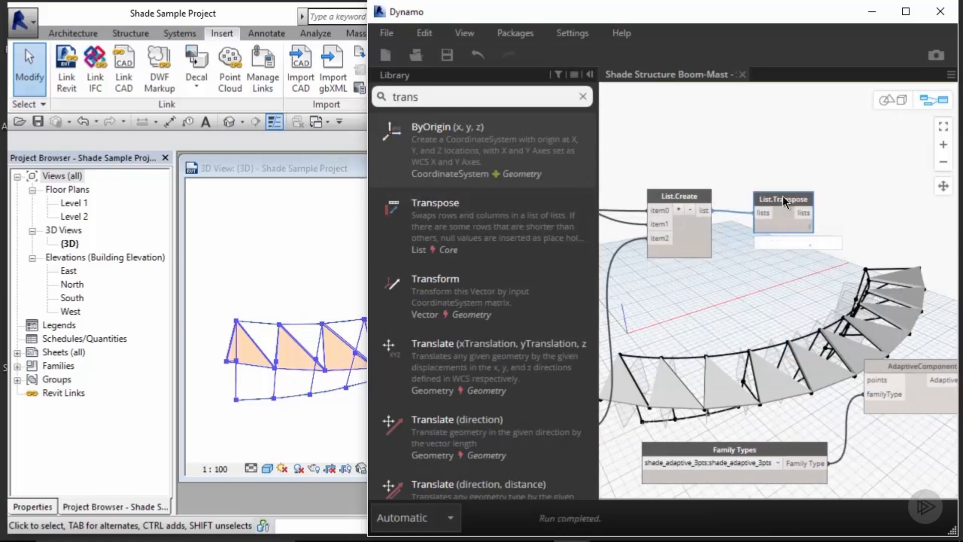
mouse_move(785, 196)
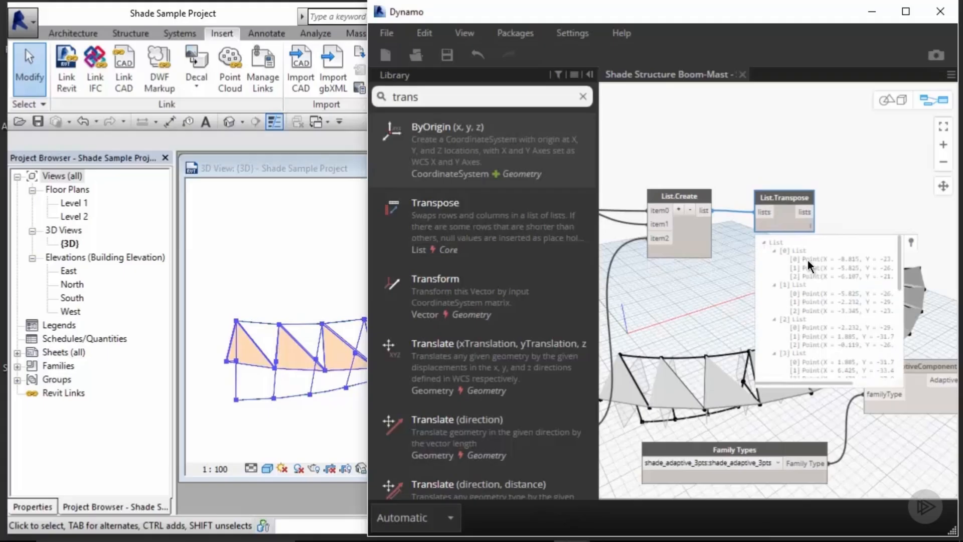
Step: Reposition the List.Transpose node and connect its output to the AdaptiveComponent.ByPoints points input
middle_drag(863, 187, 723, 160)
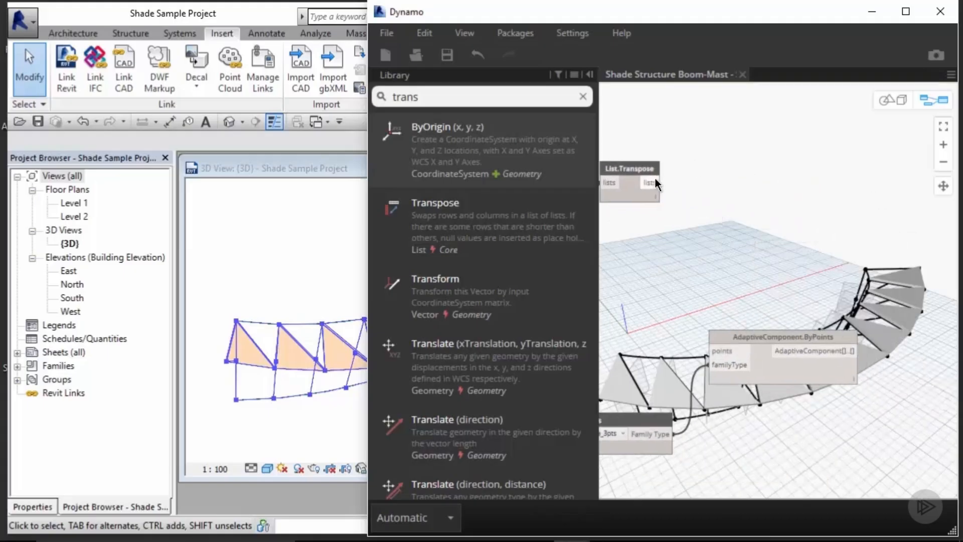
drag(654, 182, 707, 350)
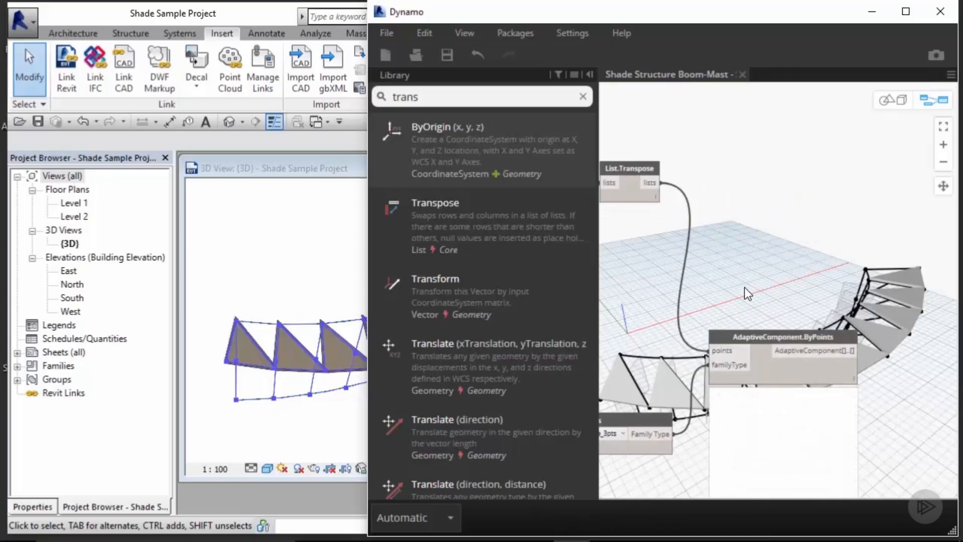
Step: Inspect the placed shade panel components in the Revit 3D view
click(299, 230)
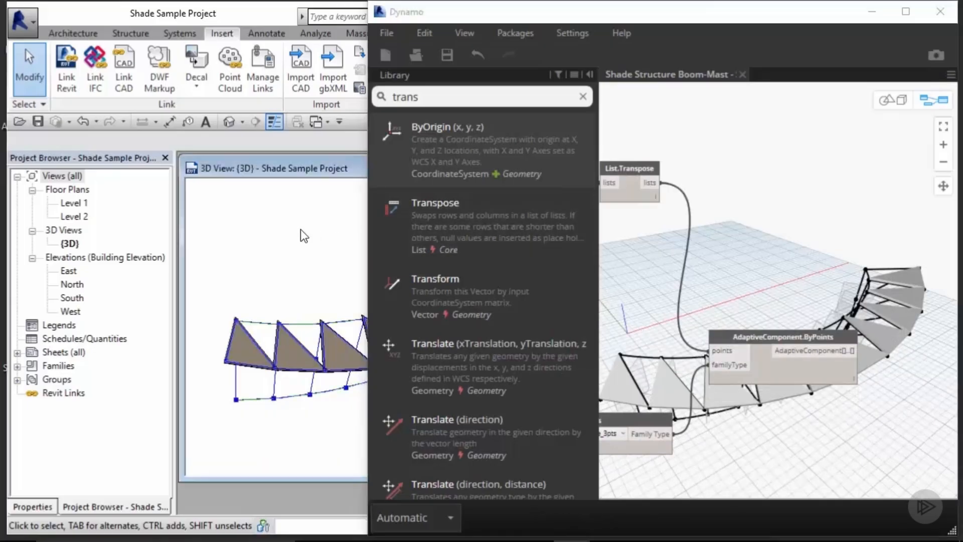
click(301, 369)
scroll(311, 370, up, 2)
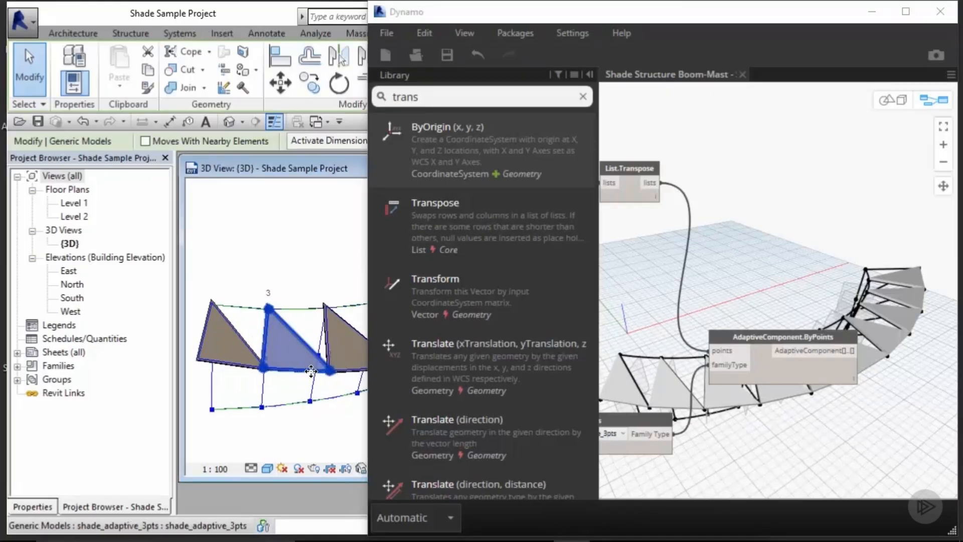
scroll(312, 371, up, 3)
middle_drag(321, 368, 335, 318)
click(304, 279)
click(308, 267)
scroll(335, 318, down, 3)
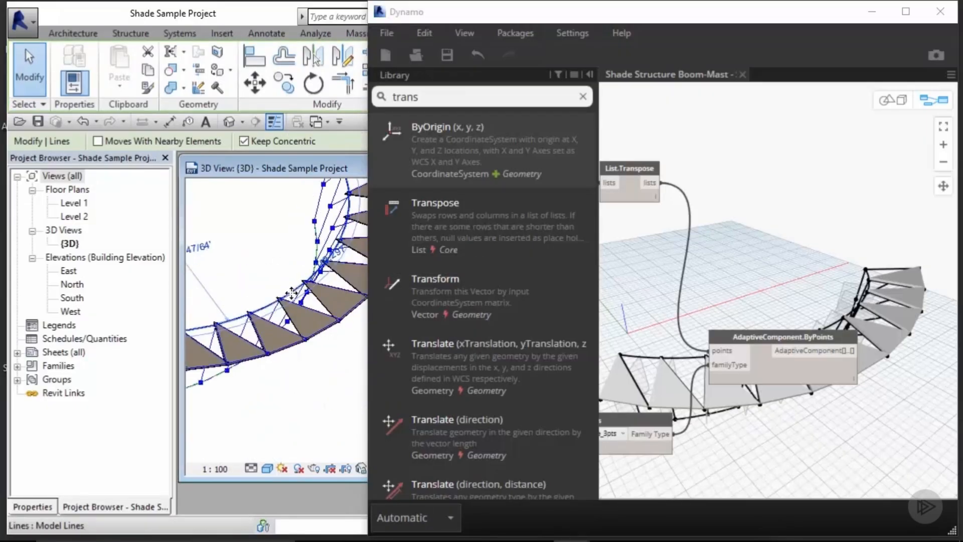
drag(292, 294, 278, 266)
key(Escape)
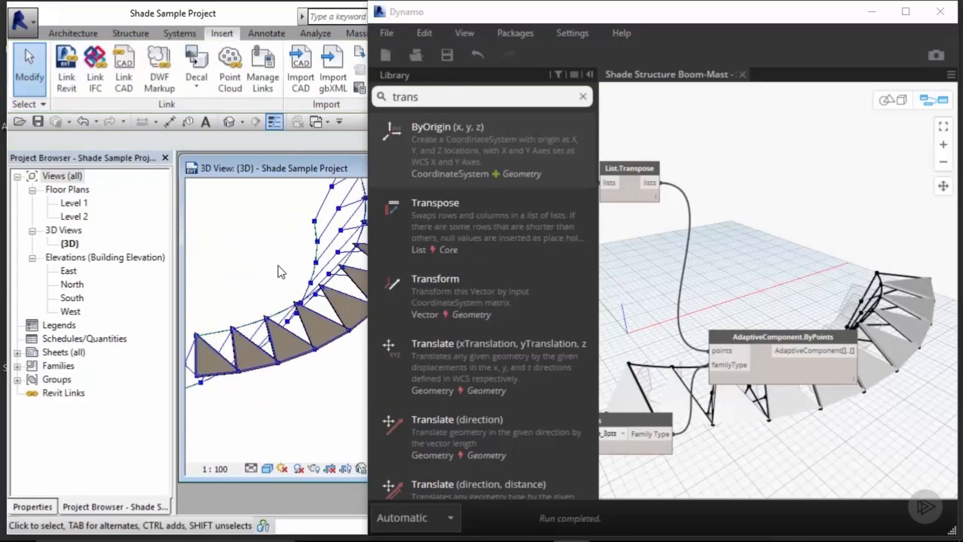
shift+middle_drag(280, 269, 324, 201)
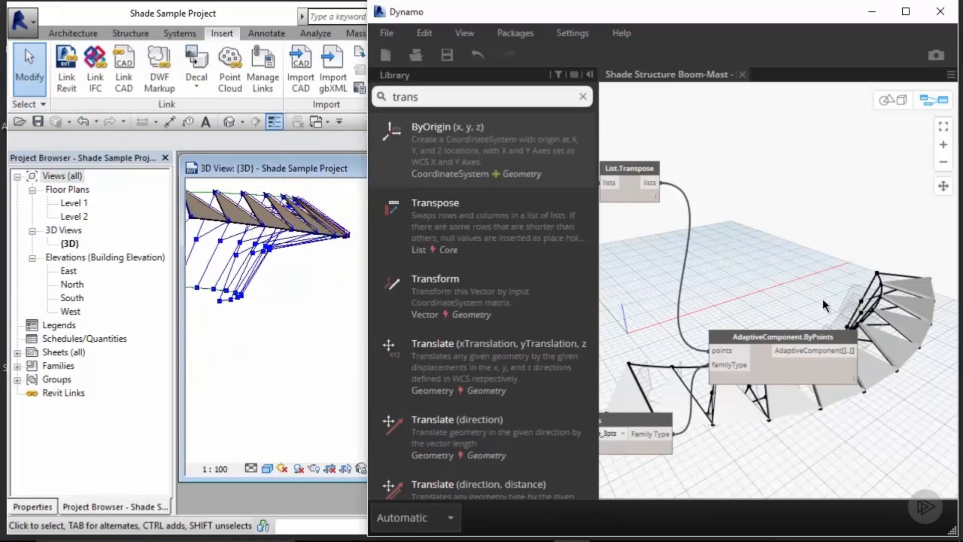
Step: Try 155 on the Number Slider below Vector.Rotate, then set it to 130
middle_drag(822, 299, 882, 300)
scroll(882, 300, down, 3)
scroll(844, 393, up, 3)
scroll(729, 350, up, 3)
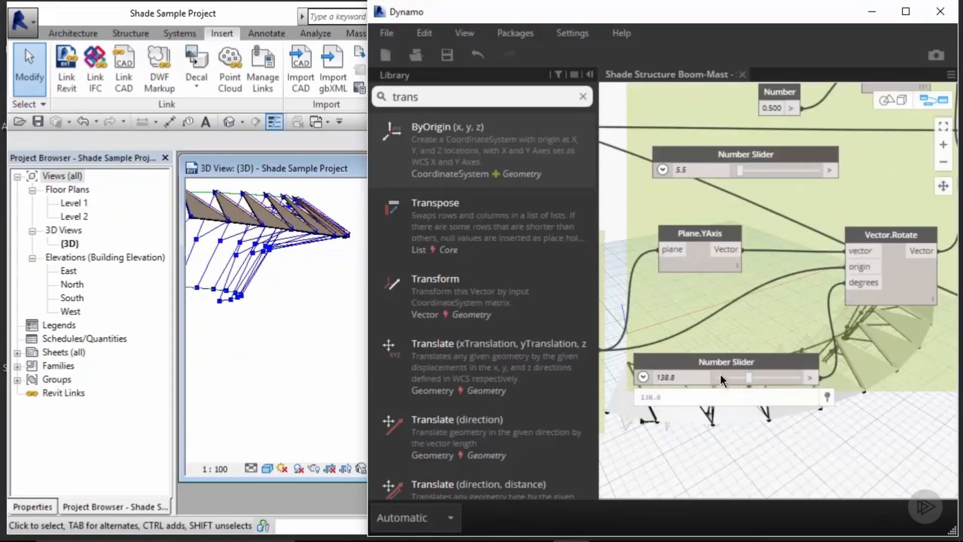
double_click(691, 377)
text(155)
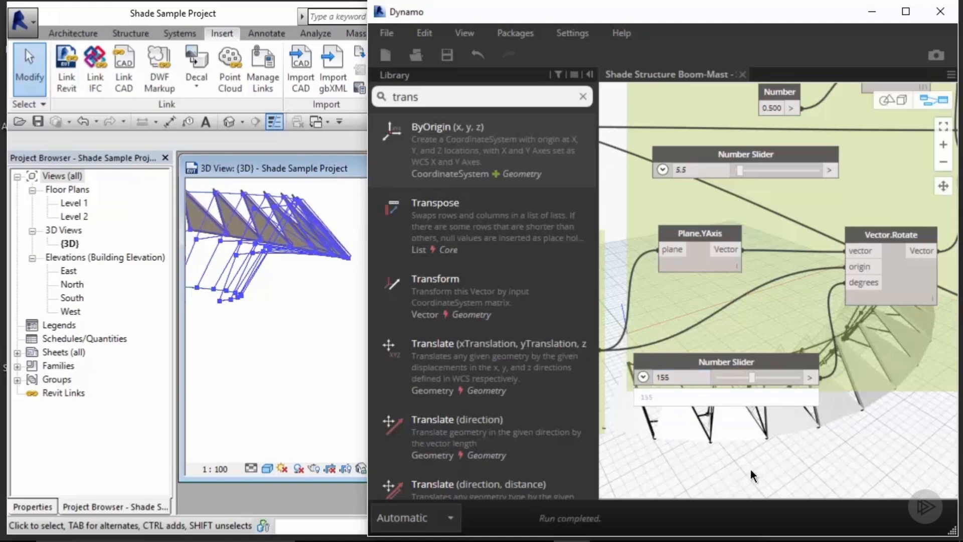
double_click(681, 377)
text(130)
key(Return)
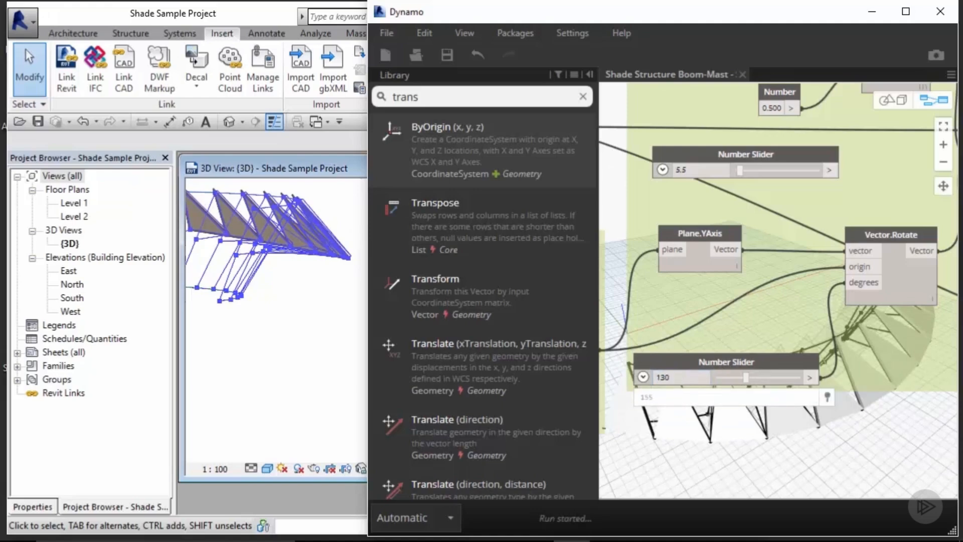
Step: Clean up the node layout of the Adaptive Component Panel group and set its title font size to 48
scroll(669, 277, down, 5)
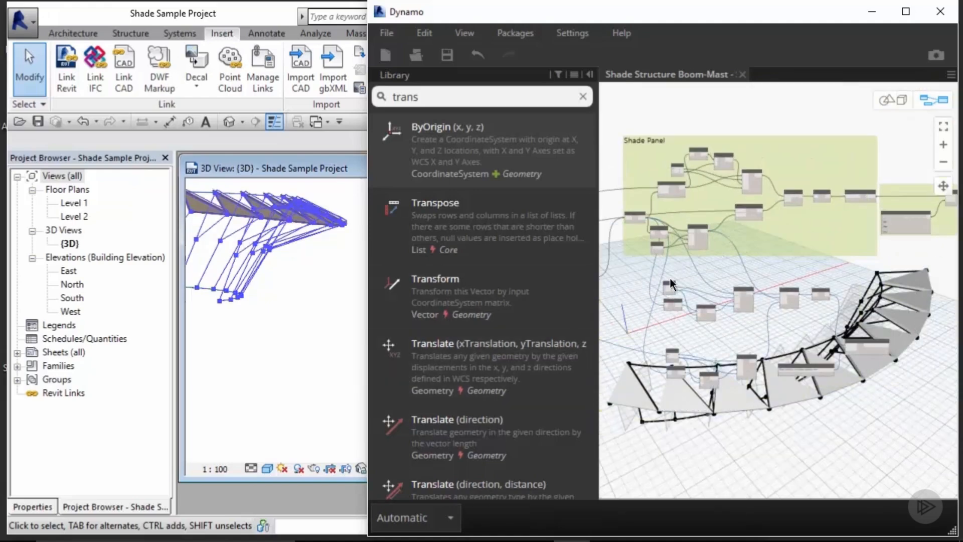
scroll(674, 269, up, 5)
right_click(678, 287)
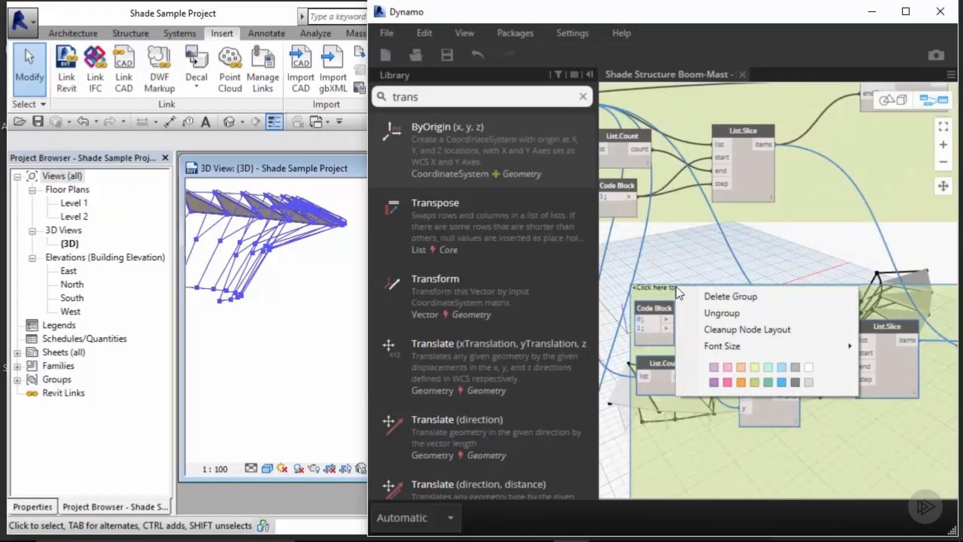
click(726, 330)
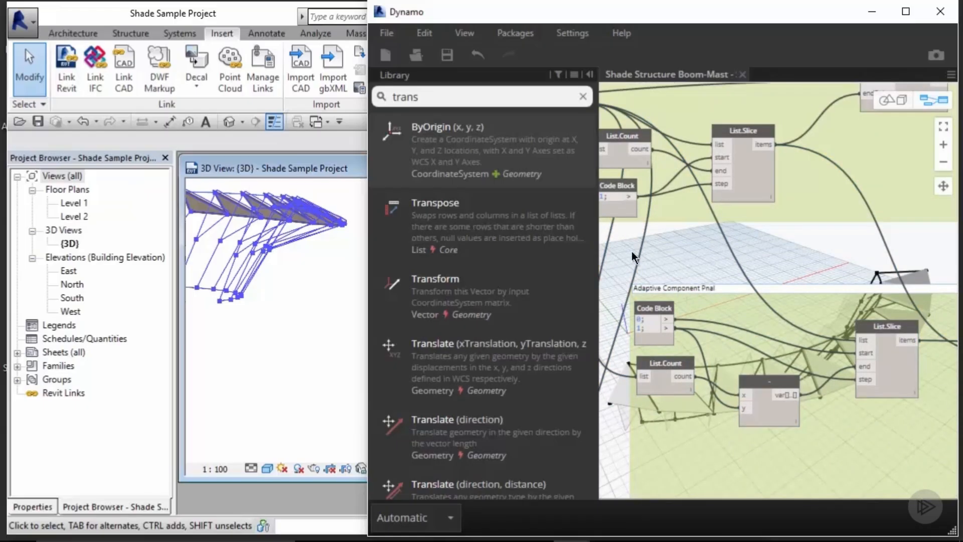
right_click(705, 289)
mouse_move(876, 349)
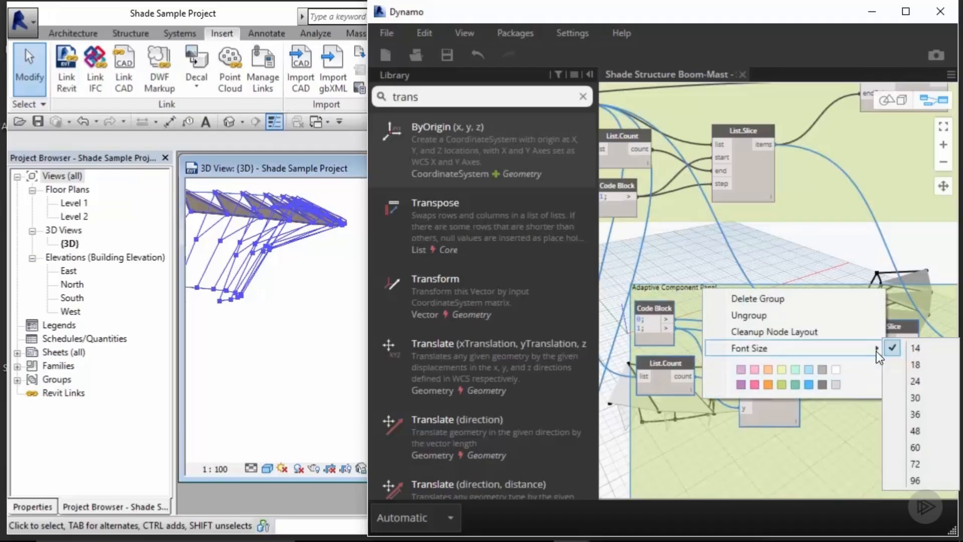
click(921, 436)
Step: Select the List.Transpose, Surface.ByLoft, Surface.Thicken and Number Slider nodes and group them
scroll(808, 232, down, 5)
middle_drag(808, 233, 652, 219)
middle_drag(932, 232, 830, 321)
scroll(823, 218, up, 4)
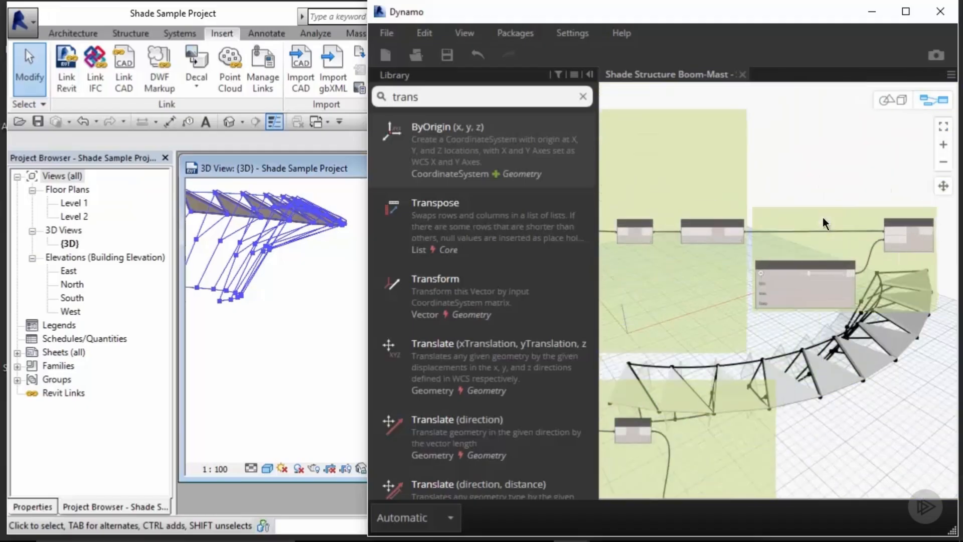
right_click(778, 208)
mouse_move(768, 269)
click(805, 354)
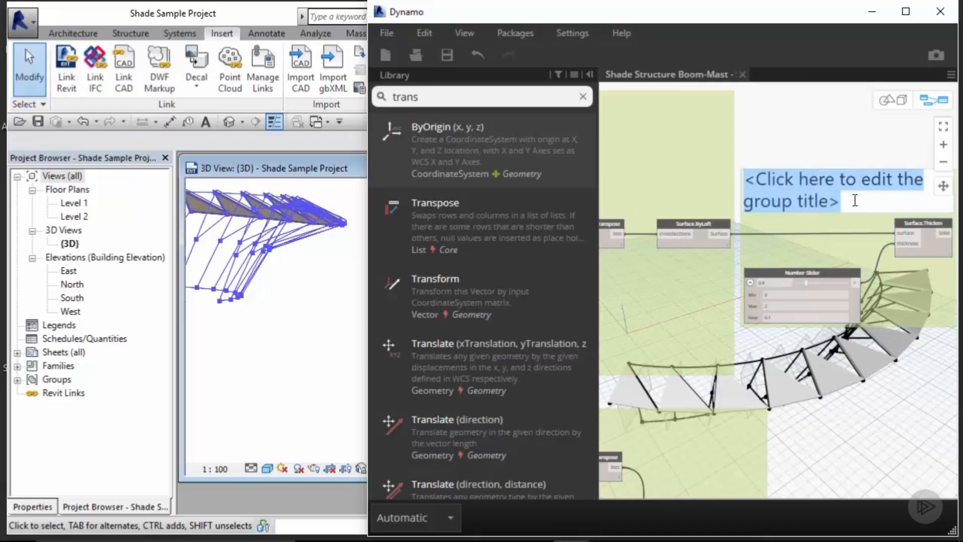
Step: Title the new group Massing Example
text(Massing Exmaple)
key(BackSpace)
key(BackSpace)
key(BackSpace)
key(BackSpace)
key(BackSpace)
text(ample)
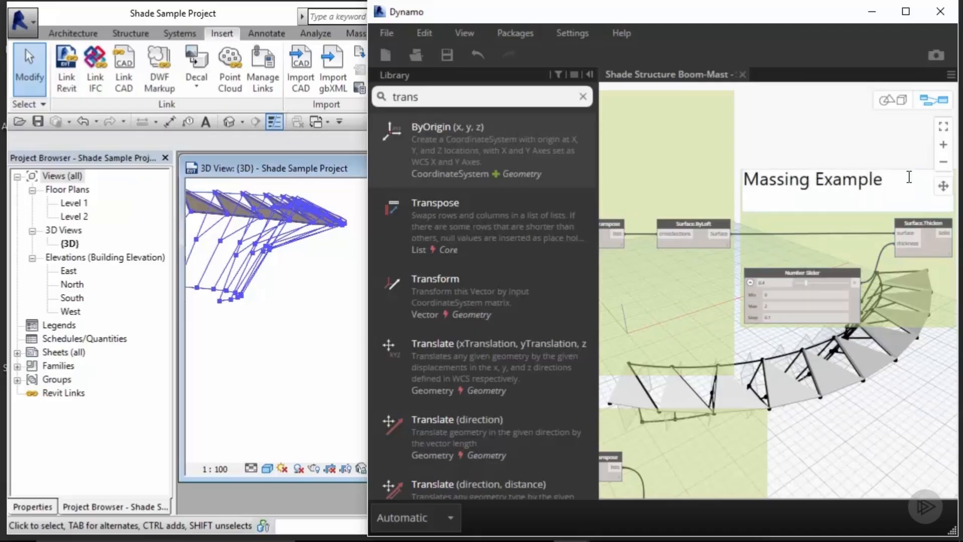
click(833, 139)
Step: Load the HSS-Round Structural Tubing family from the Structural Framing Steel library folder into the Revit project
scroll(831, 138, down, 3)
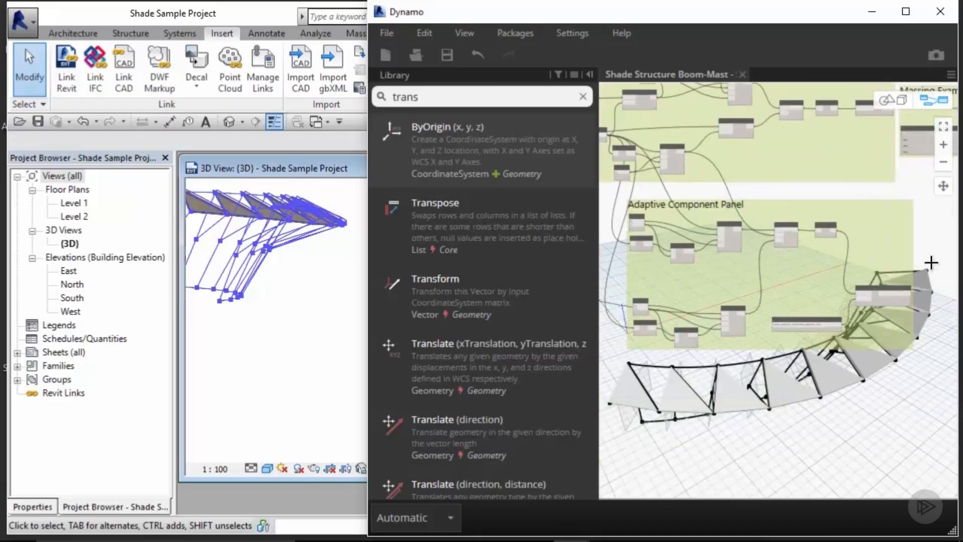
scroll(886, 171, down, 2)
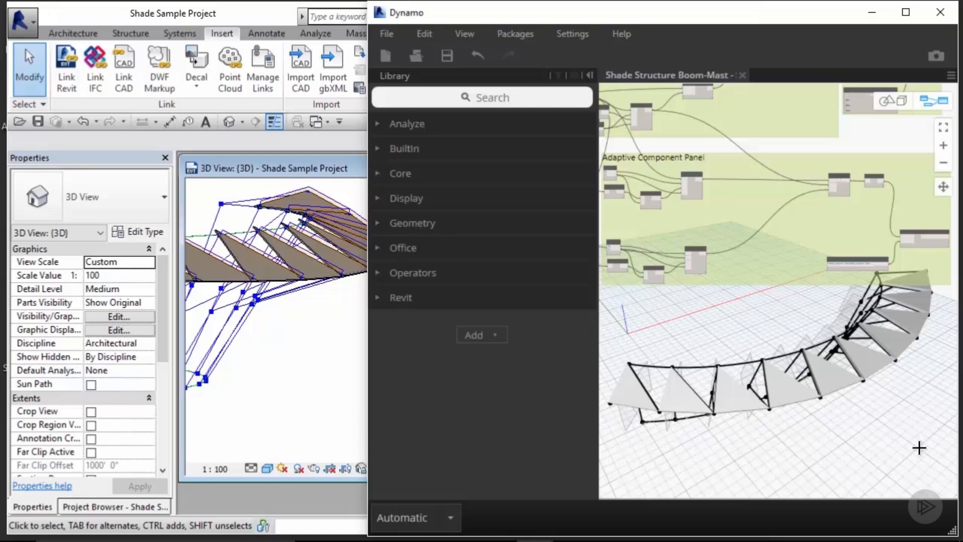
click(625, 1)
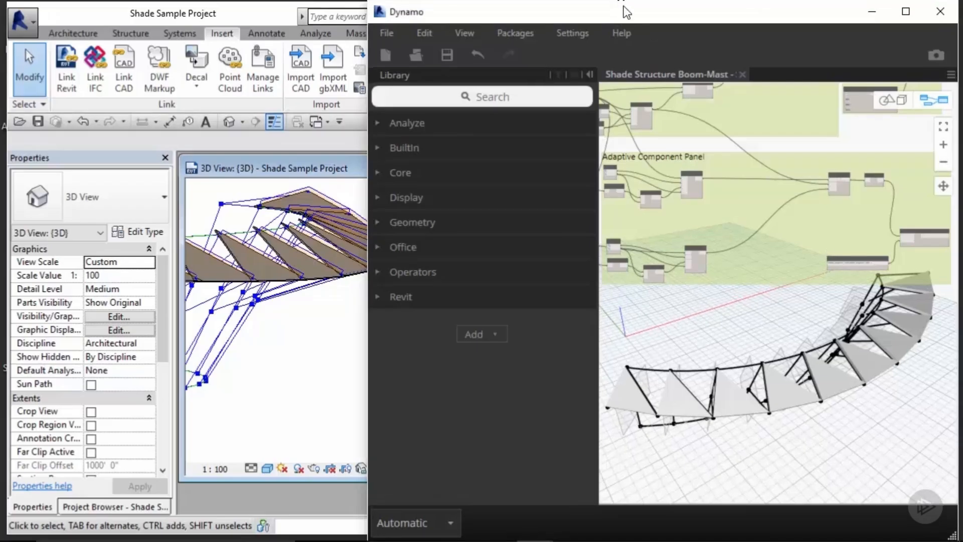
drag(621, 6, 620, 97)
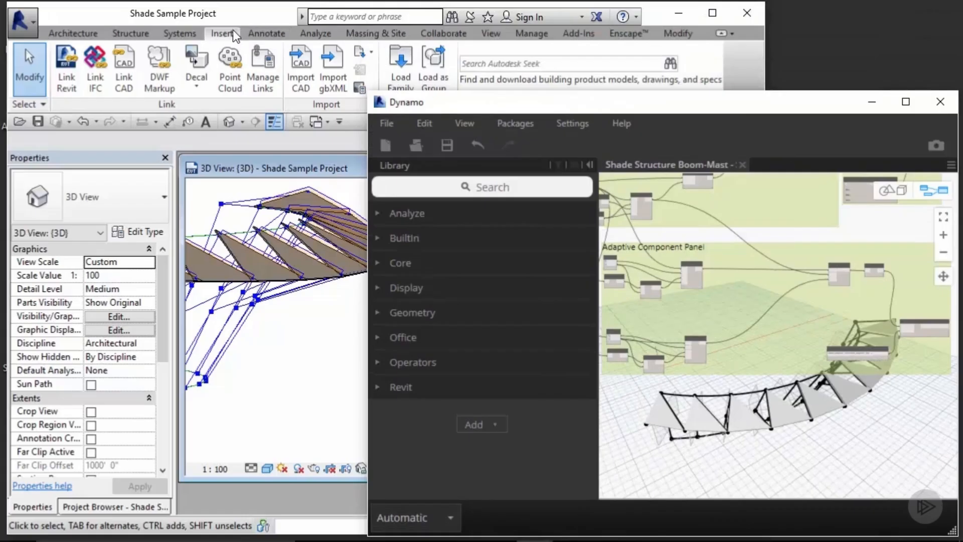
click(393, 58)
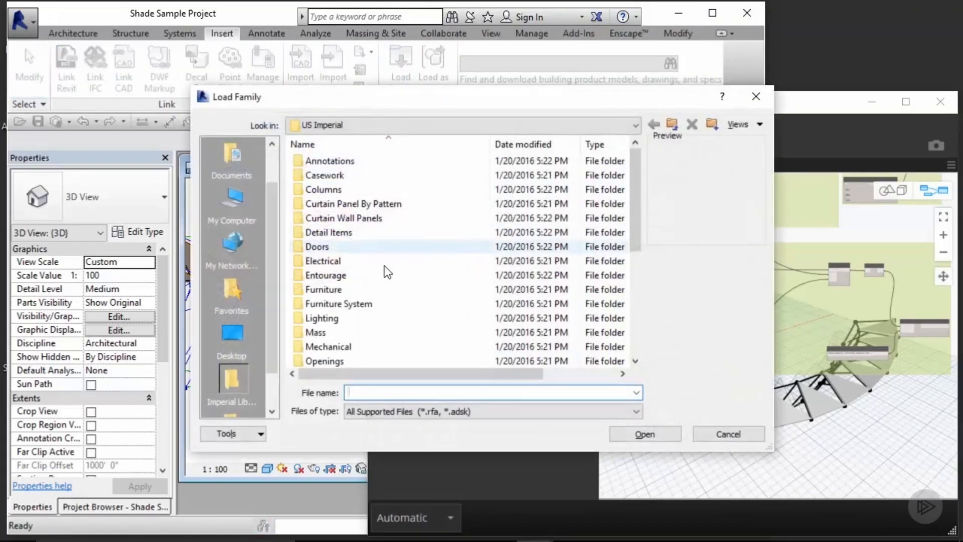
click(384, 274)
scroll(384, 281, down, 3)
scroll(380, 289, down, 1)
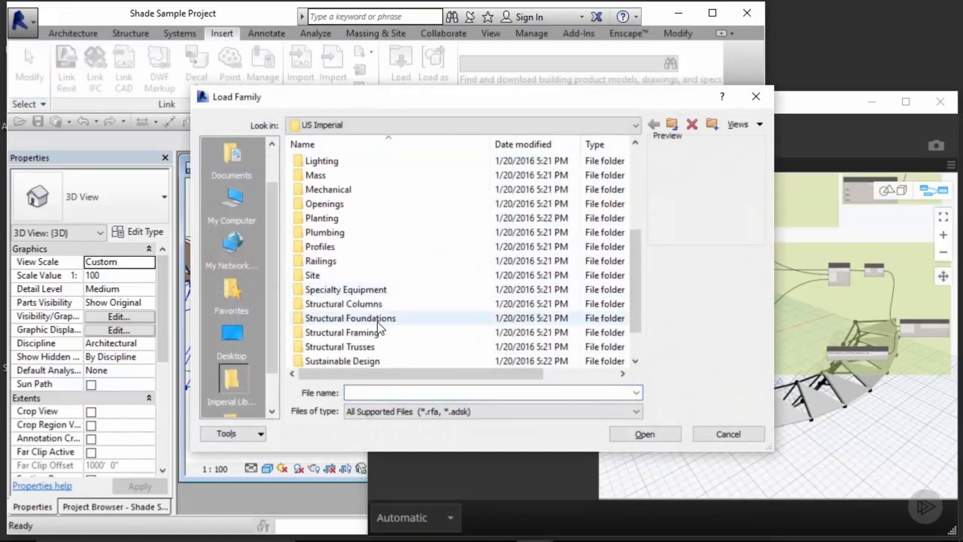
double_click(373, 333)
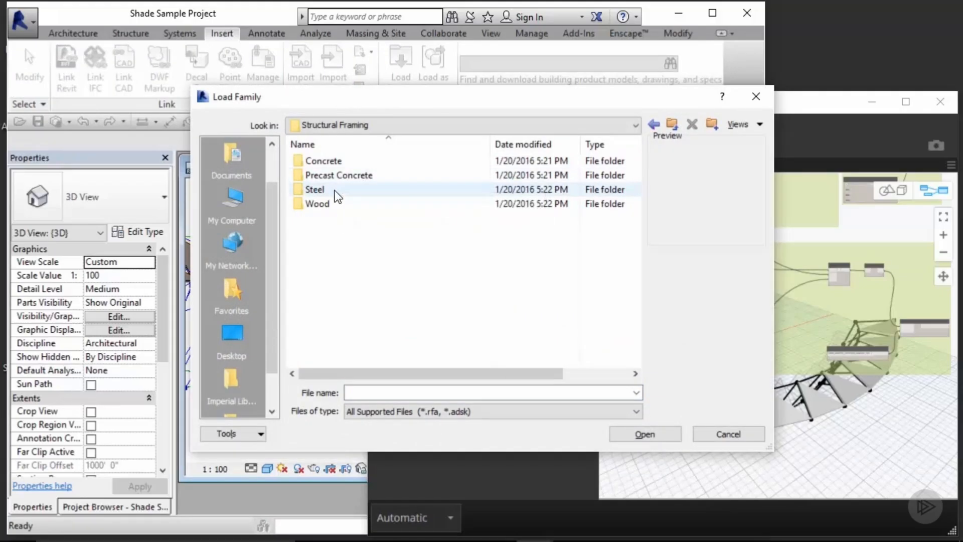
double_click(335, 190)
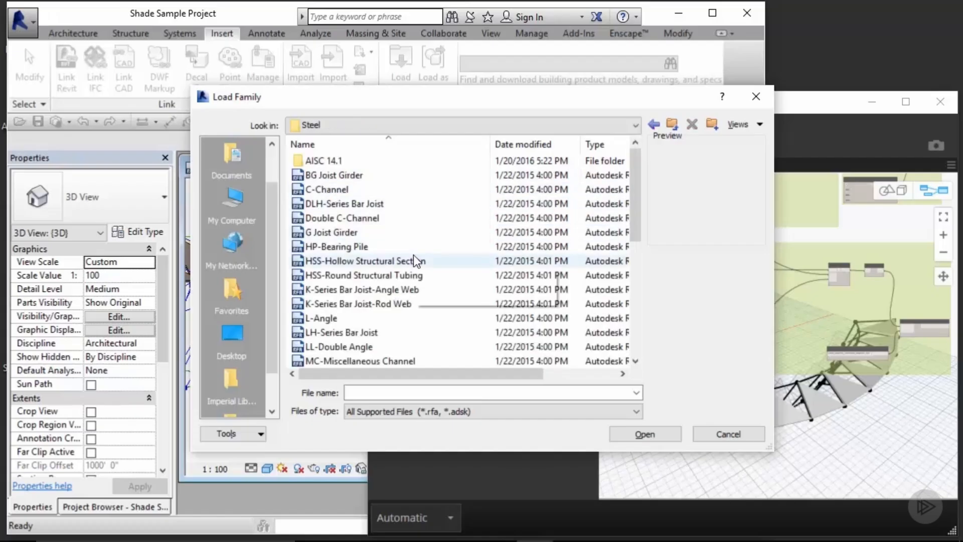
click(410, 275)
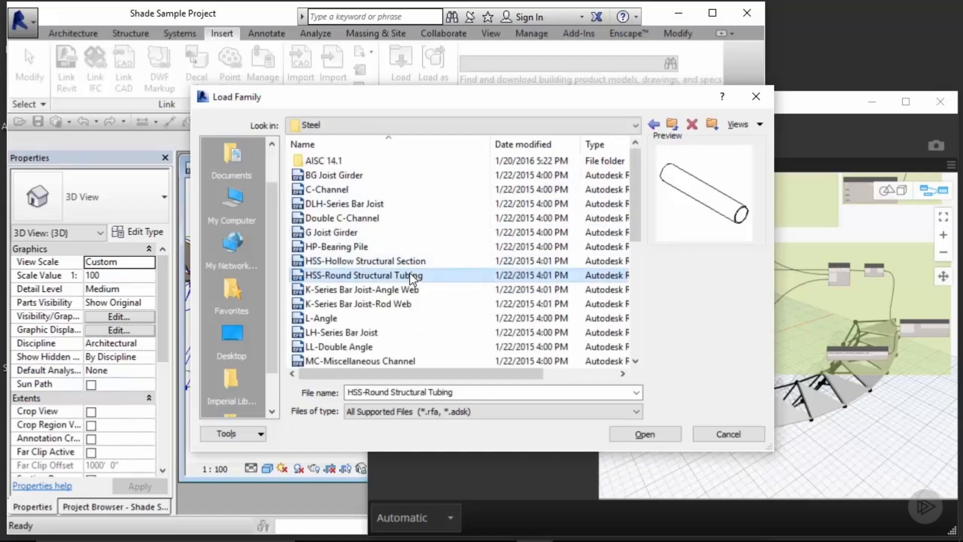
click(645, 434)
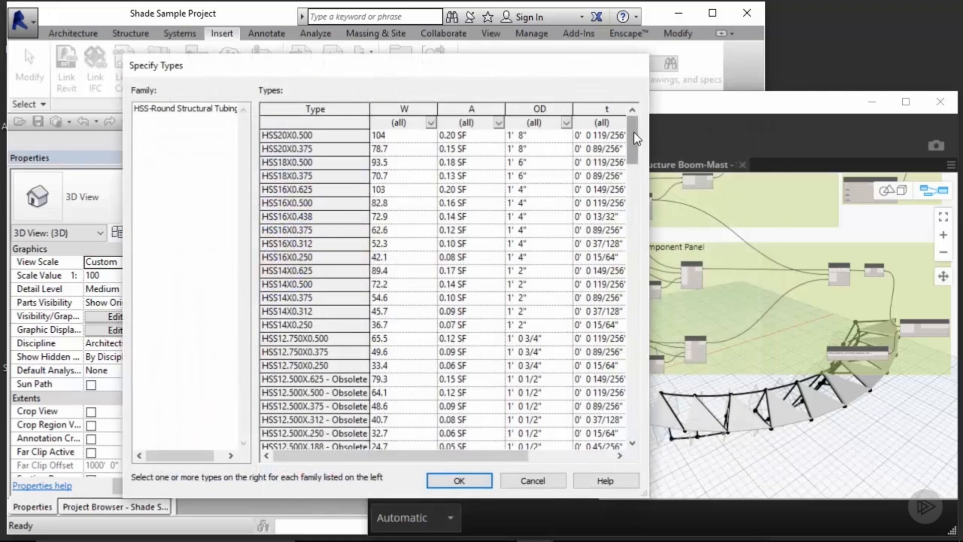
Step: Choose the HSS6X0.250 and HSS4X0.250 types and confirm loading them
drag(636, 138, 640, 284)
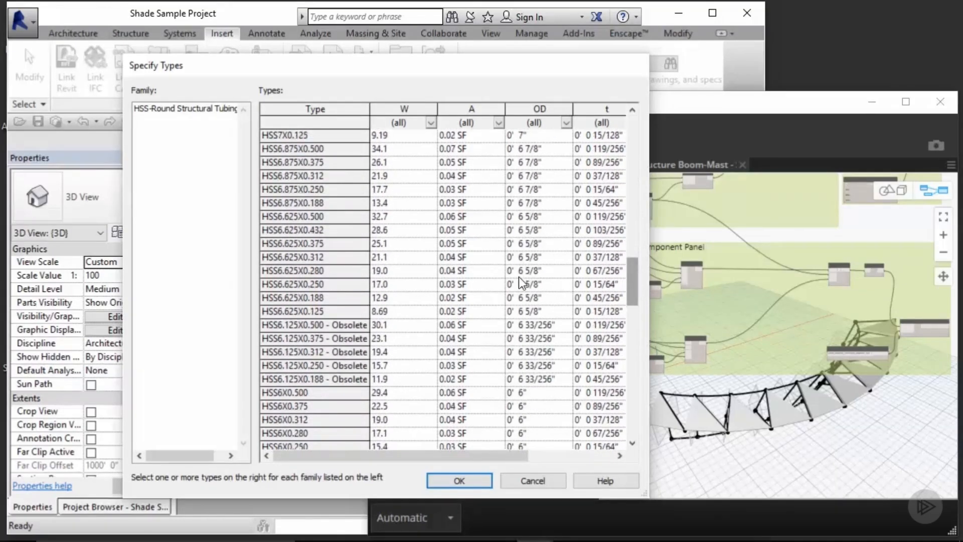
scroll(304, 337, down, 3)
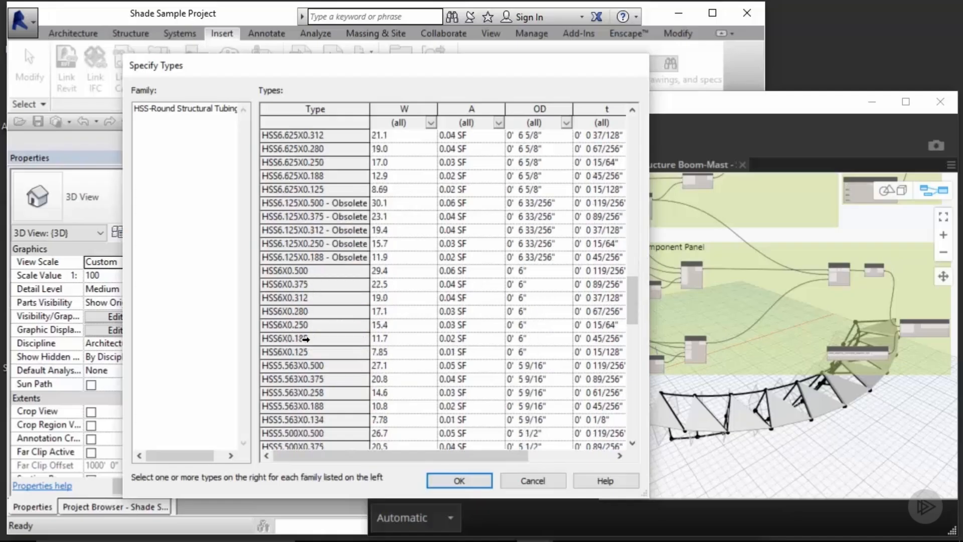
click(300, 324)
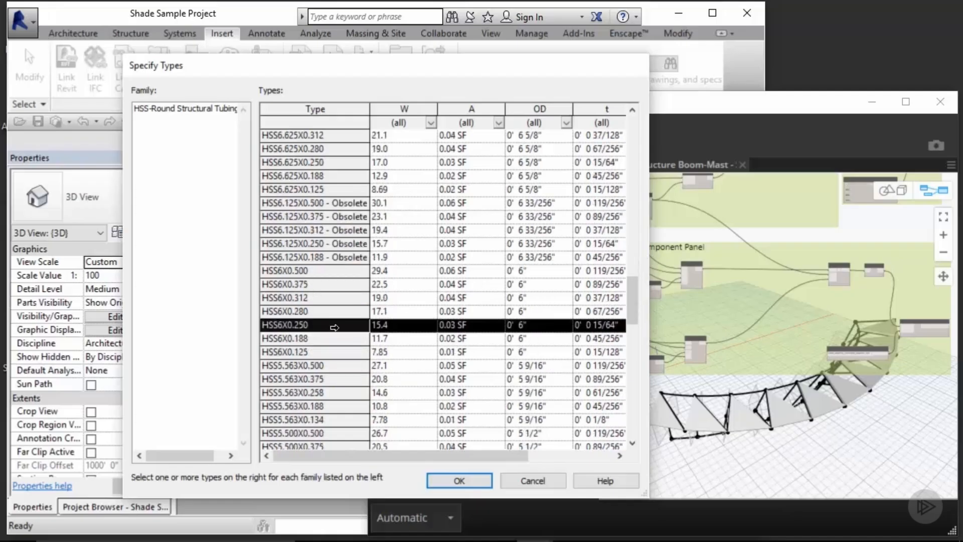
scroll(335, 327, down, 6)
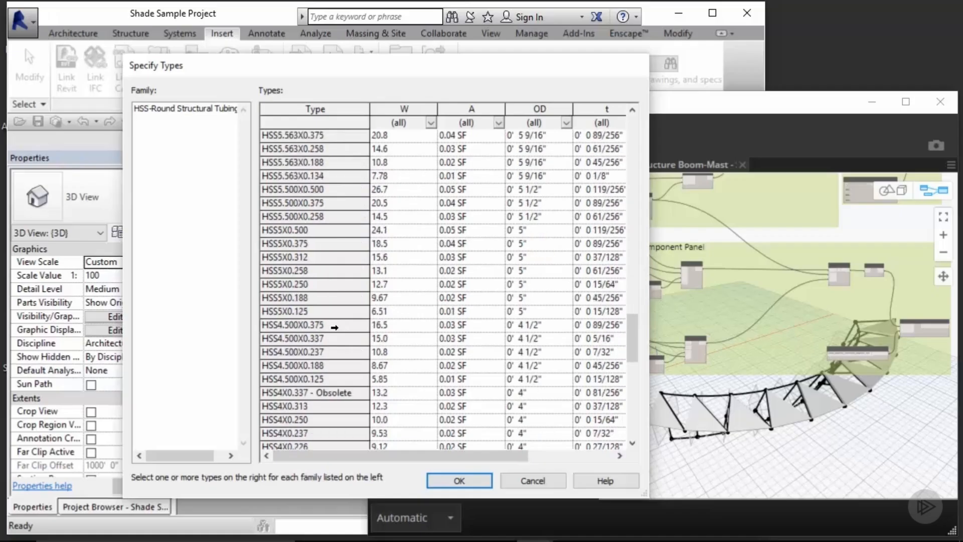
scroll(335, 327, down, 2)
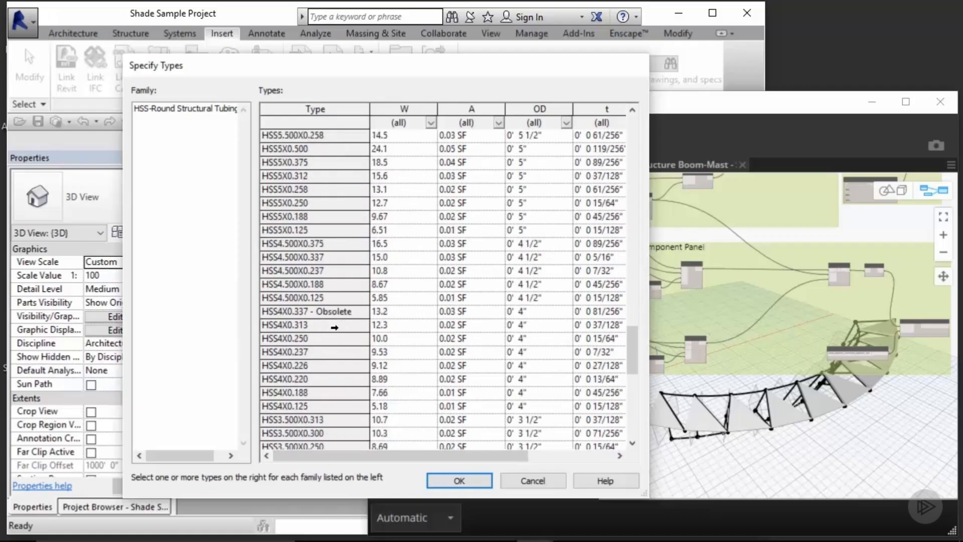
ctrl+click(311, 339)
scroll(303, 339, up, 4)
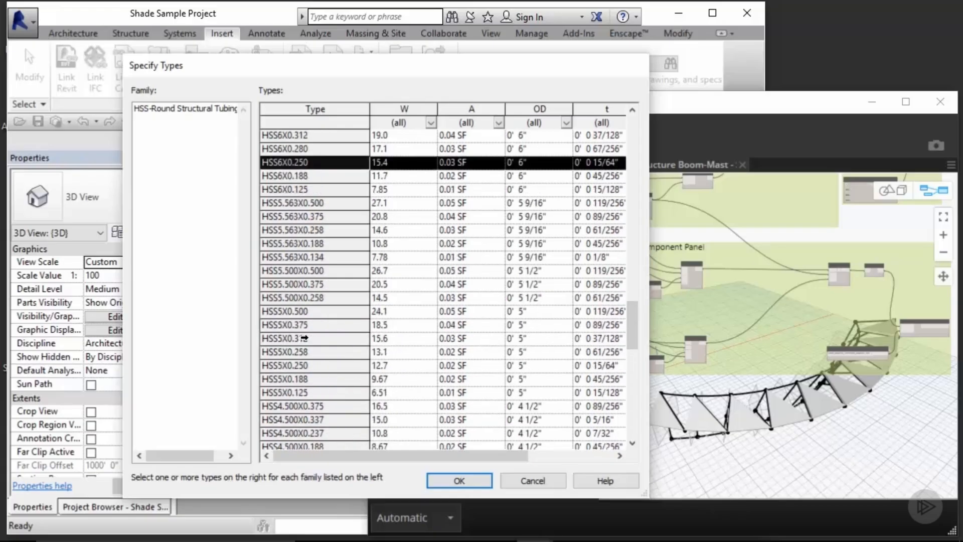
scroll(304, 338, down, 3)
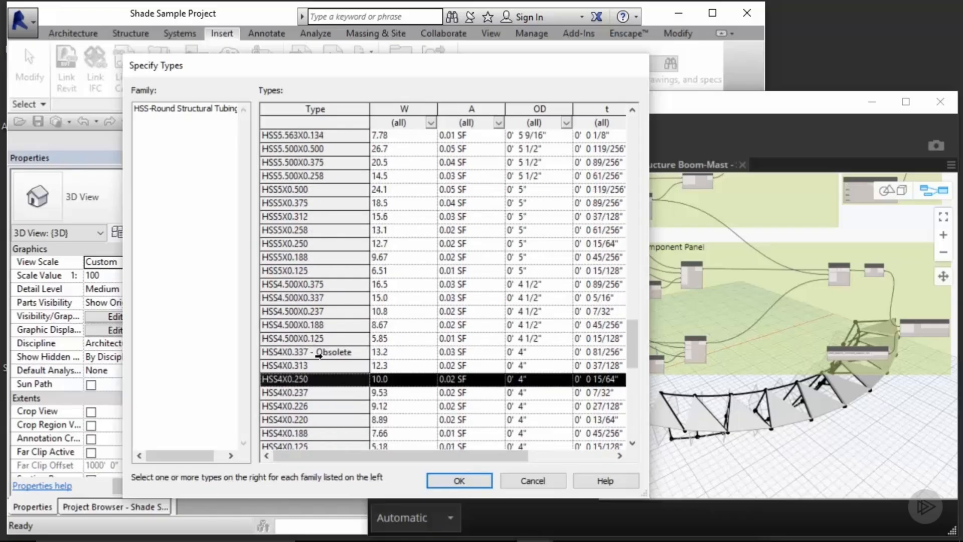
click(461, 480)
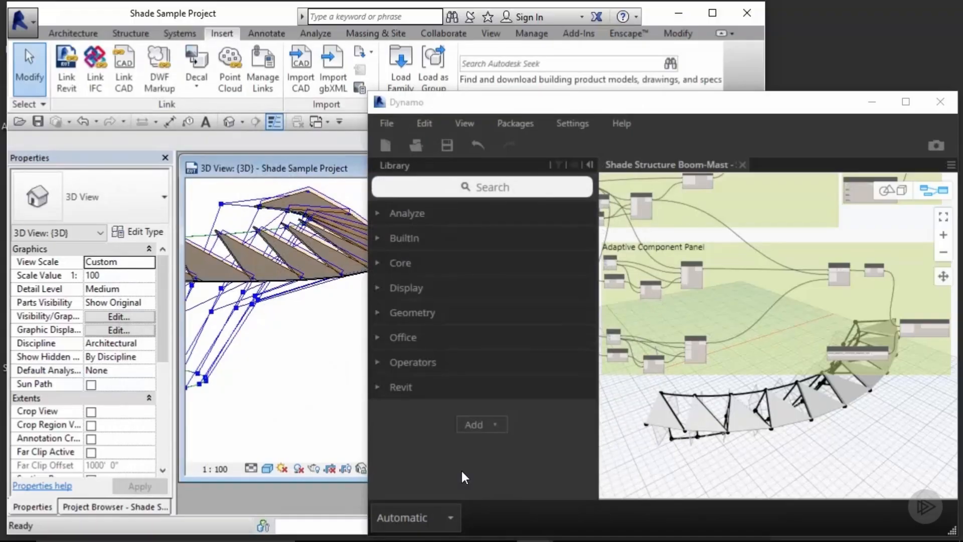
Step: Add a StructuralFraming.BeamByCurve node from the Revit Elements library to the Dynamo canvas
click(688, 400)
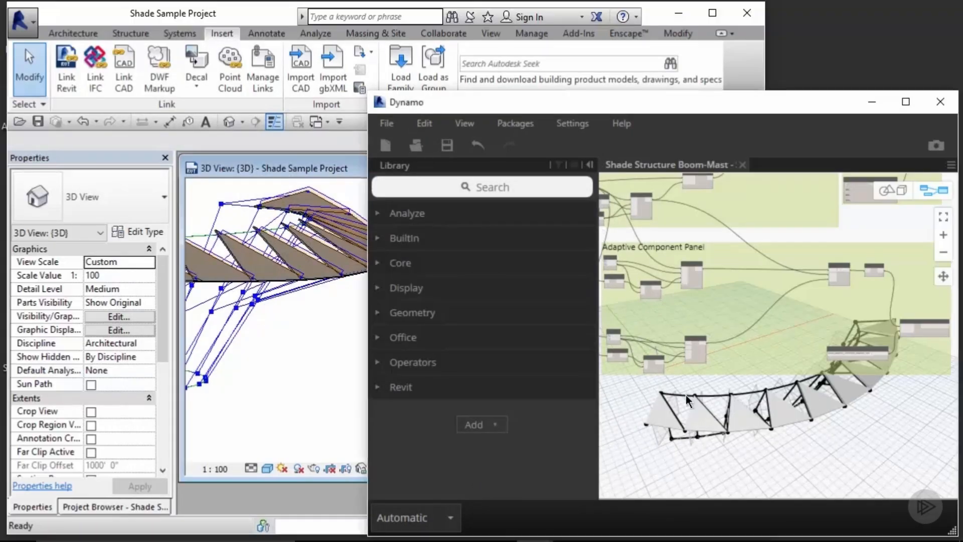
click(404, 385)
click(393, 369)
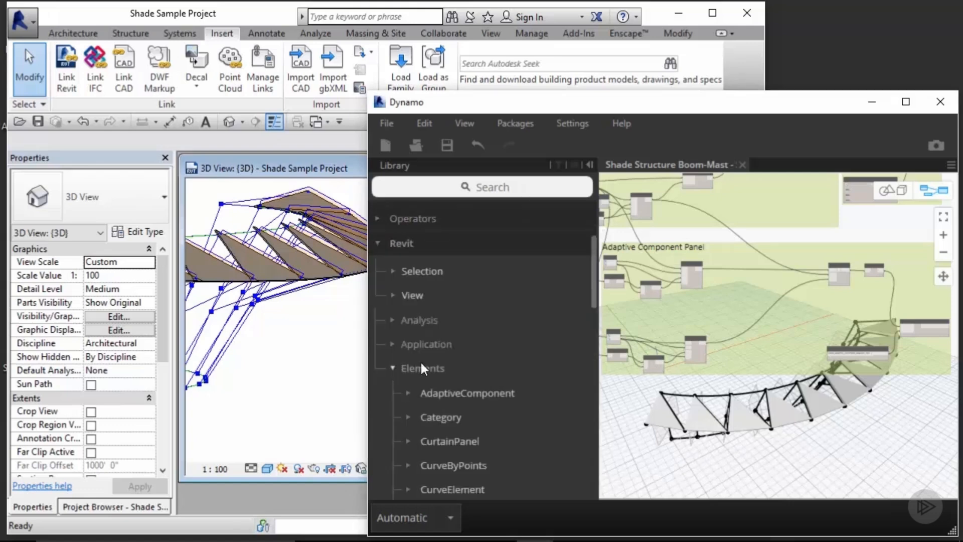
scroll(513, 354, down, 10)
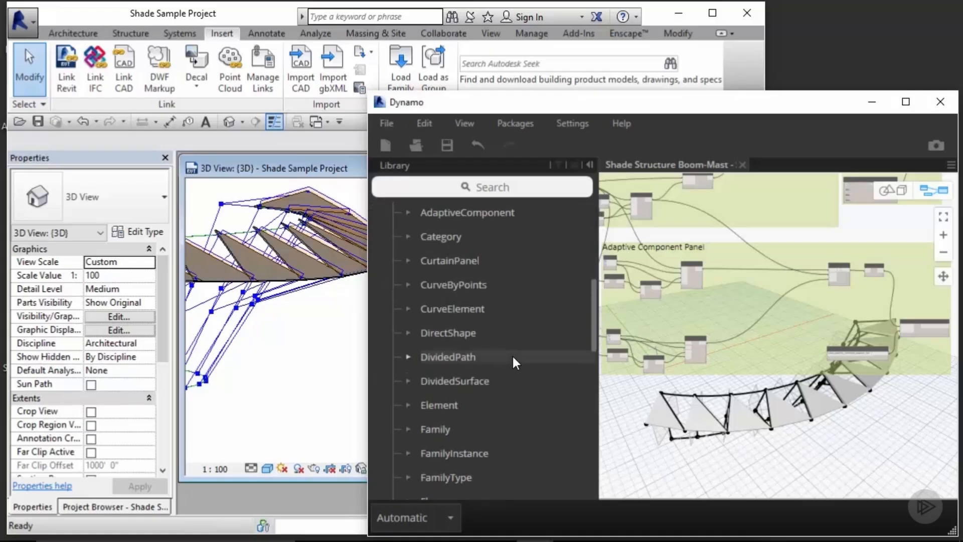
scroll(513, 354, down, 5)
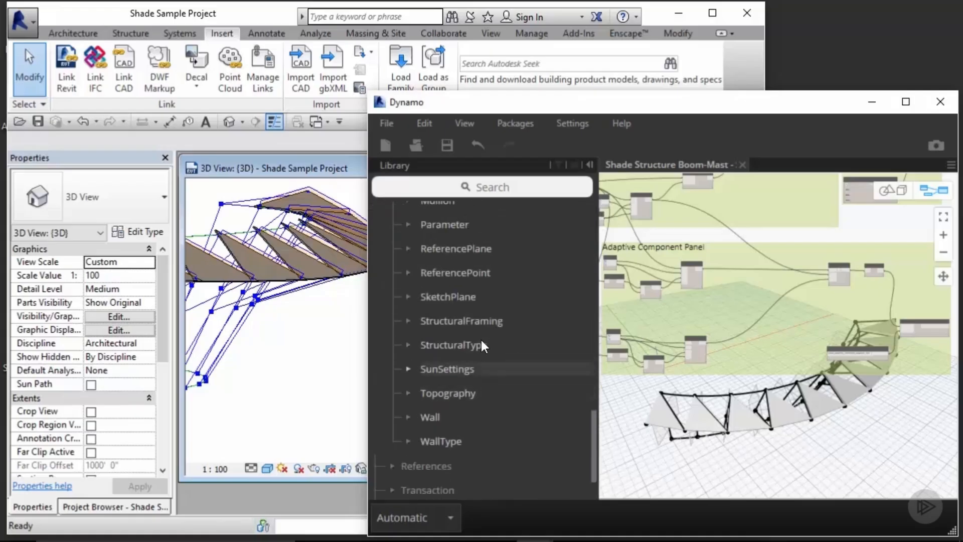
click(477, 324)
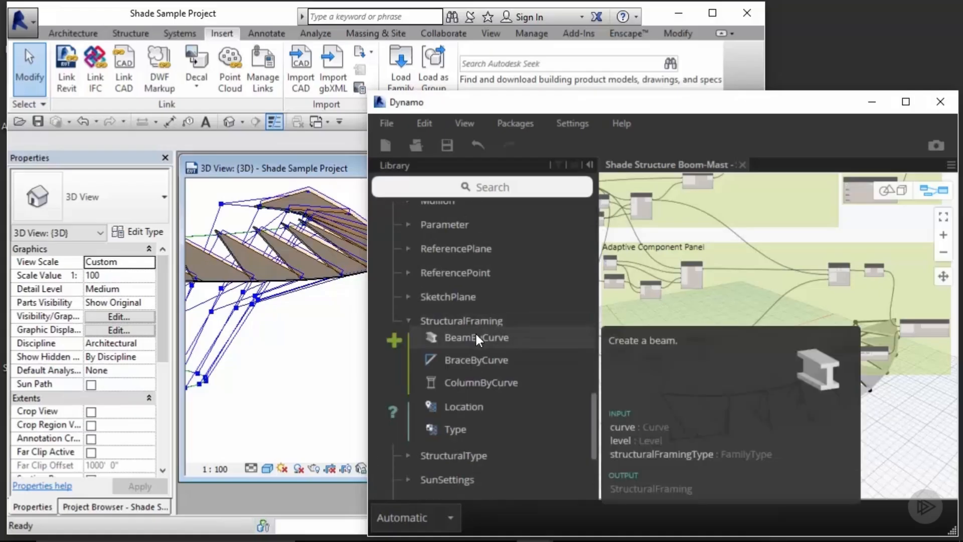
click(476, 337)
middle_drag(779, 397, 842, 332)
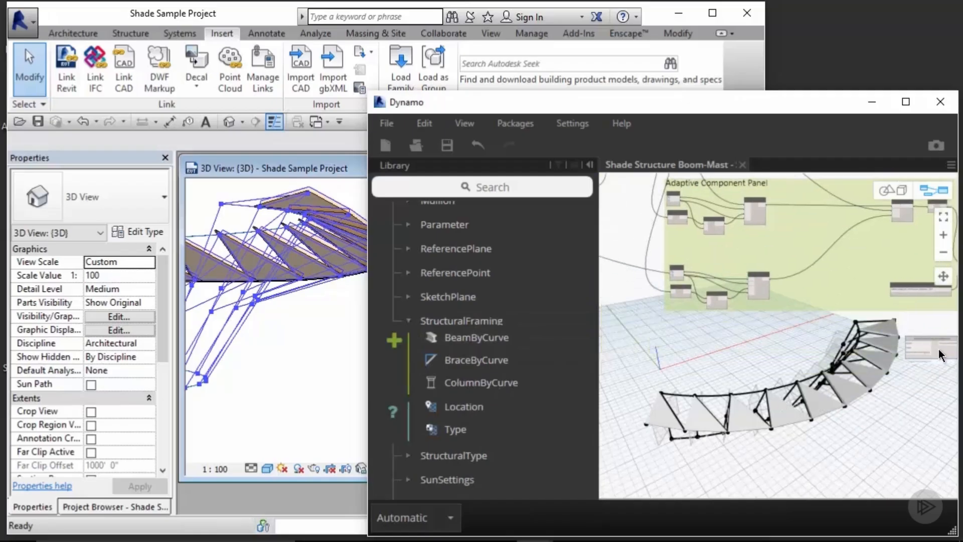
drag(937, 350, 689, 339)
middle_drag(689, 344, 832, 346)
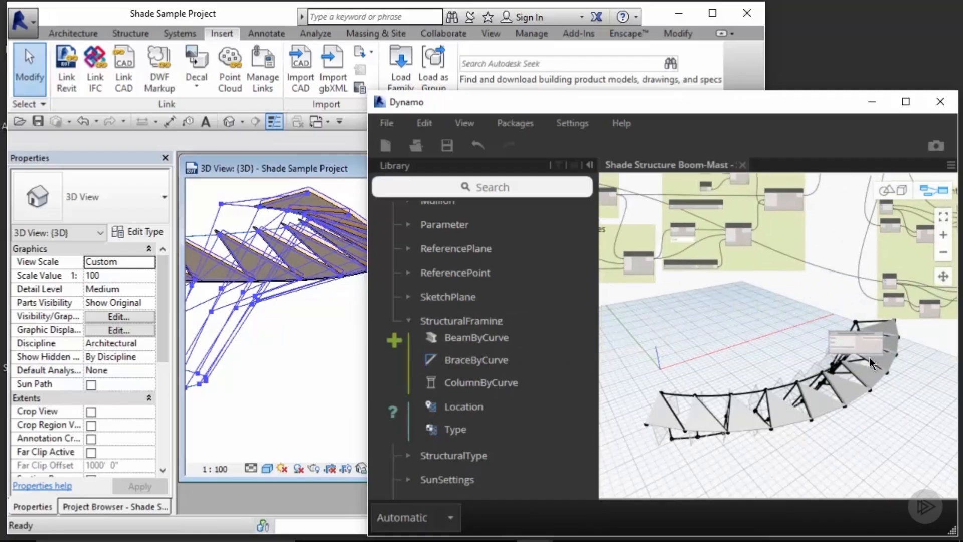
scroll(741, 317, up, 5)
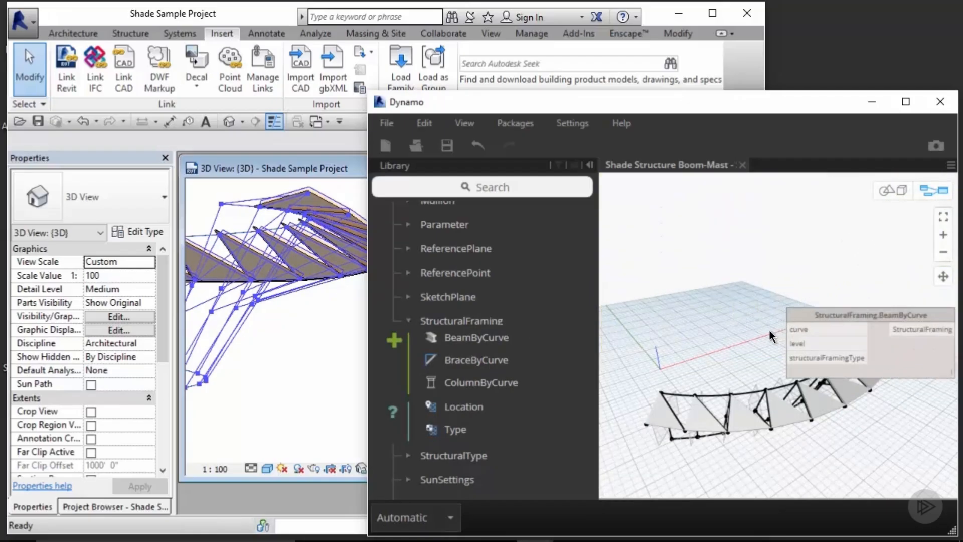
middle_drag(753, 355, 739, 291)
mouse_move(798, 303)
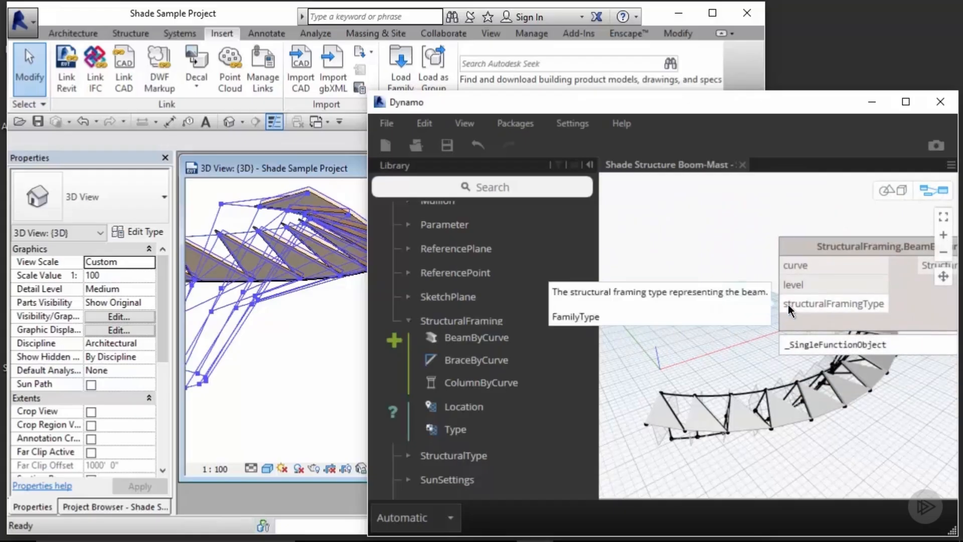
mouse_move(800, 284)
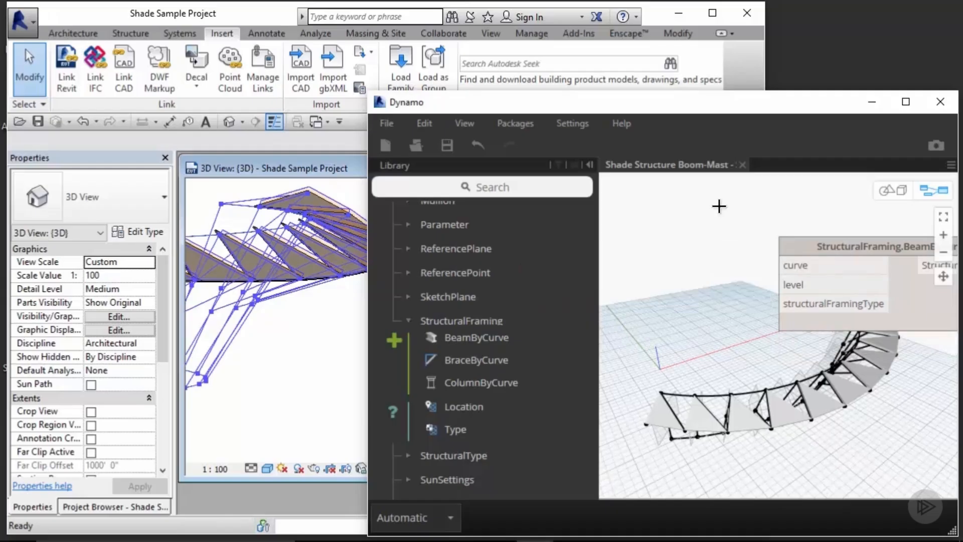
Step: Connect the Line.ByStartPointEndPoint output in the Midpoint group to the BeamByCurve node's curve input
scroll(644, 221, down, 7)
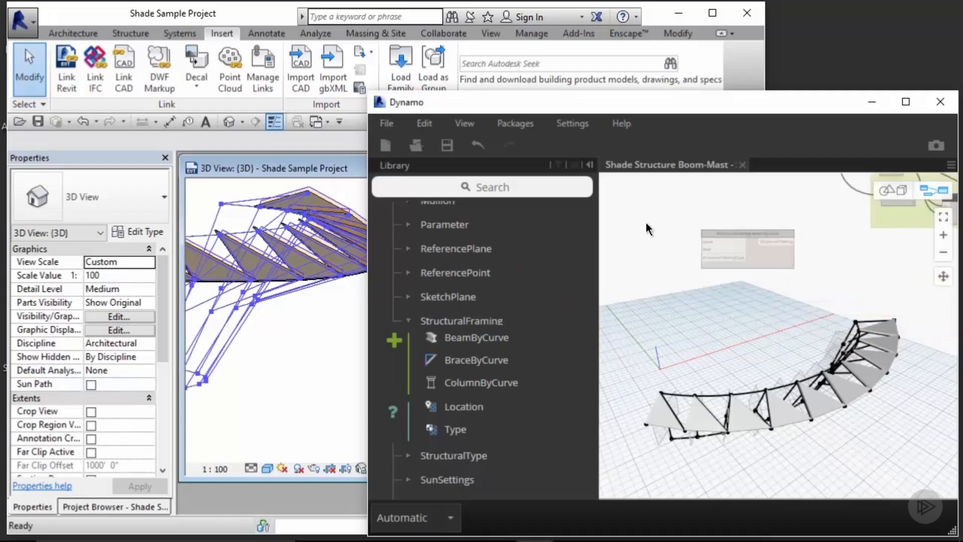
middle_drag(677, 221, 887, 374)
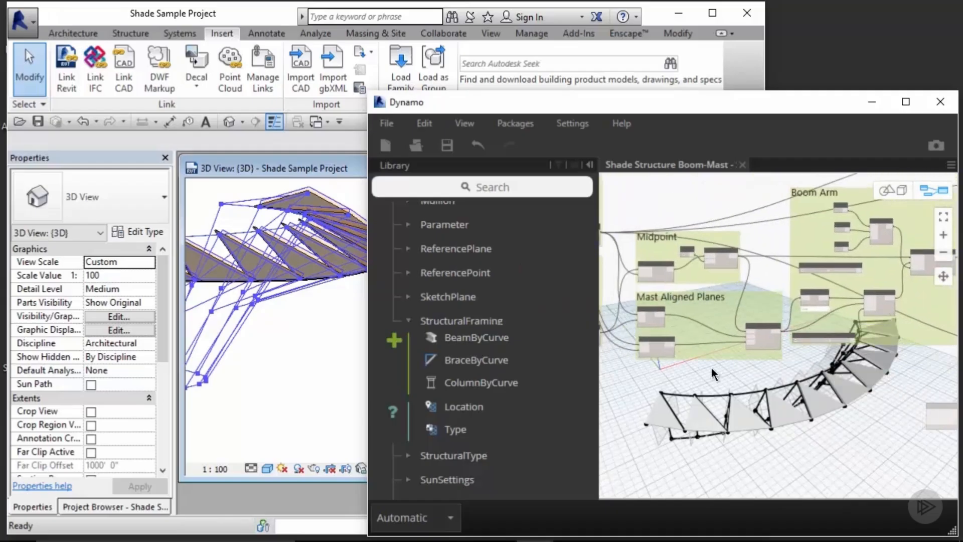
middle_drag(711, 368, 831, 368)
scroll(778, 241, up, 5)
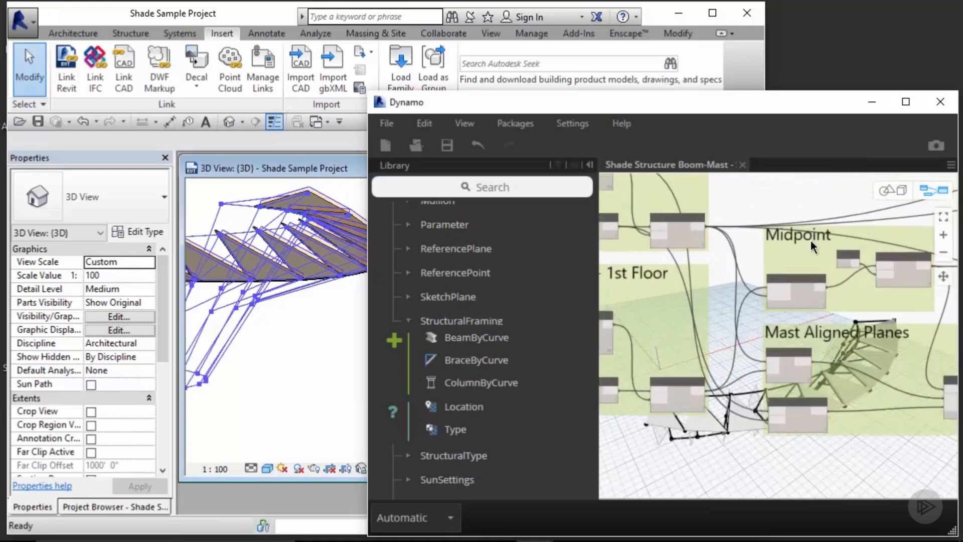
click(748, 314)
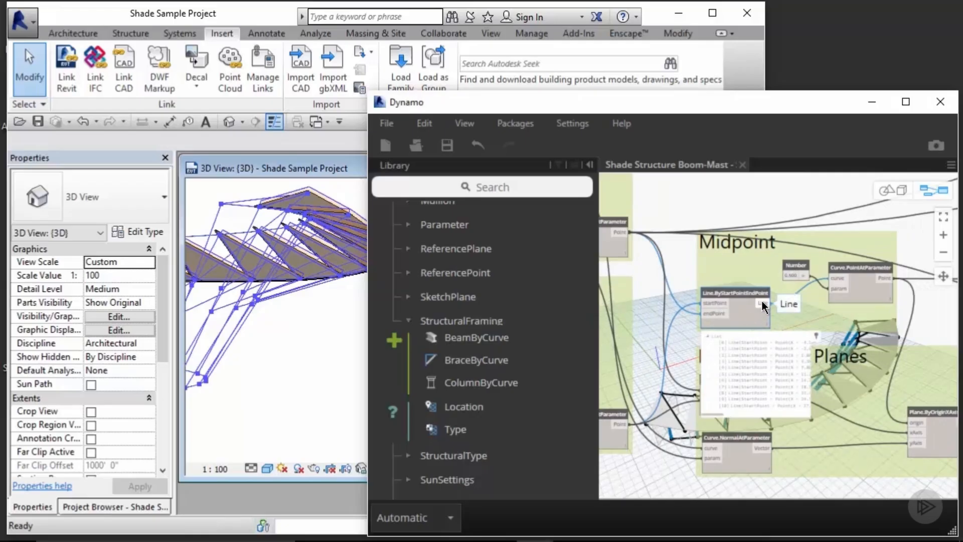
click(762, 302)
scroll(792, 305, down, 4)
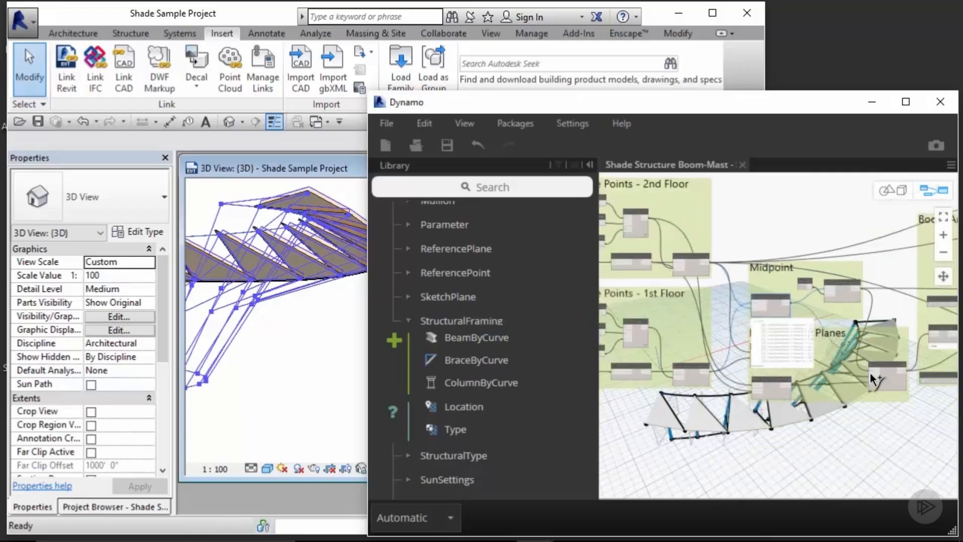
middle_drag(889, 416, 749, 279)
scroll(897, 314, up, 3)
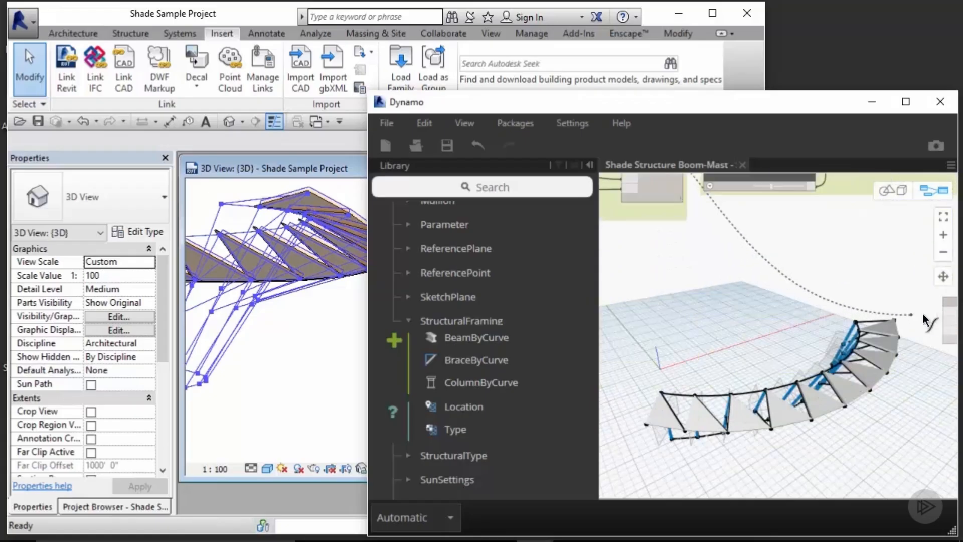
click(949, 313)
middle_drag(927, 299, 819, 293)
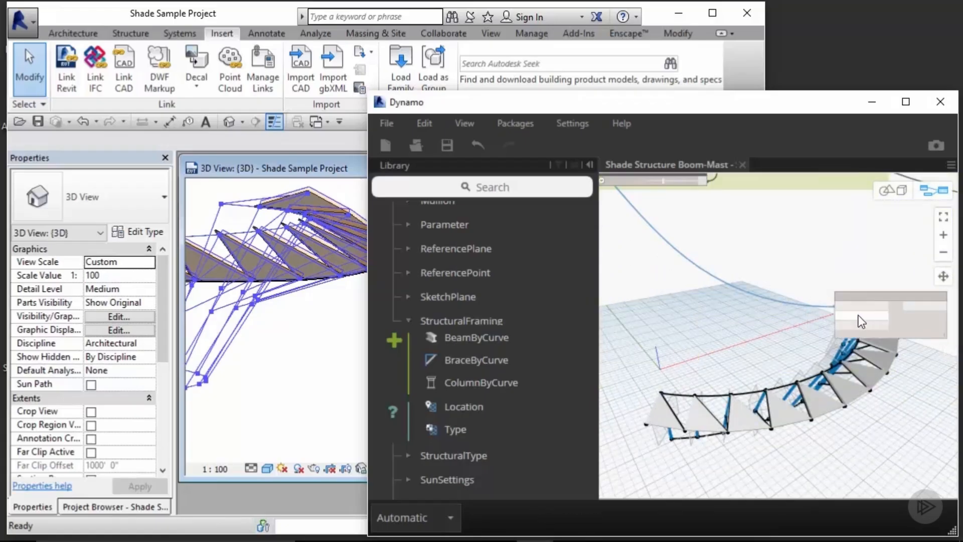
scroll(870, 310, up, 3)
click(759, 326)
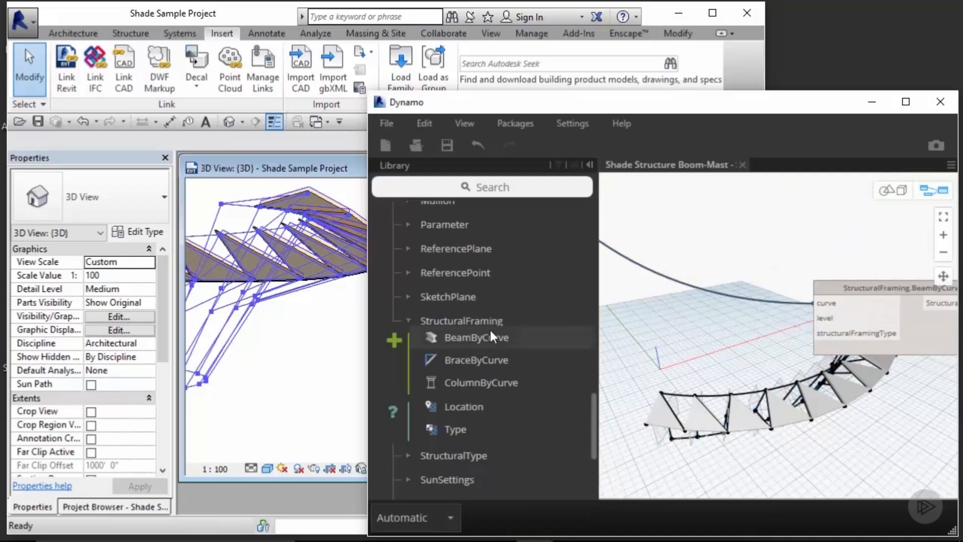
Step: Add a Levels node set to Level 1 and wire it into the BeamByCurve node's level input
click(466, 320)
scroll(464, 316, up, 10)
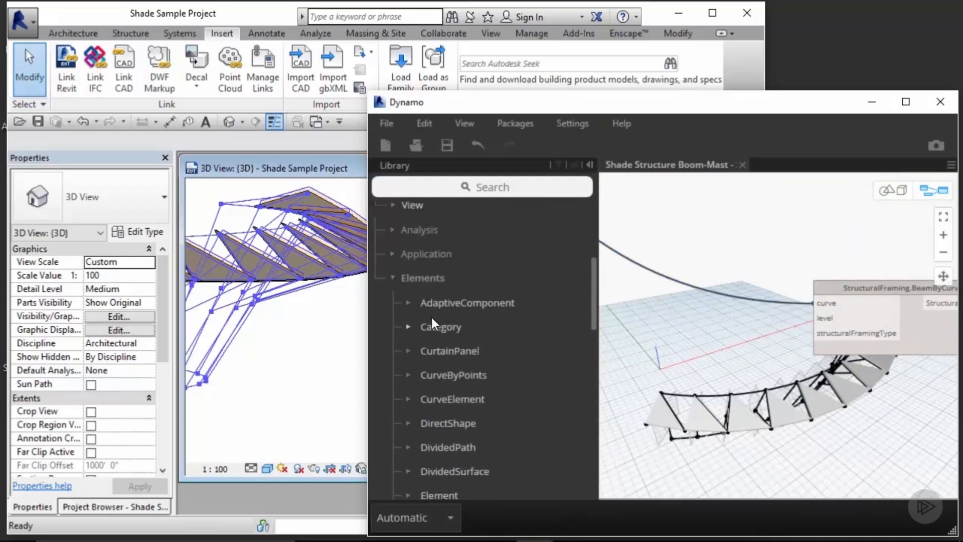
click(423, 275)
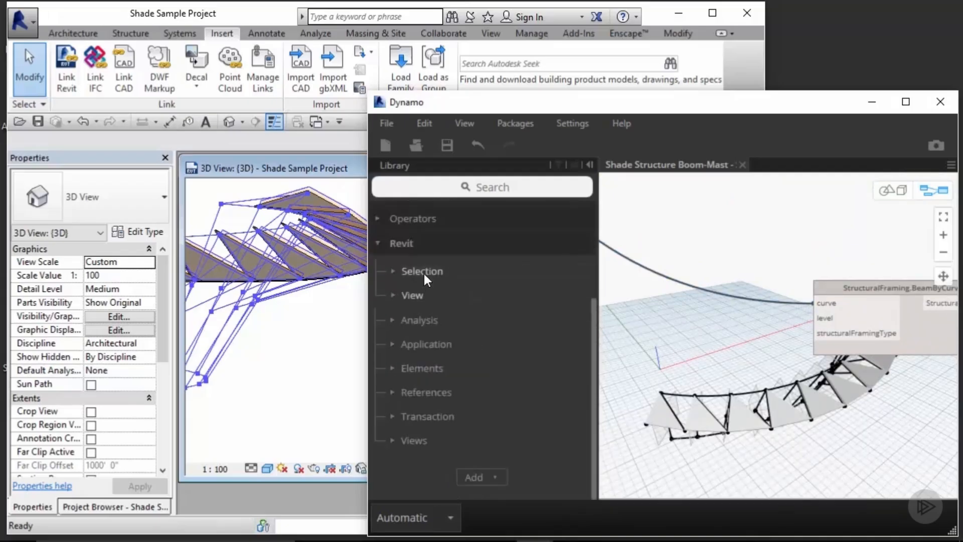
click(423, 273)
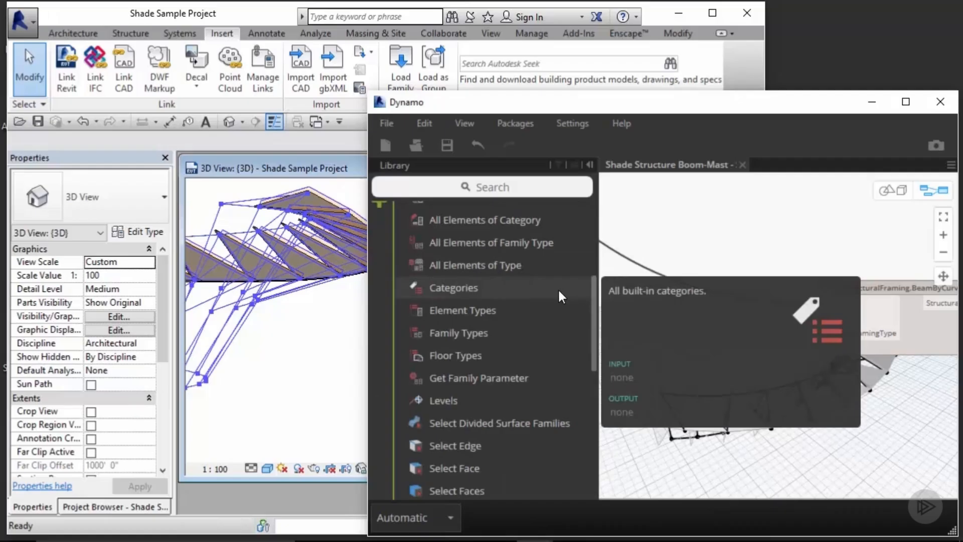
mouse_move(458, 402)
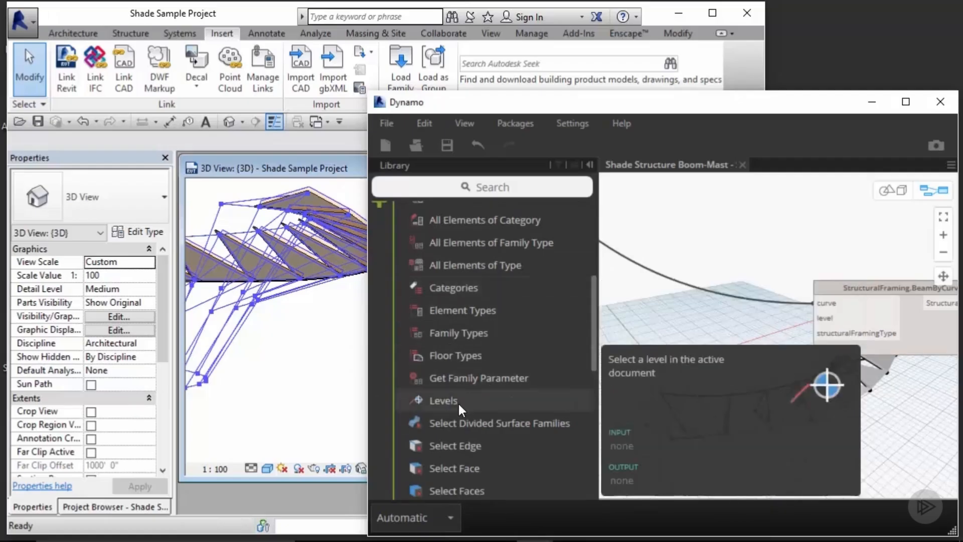
click(458, 401)
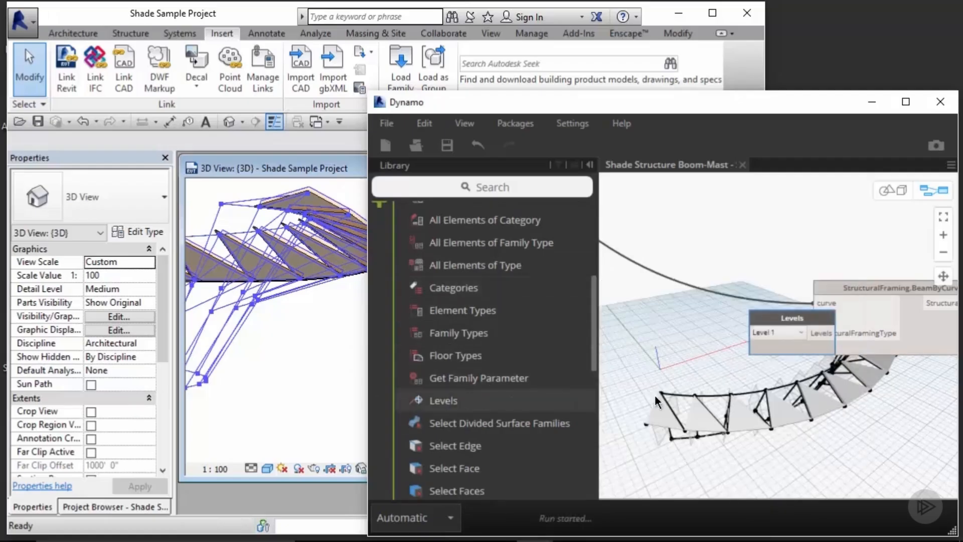
drag(793, 318, 665, 308)
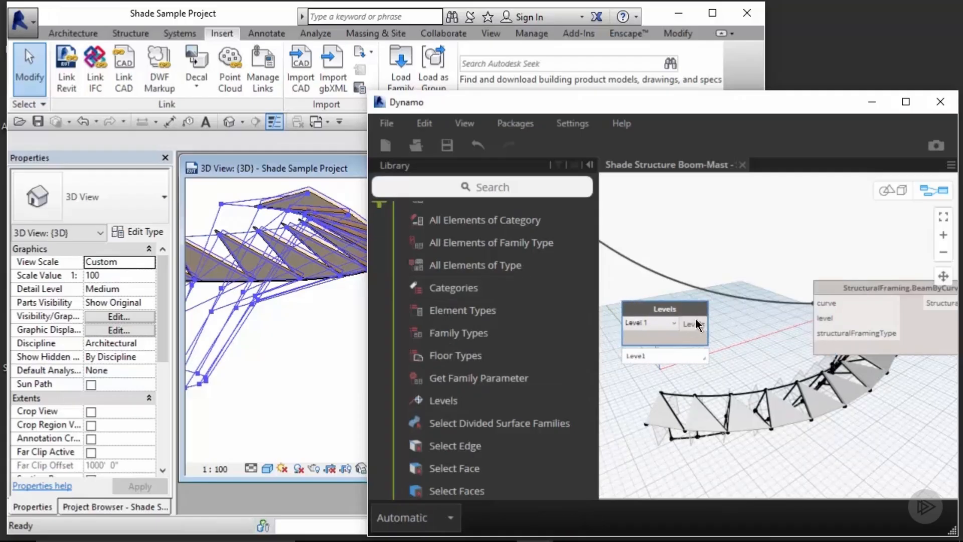
click(708, 323)
click(827, 320)
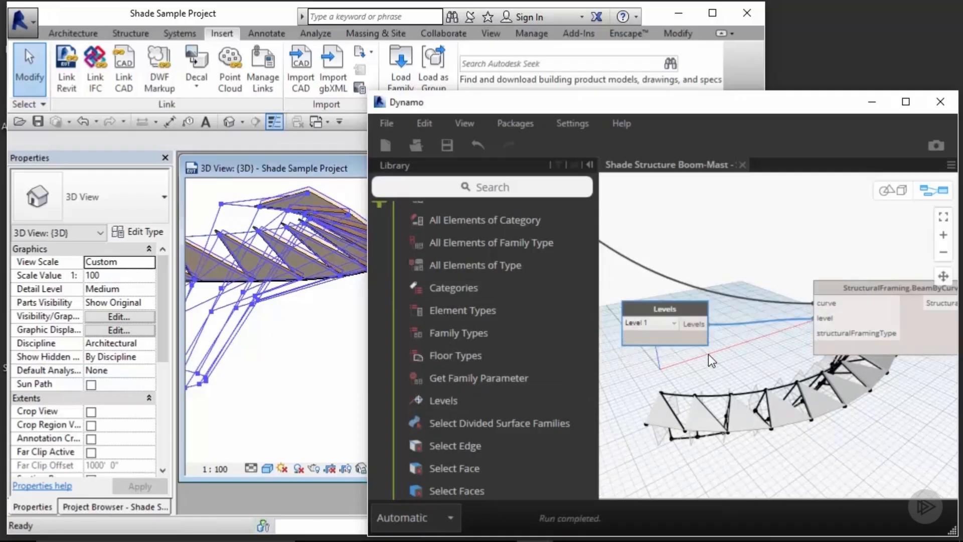
click(667, 323)
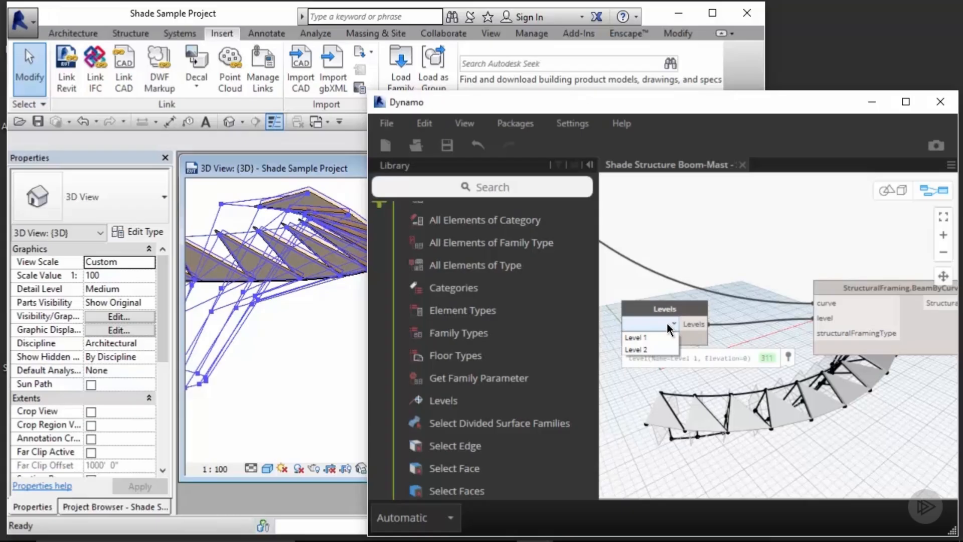
click(634, 337)
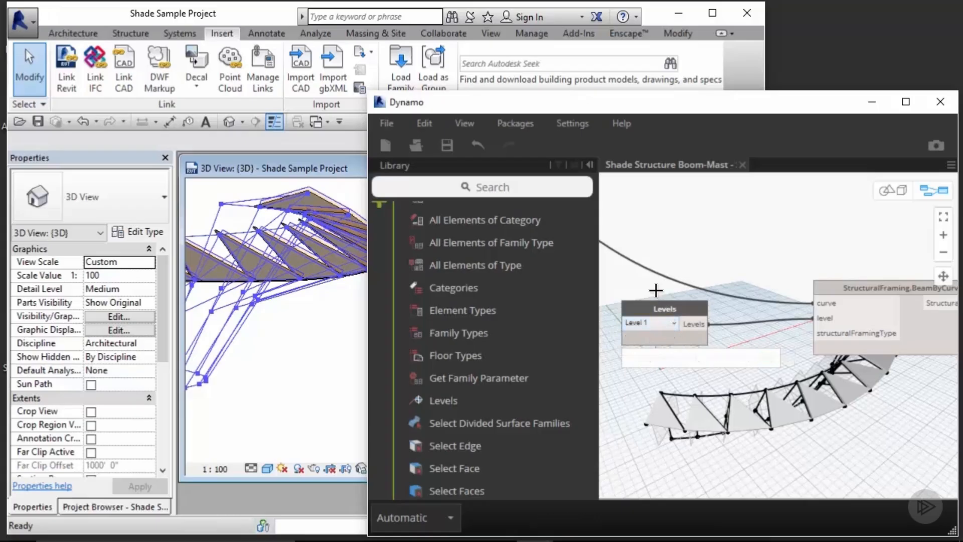
Step: Add a Family Types node set to HSS-Round Structural Tubing:HSS6X0.250 and wire it into the structuralFramingType input
click(474, 334)
middle_drag(719, 384, 747, 294)
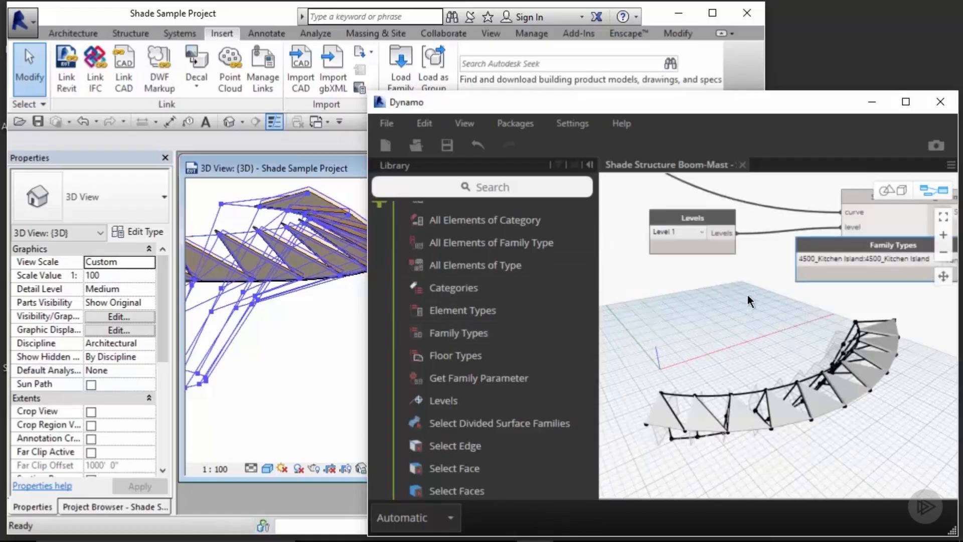
drag(864, 248, 681, 278)
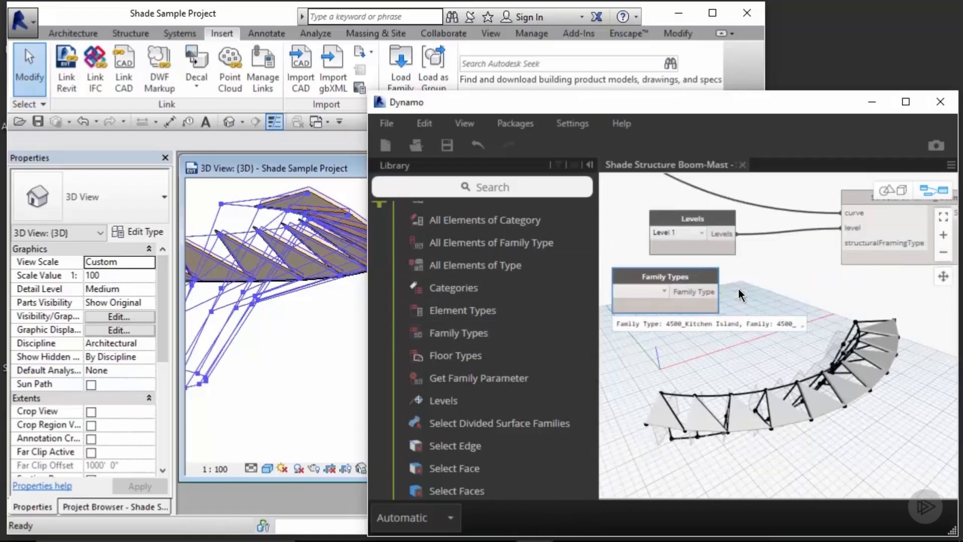
click(652, 291)
scroll(694, 351, down, 3)
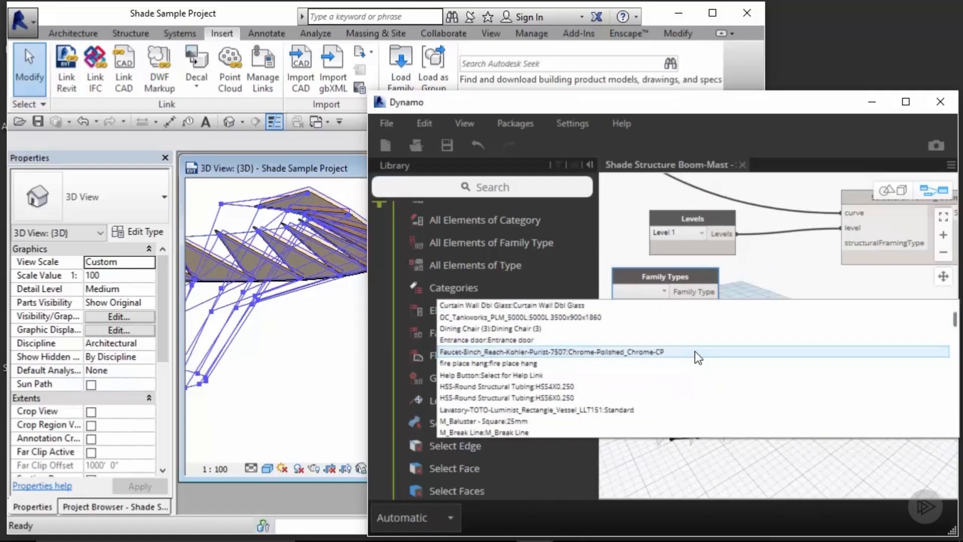
click(588, 399)
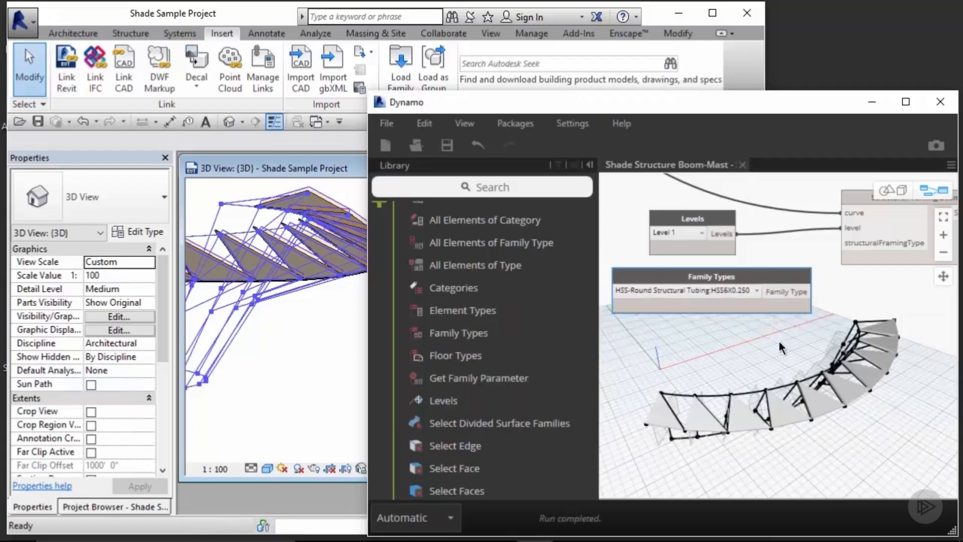
middle_drag(778, 323, 752, 407)
drag(765, 380, 817, 327)
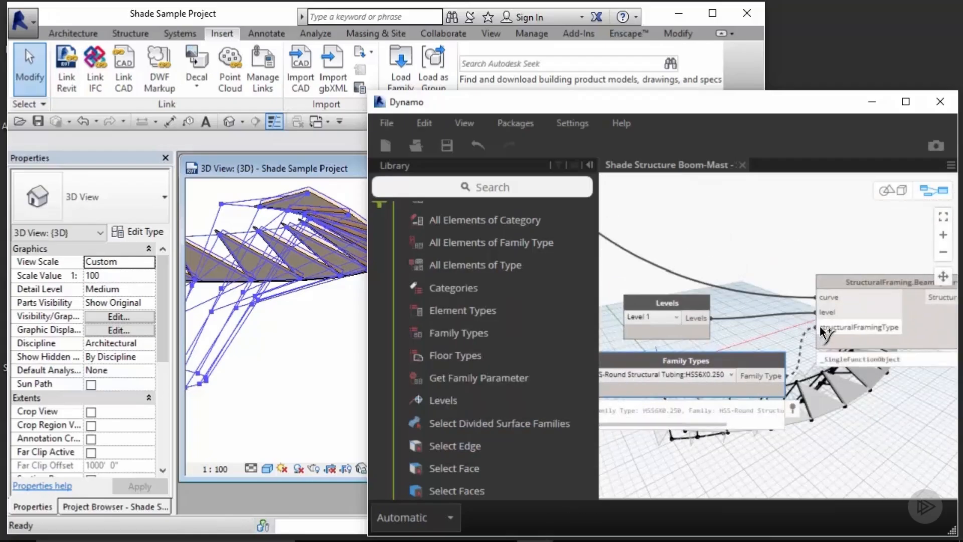
Step: Inspect the generated round tubing beams in the Revit 3D view by zooming, orbiting and selecting one
click(317, 363)
scroll(301, 366, down, 2)
shift+middle_drag(294, 366, 339, 355)
scroll(245, 336, up, 2)
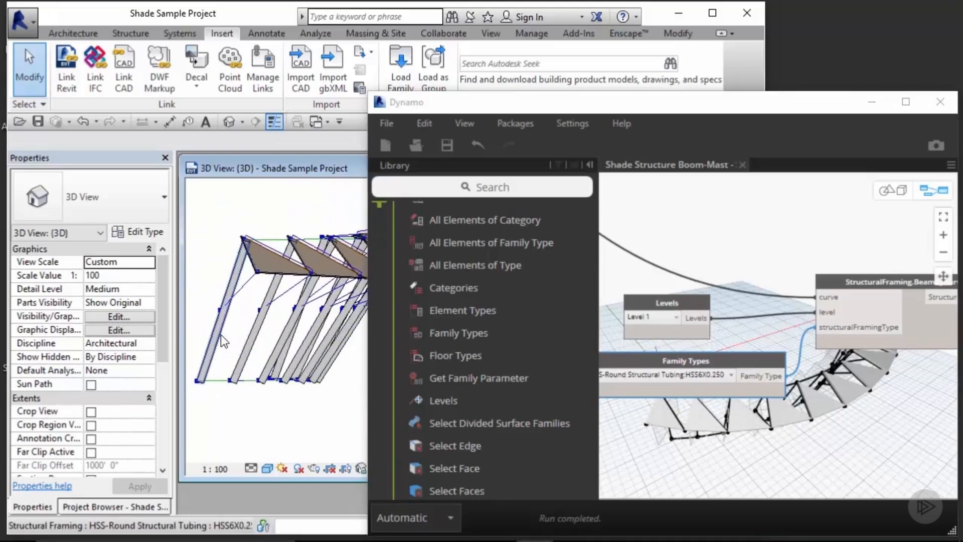
click(221, 335)
middle_drag(279, 430, 271, 411)
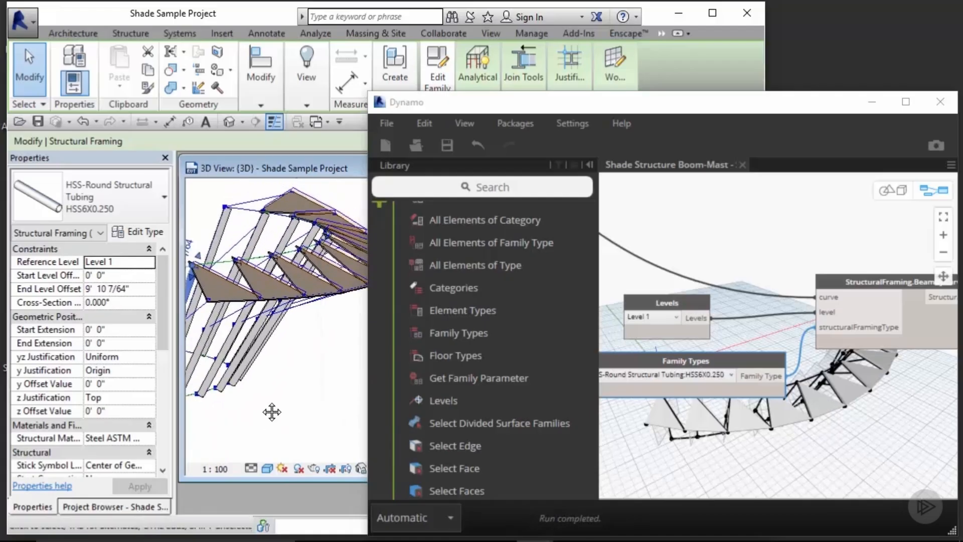
click(274, 397)
middle_drag(344, 372, 321, 383)
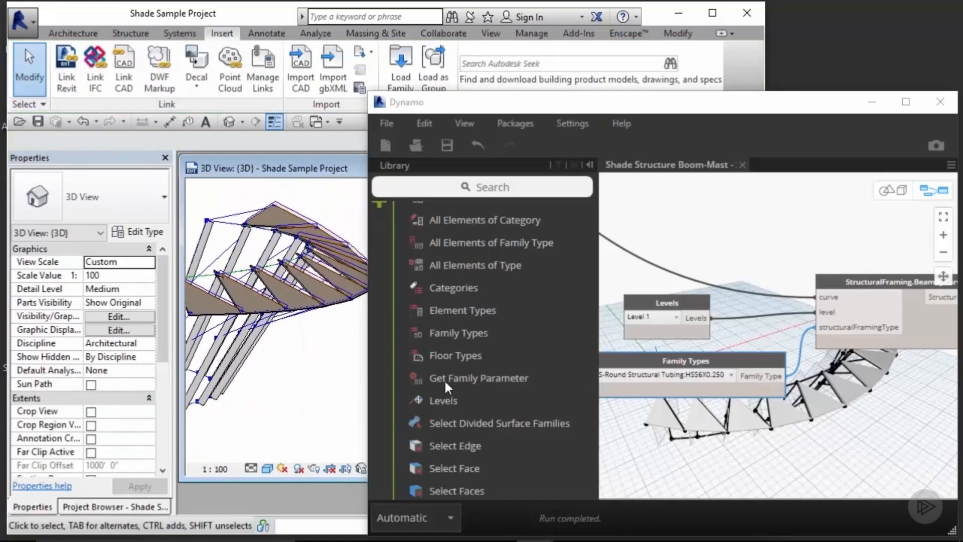
Step: Rearrange the Levels, Family Types and BeamByCurve nodes on the canvas beside the boom geometry
click(875, 427)
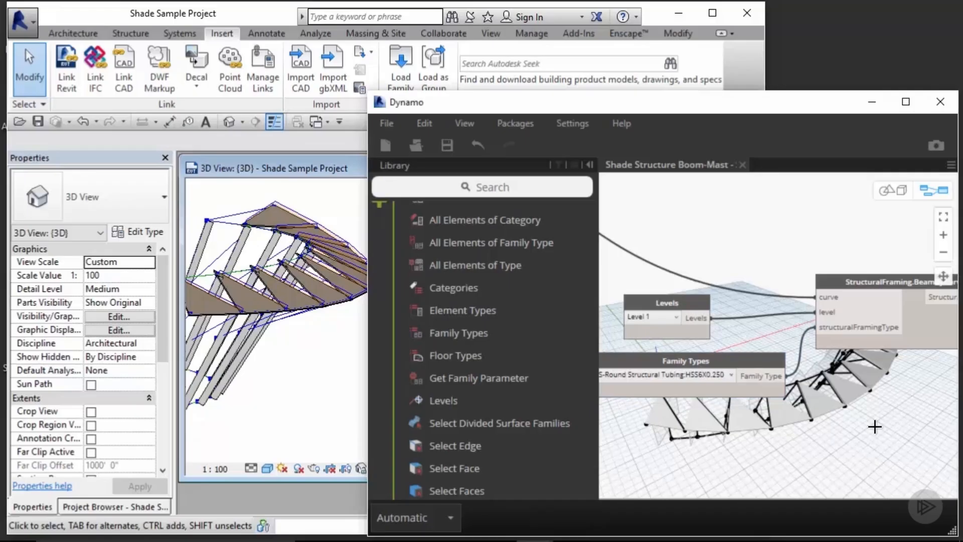
scroll(871, 426, down, 3)
middle_drag(871, 411, 768, 359)
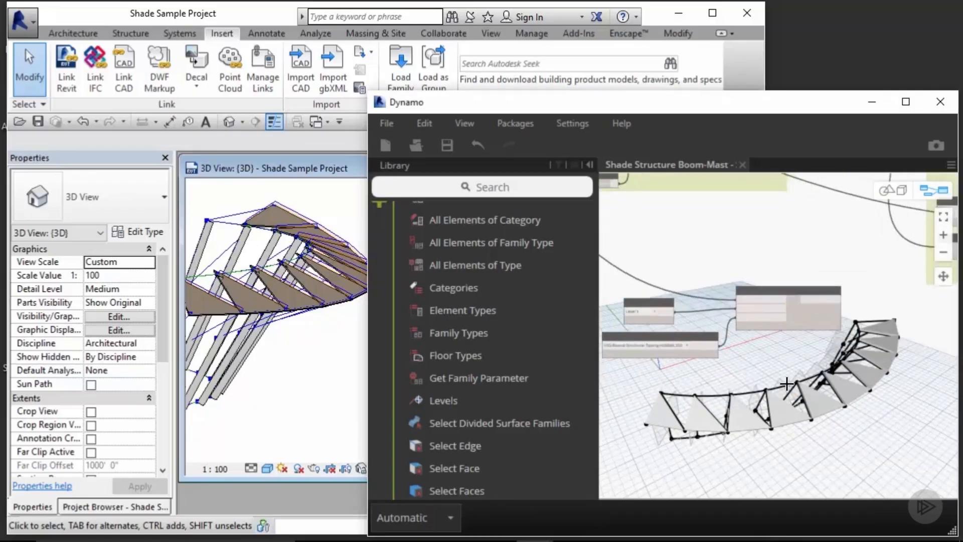
drag(768, 359, 649, 268)
key(ctrl+v)
scroll(835, 332, down, 2)
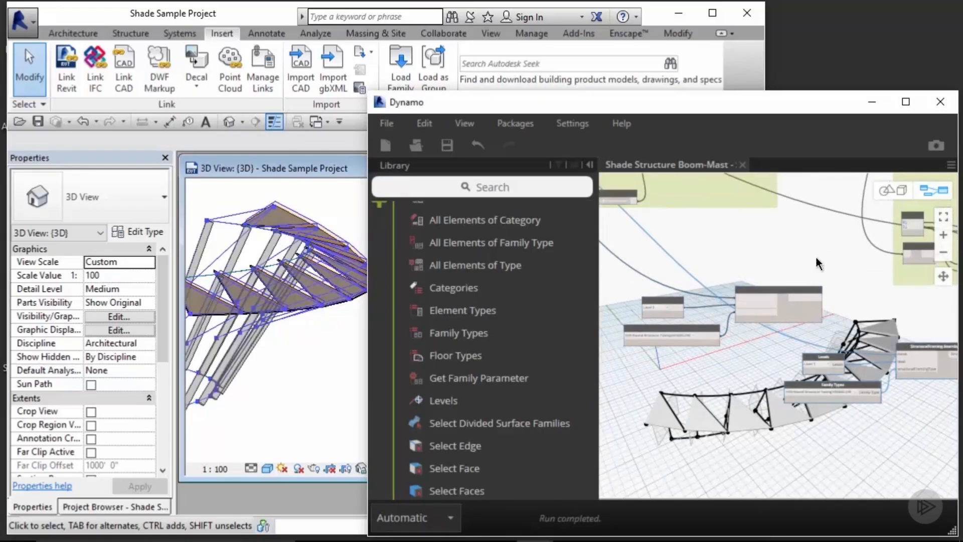
middle_drag(822, 257, 818, 359)
drag(909, 459, 763, 460)
middle_drag(732, 336, 855, 273)
drag(867, 335, 958, 418)
drag(912, 360, 712, 408)
middle_drag(795, 265, 783, 393)
scroll(848, 351, up, 2)
mouse_move(859, 249)
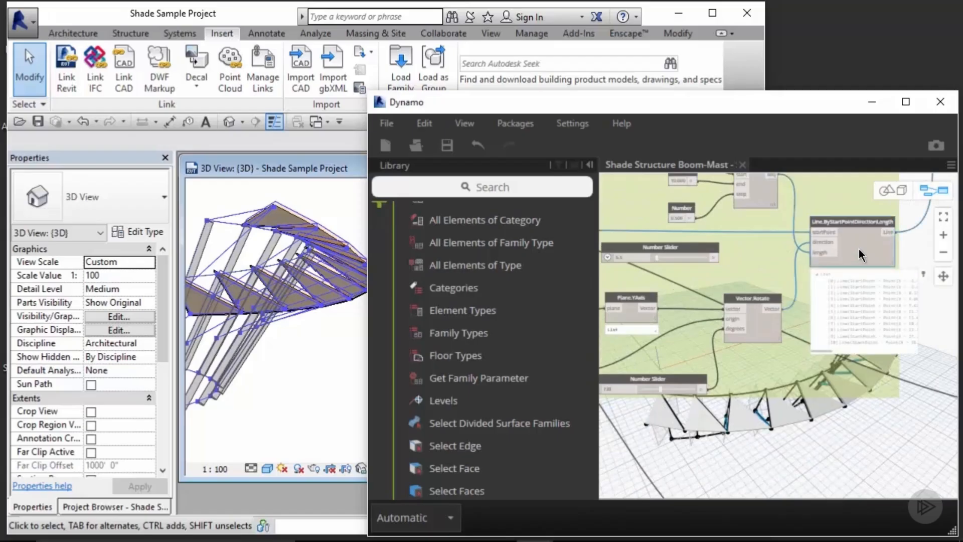
click(886, 232)
middle_drag(890, 469, 763, 244)
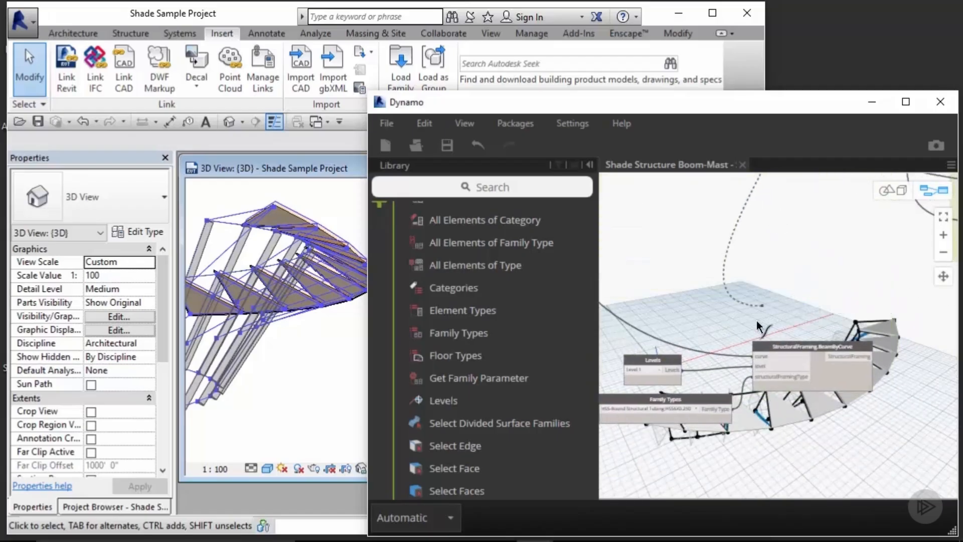
click(753, 358)
middle_drag(736, 331, 758, 243)
Step: Pick the HSS-Round Structural Tubing type in the Family Types node and check the beams in the Revit view
click(702, 325)
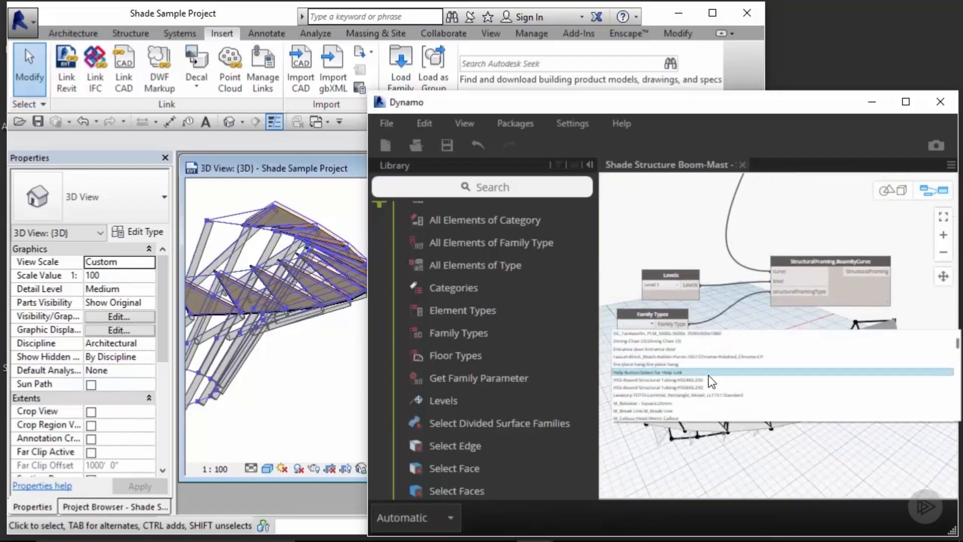
click(672, 388)
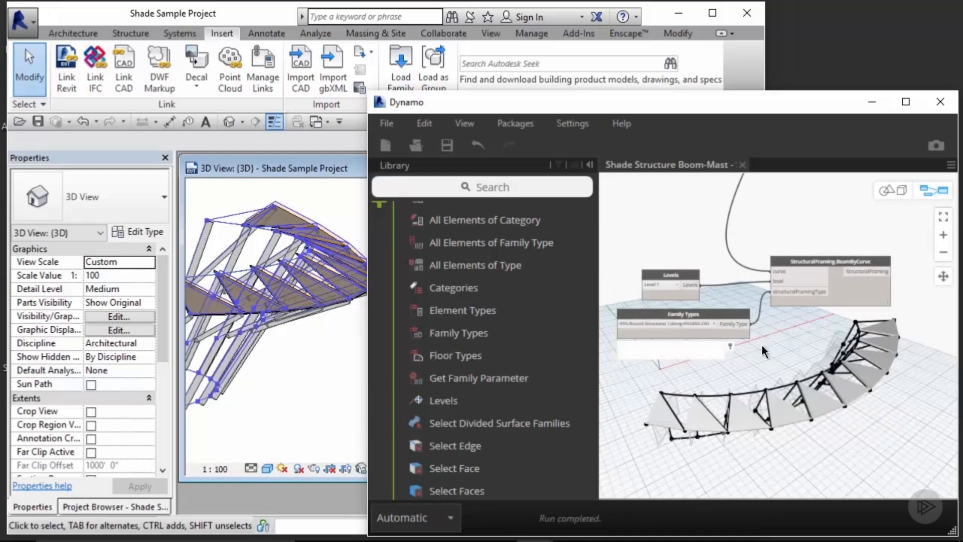
click(337, 380)
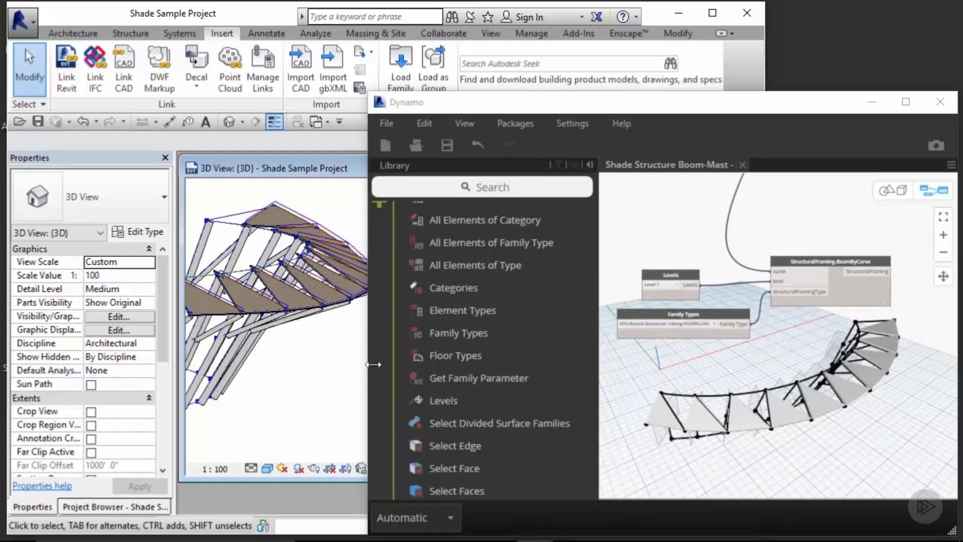
Step: Group the Levels, Family Types and BeamByCurve nodes and title the group Structural Members
click(852, 230)
scroll(852, 229, down, 3)
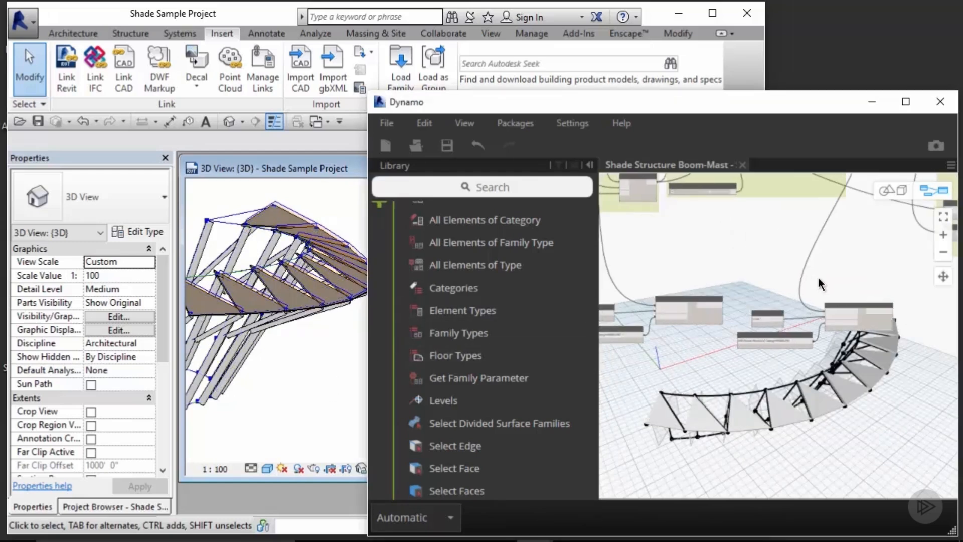
middle_drag(661, 296, 715, 289)
scroll(617, 273, up, 4)
double_click(666, 302)
text(Structu)
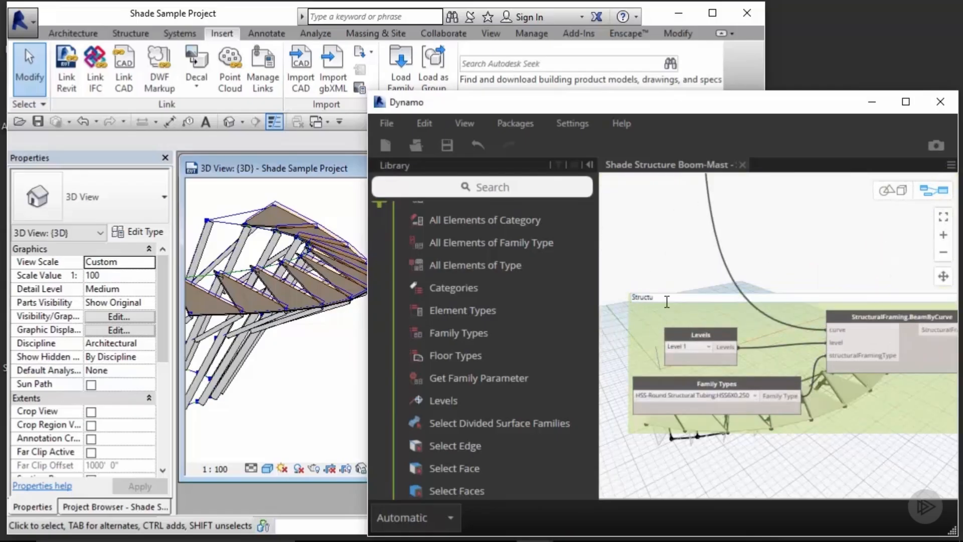
text(ral Members)
click(702, 303)
right_click(697, 304)
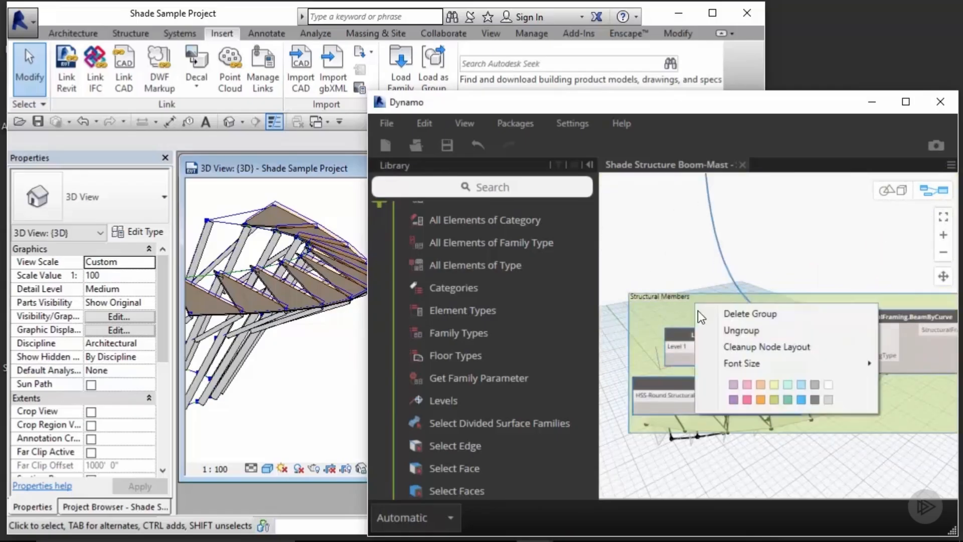
mouse_move(852, 363)
click(896, 438)
Step: Search the library for move and add a Geometry.Translate node with direction and distance inputs
scroll(831, 239, down, 3)
scroll(649, 321, up, 2)
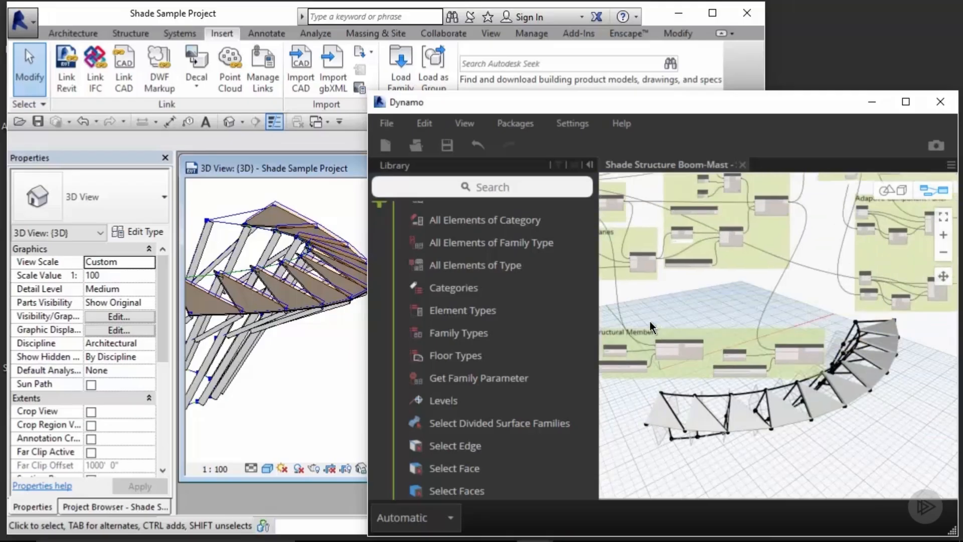
middle_drag(856, 331, 606, 341)
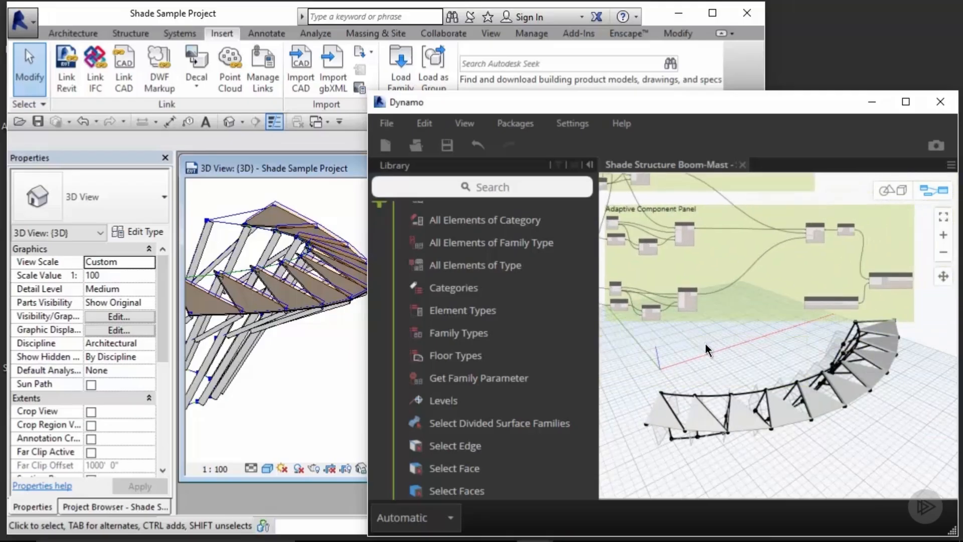
middle_drag(705, 344, 706, 371)
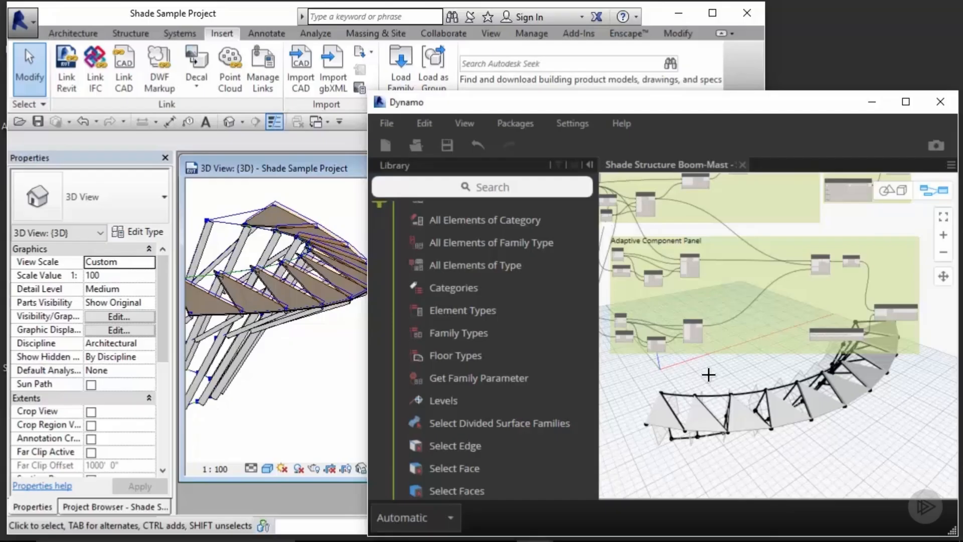
click(496, 186)
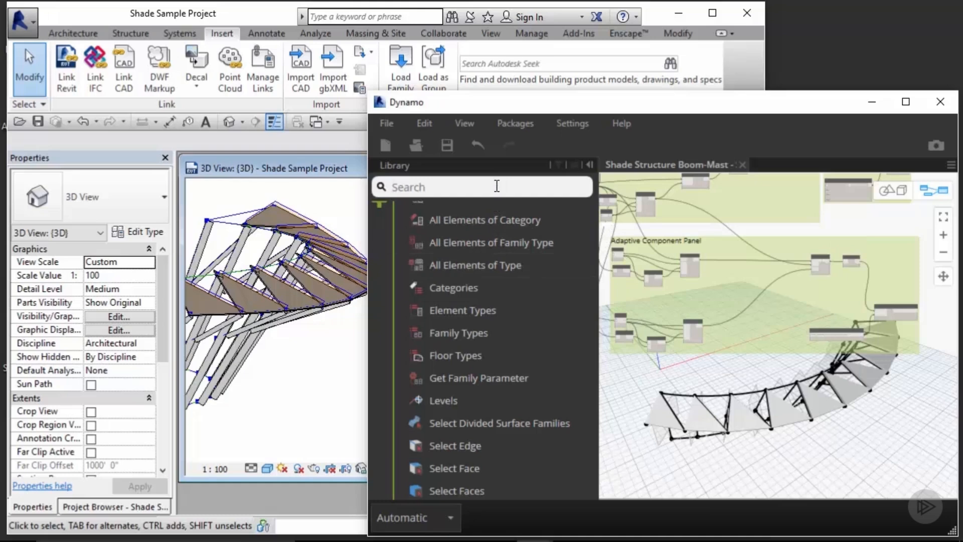
text(move)
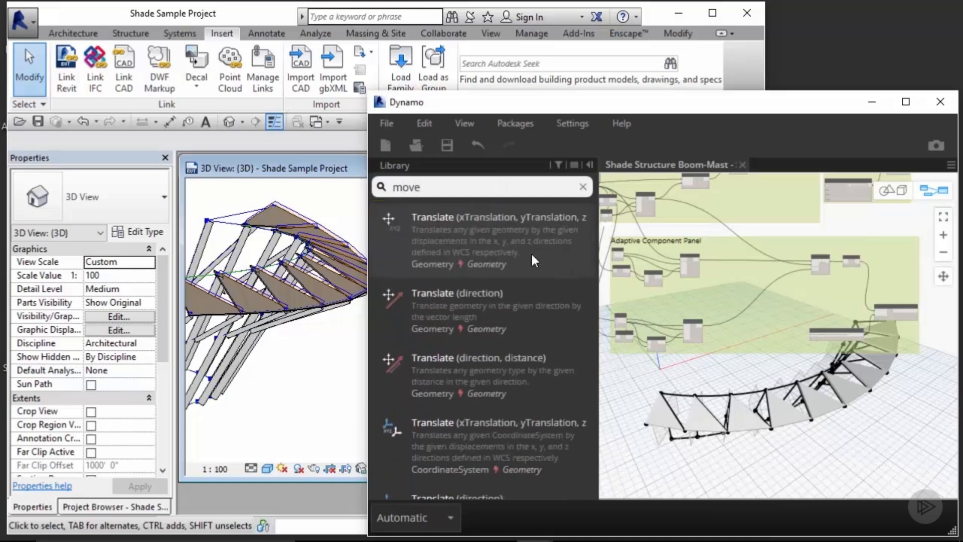
mouse_move(563, 371)
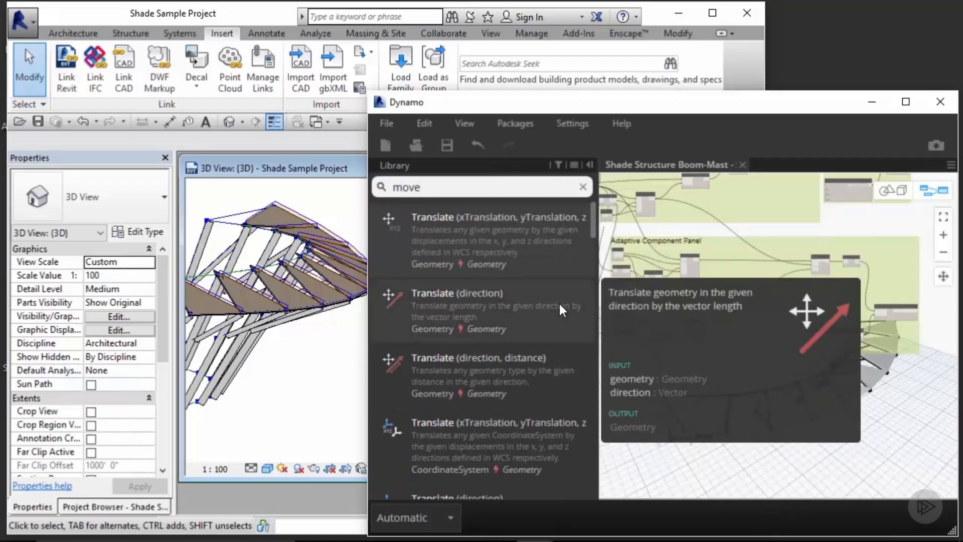
mouse_move(557, 397)
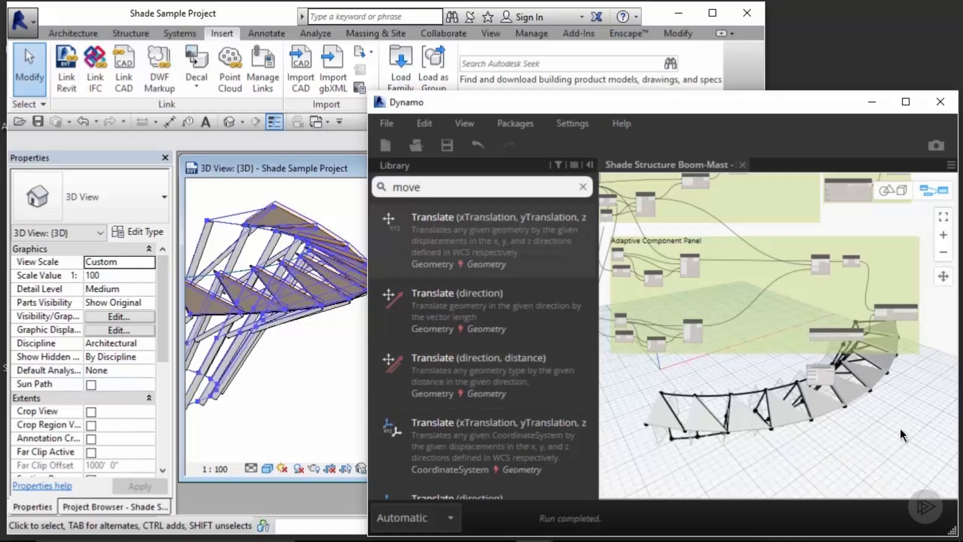
scroll(827, 351, up, 5)
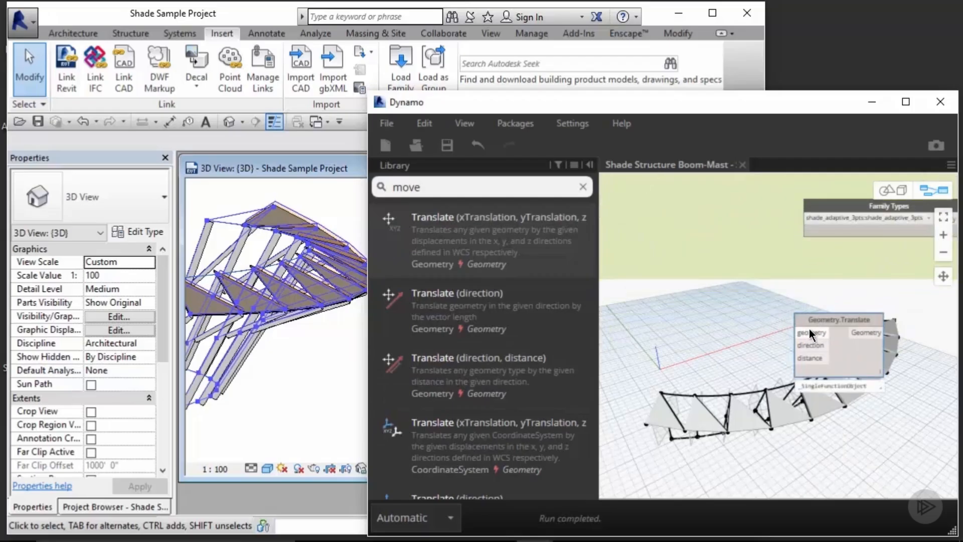
mouse_move(809, 332)
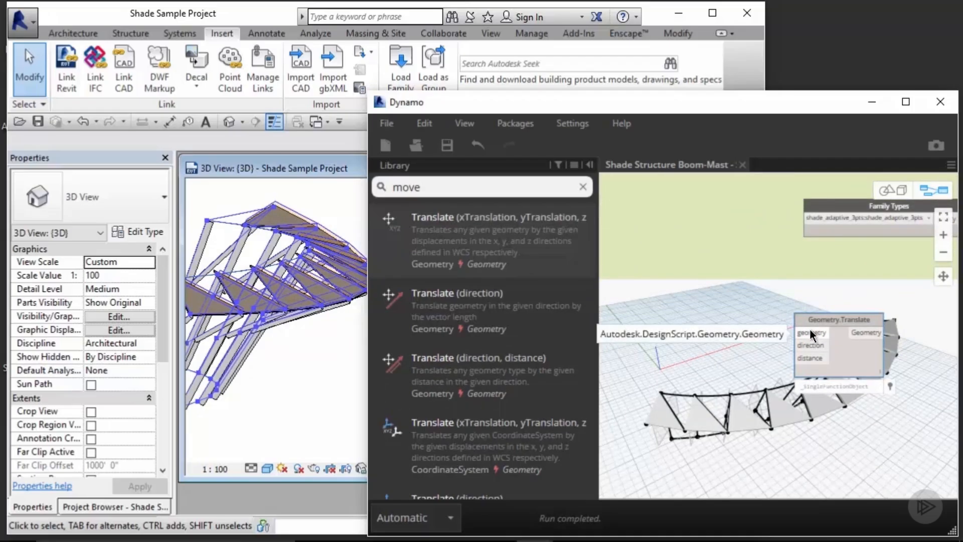
mouse_move(809, 352)
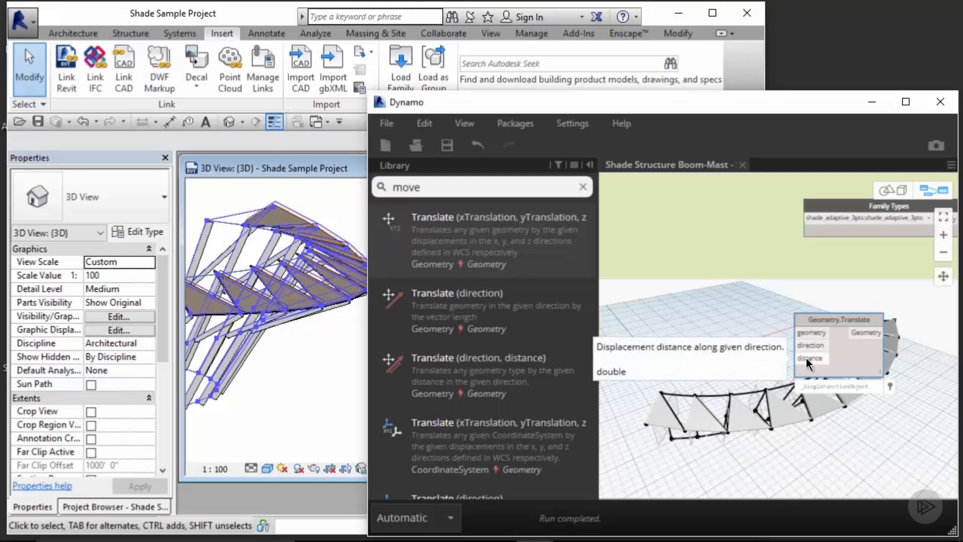
click(583, 186)
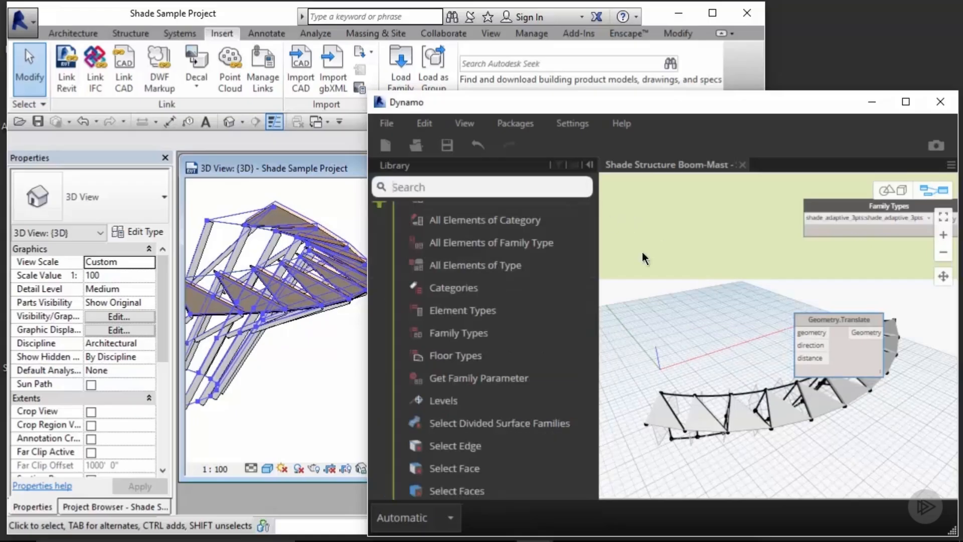
Step: Reposition the Geometry.Translate node on the canvas near the shade panel preview
scroll(725, 331, down, 5)
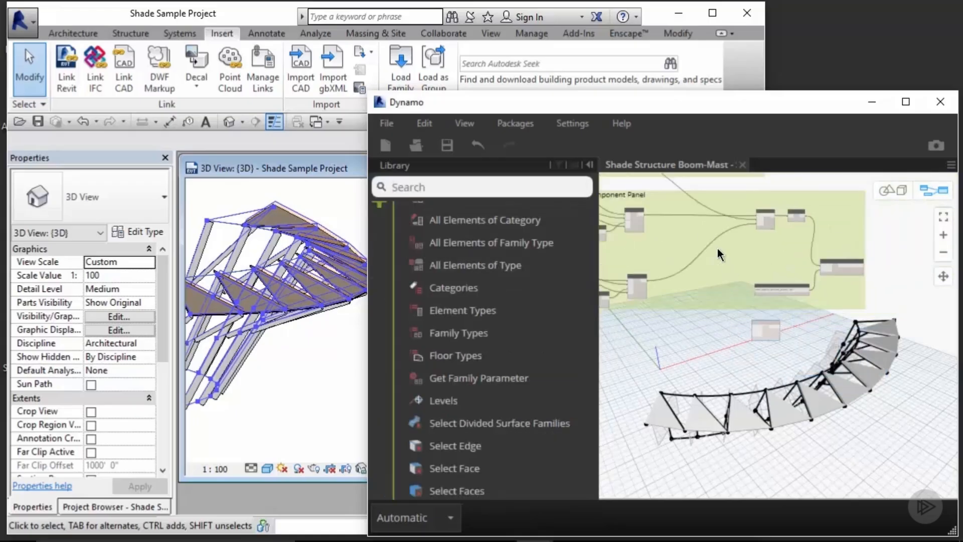
scroll(718, 254, up, 5)
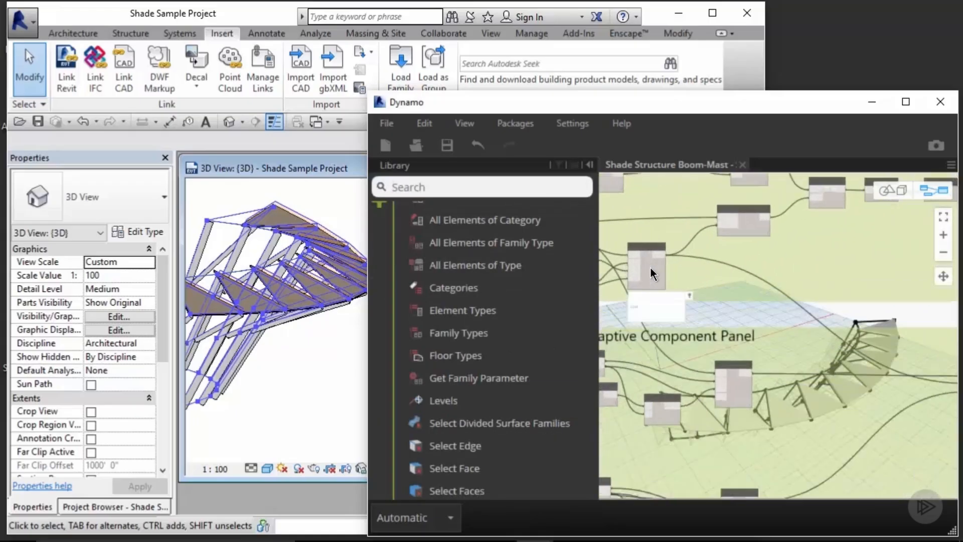
click(651, 268)
middle_drag(747, 427, 769, 176)
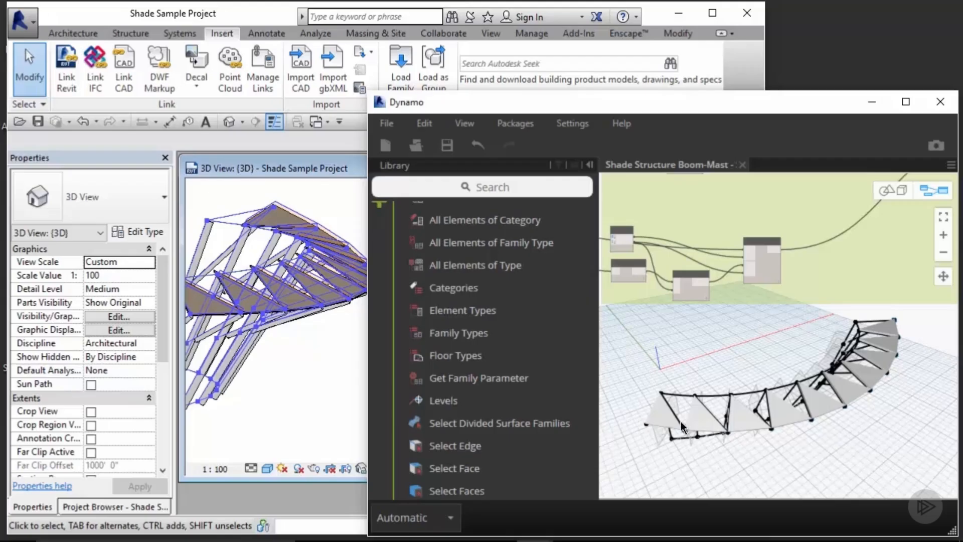
scroll(806, 267, down, 5)
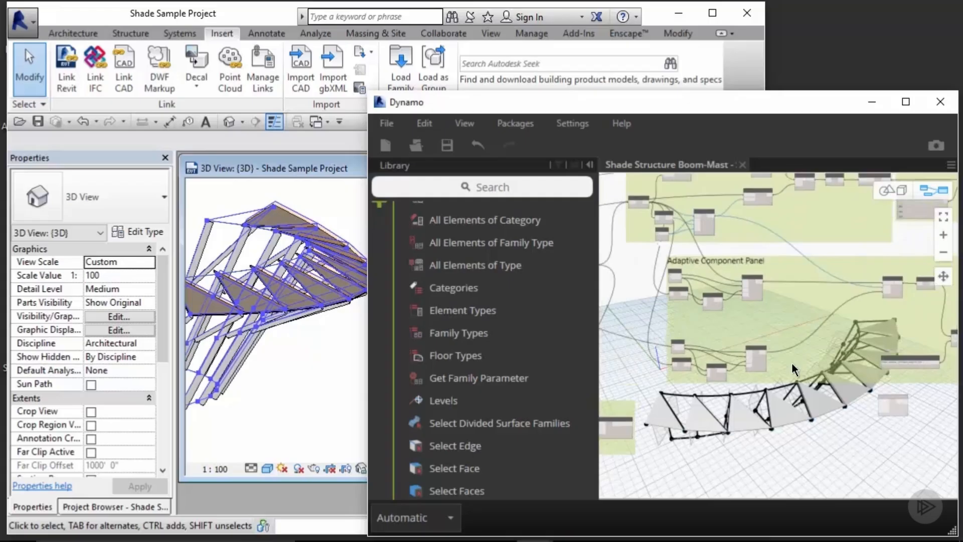
drag(692, 235, 864, 424)
scroll(876, 432, up, 5)
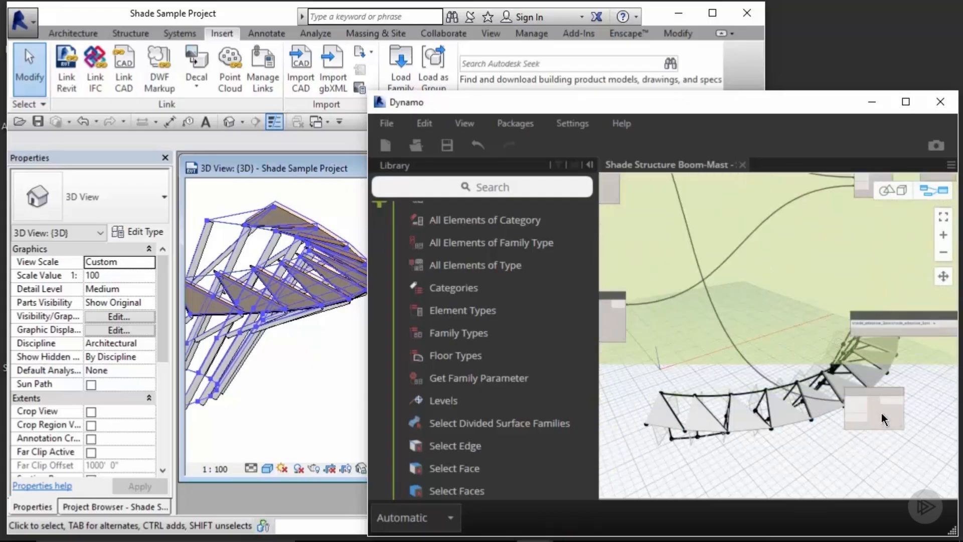
Step: Add a Vector.ZAxis node and connect its output to the Geometry.Translate direction input
click(531, 191)
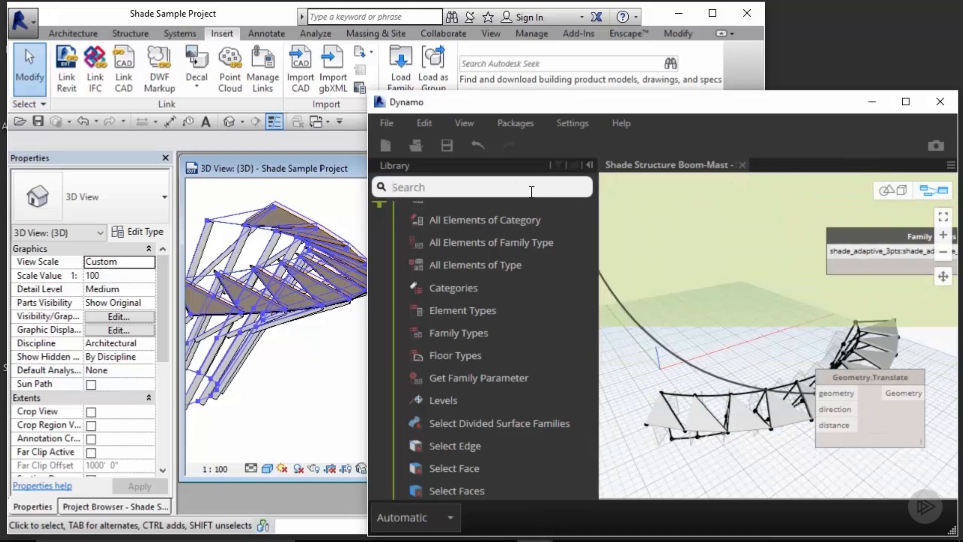
text(z)
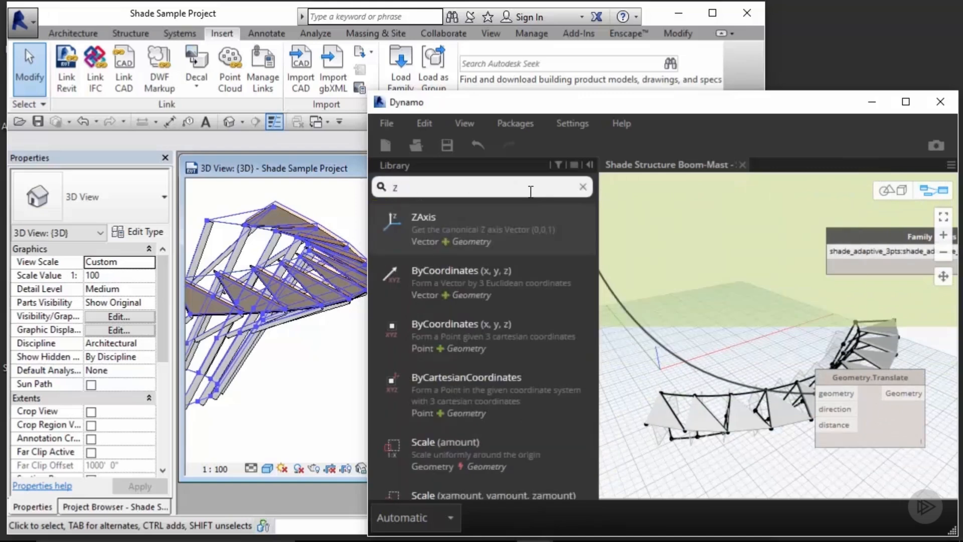
mouse_move(536, 226)
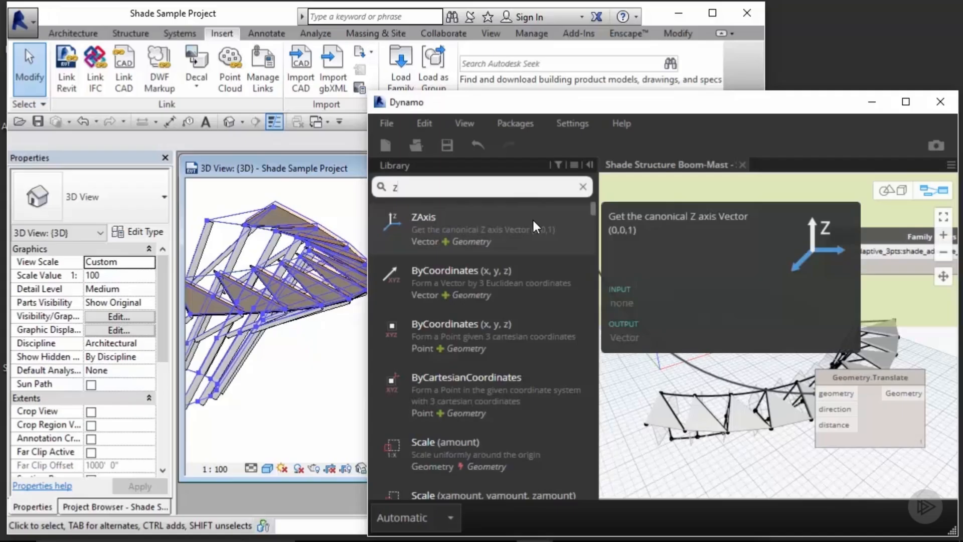
drag(532, 217, 684, 389)
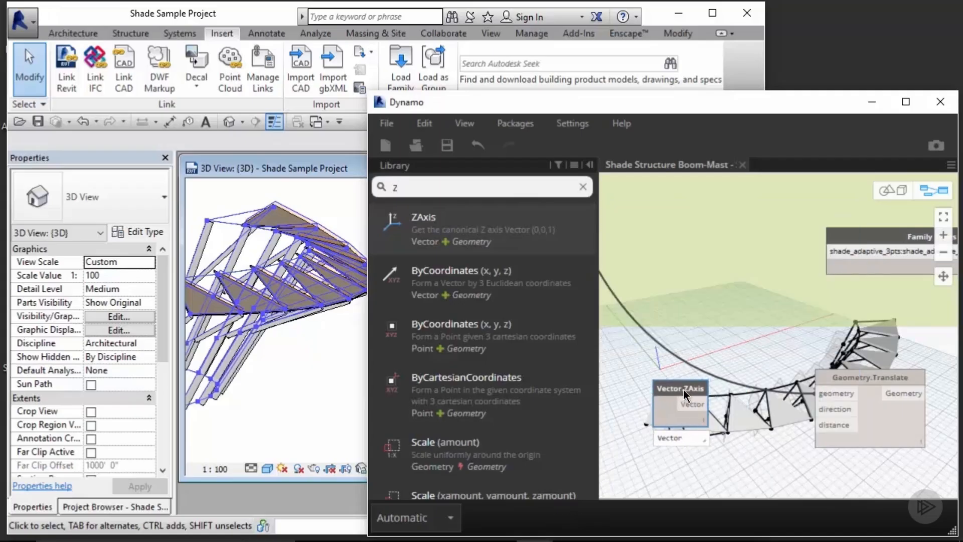
click(646, 366)
drag(707, 404, 830, 409)
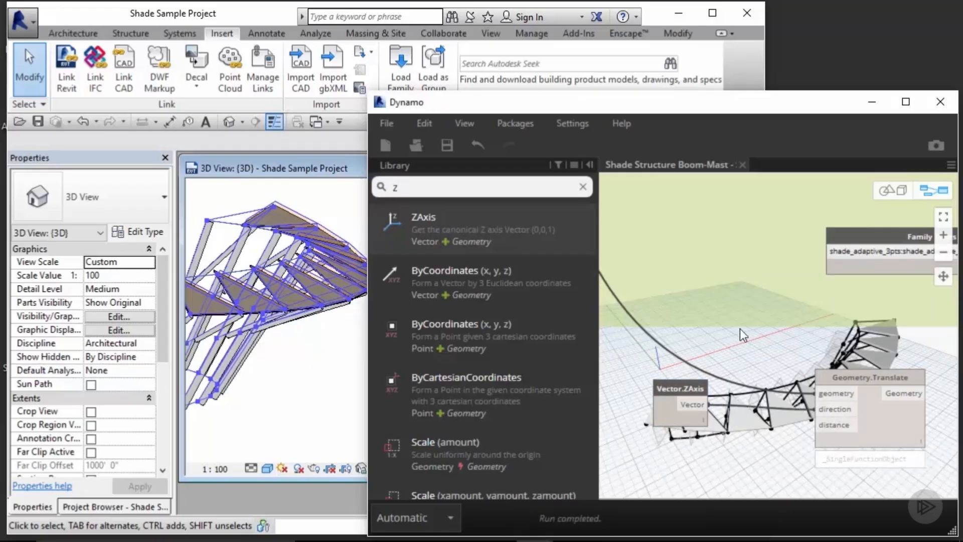
Step: Add a Number Slider node and place it below the Vector.ZAxis node
text(num)
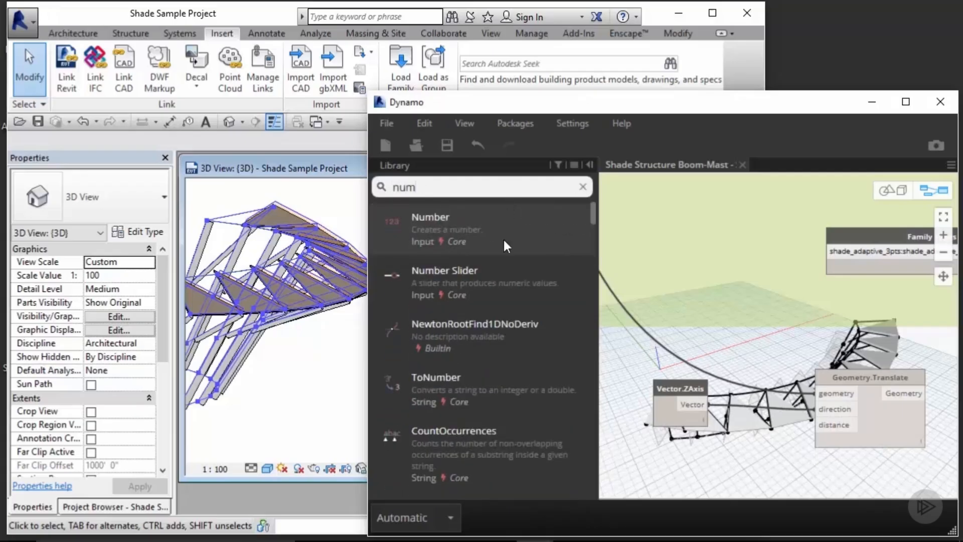
click(497, 284)
middle_drag(819, 454, 832, 320)
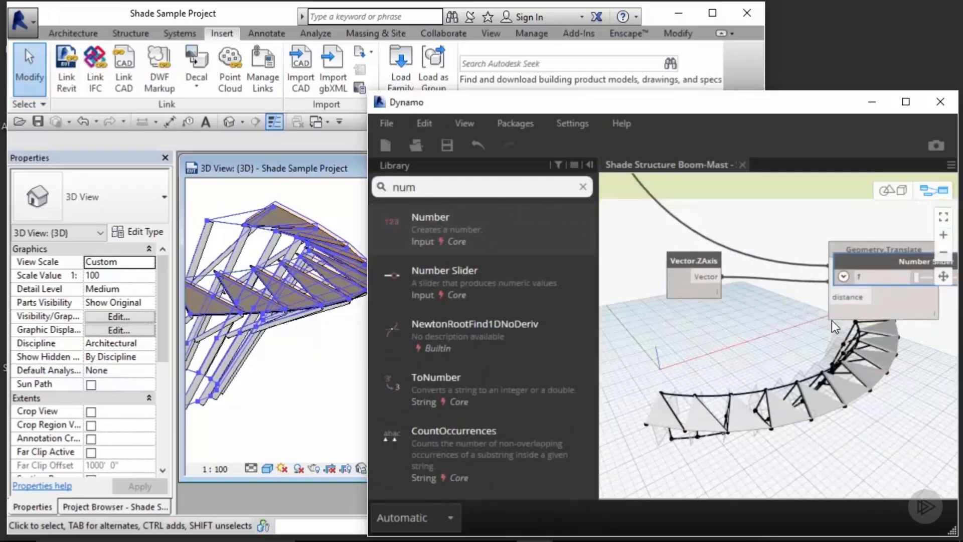
drag(880, 257, 660, 320)
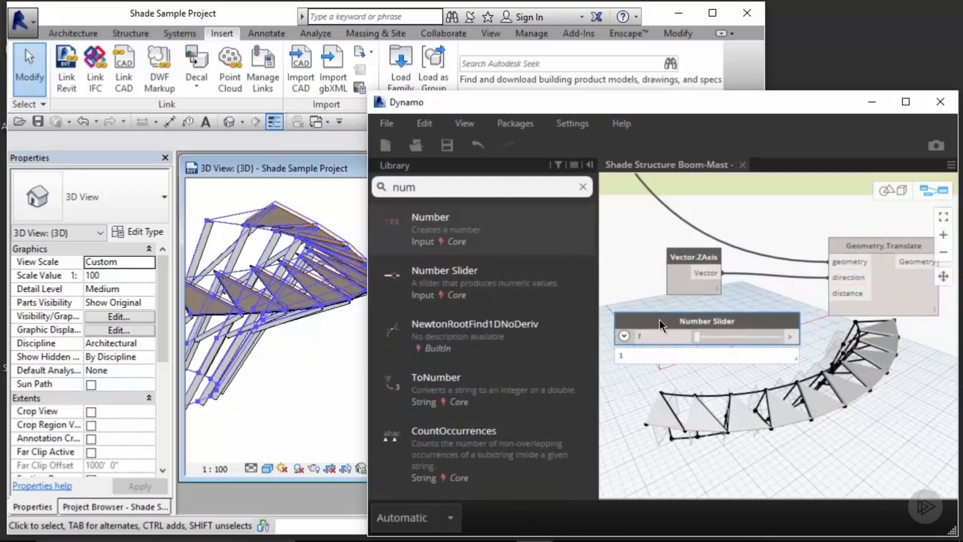
Step: Set the Number Slider's maximum to 2 and connect the slider to the Geometry.Translate distance input
click(624, 336)
double_click(646, 374)
text(2)
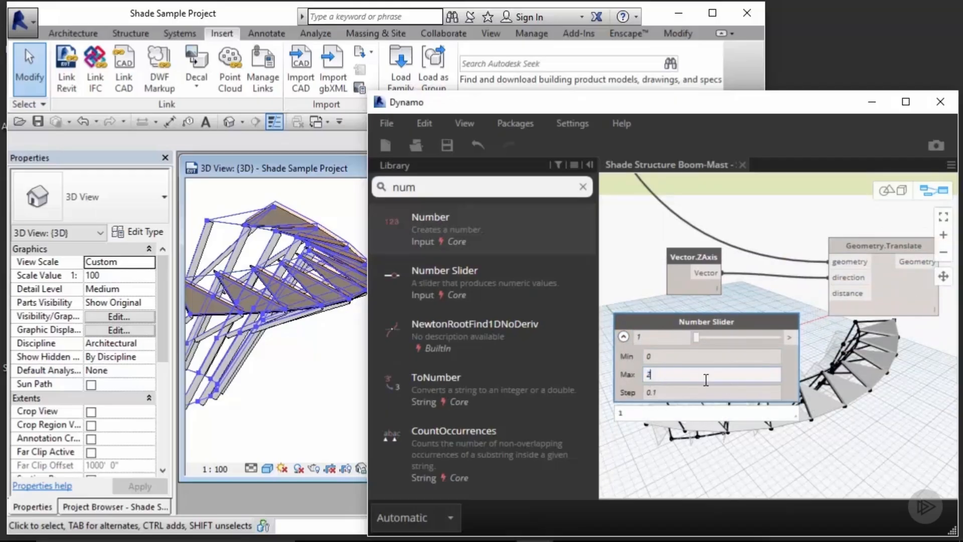
key(Return)
drag(791, 337, 838, 293)
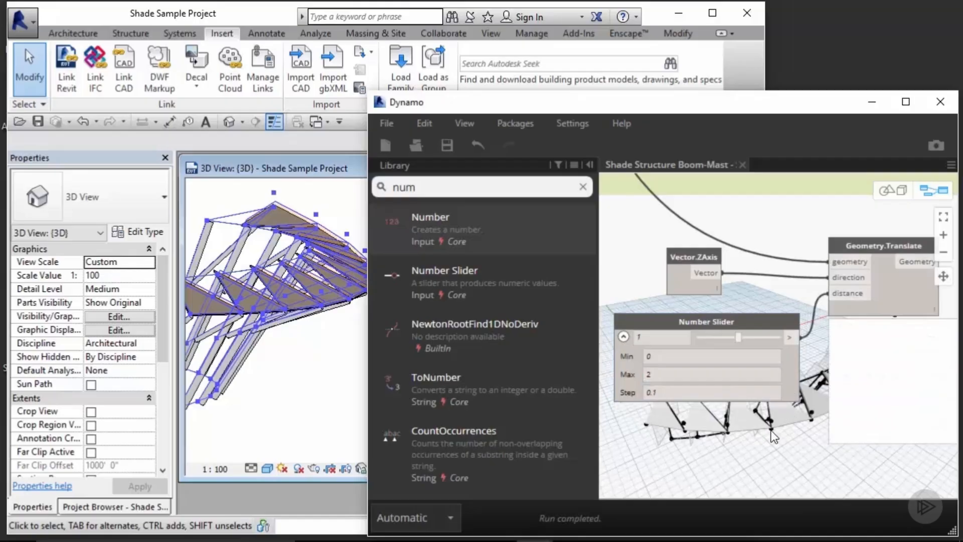
Step: Inspect the translated shade panels and tubing beams in the Revit 3D view and the Dynamo background preview
click(306, 382)
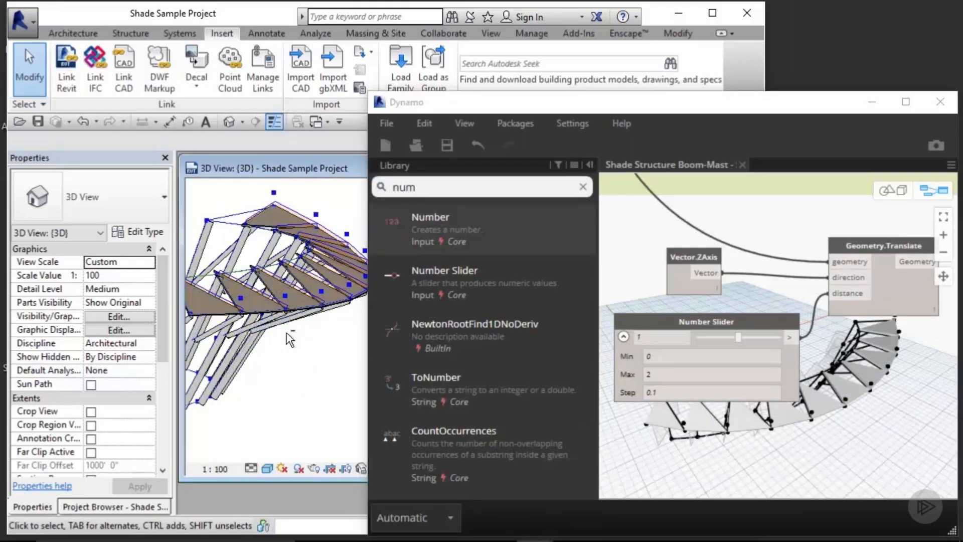
mouse_move(287, 331)
shift+middle_down()
mouse_move(322, 340)
mouse_move(271, 329)
mouse_move(334, 329)
mouse_move(286, 331)
shift+middle_up()
click(786, 212)
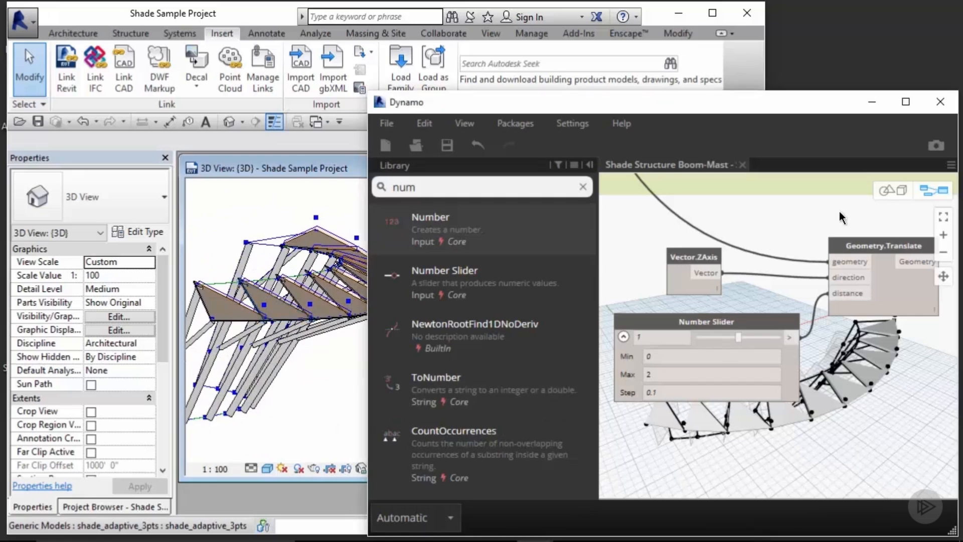
middle_drag(839, 212, 633, 305)
scroll(720, 360, down, 3)
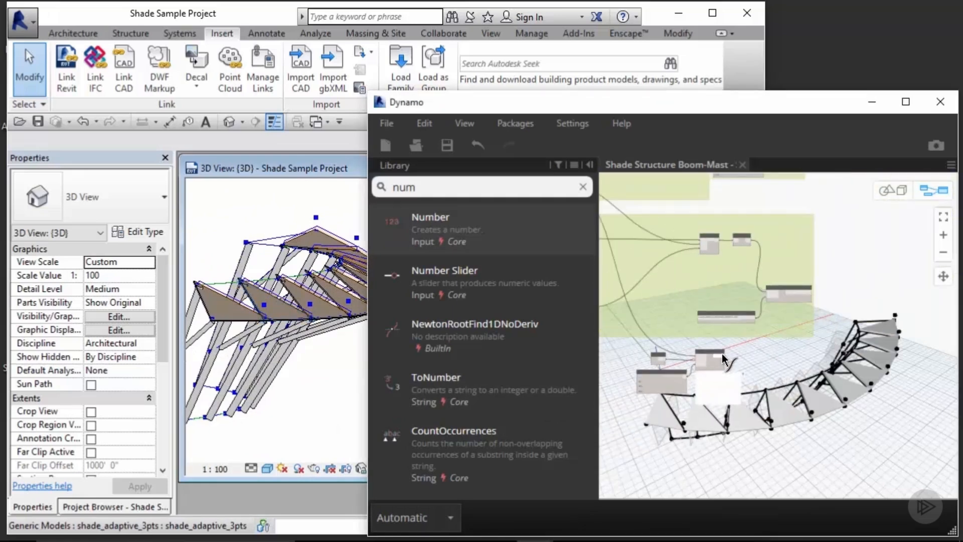
scroll(791, 327, down, 3)
scroll(790, 327, up, 3)
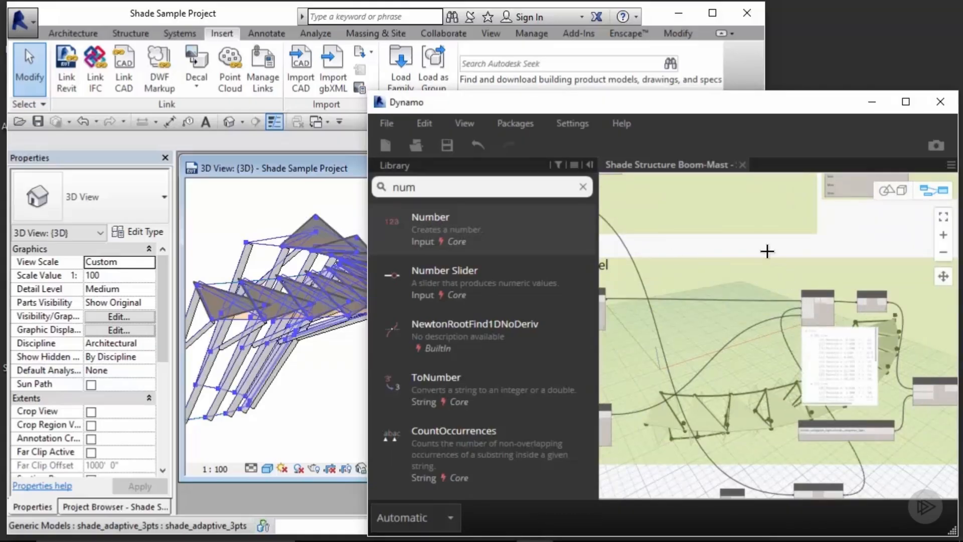
click(325, 405)
scroll(287, 342, up, 5)
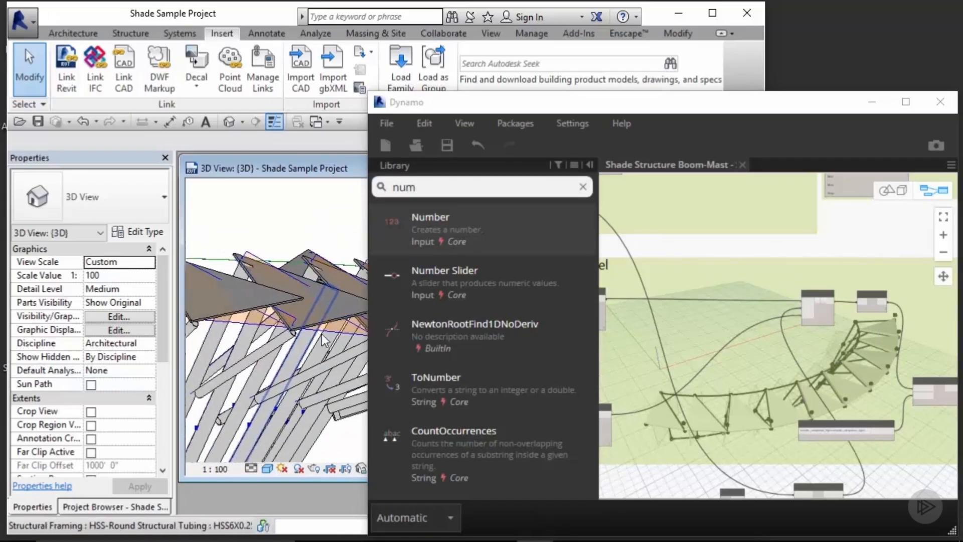
shift+middle_drag(321, 333, 288, 346)
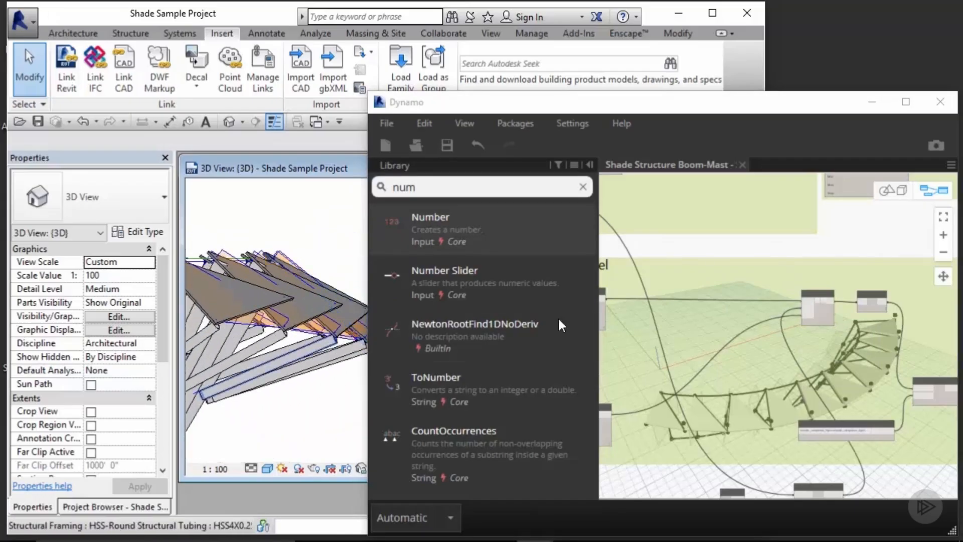
Step: Set the Number Slider value to 0.2 to lower the translated panels
click(725, 245)
scroll(726, 246, down, 2)
middle_drag(754, 359, 752, 233)
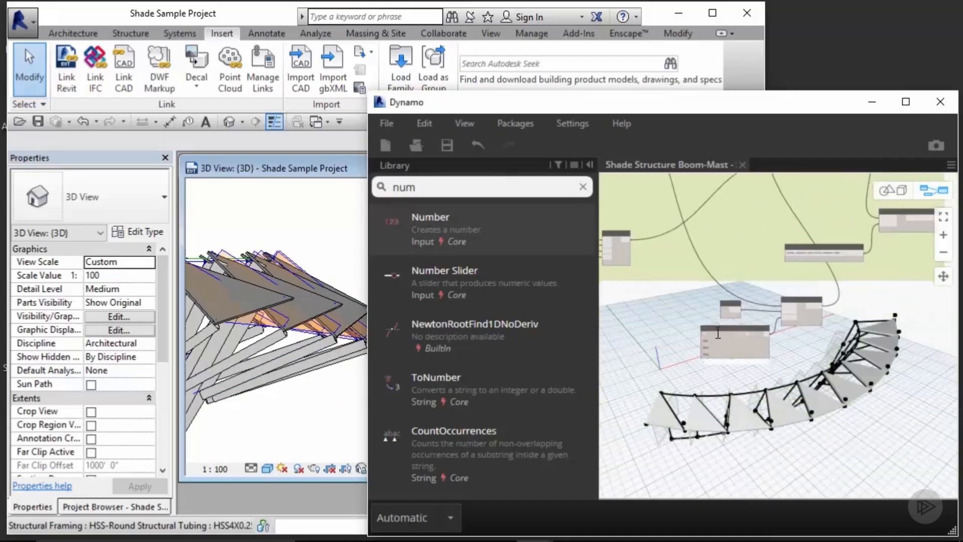
scroll(733, 328, up, 6)
scroll(774, 359, up, 2)
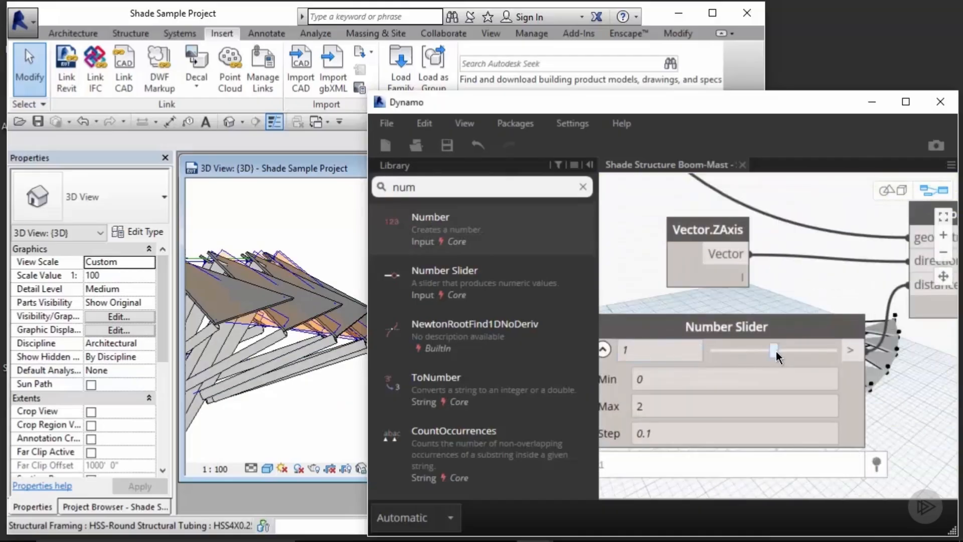
click(724, 351)
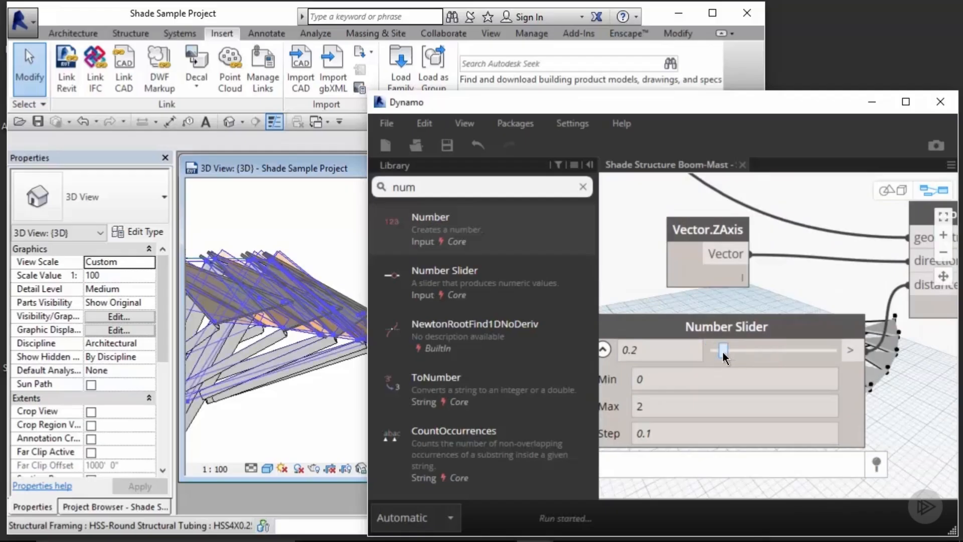
click(326, 245)
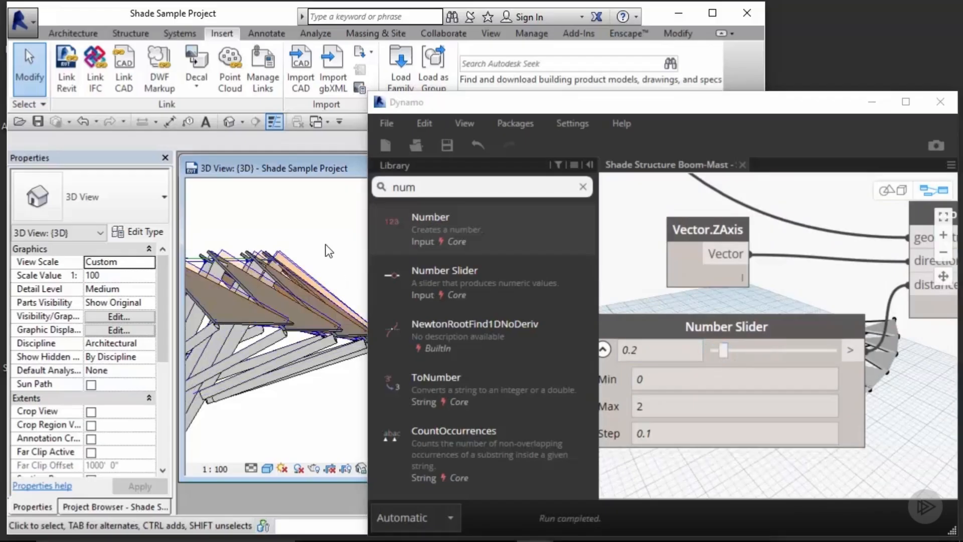
Step: Group the Vector.ZAxis, Number Slider and Geometry.Translate nodes and title the group Z Axis Adjustment
click(853, 289)
scroll(871, 294, down, 5)
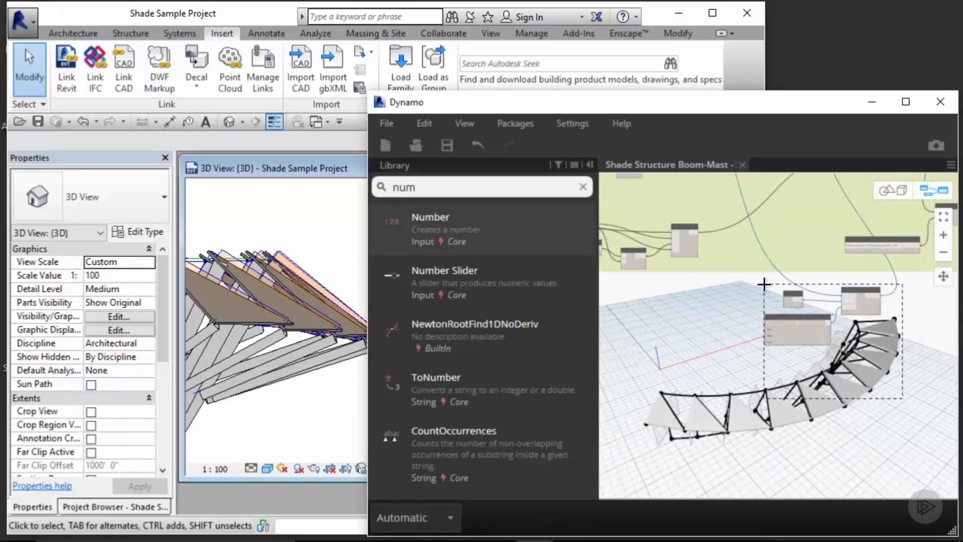
scroll(778, 279, up, 3)
text(ment)
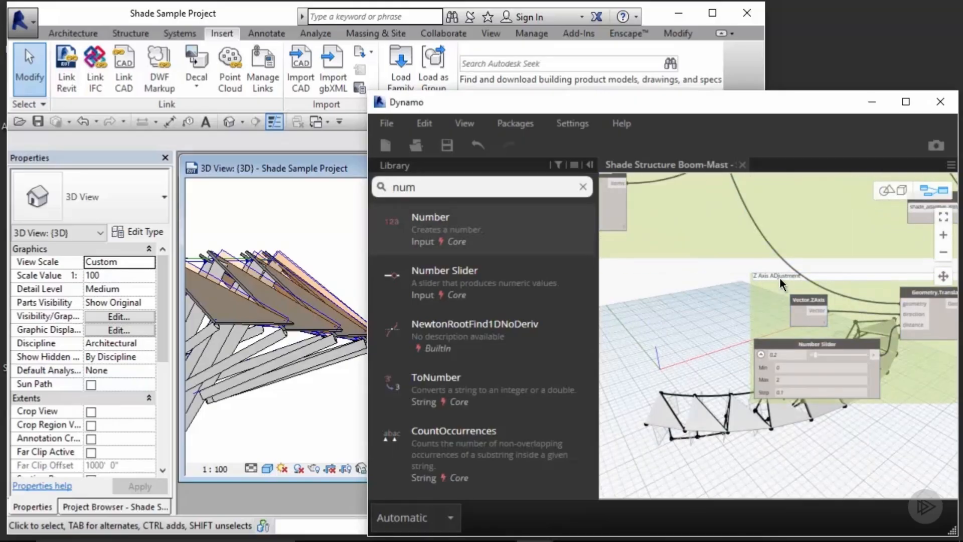
Step: Change the Z Axis Adjustment group's background colour and clear the library search
scroll(780, 279, up, 1)
right_click(765, 289)
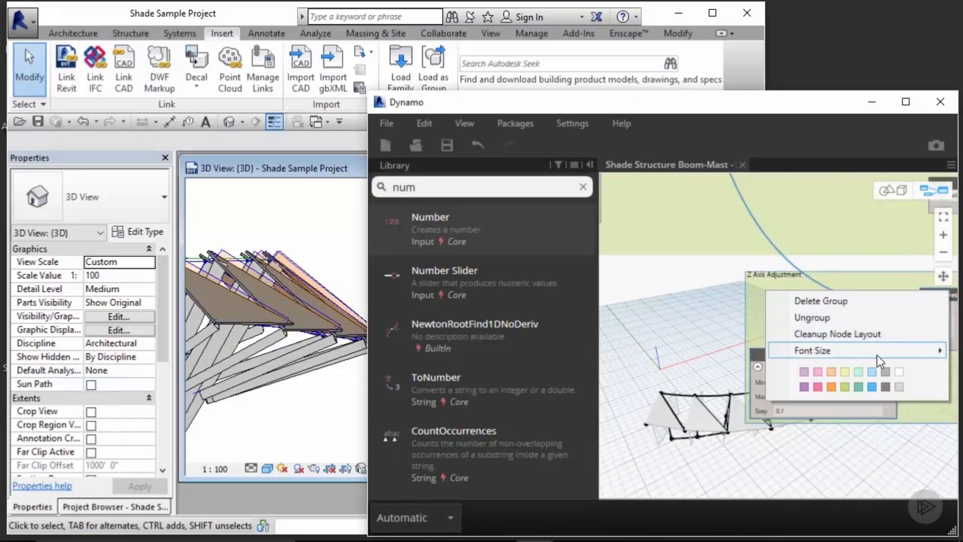
mouse_move(876, 353)
click(721, 431)
click(710, 312)
scroll(709, 311, down, 3)
scroll(732, 306, down, 4)
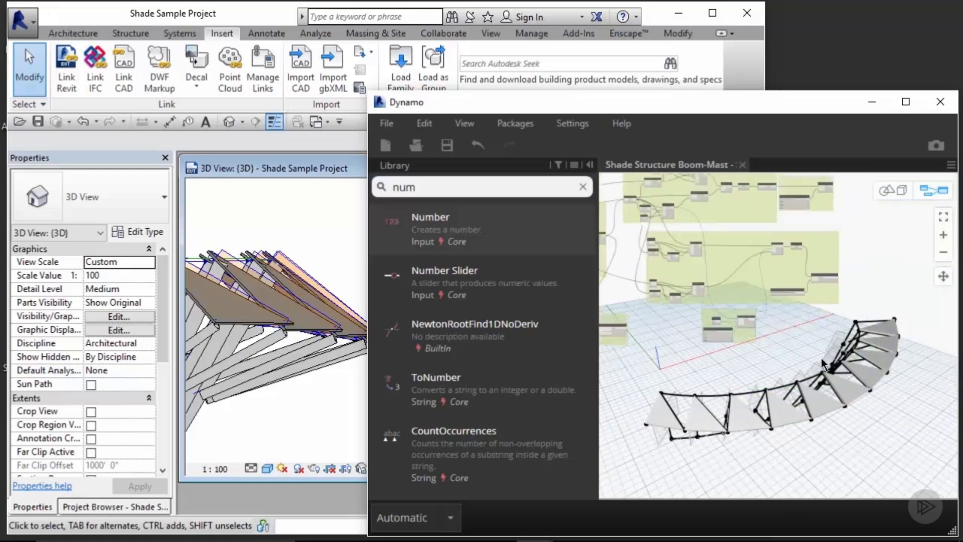
click(582, 186)
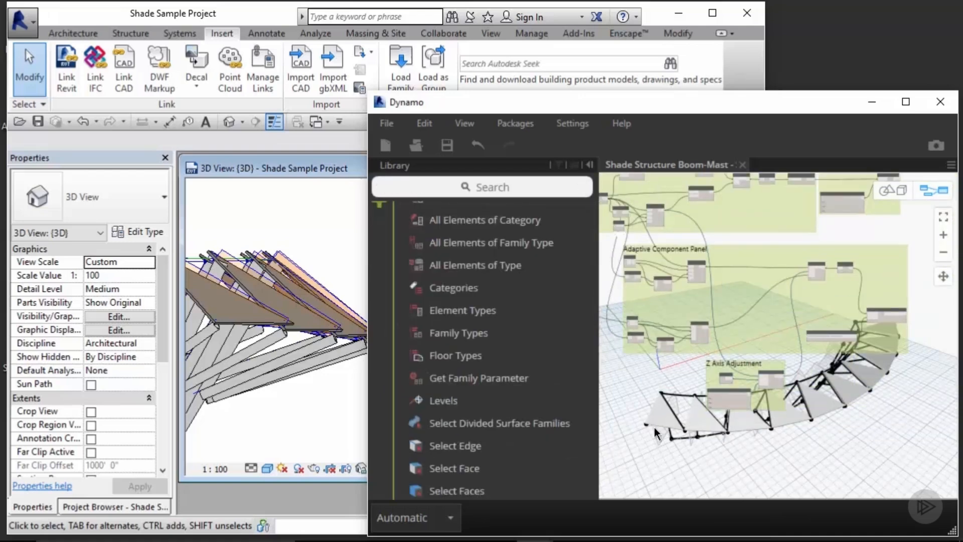